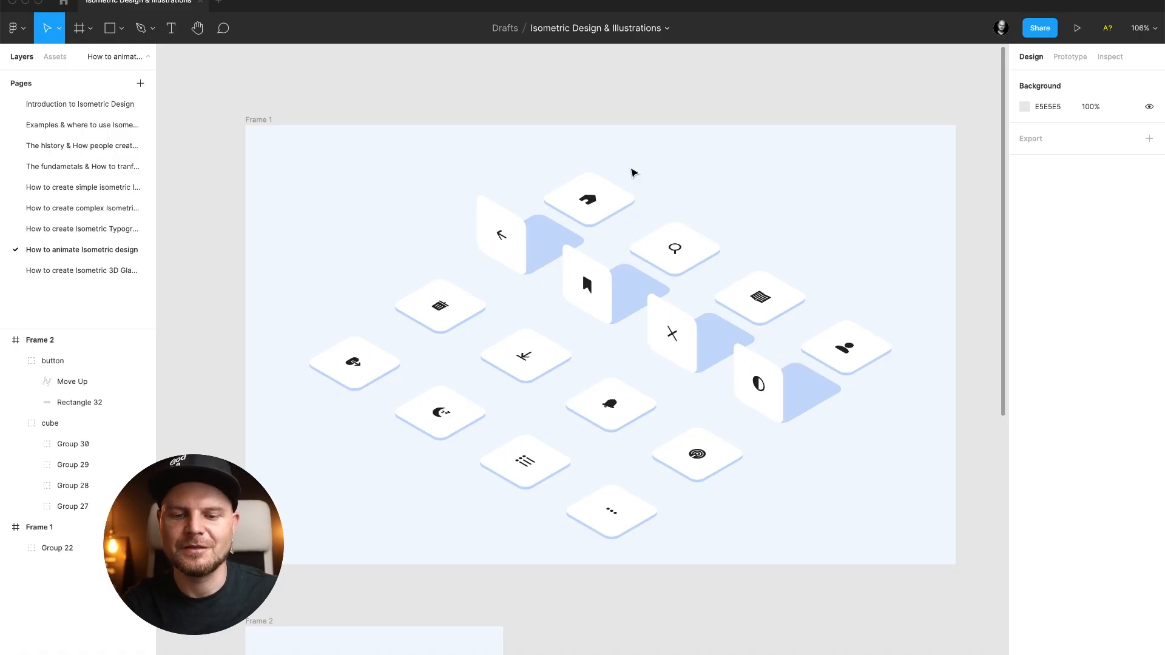
{"action": "scroll", "coordinate": [436, 212], "scroll_direction": "left", "scroll_amount": 1}
{"action": "scroll", "coordinate": [436, 213], "scroll_direction": "right", "scroll_amount": 1}
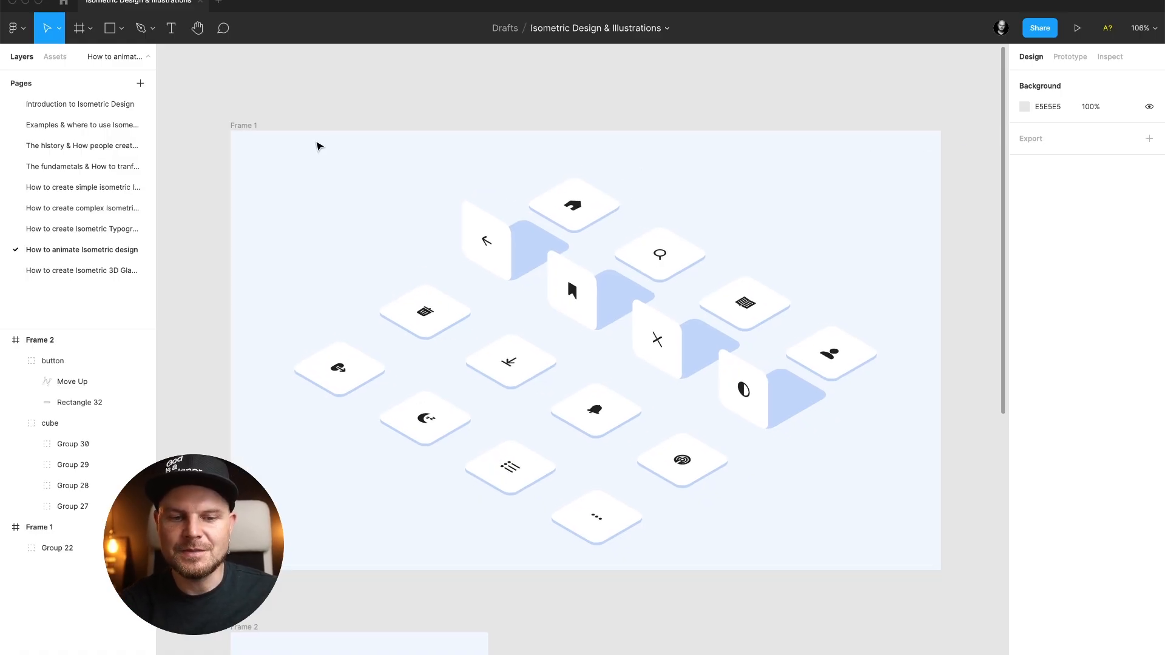
{"action": "left_click", "coordinate": [251, 125]}
{"action": "scroll", "coordinate": [248, 124], "scroll_direction": "down", "scroll_amount": 3}
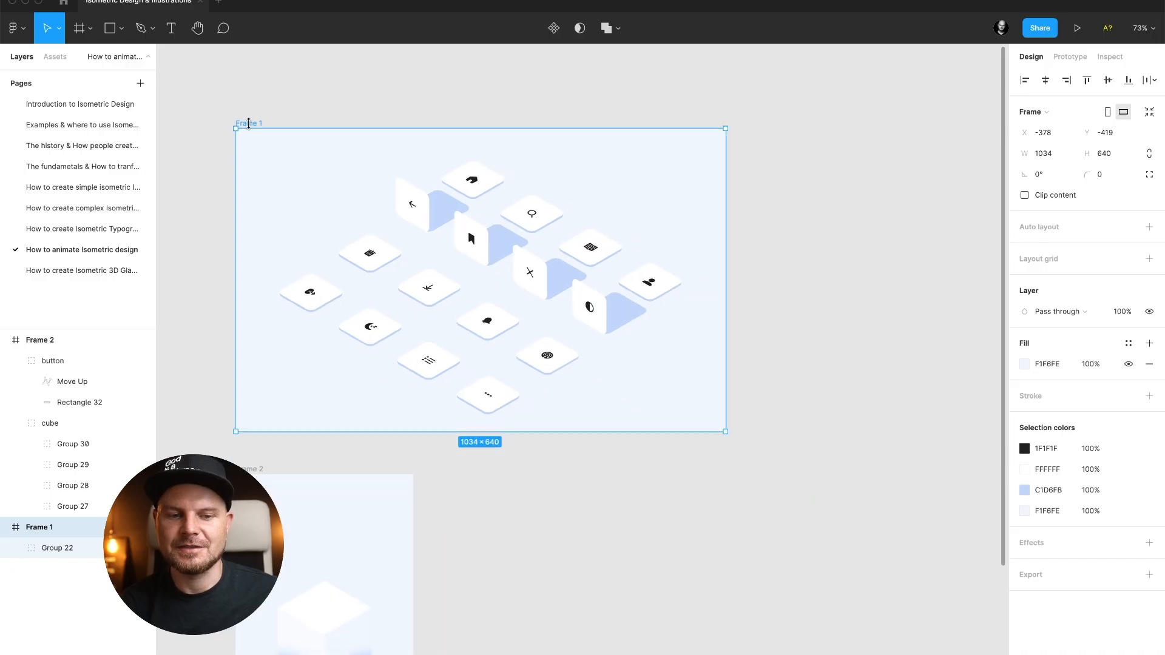
{"action": "left_click_drag", "start_coordinate": [297, 188], "coordinate": [798, 197]}
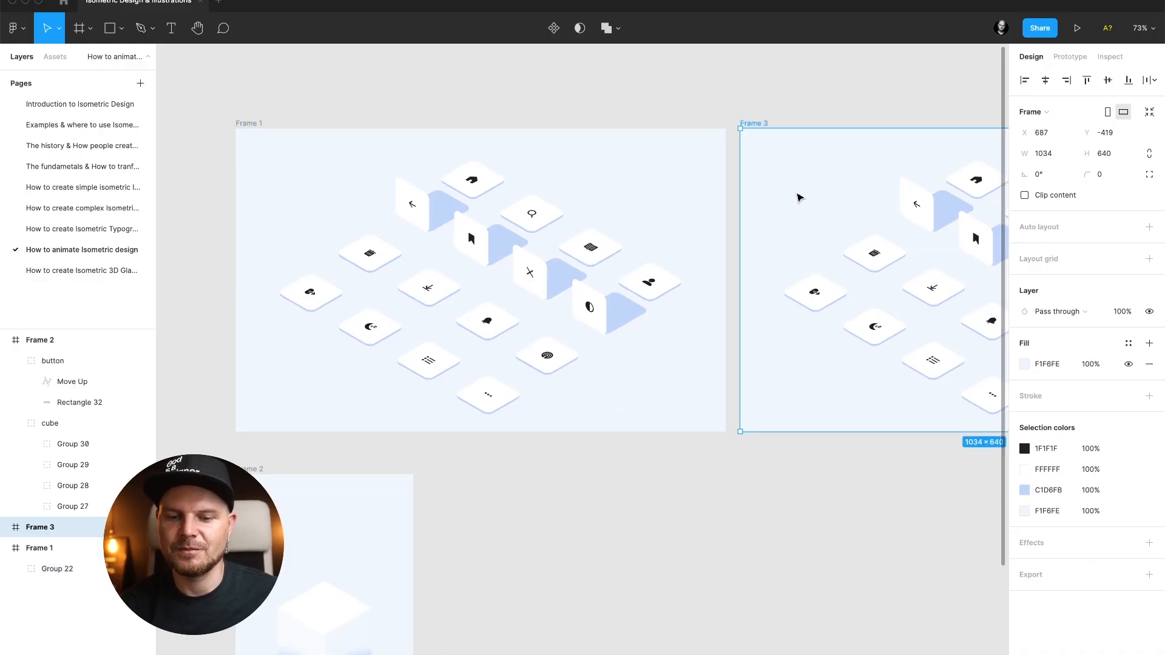
{"action": "key", "text": "Delete"}
- Create a new frame about 638 × 640 beside Frame 1 and fill it with Frame 1's background color F1F6FE
{"action": "scroll", "coordinate": [753, 234], "scroll_direction": "right", "scroll_amount": 3}
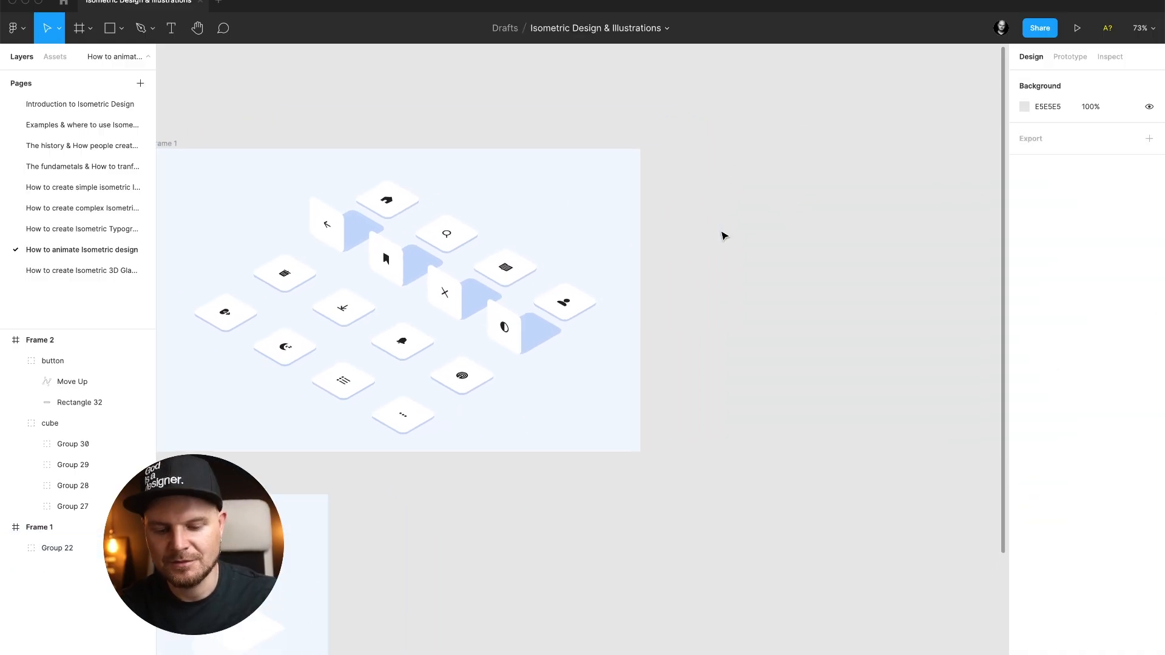
{"action": "key", "text": "f"}
{"action": "mouse_move", "coordinate": [654, 150]}
{"action": "left_mouse_down"}
{"action": "mouse_move", "coordinate": [925, 471]}
{"action": "mouse_move", "coordinate": [957, 451]}
{"action": "left_mouse_up"}
{"action": "key", "text": "i"}
{"action": "left_click", "coordinate": [614, 220]}
{"action": "scroll", "coordinate": [611, 224], "scroll_direction": "right", "scroll_amount": 4}
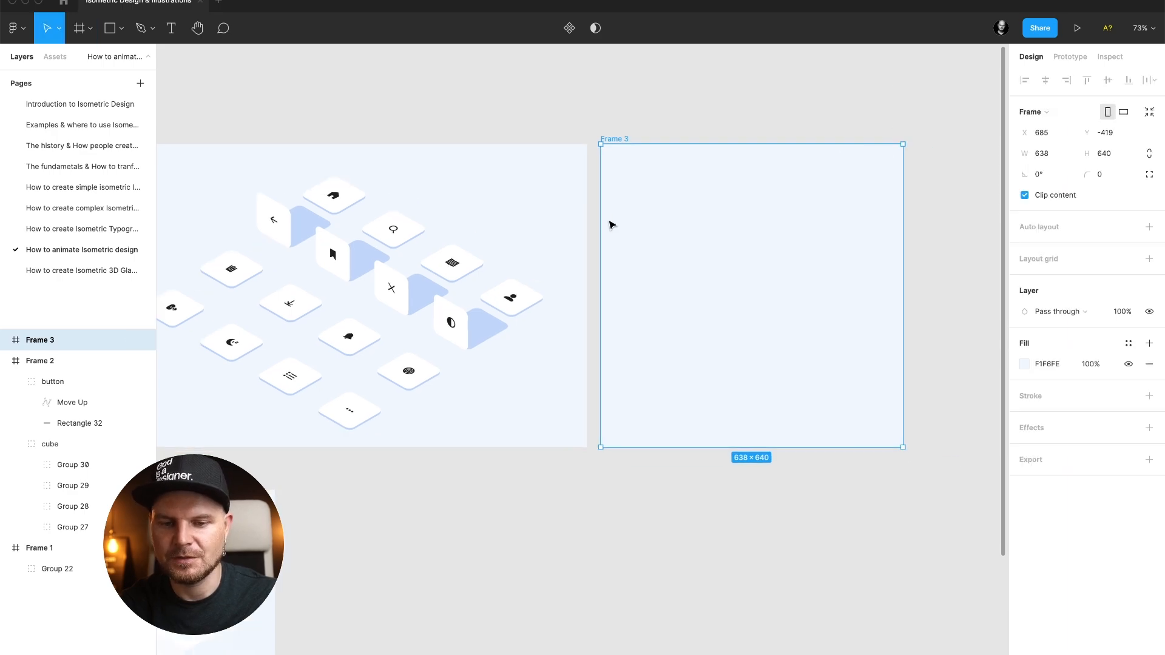
- Draw a horizontally centered rectangle about 317 × 90 in Frame 3, copying the white fill and 12 corner radius from an icon tile
{"action": "key", "text": "r"}
{"action": "left_click_drag", "start_coordinate": [650, 292], "coordinate": [800, 334]}
{"action": "left_click", "coordinate": [370, 385]}
{"action": "key", "text": "ctrl+alt+c"}
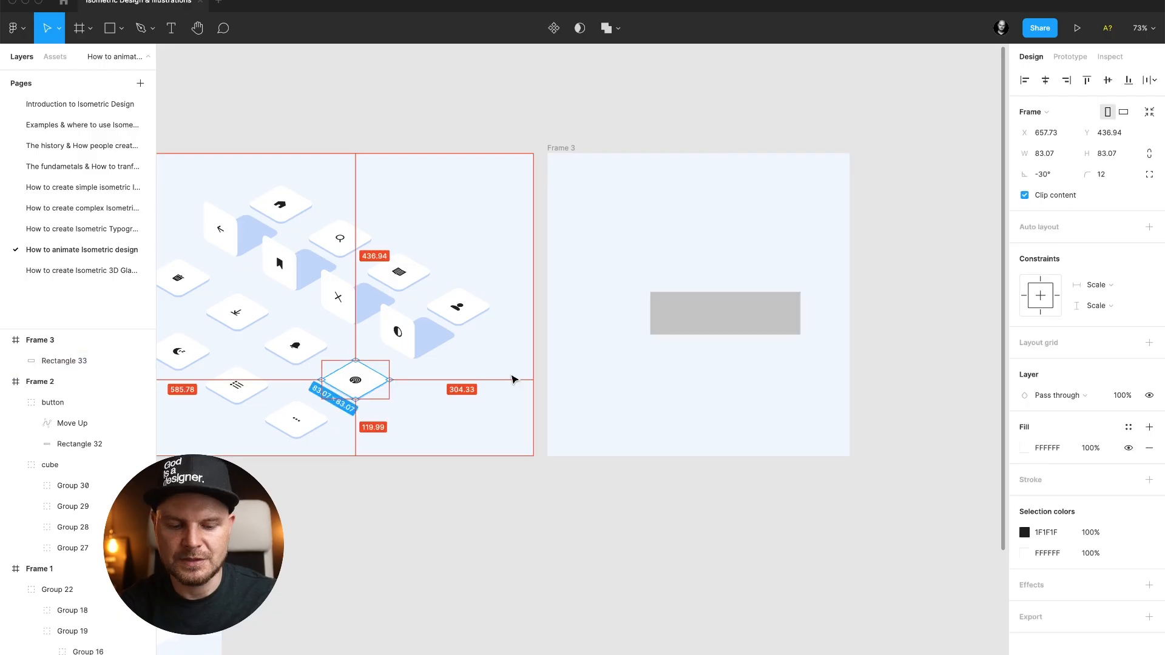
{"action": "left_click", "coordinate": [689, 317]}
{"action": "key", "text": "ctrl+alt+v"}
{"action": "left_click_drag", "start_coordinate": [772, 322], "coordinate": [752, 325]}
{"action": "scroll", "coordinate": [752, 326], "scroll_direction": "up", "scroll_amount": 10}
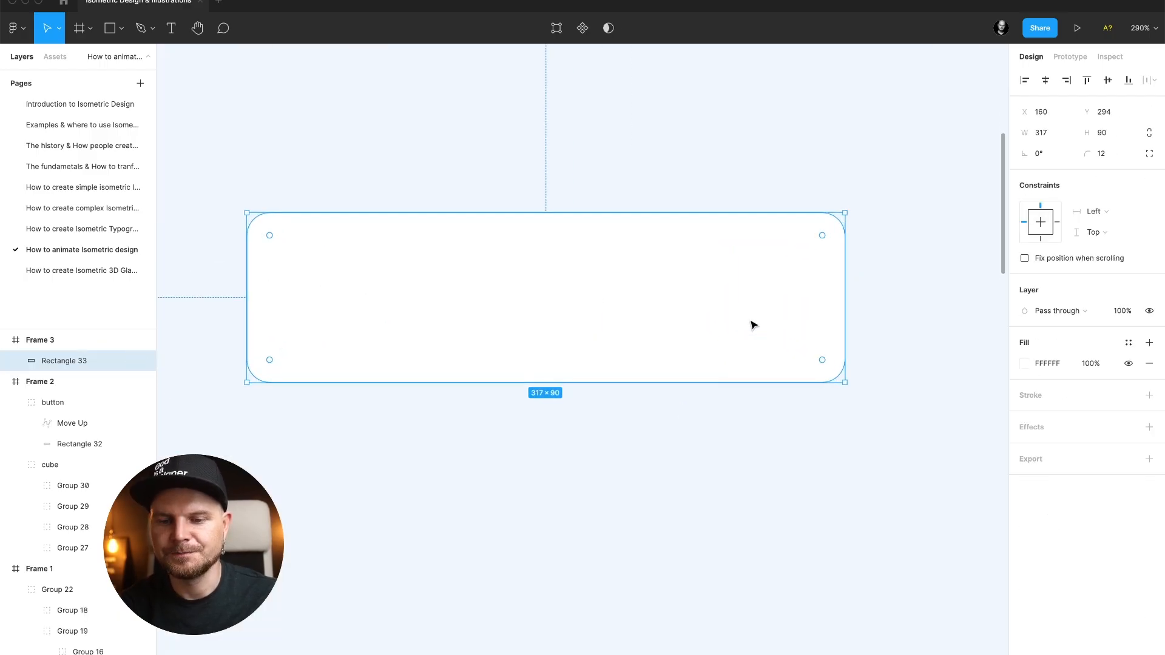
{"action": "scroll", "coordinate": [752, 325], "scroll_direction": "down", "scroll_amount": 5}
{"action": "left_click", "coordinate": [799, 338]}
{"action": "left_click", "coordinate": [748, 336]}
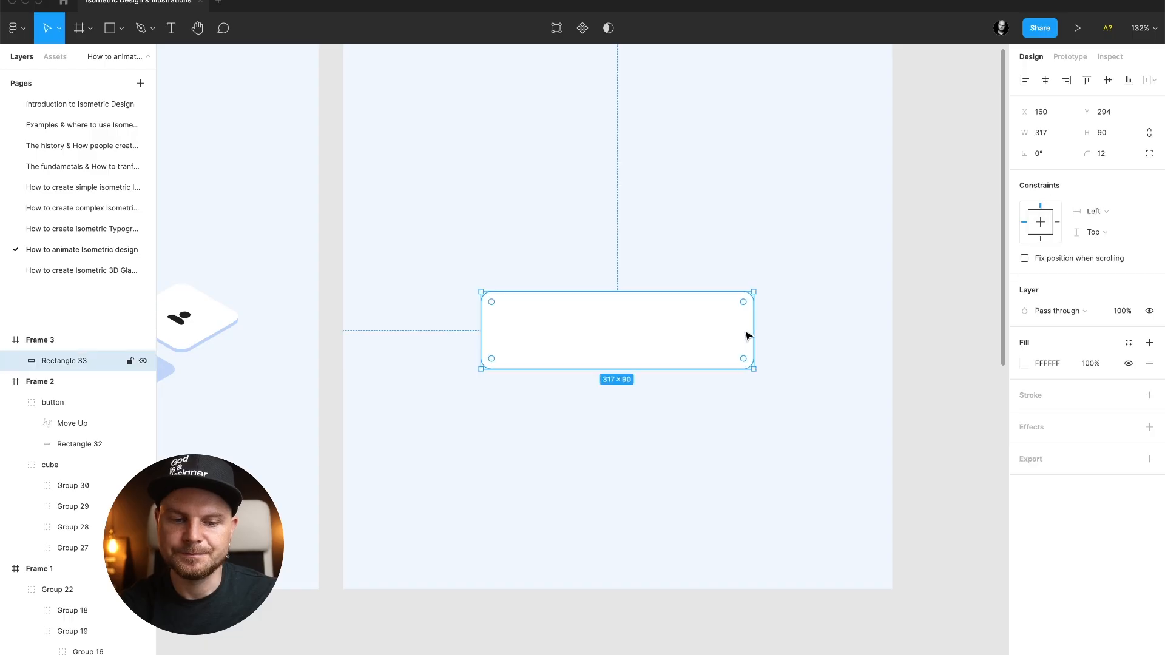
{"action": "left_click", "coordinate": [840, 364]}
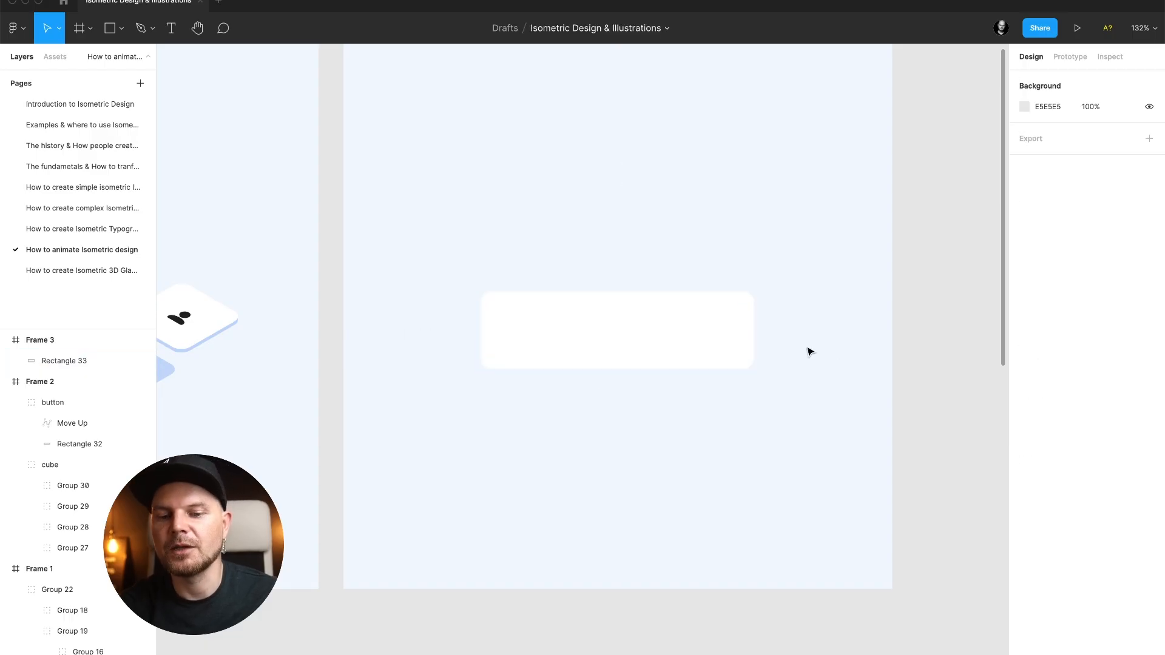
{"action": "scroll", "coordinate": [744, 344], "scroll_direction": "up", "scroll_amount": 3}
{"action": "left_click", "coordinate": [685, 405]}
{"action": "scroll", "coordinate": [685, 405], "scroll_direction": "right", "scroll_amount": 4}
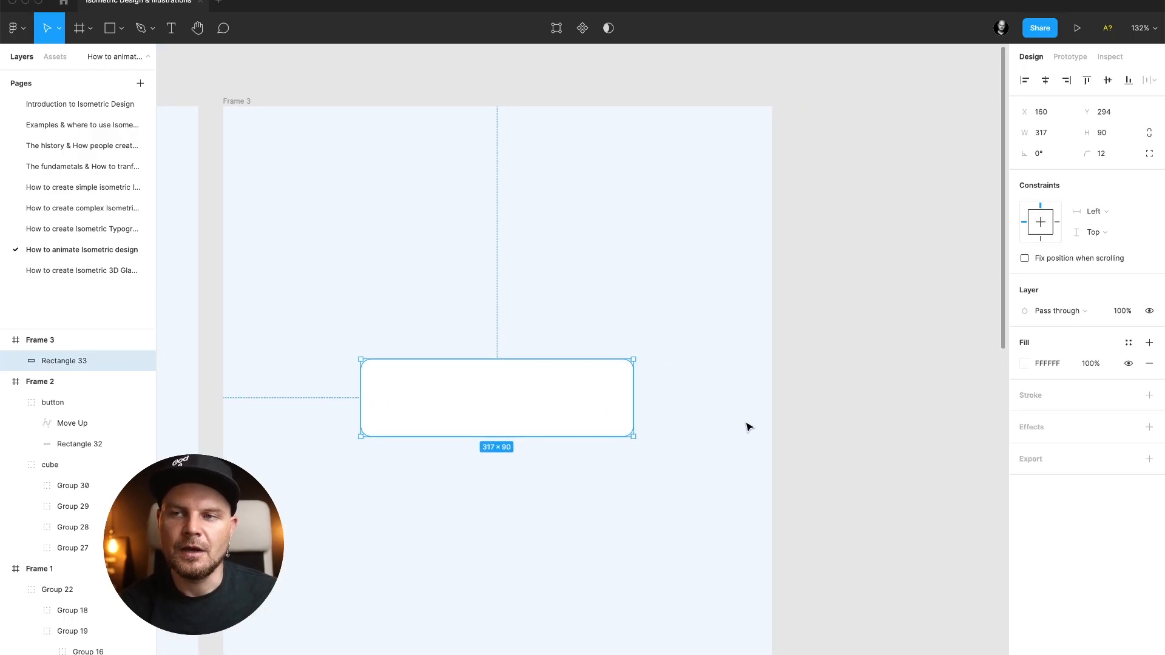
- Rotate the white rectangle in Frame 3 by 45° clockwise and put it in a group
{"action": "scroll", "coordinate": [748, 427], "scroll_direction": "left", "scroll_amount": 3}
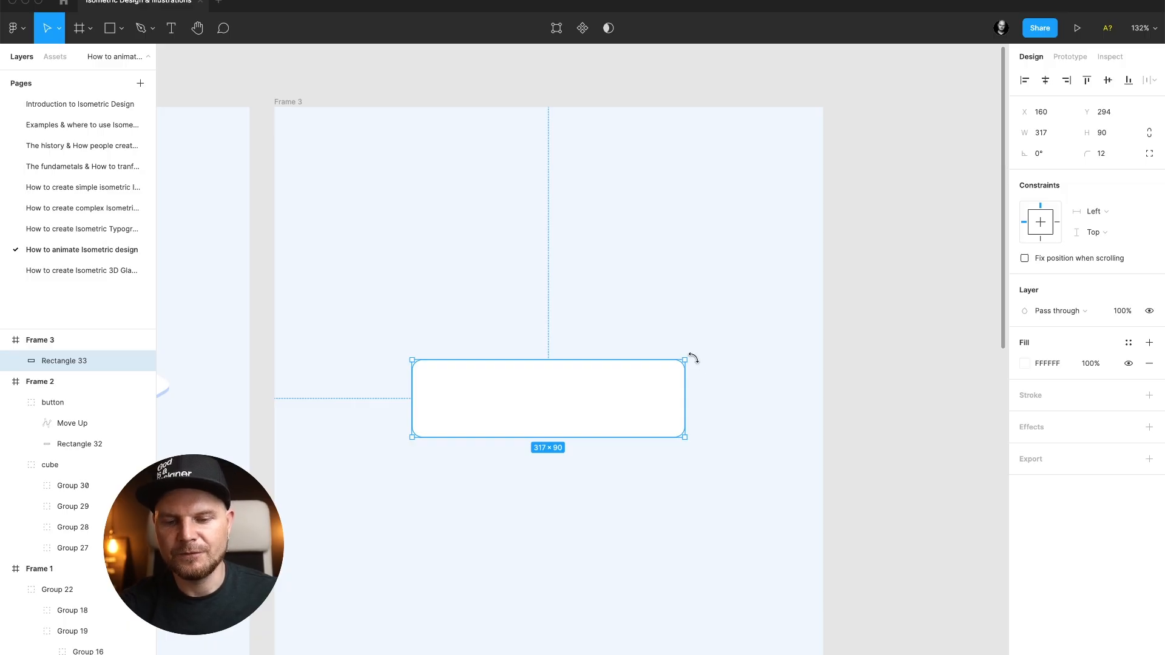
{"action": "left_click_drag", "start_coordinate": [693, 358], "coordinate": [705, 478]}
{"action": "key", "text": "ctrl+g"}
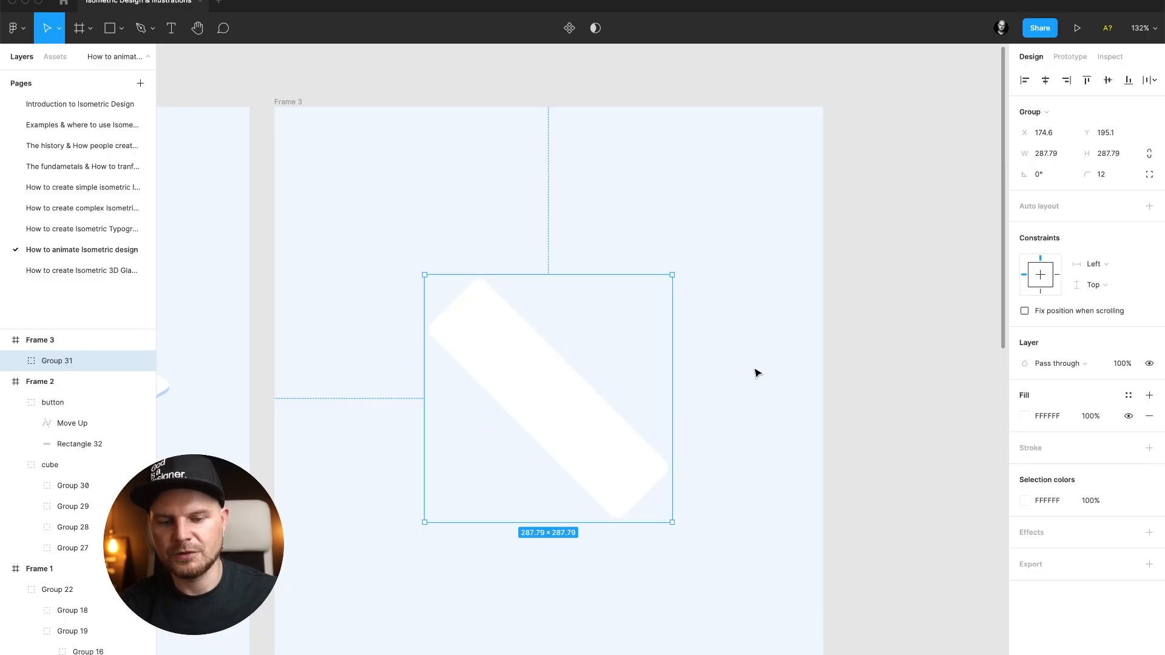
- Set the group's height to 57.73% of its original size and move the flattened shape down to about Y 250
{"action": "left_click", "coordinate": [1112, 154]}
{"action": "type", "text": "57."}
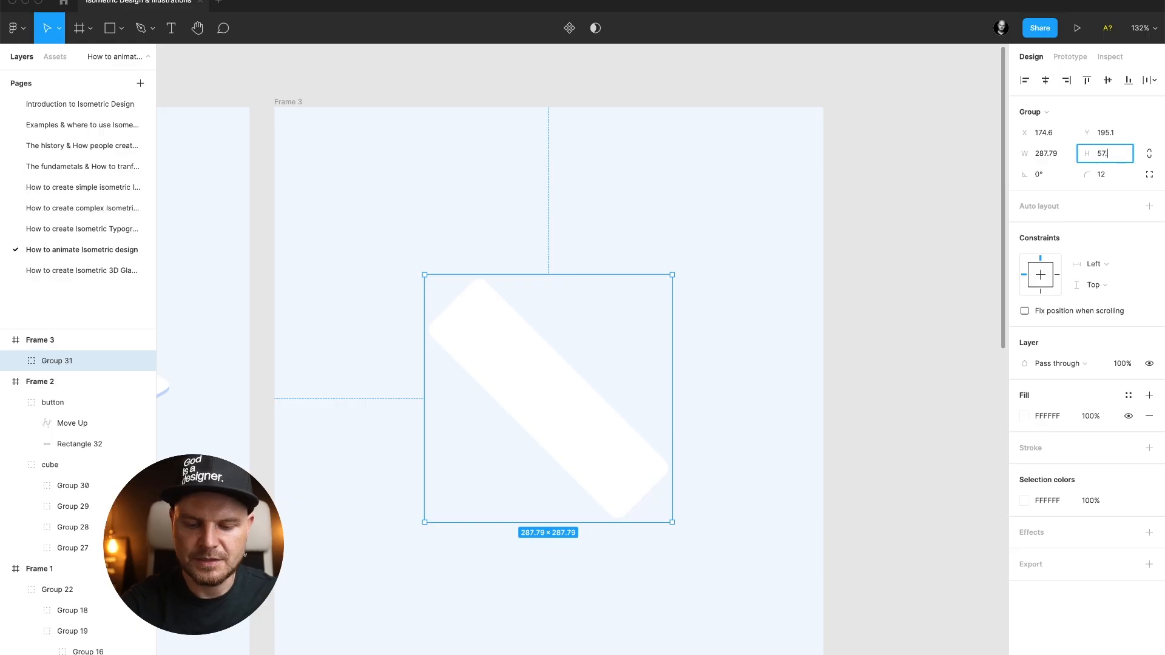
{"action": "type", "text": "73%"}
{"action": "key", "text": "Return"}
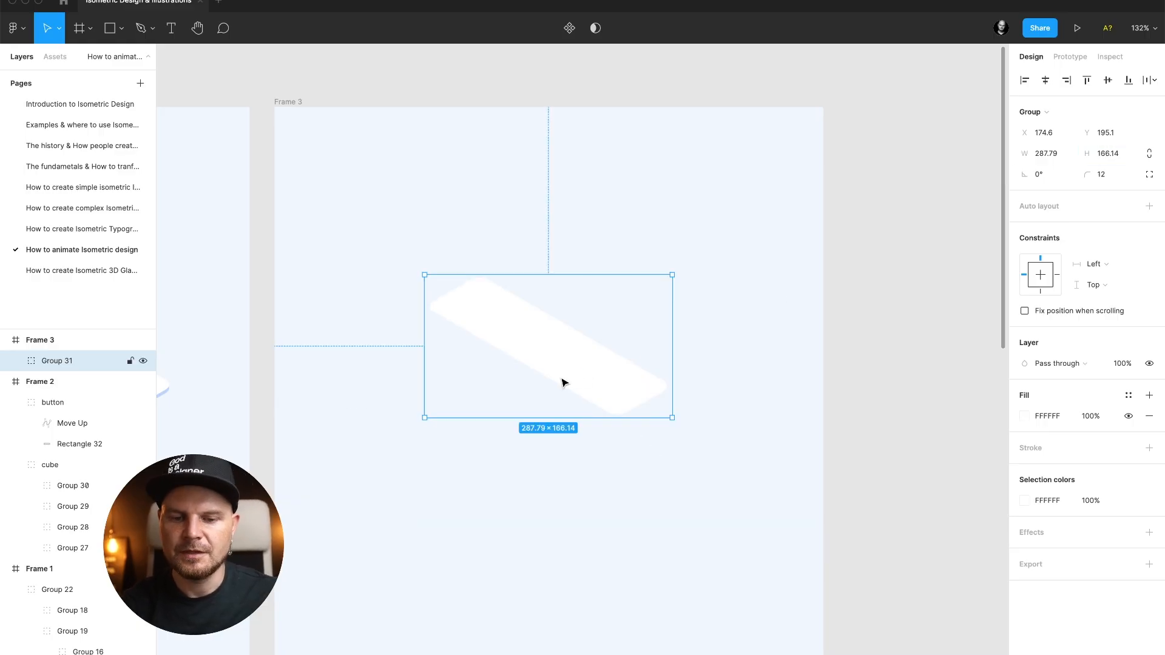
{"action": "left_click_drag", "start_coordinate": [562, 383], "coordinate": [581, 412]}
- Duplicate the isometric rectangle inside its group and move the copy down by 10
{"action": "double_click", "coordinate": [582, 412]}
{"action": "key", "text": "super+d"}
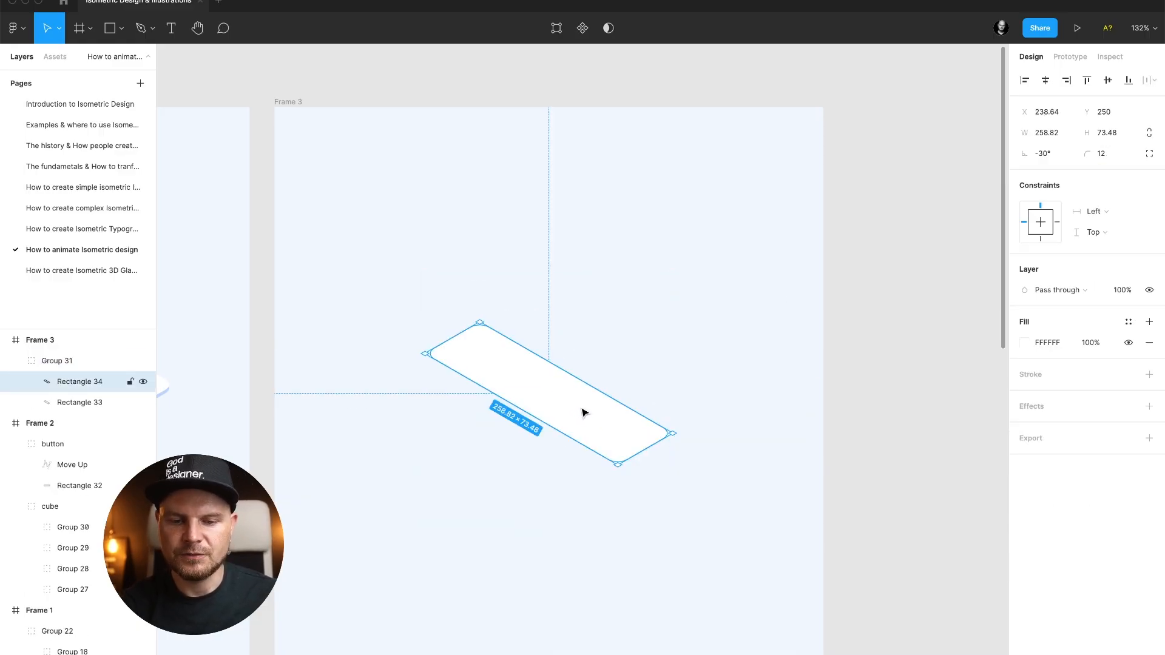
{"action": "key", "text": "shift+Down"}
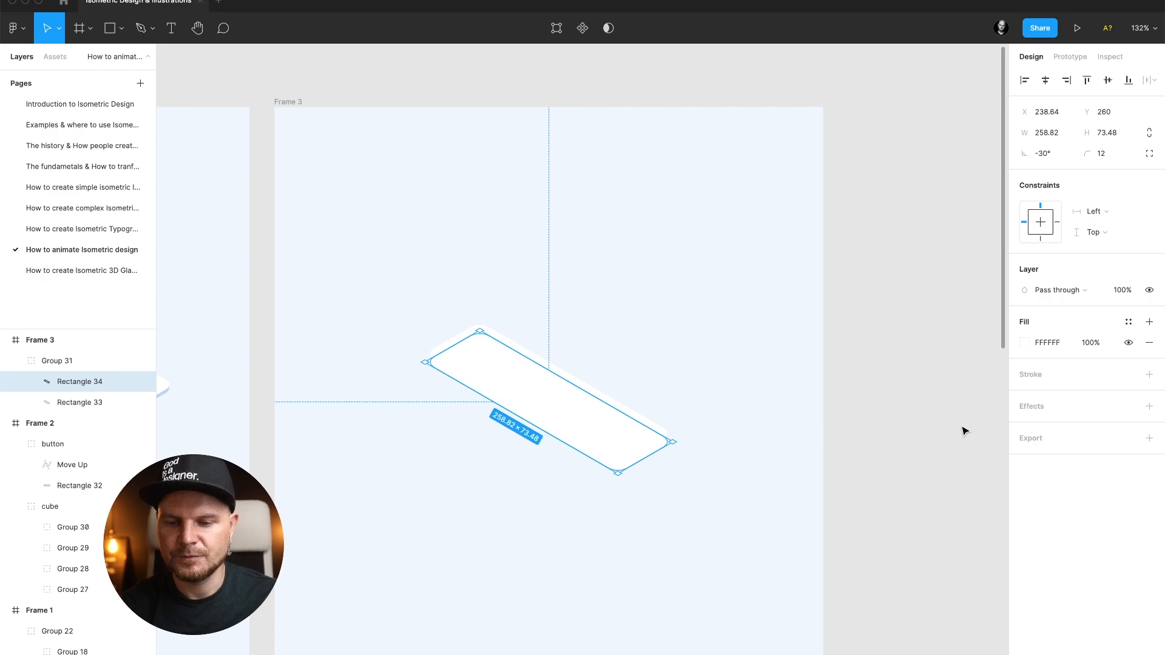
- Fill the duplicated rectangle with blue B0C8EF and send it behind the white rectangle
{"action": "key", "text": "i"}
{"action": "left_click", "coordinate": [734, 449]}
{"action": "left_click", "coordinate": [1024, 347]}
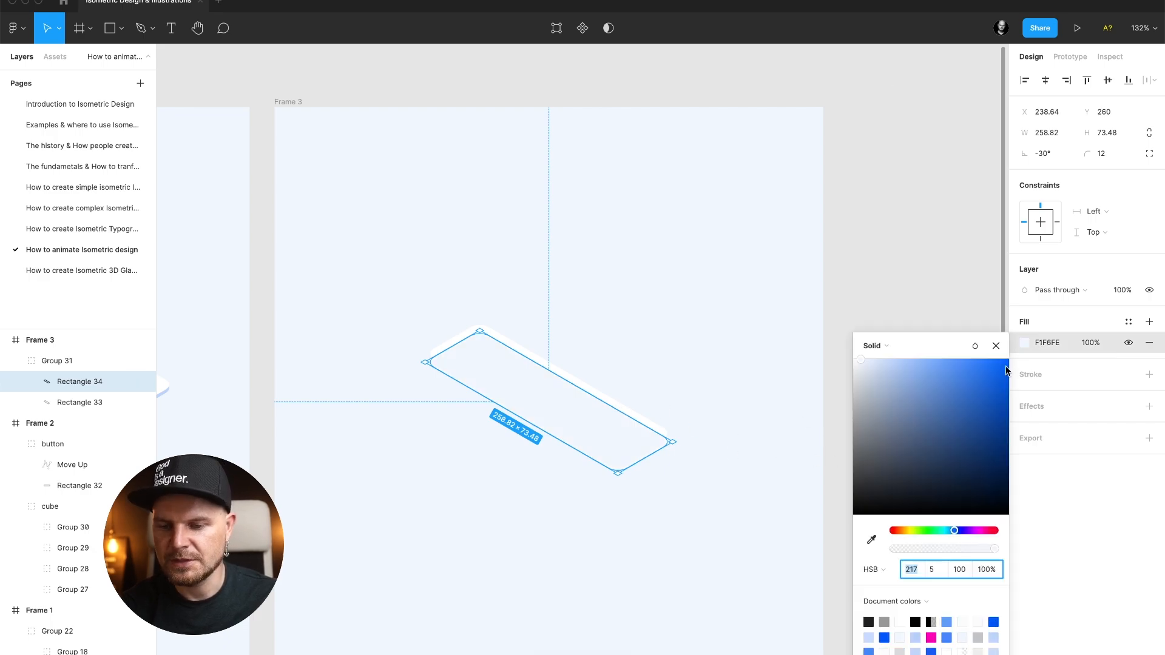
{"action": "left_click_drag", "start_coordinate": [896, 376], "coordinate": [904, 376]}
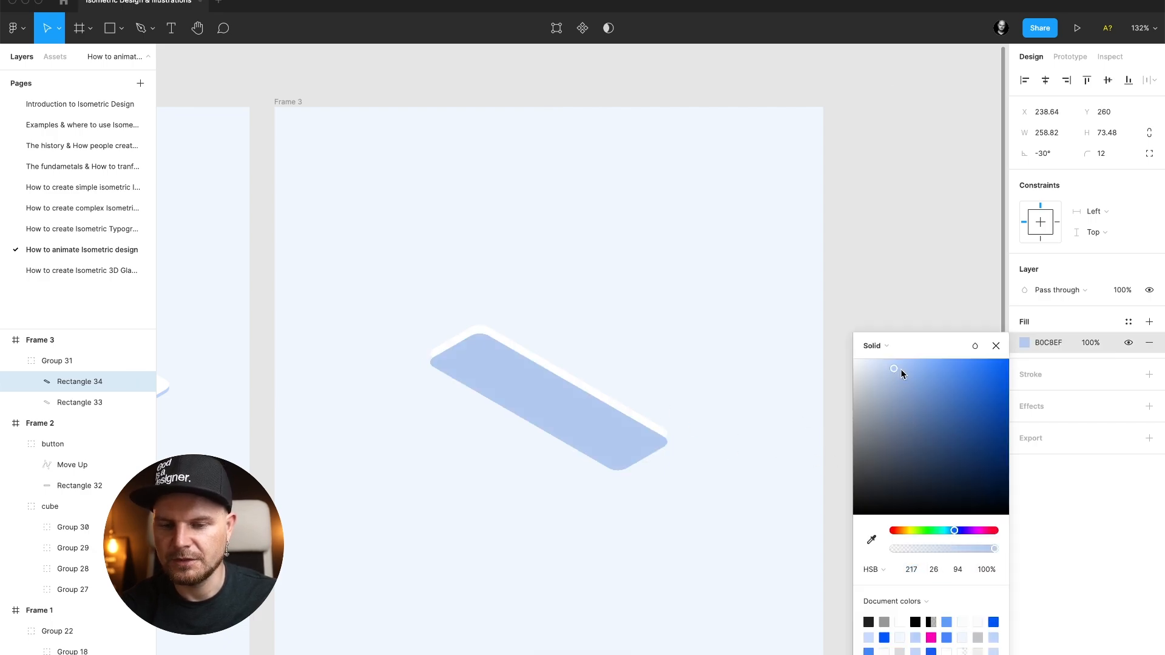
{"action": "left_click", "coordinate": [995, 346]}
{"action": "key", "text": "super+bracketleft"}
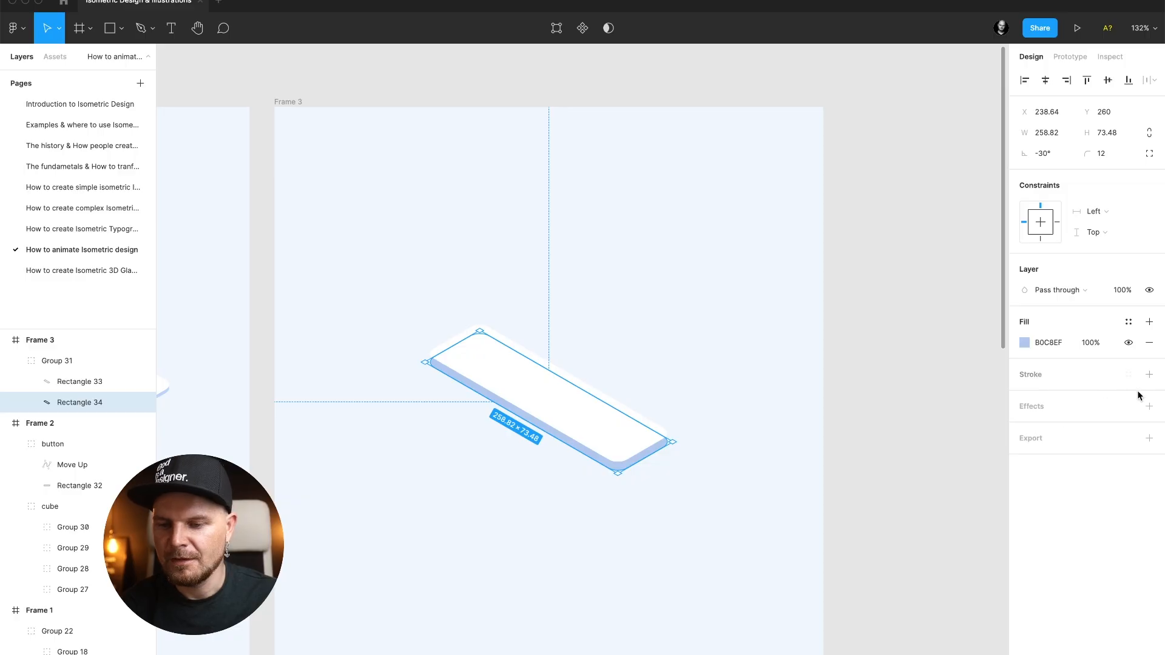
- Try a layer blur on the blue rectangle, remove the effect and delete the blue rectangle
{"action": "left_click", "coordinate": [1148, 406]}
{"action": "left_click", "coordinate": [1080, 428]}
{"action": "left_click", "coordinate": [1072, 444]}
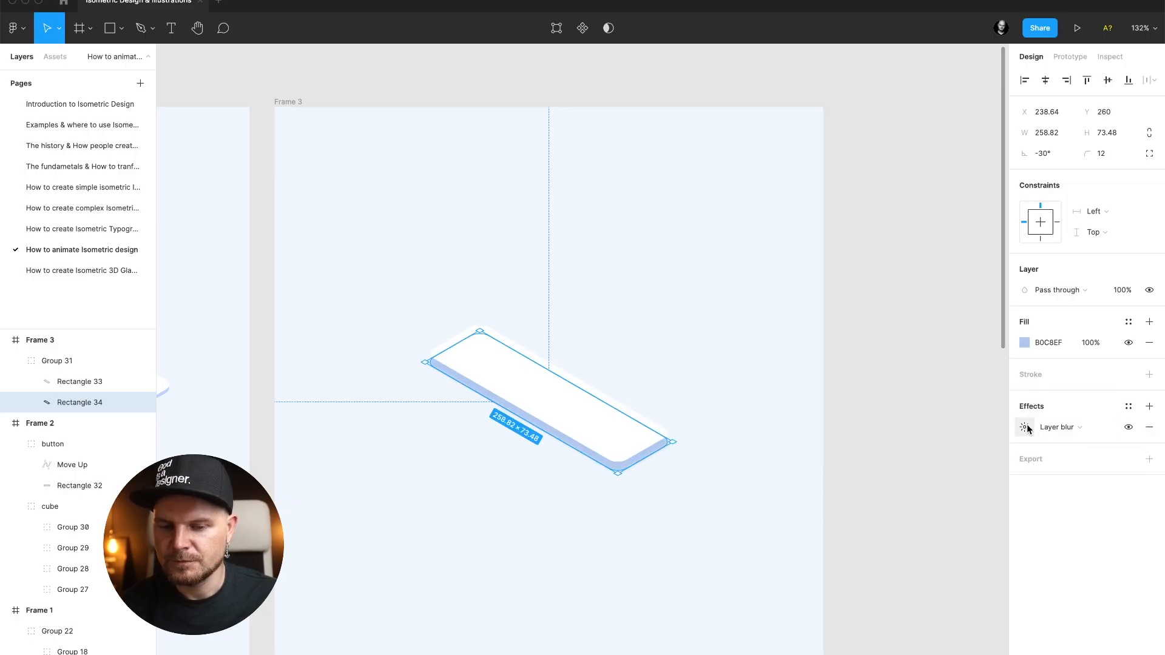
{"action": "left_click", "coordinate": [1150, 428]}
{"action": "key", "text": "Delete"}
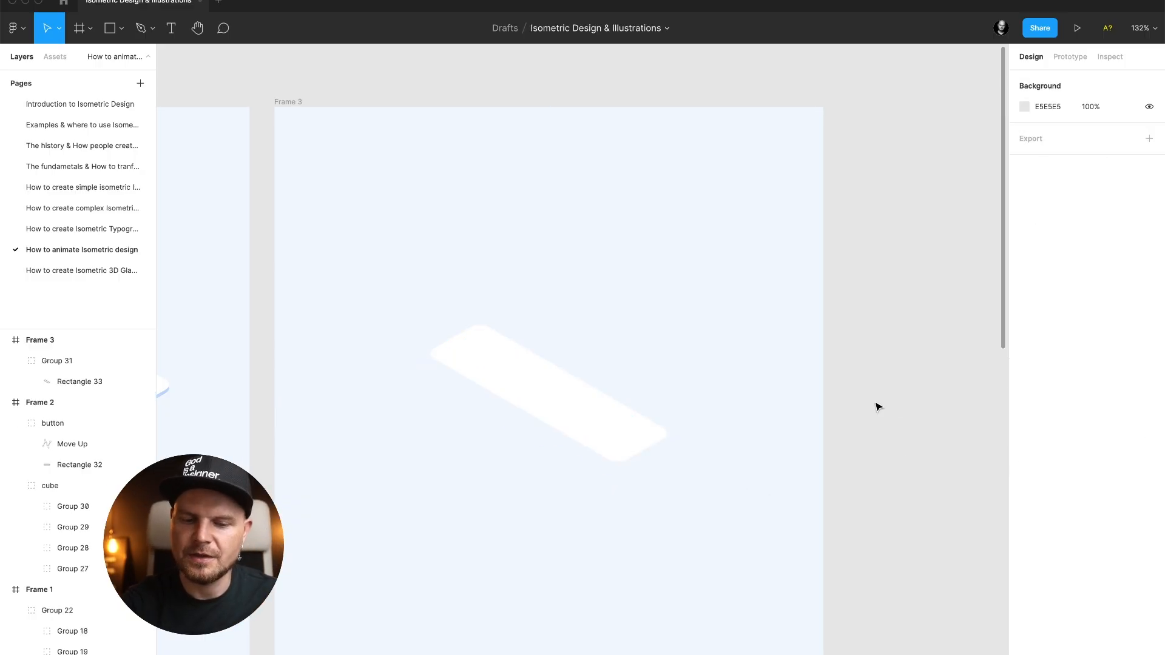
- Add a drop shadow with the default settings to the white isometric rectangle
{"action": "left_click", "coordinate": [635, 432]}
{"action": "left_click", "coordinate": [1149, 405]}
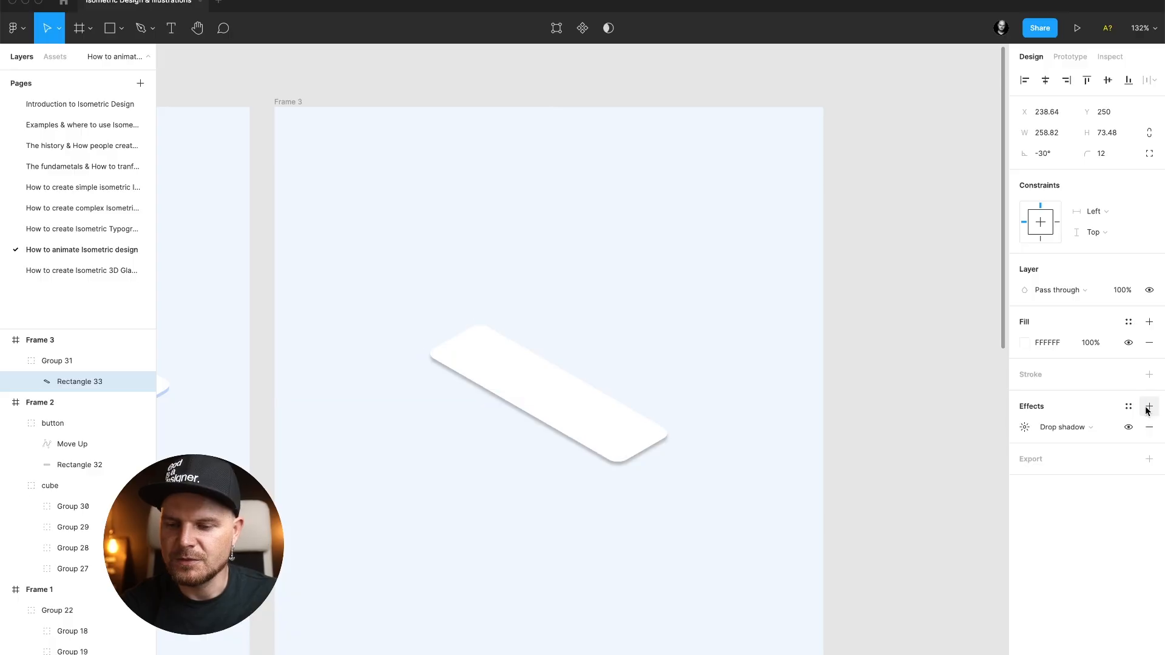
{"action": "left_click", "coordinate": [1023, 427]}
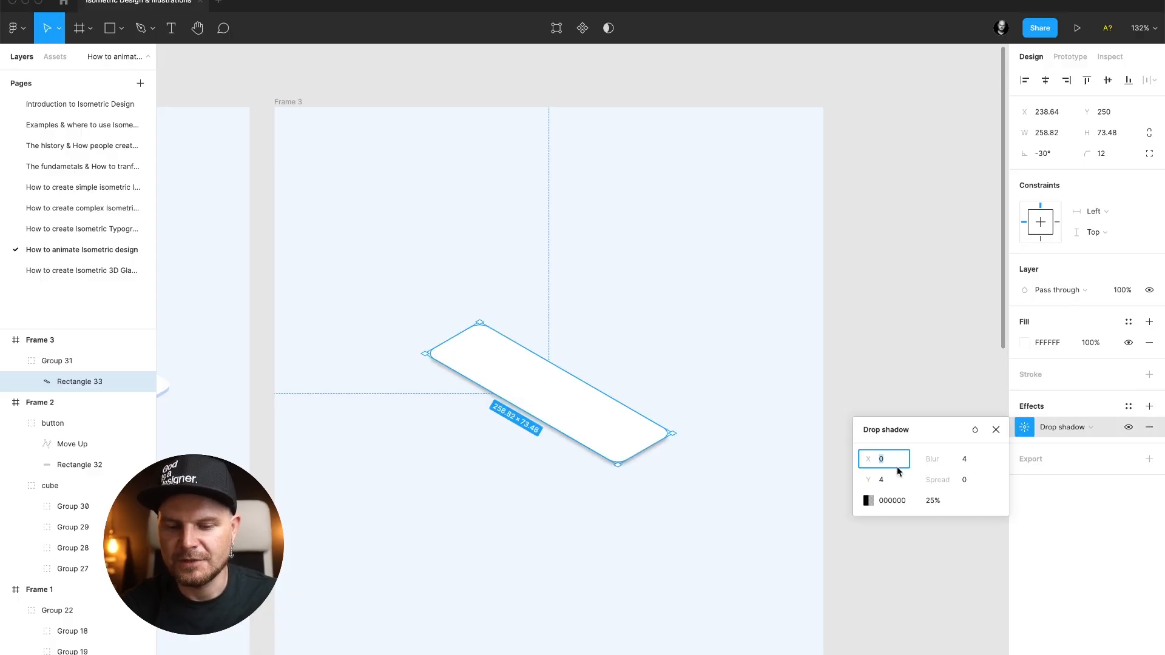
{"action": "left_click", "coordinate": [996, 430]}
{"action": "left_click", "coordinate": [827, 432]}
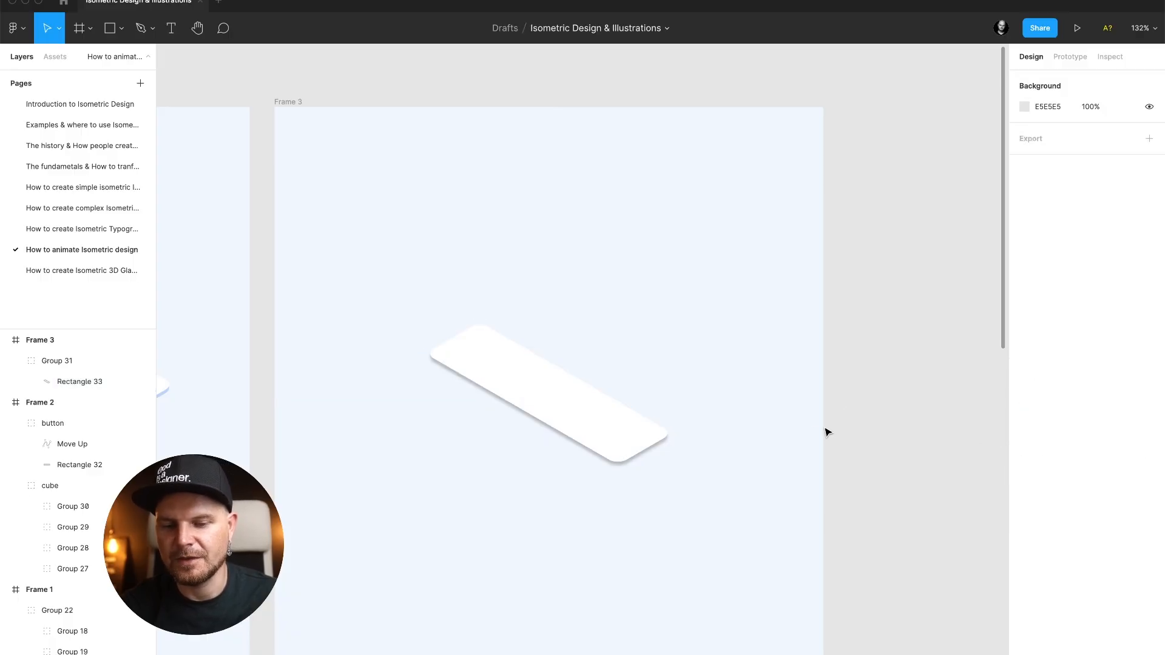
- Duplicate Frame 3 to its right and widen the gap between the two frames
{"action": "scroll", "coordinate": [690, 384], "scroll_direction": "down", "scroll_amount": 5}
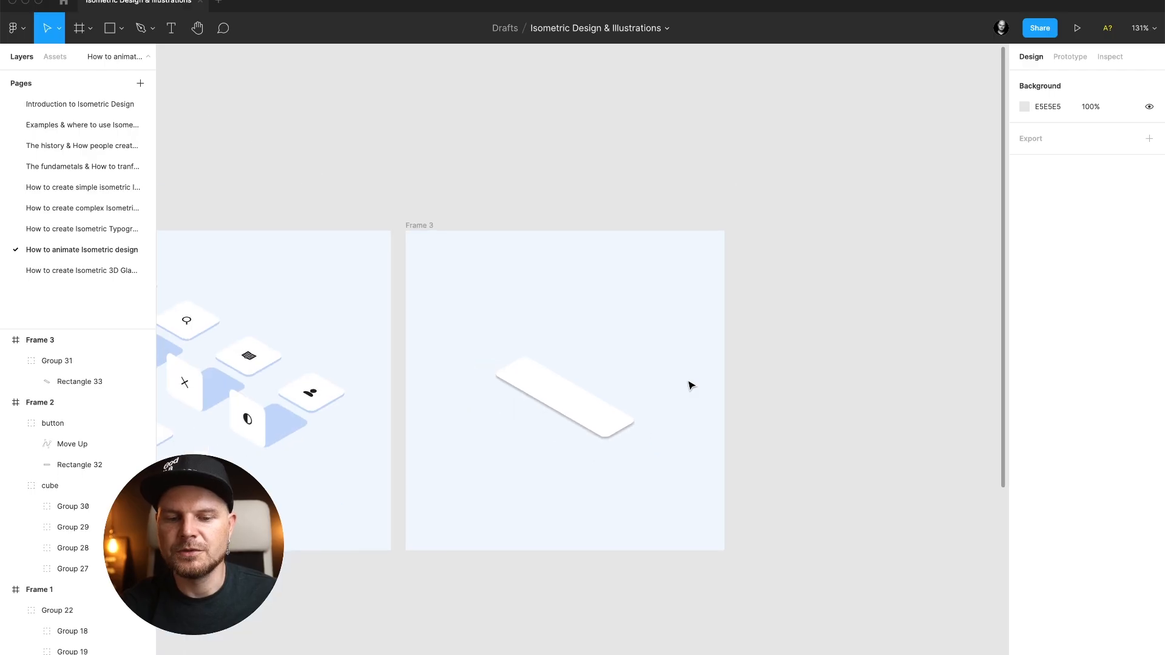
{"action": "left_click_drag", "start_coordinate": [426, 228], "coordinate": [762, 250]}
{"action": "scroll", "coordinate": [763, 249], "scroll_direction": "right", "scroll_amount": 3}
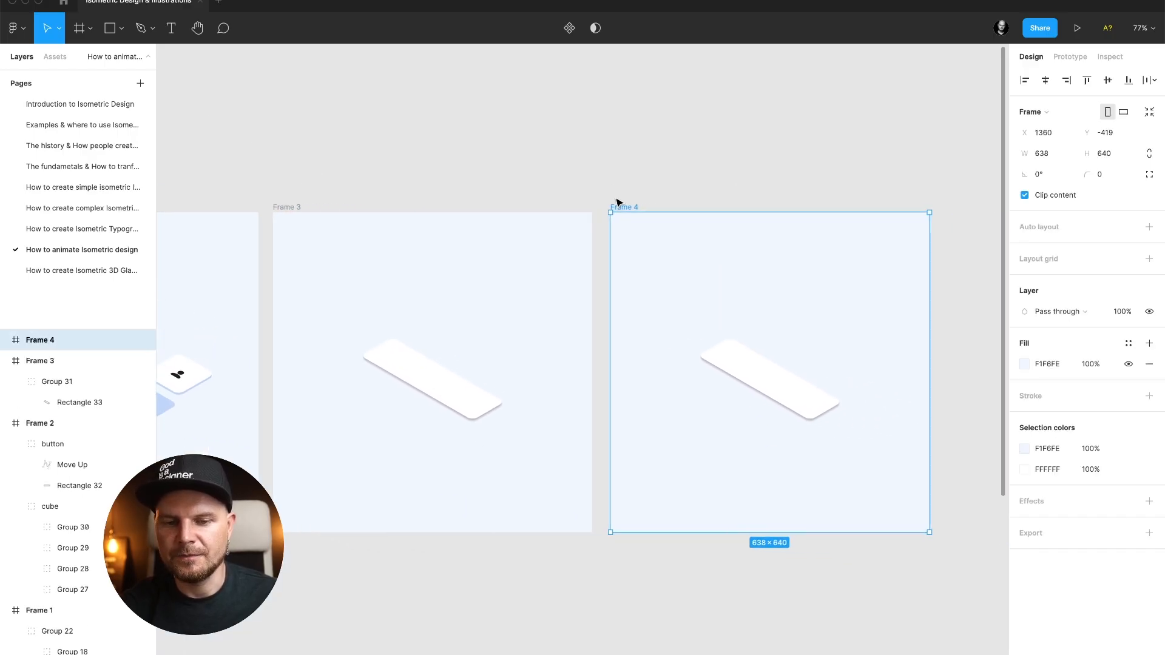
{"action": "left_click_drag", "start_coordinate": [619, 213], "coordinate": [645, 209]}
{"action": "key", "text": "super+z"}
- Move the white rectangle in Frame 4 straight up to about Y 171
{"action": "scroll", "coordinate": [742, 386], "scroll_direction": "right", "scroll_amount": 1}
{"action": "double_click", "coordinate": [751, 389]}
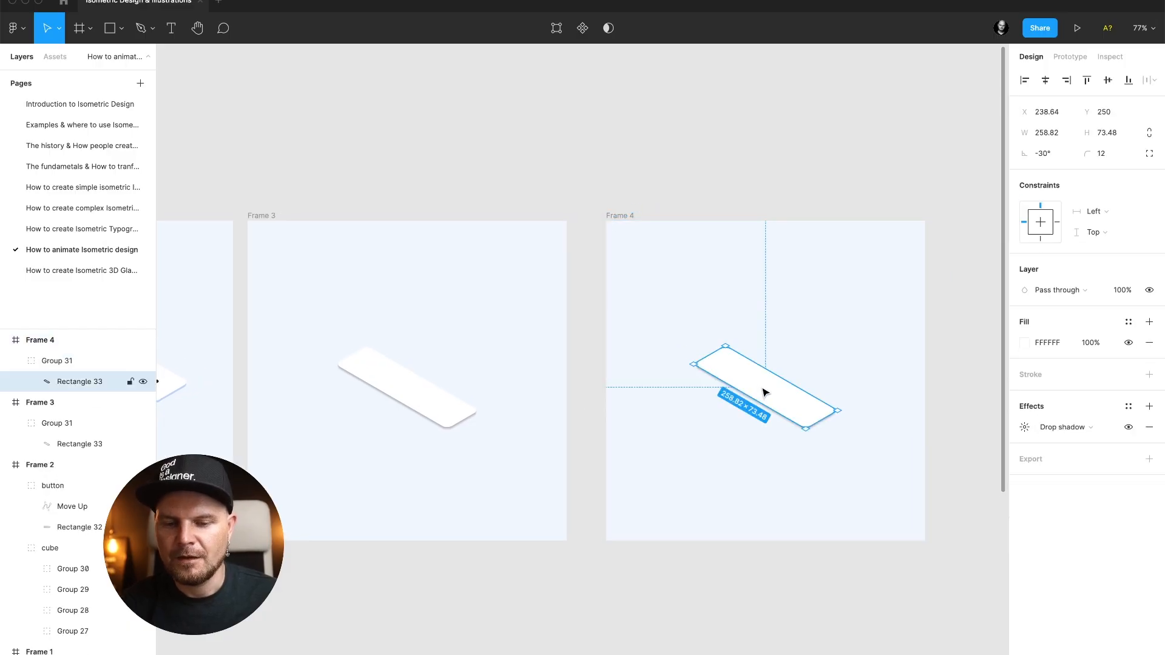
{"action": "left_click_drag", "start_coordinate": [764, 393], "coordinate": [764, 351]}
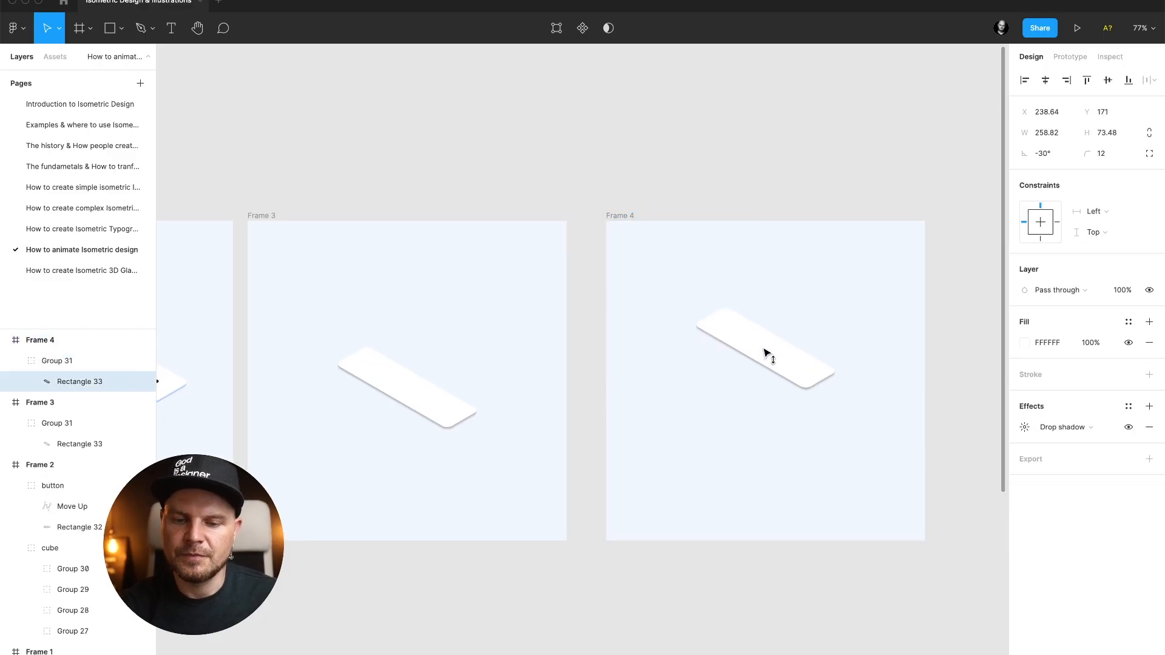
- Try vertical drop shadow offsets of 40 and 120 on the raised rectangle and settle on 100
{"action": "left_click", "coordinate": [1024, 435]}
{"action": "left_click", "coordinate": [887, 480]}
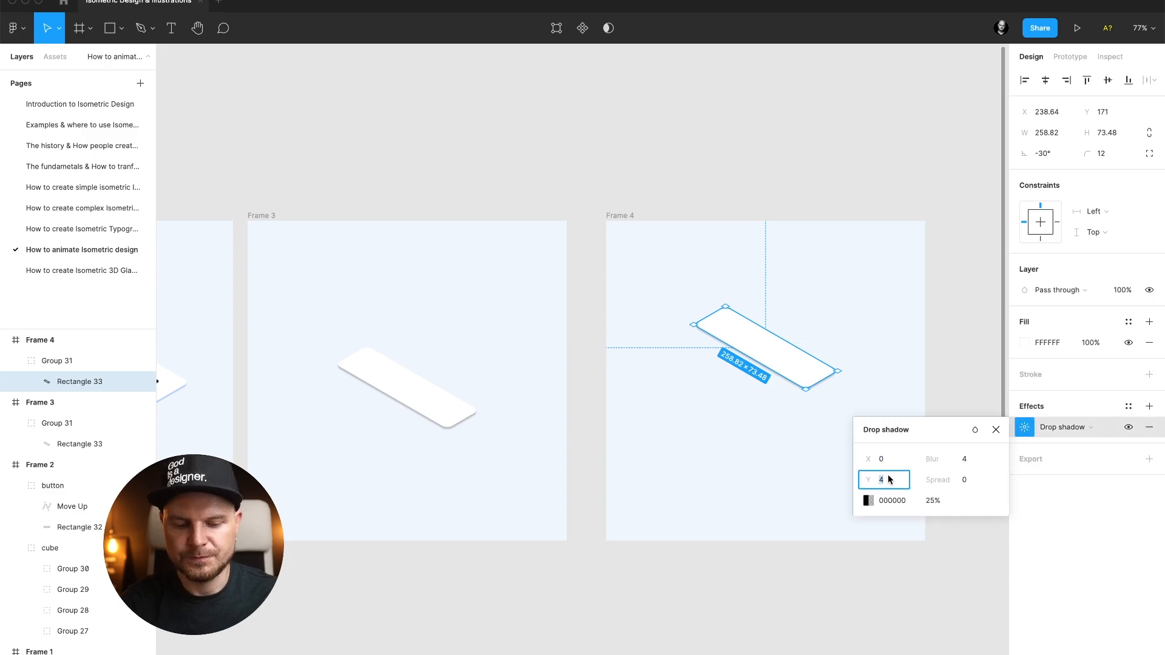
{"action": "type", "text": "40"}
{"action": "key", "text": "Return"}
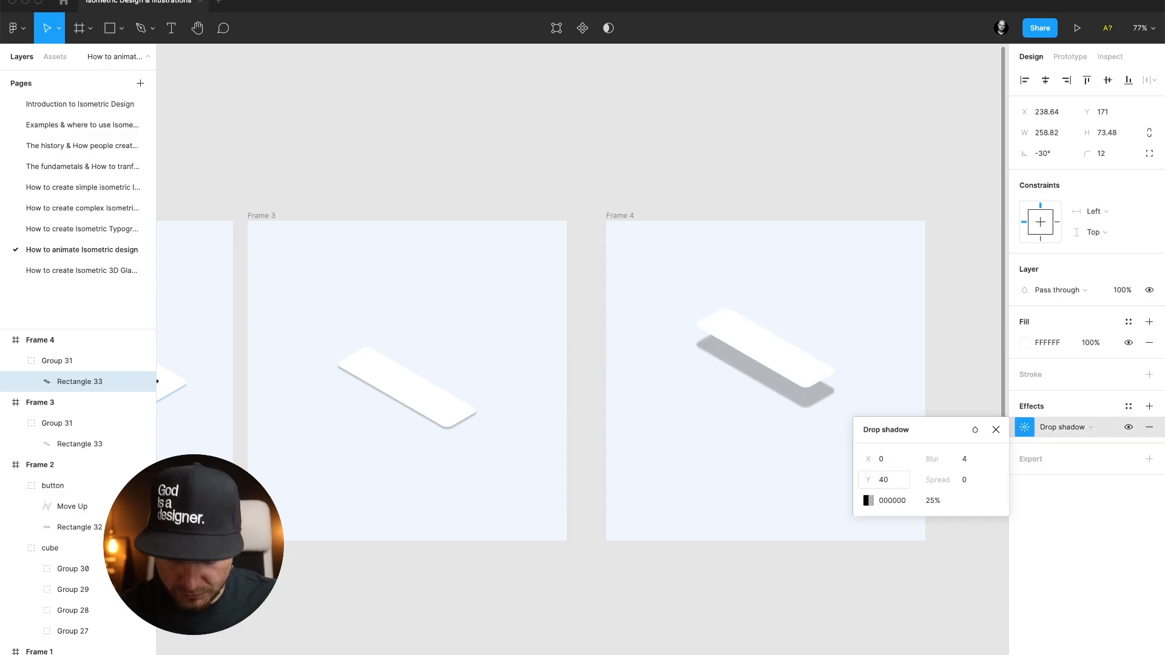
{"action": "left_click", "coordinate": [887, 479]}
{"action": "type", "text": "120"}
{"action": "key", "text": "Return"}
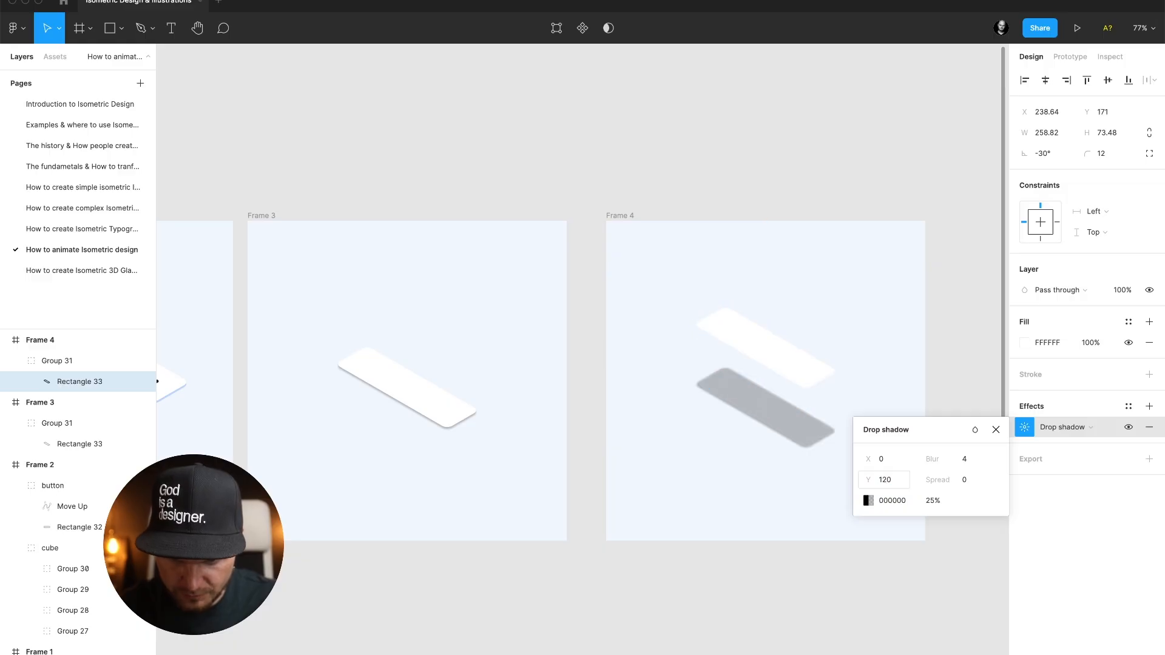
{"action": "left_click", "coordinate": [886, 479]}
{"action": "type", "text": "100"}
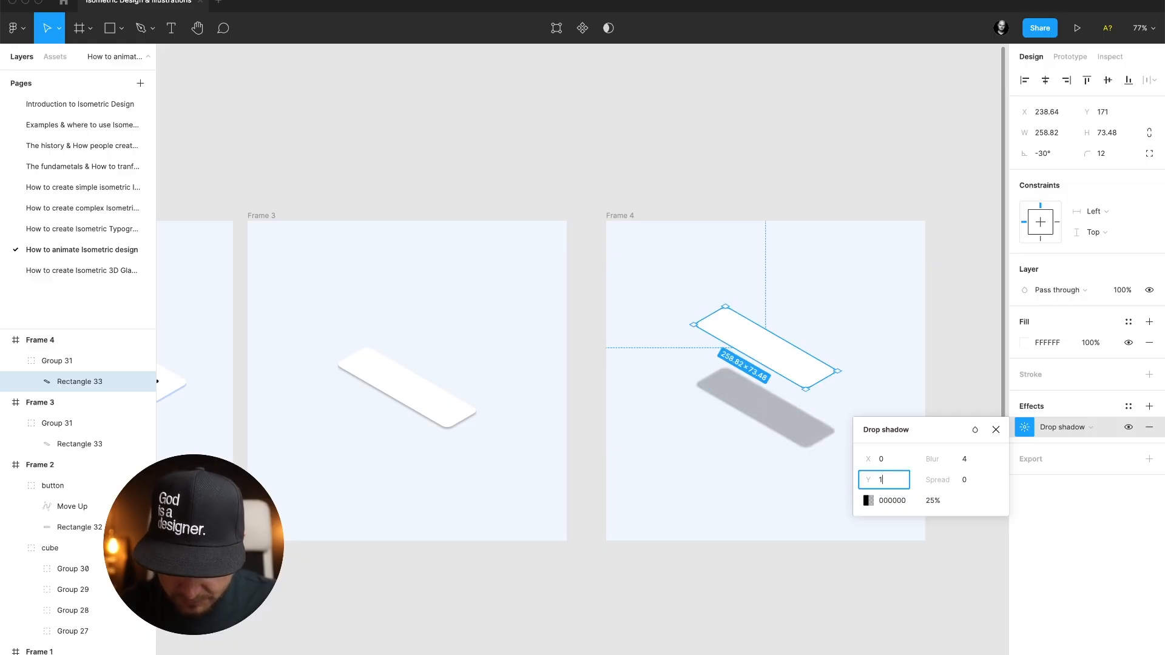
{"action": "key", "text": "Return"}
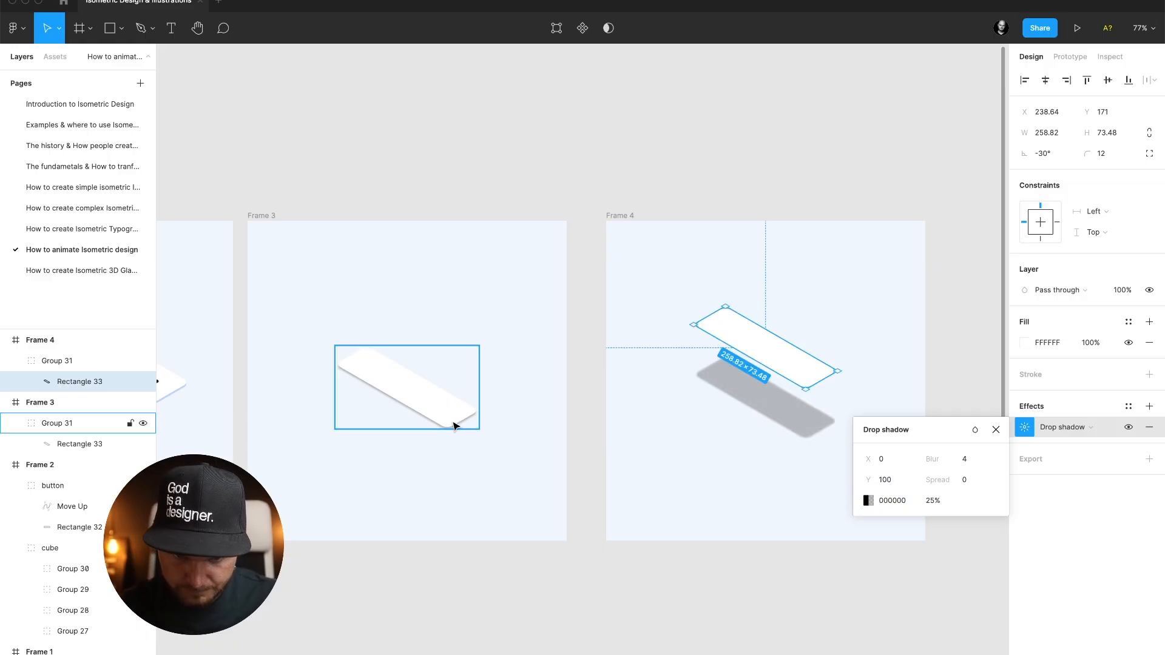
- Copy the rectangle group from Frame 3 and paste it into Frame 4 at the same position
{"action": "left_click", "coordinate": [457, 425]}
{"action": "left_click", "coordinate": [631, 213]}
{"action": "key", "text": "super+v"}
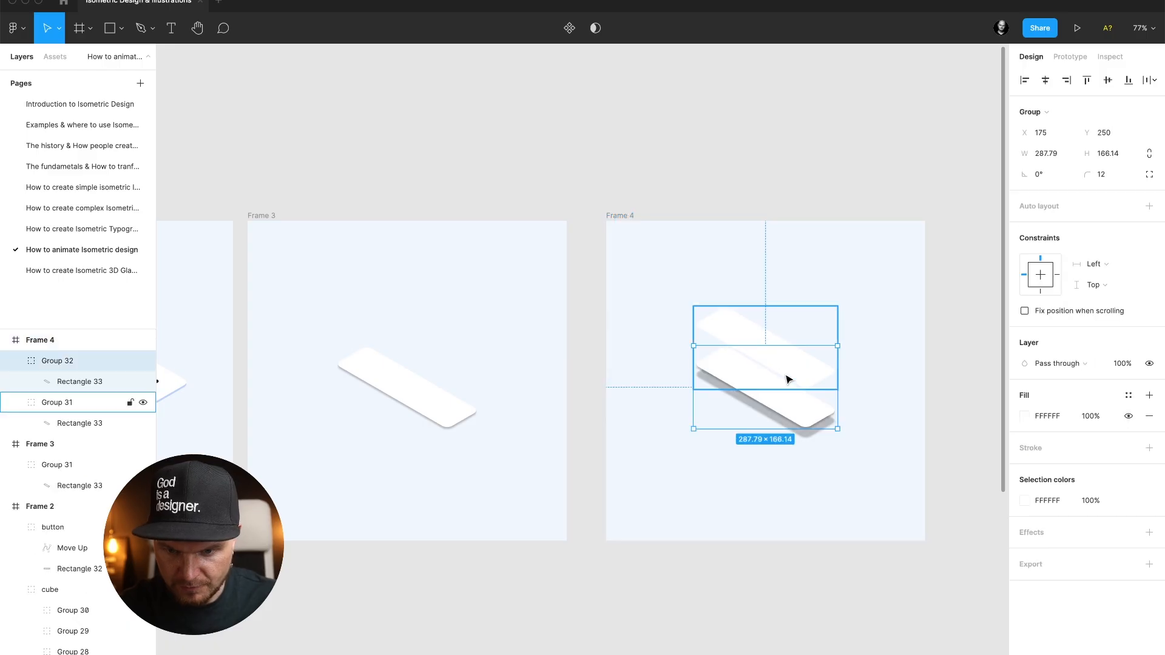
- Try a vertical drop shadow offset of 90 on the raised rectangle in Frame 4 and settle on 80
{"action": "scroll", "coordinate": [821, 401], "scroll_direction": "up", "scroll_amount": 5}
{"action": "left_click", "coordinate": [823, 339]}
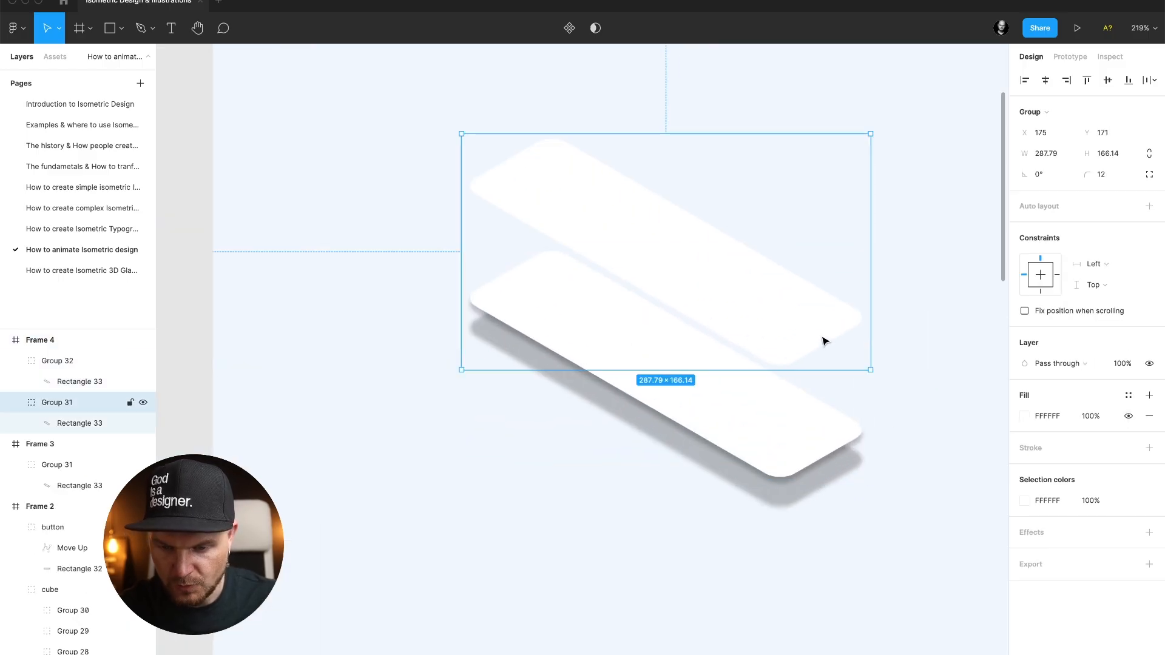
{"action": "double_click", "coordinate": [841, 333]}
{"action": "left_click", "coordinate": [1025, 427]}
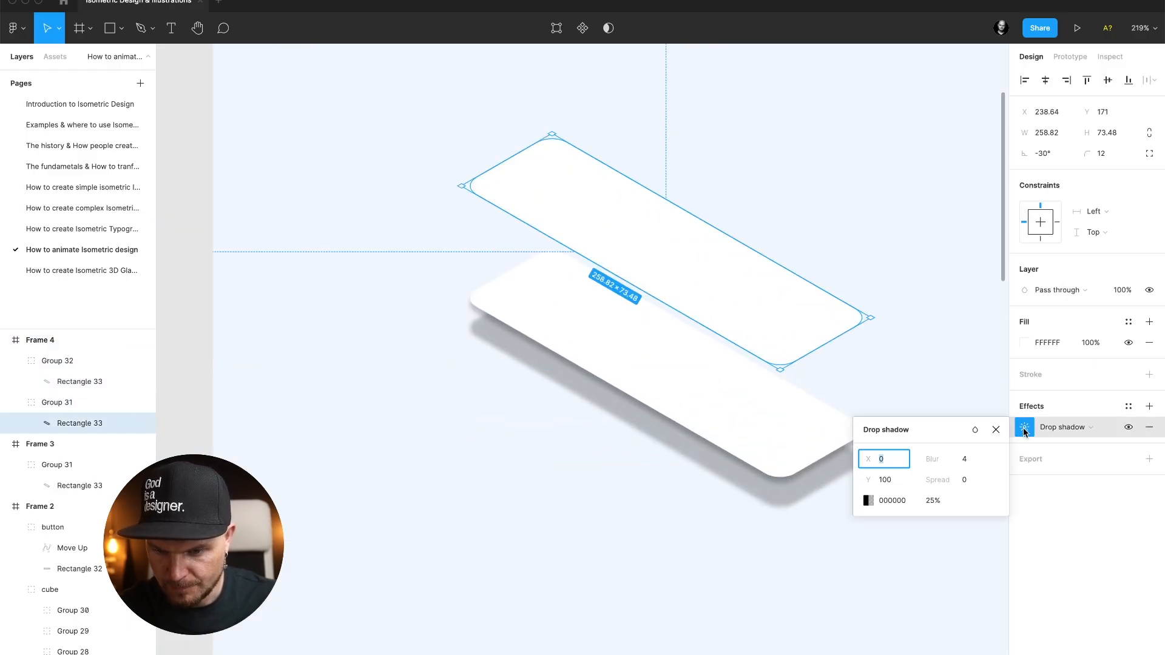
{"action": "left_click", "coordinate": [900, 480]}
{"action": "type", "text": "90"}
{"action": "key", "text": "Return"}
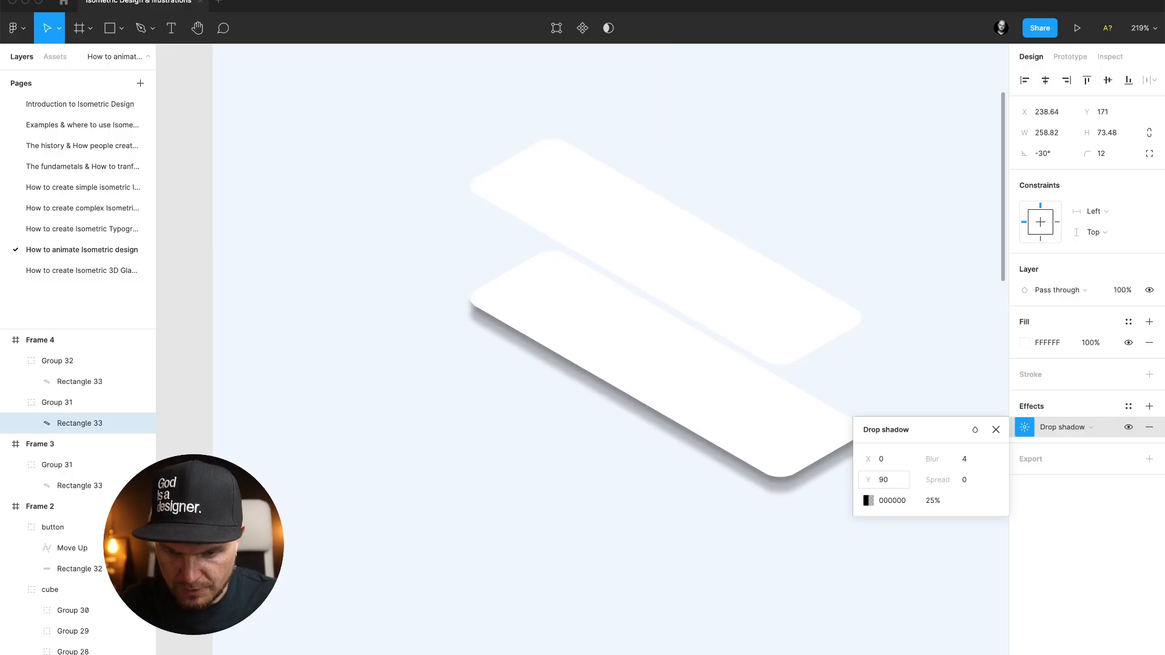
{"action": "left_click", "coordinate": [888, 479]}
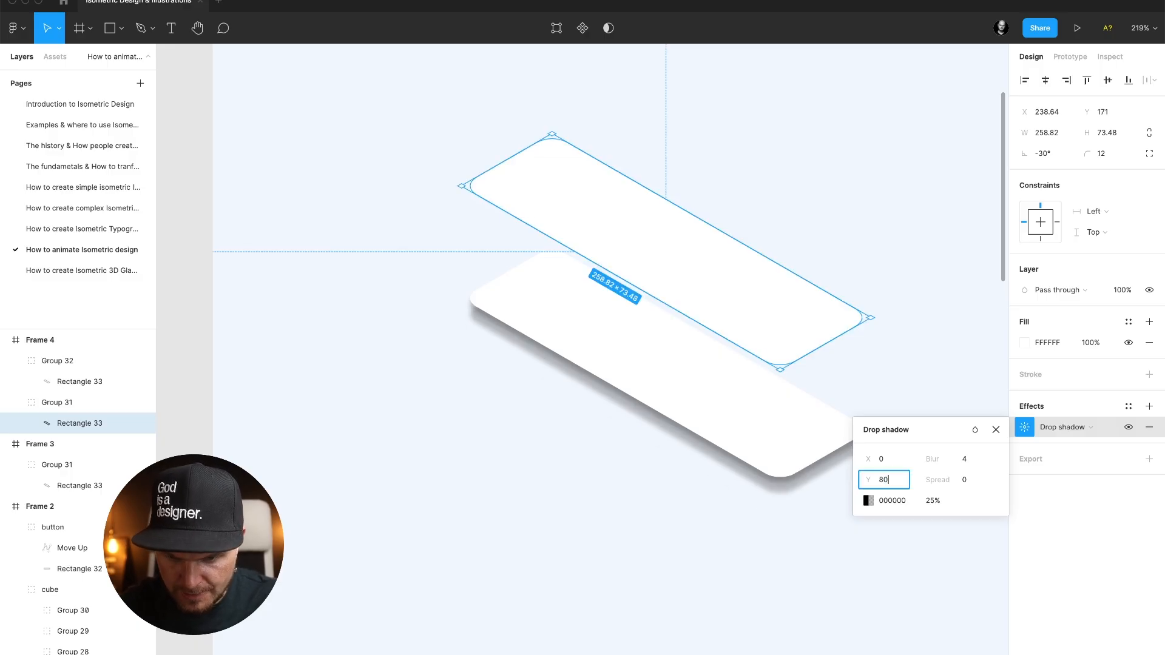
{"action": "type", "text": "80"}
{"action": "key", "text": "Return"}
{"action": "left_click", "coordinate": [996, 429]}
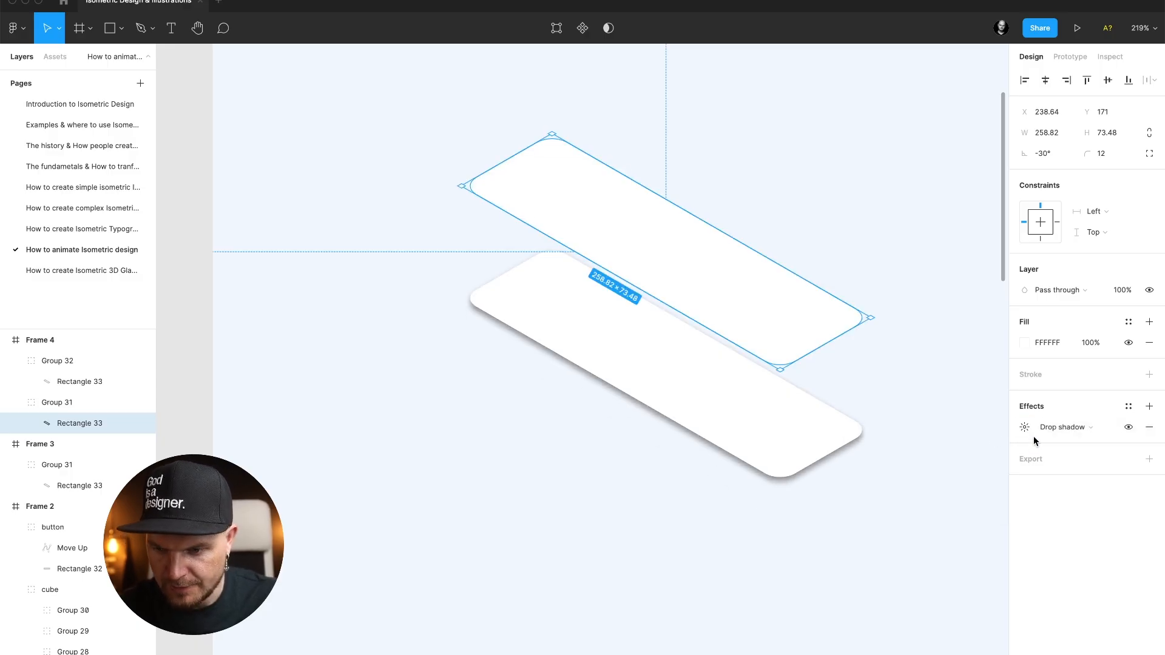
- Delete the pasted reference rectangle at the original position below the raised rectangle in Frame 4
{"action": "left_click", "coordinate": [1025, 428]}
{"action": "left_click", "coordinate": [801, 447]}
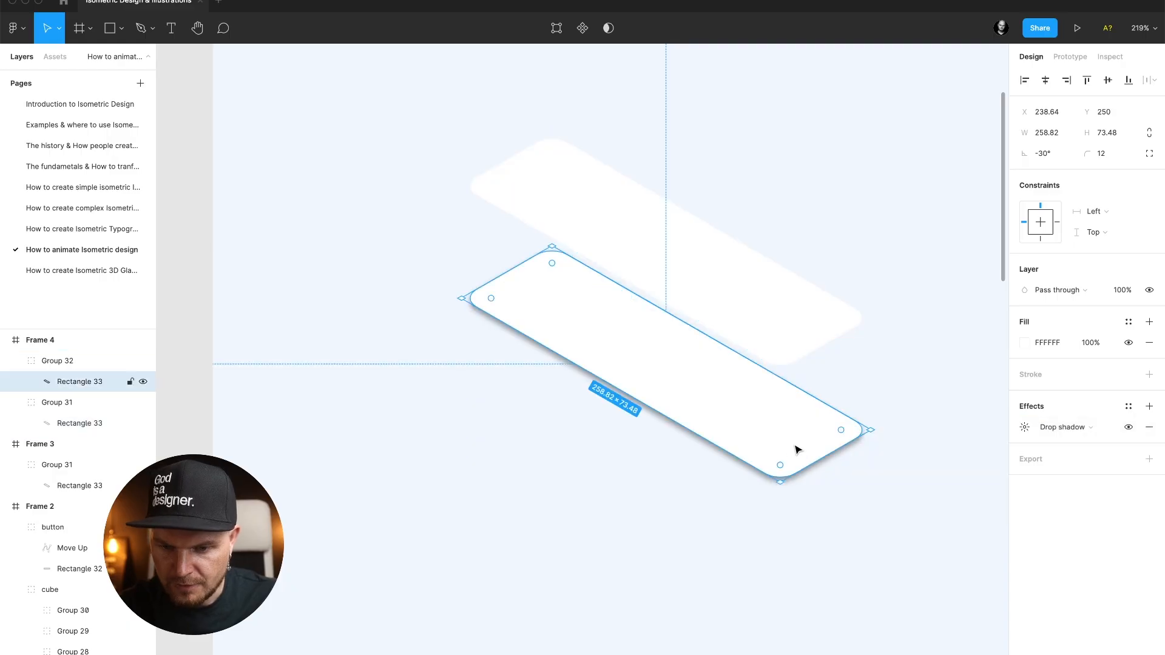
{"action": "key", "text": "Delete"}
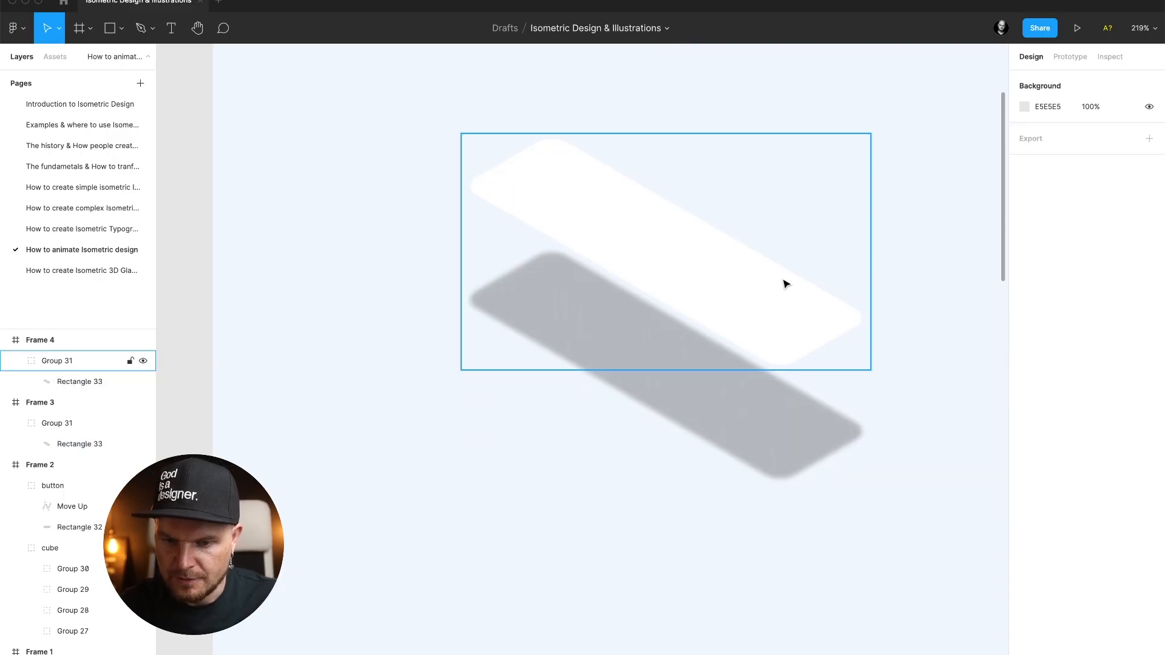
- Set the raised rectangle's drop shadow to 10% opacity with a blur of 20
{"action": "double_click", "coordinate": [770, 317]}
{"action": "left_click", "coordinate": [1025, 428]}
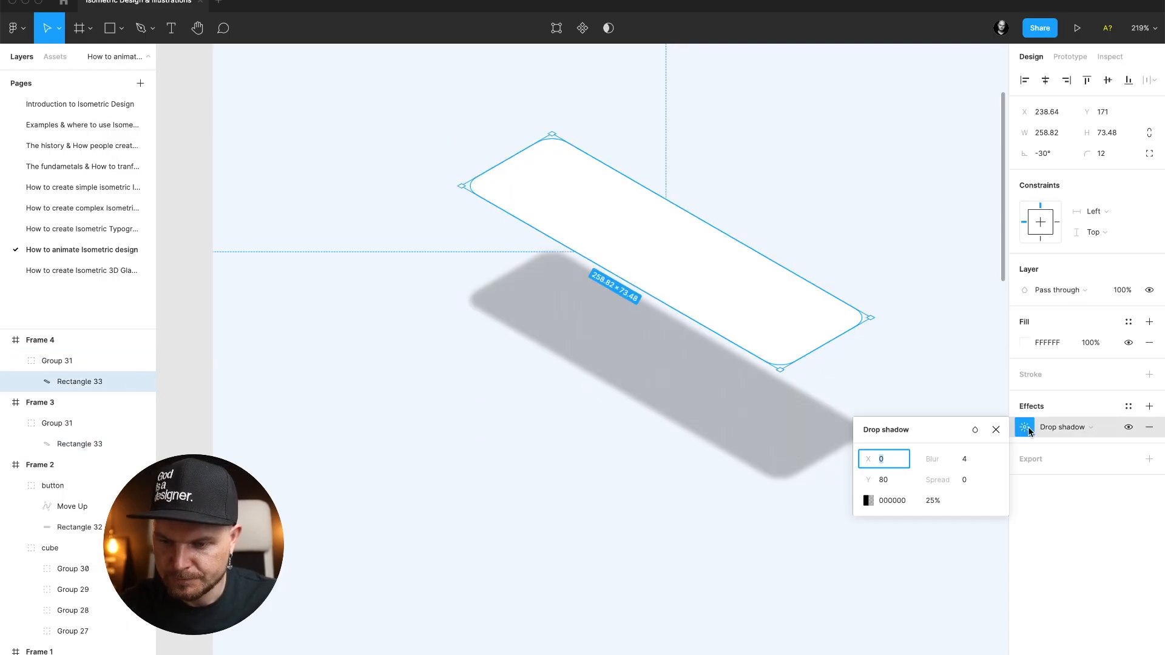
{"action": "left_click", "coordinate": [933, 502]}
{"action": "type", "text": "10"}
{"action": "key", "text": "Return"}
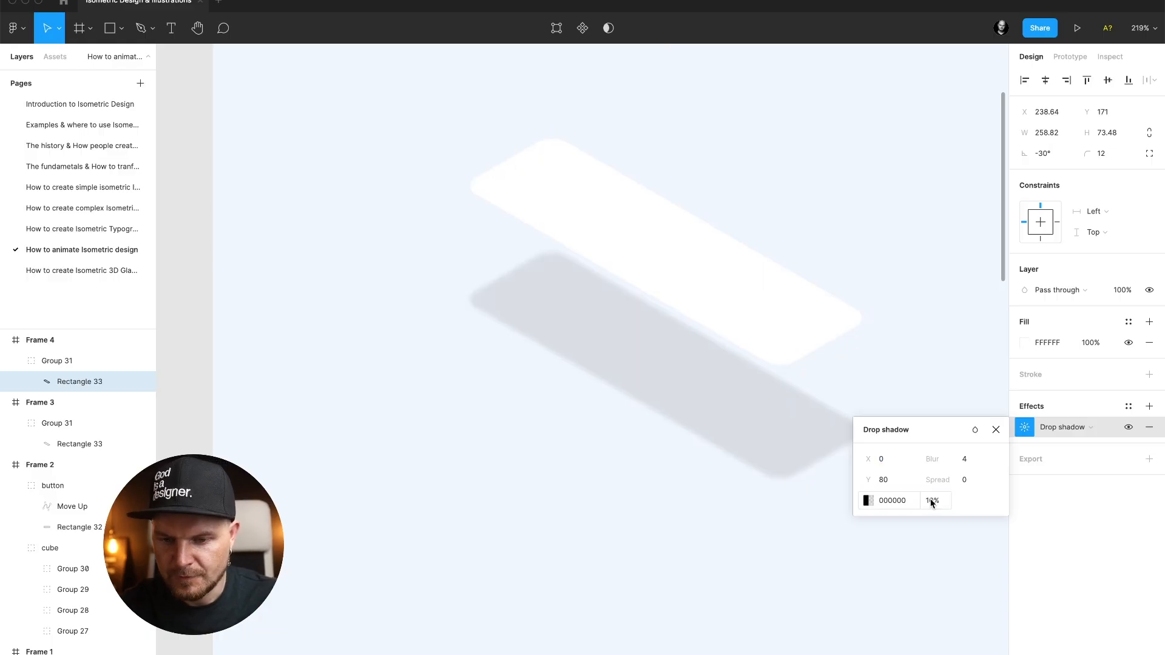
{"action": "left_click", "coordinate": [966, 461]}
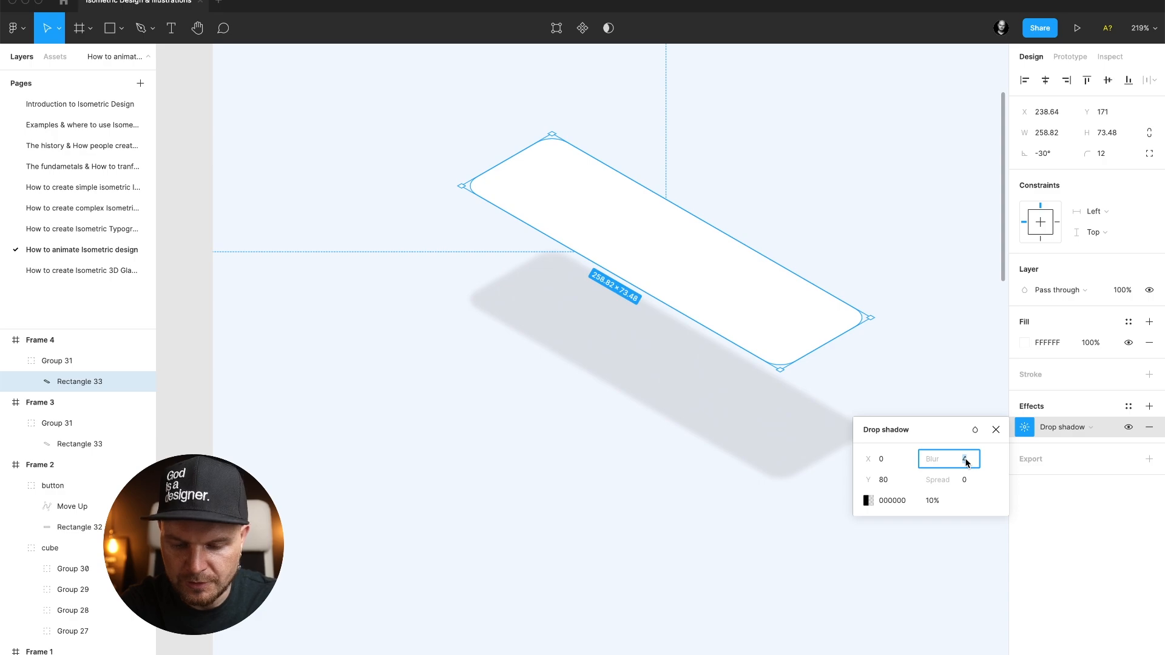
{"action": "type", "text": "20"}
{"action": "key", "text": "Return"}
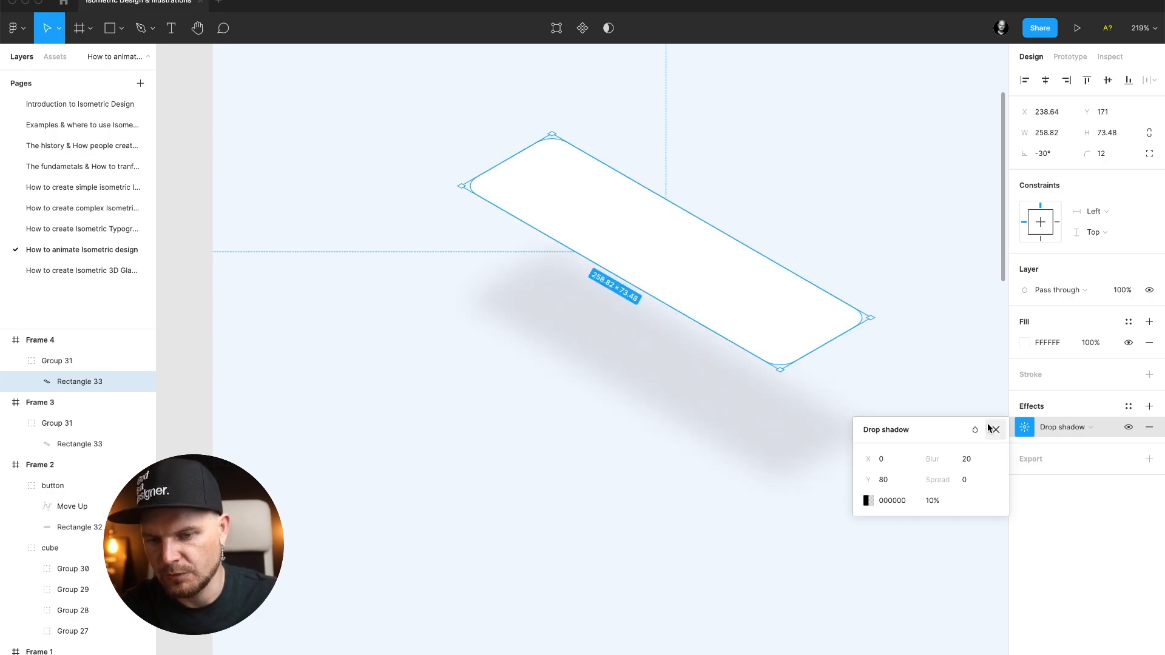
- Try a drop shadow spread of -20 on the raised rectangle and settle on -10
{"action": "left_click", "coordinate": [968, 480]}
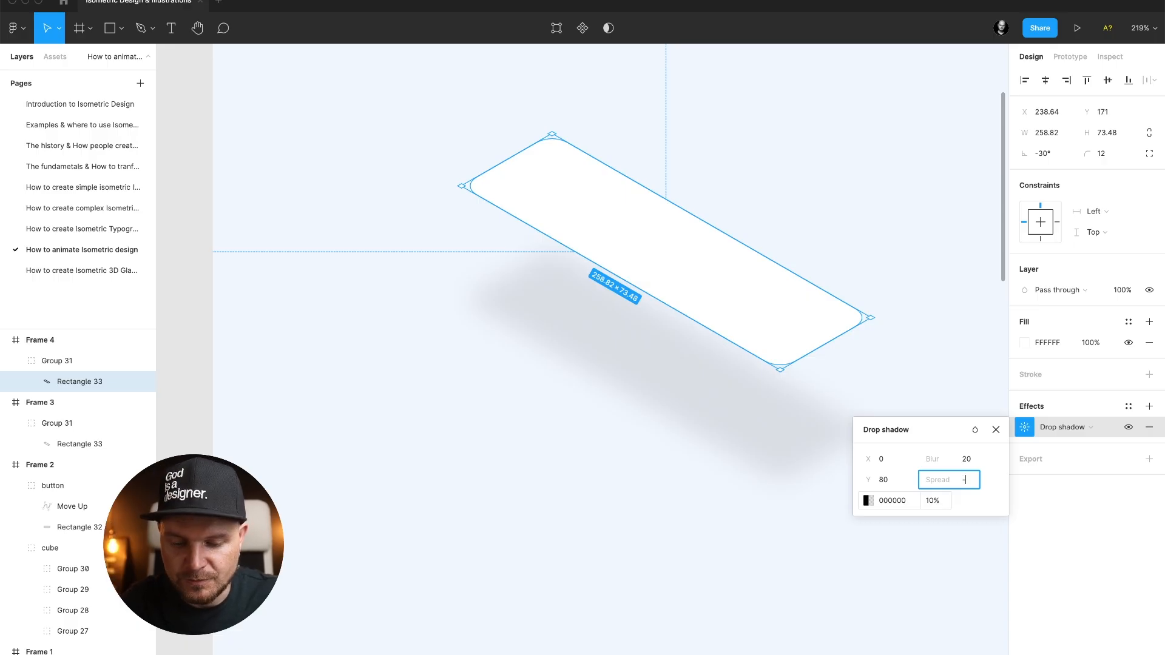
{"action": "type", "text": "-20"}
{"action": "key", "text": "Return"}
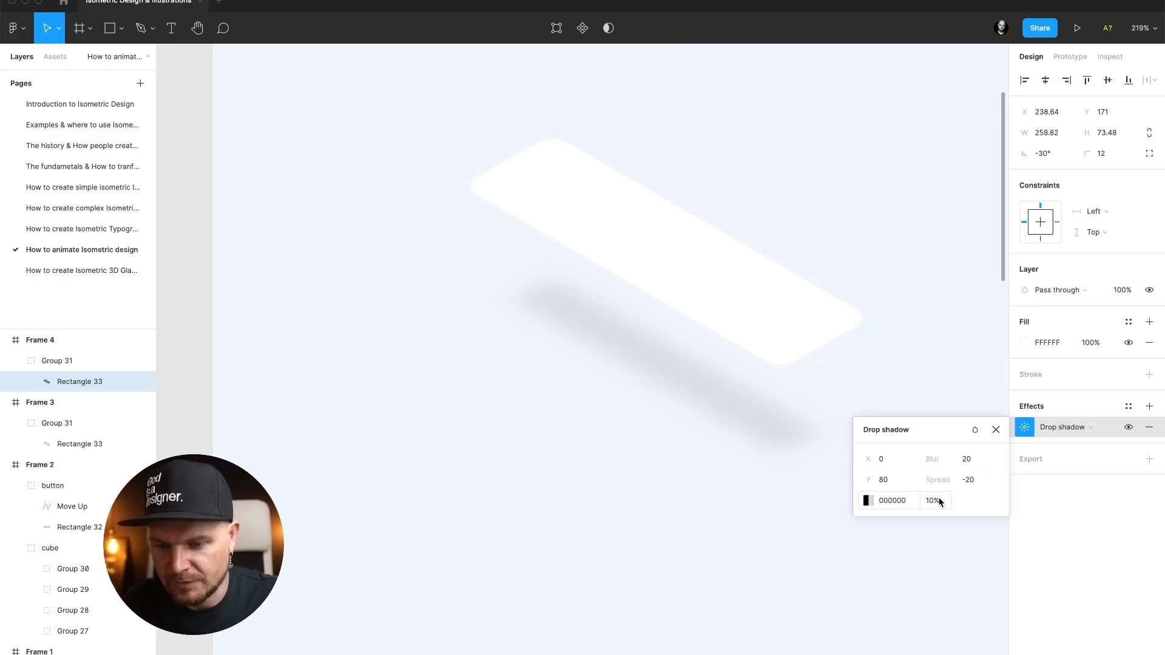
{"action": "left_click", "coordinate": [967, 480]}
{"action": "type", "text": "-10"}
{"action": "key", "text": "Return"}
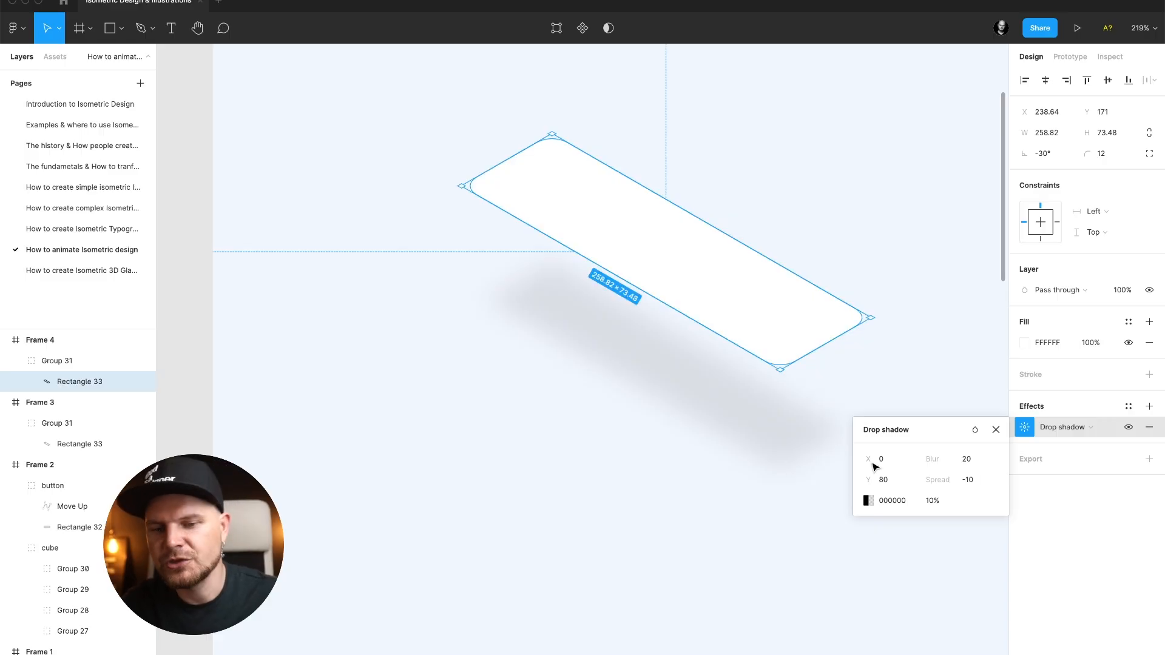
{"action": "left_click", "coordinate": [995, 429]}
{"action": "left_click", "coordinate": [845, 544]}
- Link the rectangle group in Frame 3 to Frame 4 with an on-click prototype connection
{"action": "scroll", "coordinate": [847, 544], "scroll_direction": "down", "scroll_amount": 5}
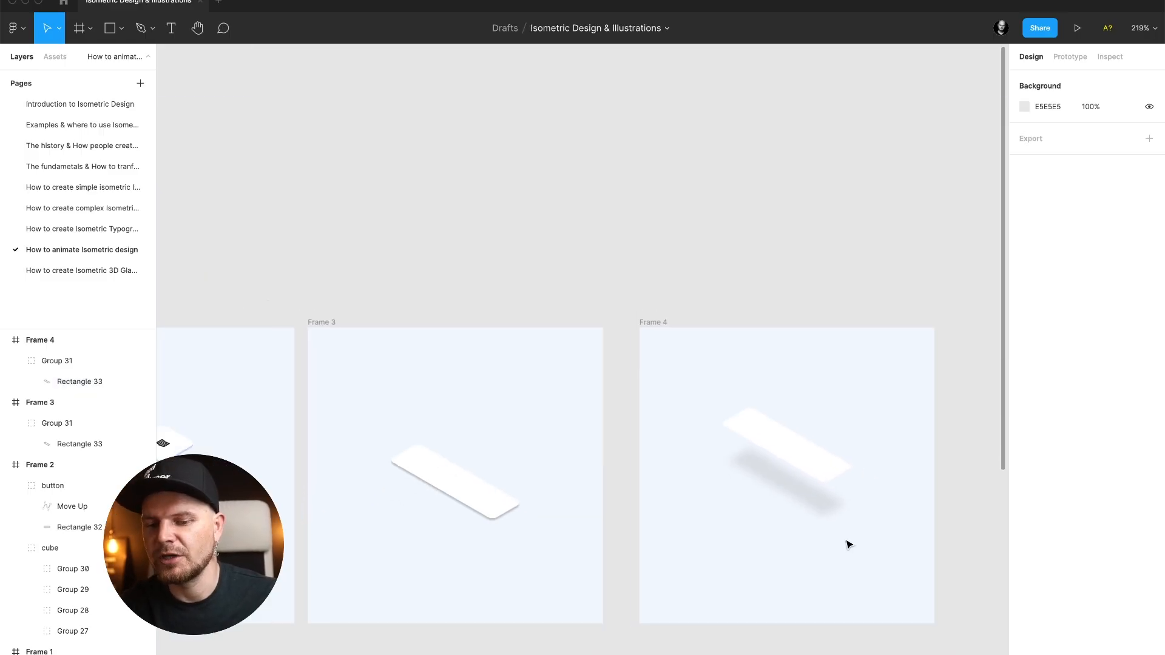
{"action": "scroll", "coordinate": [849, 544], "scroll_direction": "up", "scroll_amount": 1}
{"action": "scroll", "coordinate": [548, 457], "scroll_direction": "left", "scroll_amount": 2}
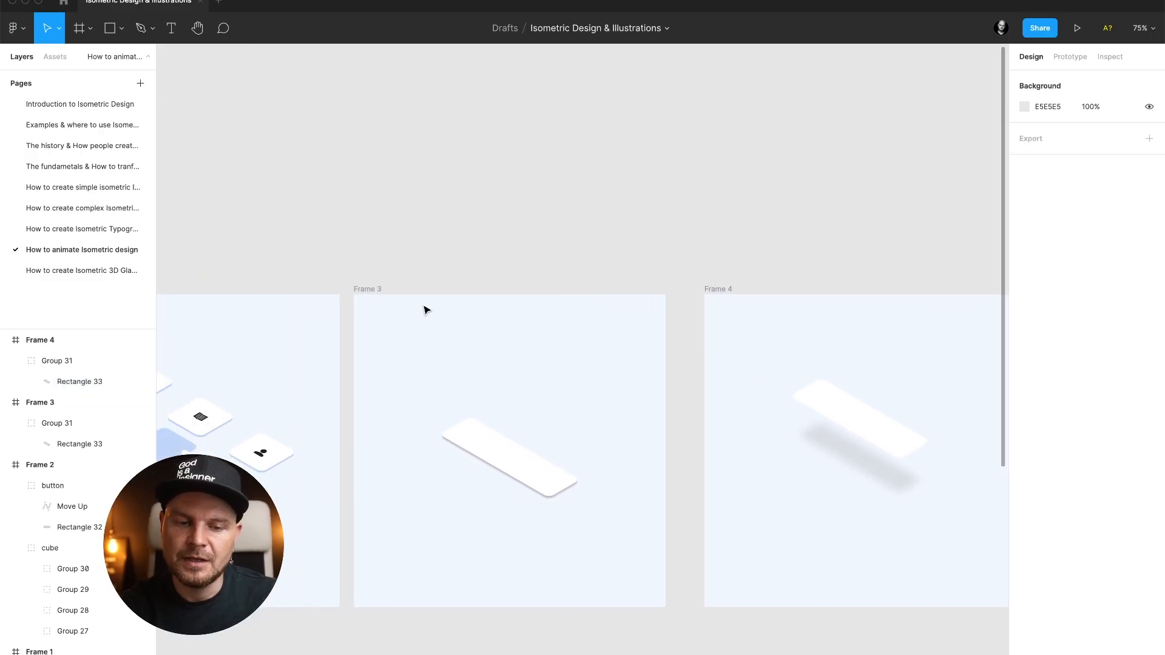
{"action": "left_click", "coordinate": [377, 290]}
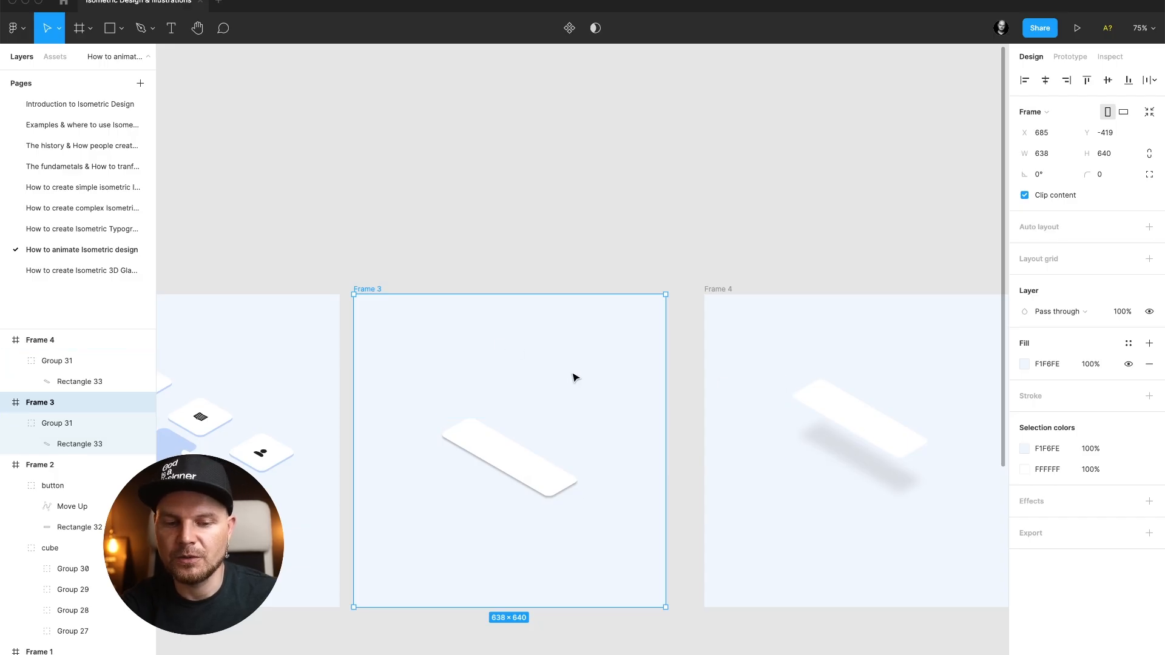
{"action": "scroll", "coordinate": [559, 473], "scroll_direction": "right", "scroll_amount": 2}
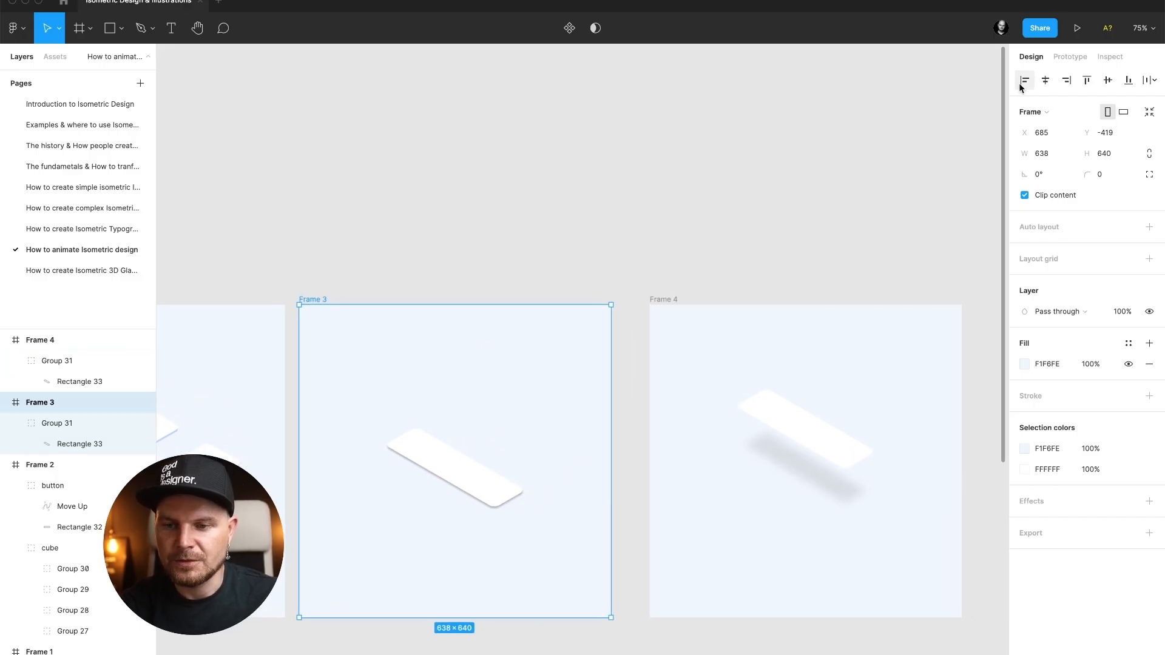
{"action": "left_click", "coordinate": [1070, 56]}
{"action": "left_click", "coordinate": [511, 482]}
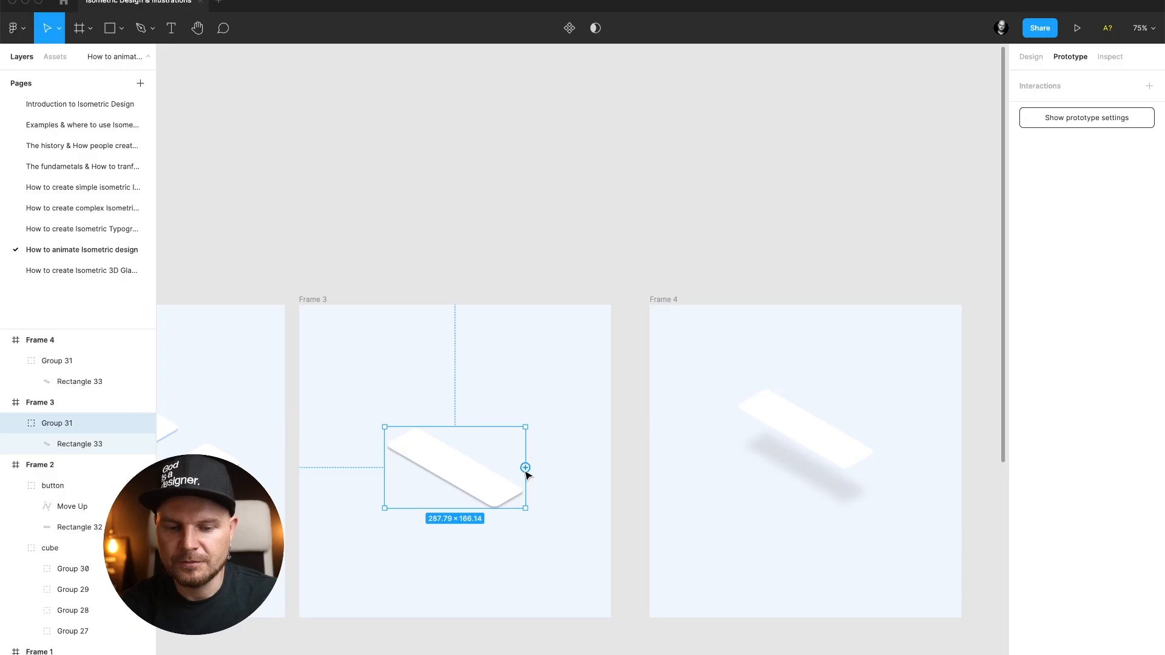
{"action": "left_click_drag", "start_coordinate": [525, 468], "coordinate": [668, 431]}
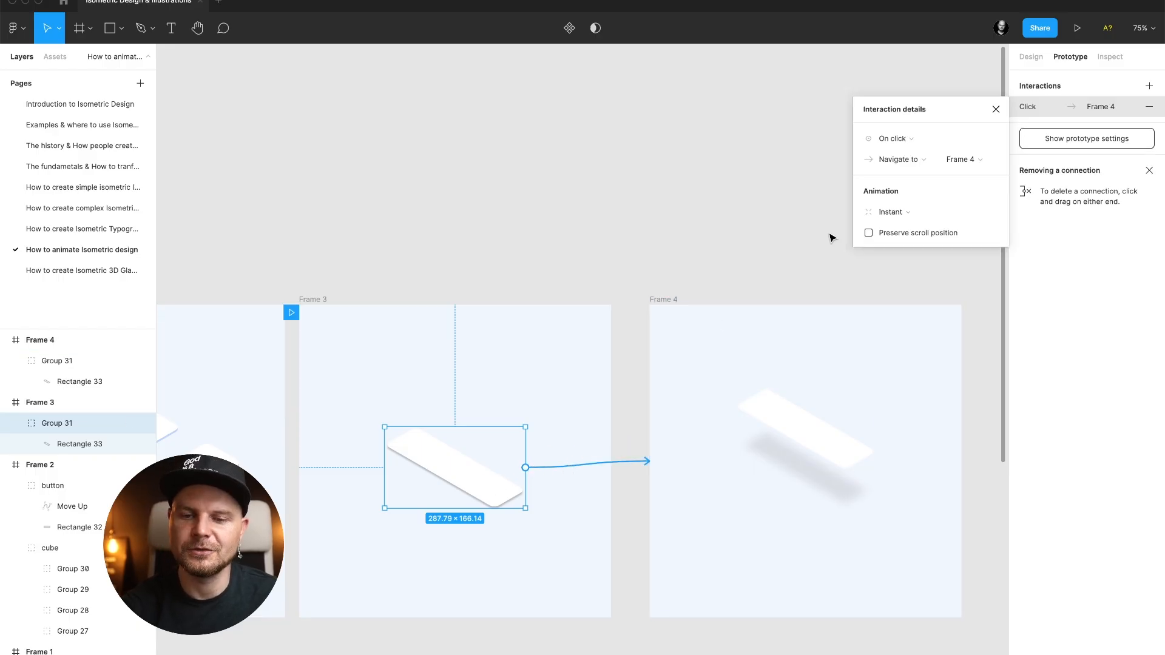
- Set the transition to Frame 4 to Smart animate with Ease in and out easing and a 2000 ms duration
{"action": "left_click", "coordinate": [893, 211]}
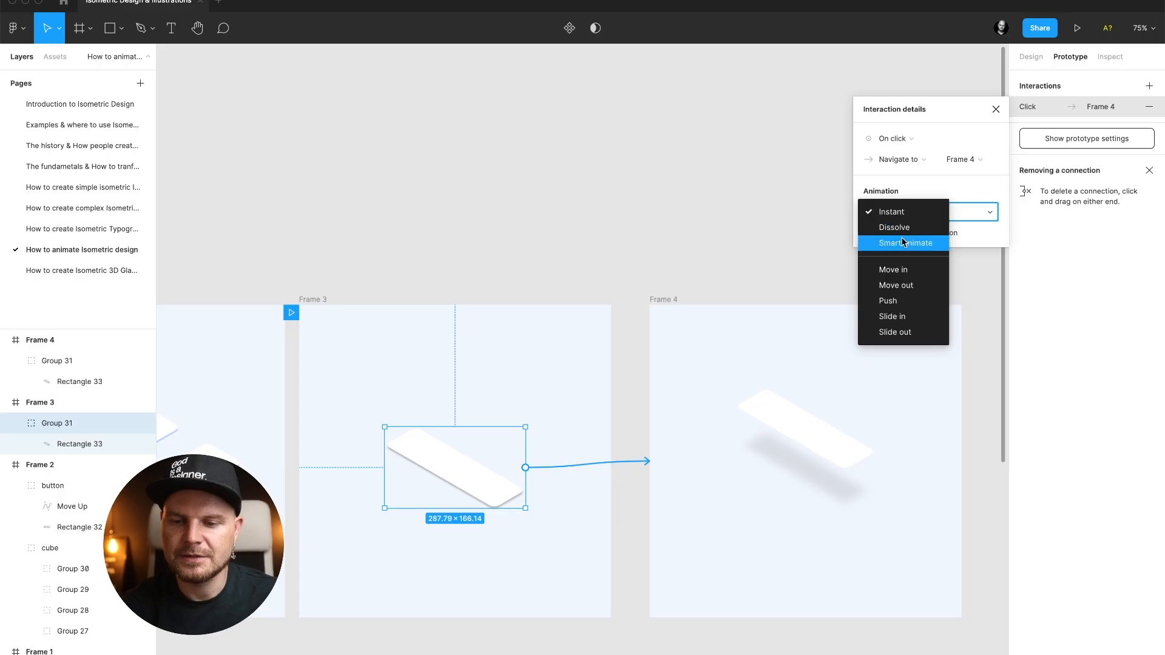
{"action": "left_click", "coordinate": [903, 239]}
{"action": "left_click", "coordinate": [918, 237]}
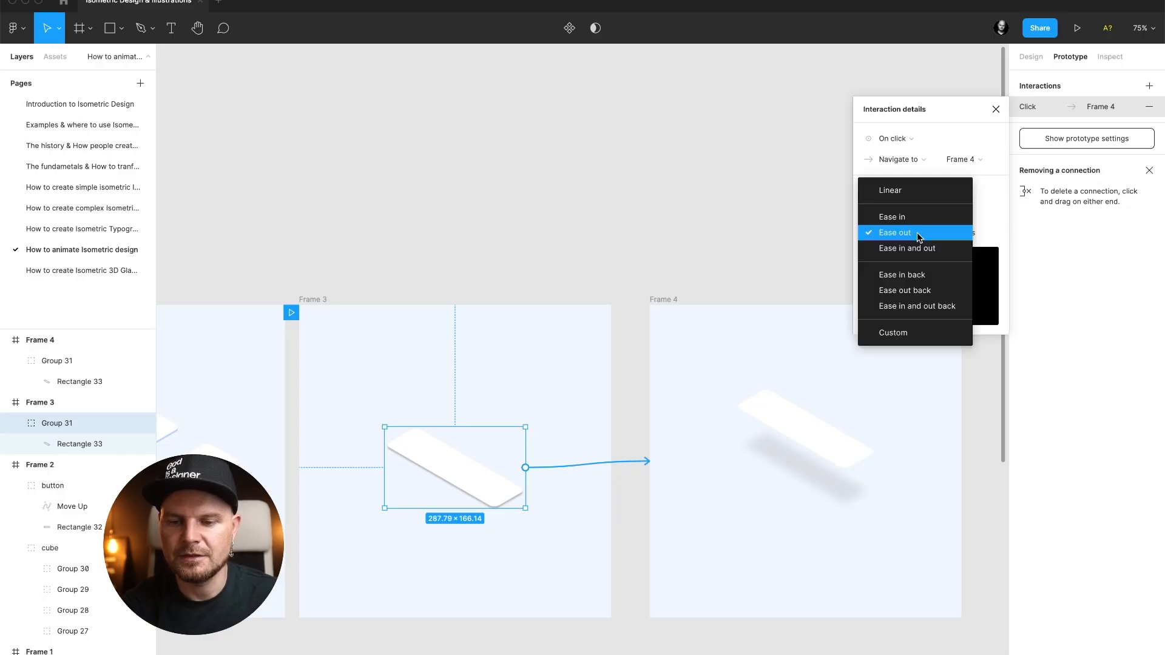
{"action": "left_click", "coordinate": [917, 247]}
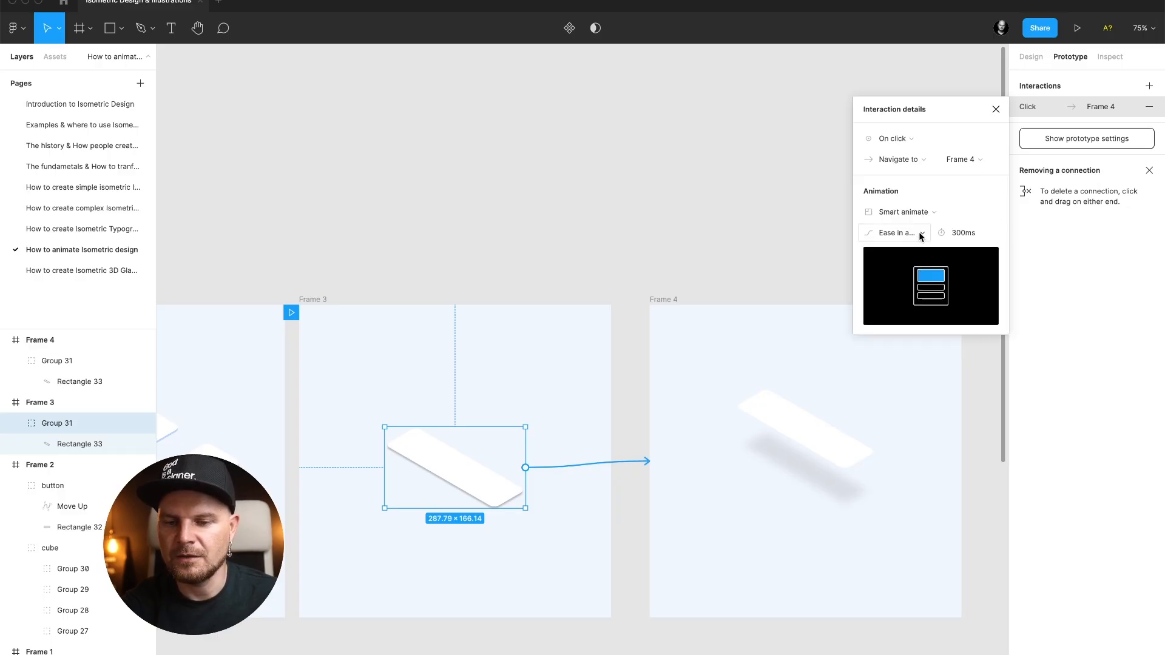
{"action": "left_click", "coordinate": [969, 235]}
{"action": "type", "text": "1"}
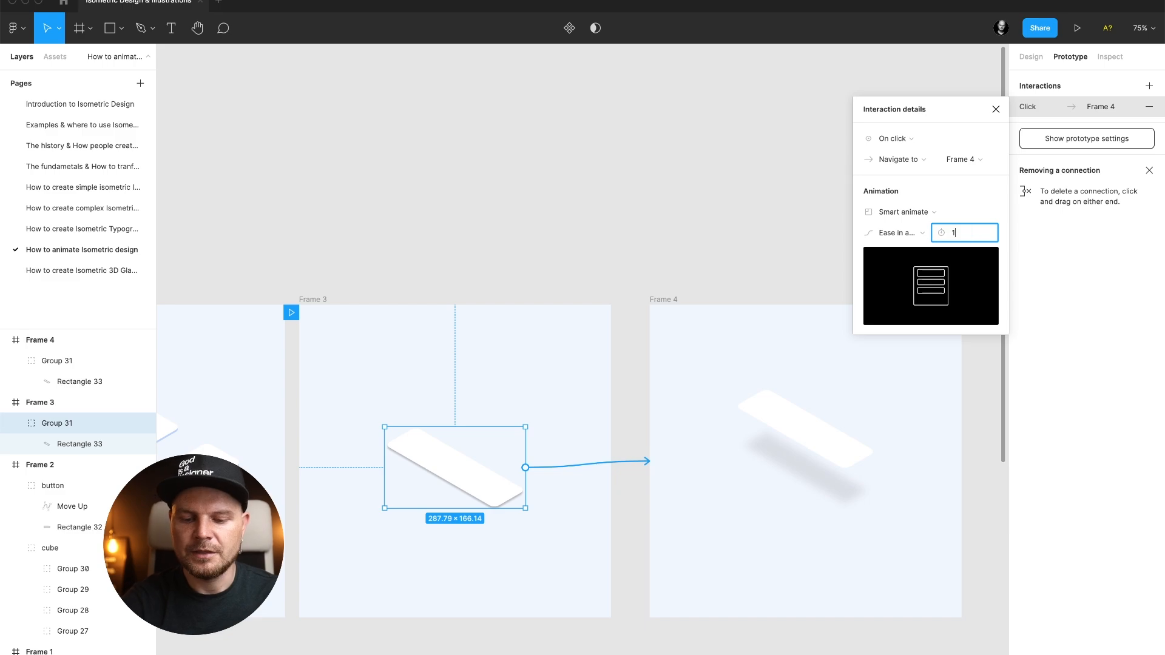
{"action": "key", "text": "Return"}
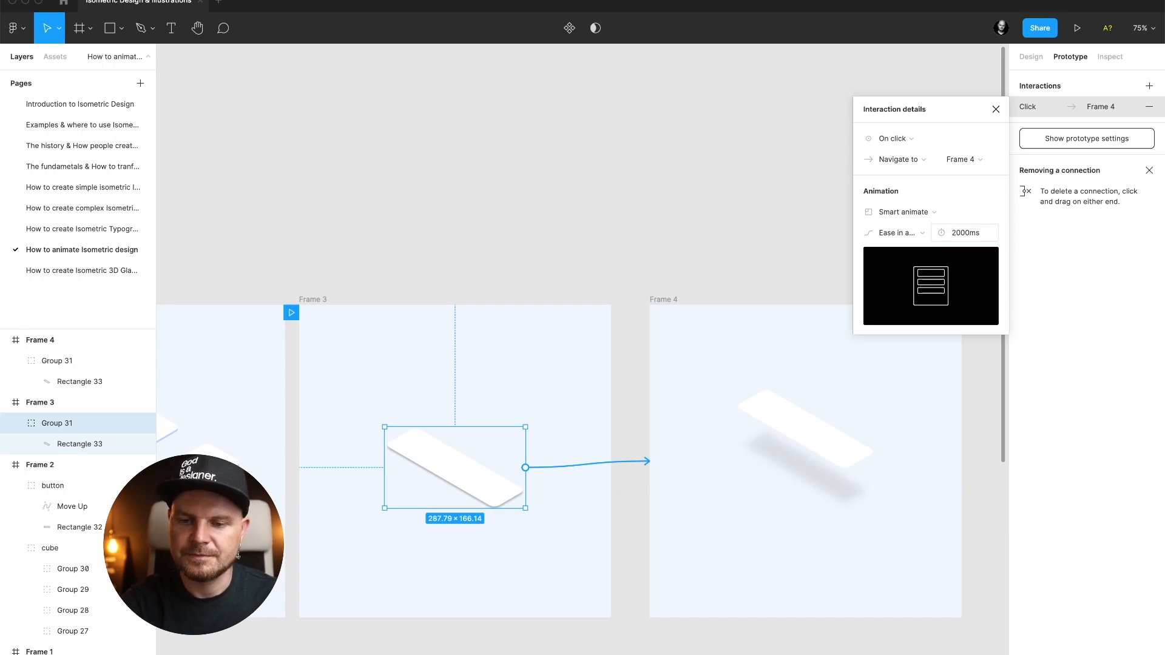
- Link the raised rectangle group in Frame 4 back to Frame 3 with an on-click prototype connection
{"action": "scroll", "coordinate": [657, 352], "scroll_direction": "right", "scroll_amount": 1}
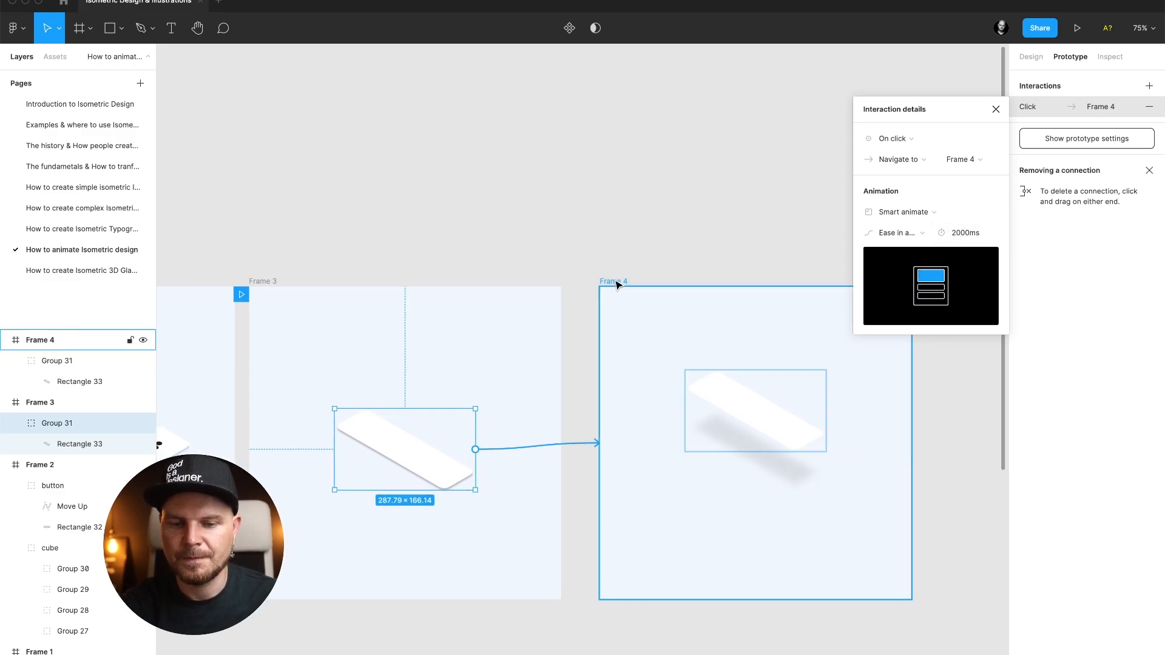
{"action": "left_click", "coordinate": [618, 285]}
{"action": "left_click", "coordinate": [750, 410]}
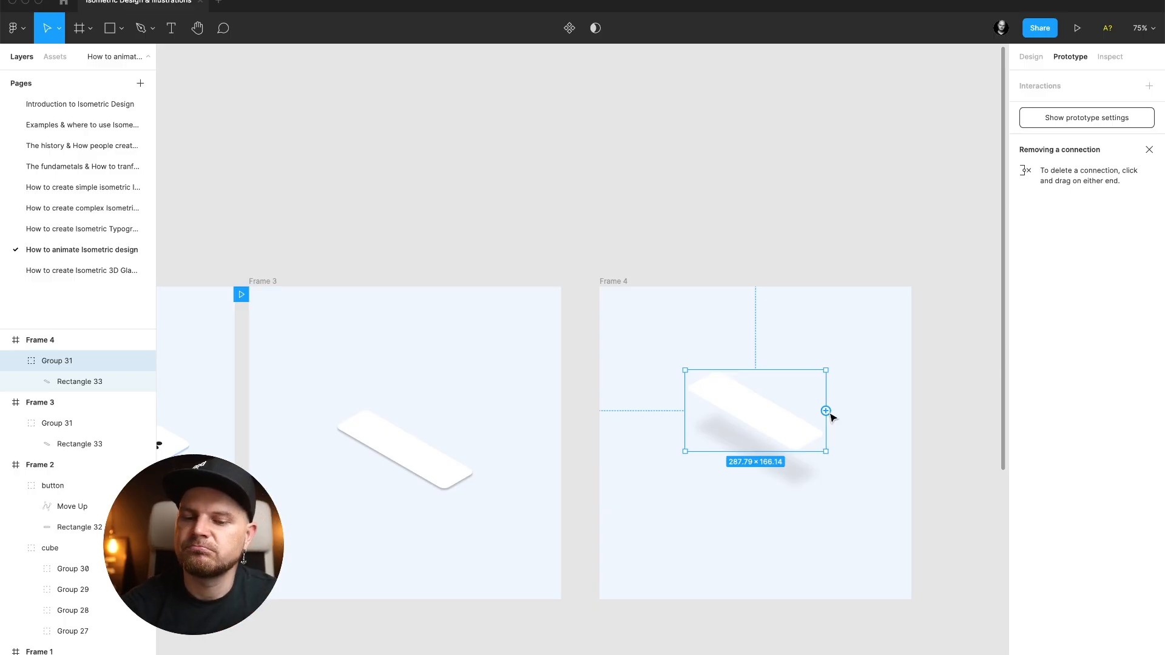
{"action": "left_click_drag", "start_coordinate": [829, 413], "coordinate": [561, 475]}
{"action": "left_click", "coordinate": [896, 138]}
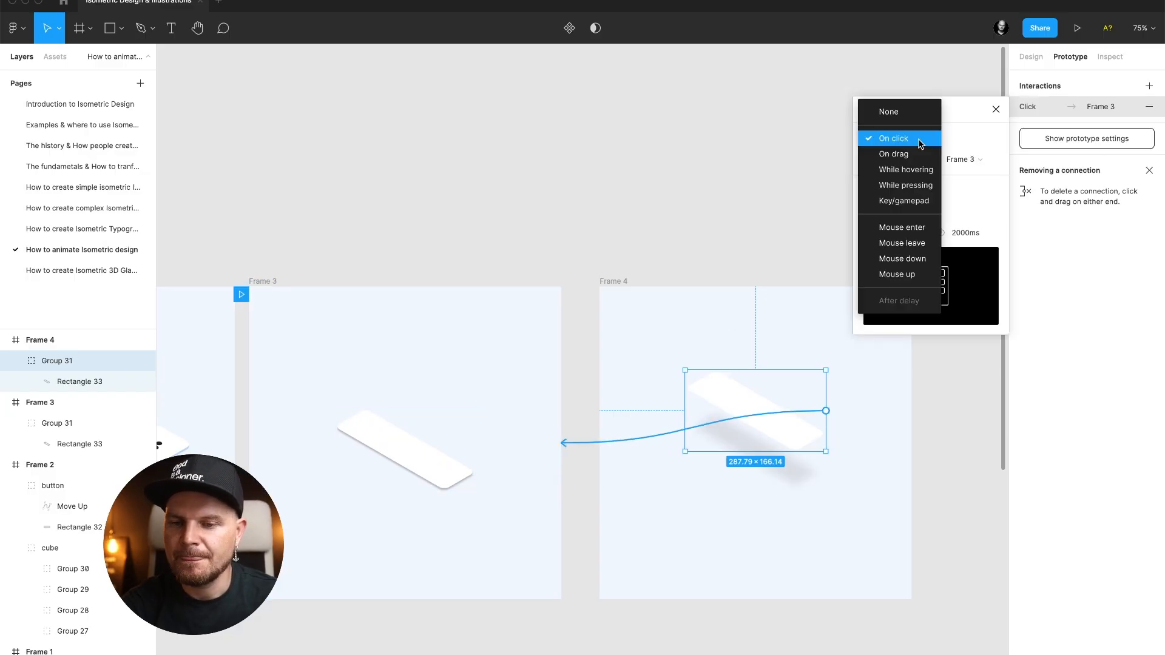
{"action": "left_click", "coordinate": [961, 115]}
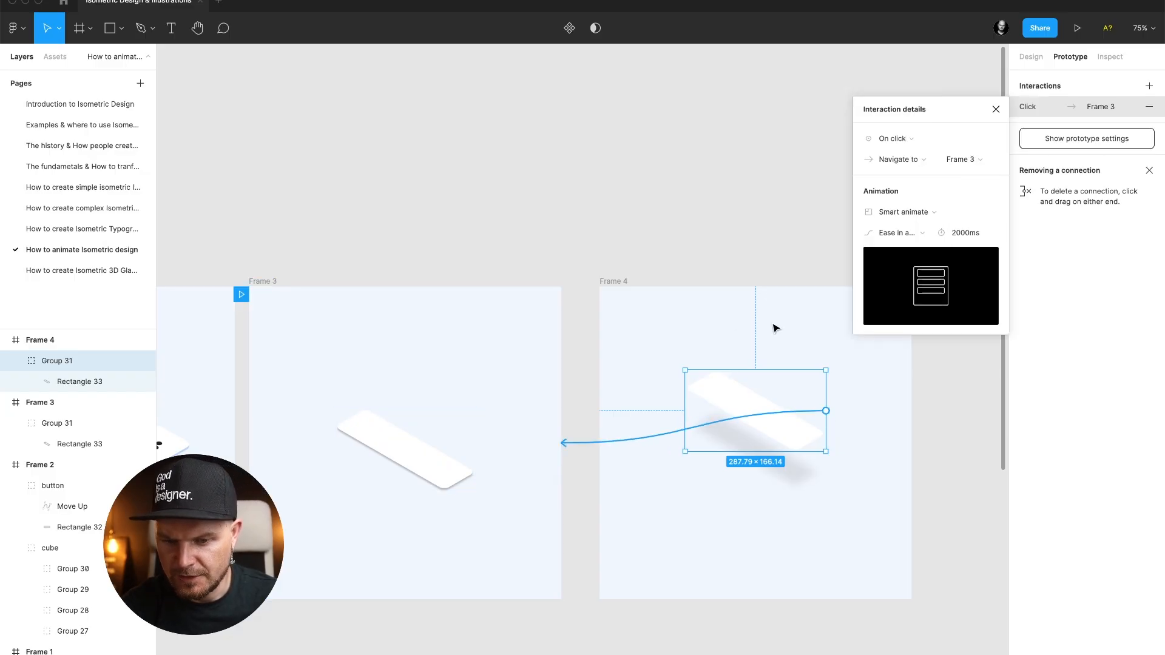
{"action": "left_click", "coordinate": [656, 296]}
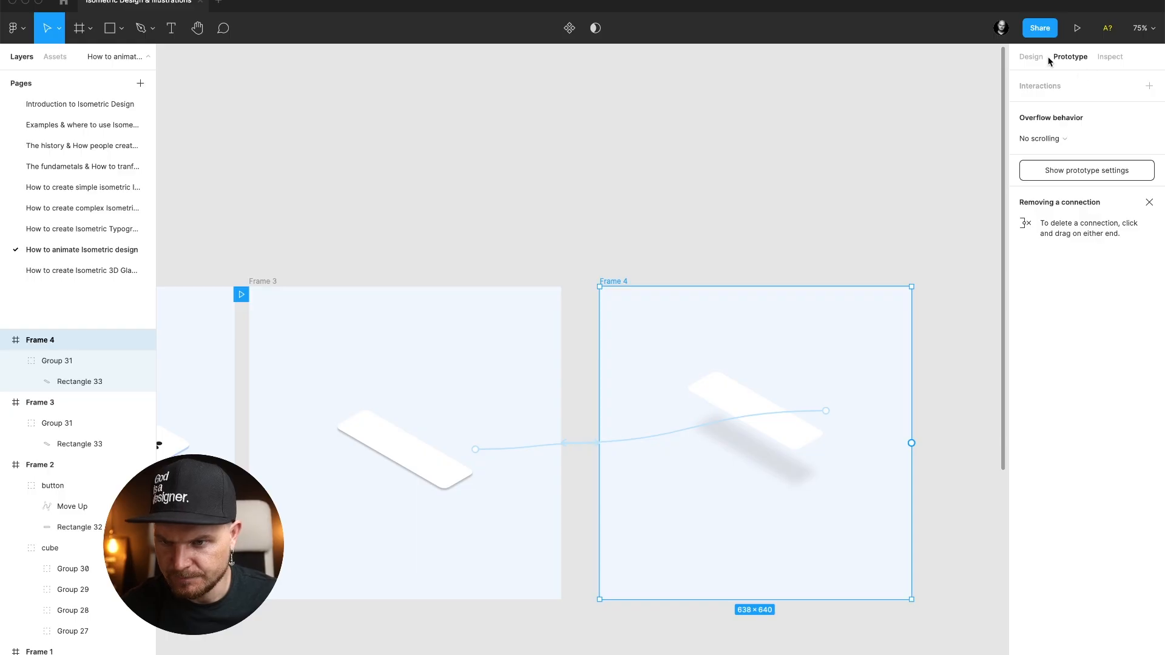
{"action": "left_click", "coordinate": [736, 428]}
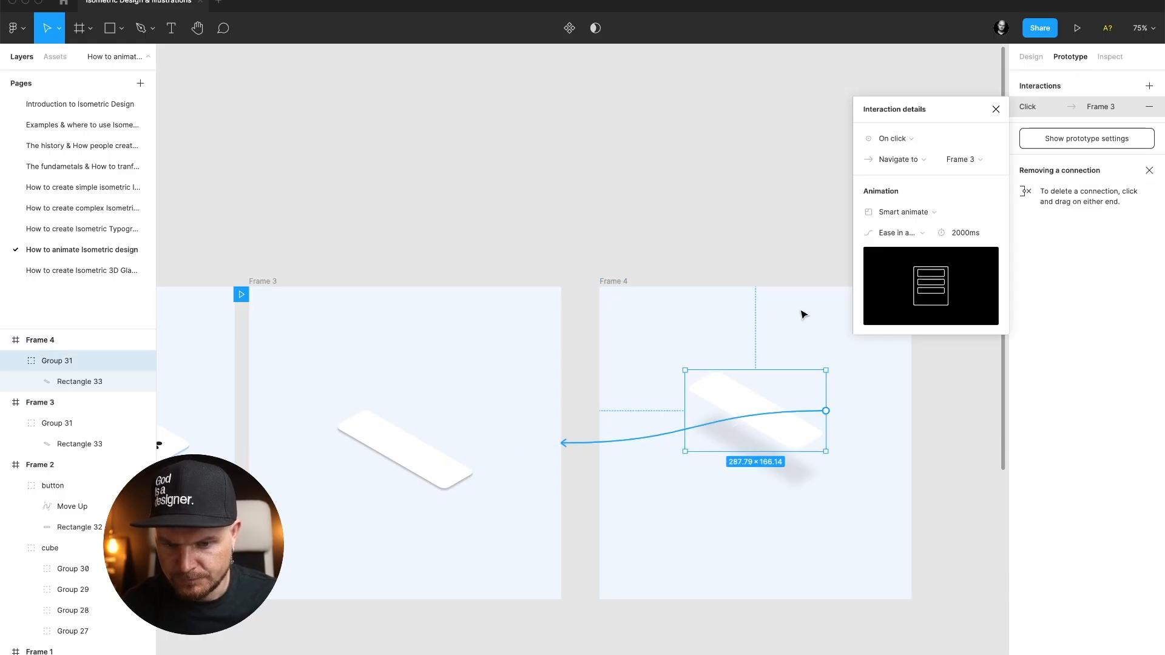
{"action": "left_click", "coordinate": [922, 141]}
{"action": "left_click", "coordinate": [938, 140]}
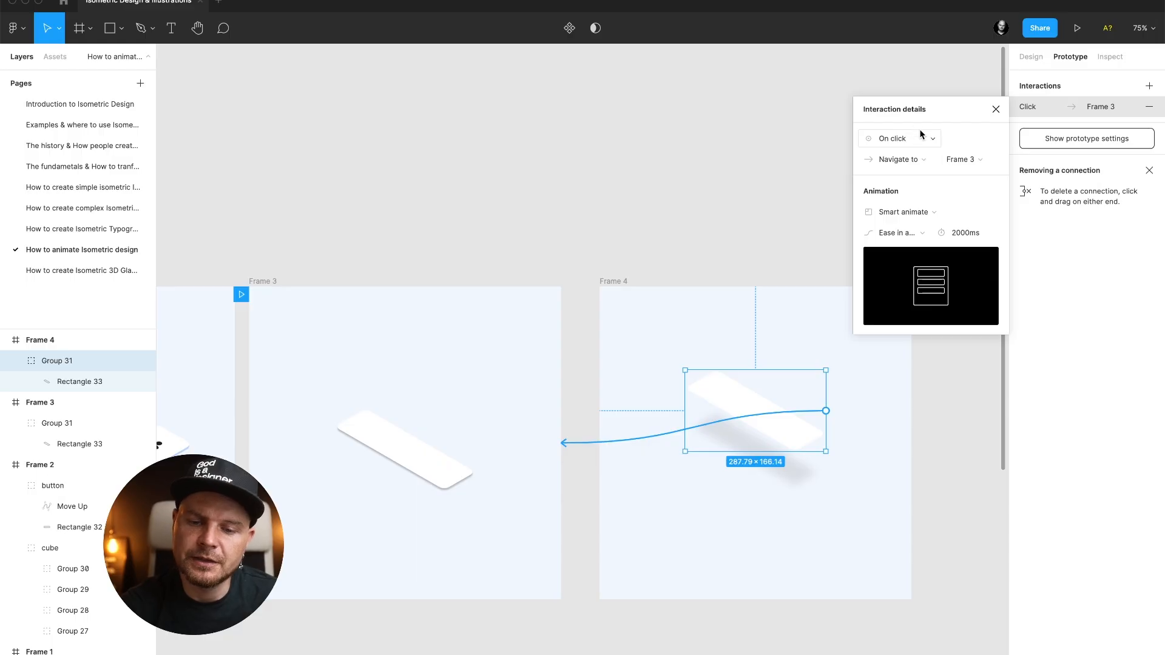
{"action": "left_click", "coordinate": [932, 210]}
{"action": "left_click", "coordinate": [932, 210]}
- Set the duration of the return transition from Frame 4 to Frame 3 to 1000 ms
{"action": "left_click", "coordinate": [959, 235]}
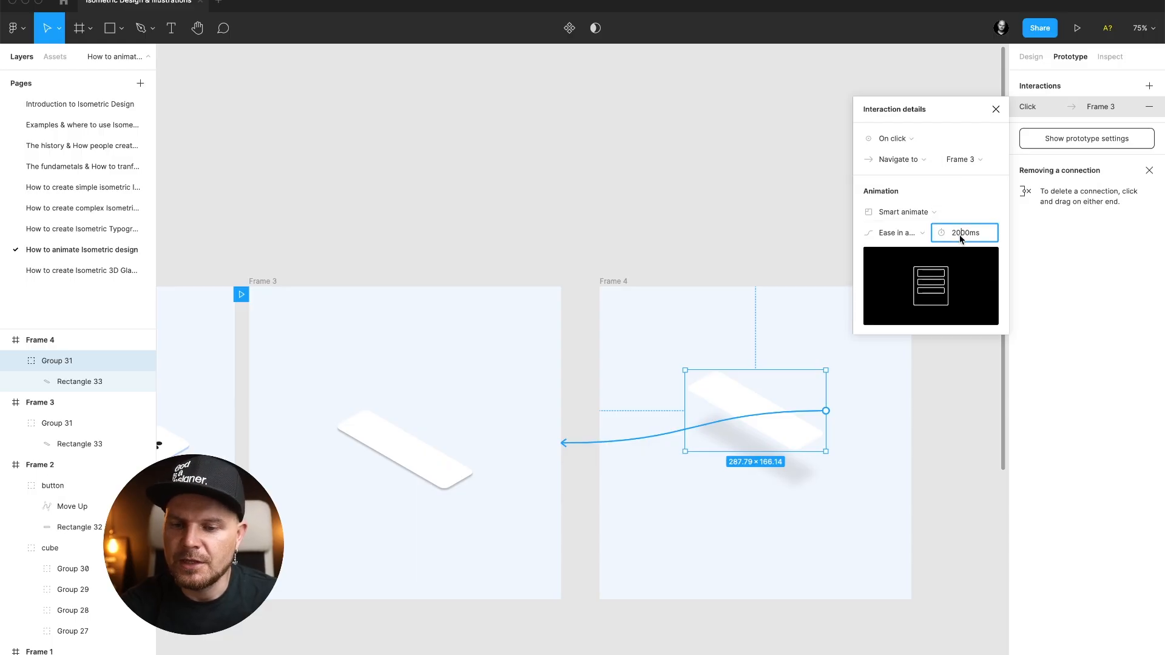
{"action": "type", "text": "1000"}
{"action": "key", "text": "Return"}
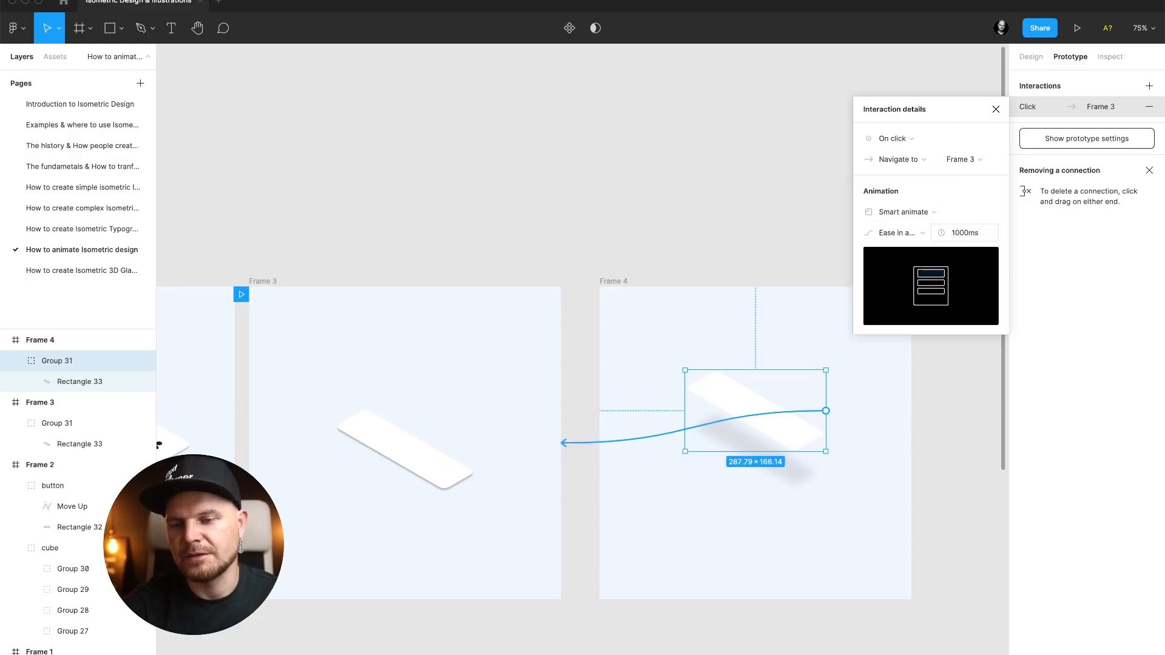
{"action": "left_click", "coordinate": [995, 110]}
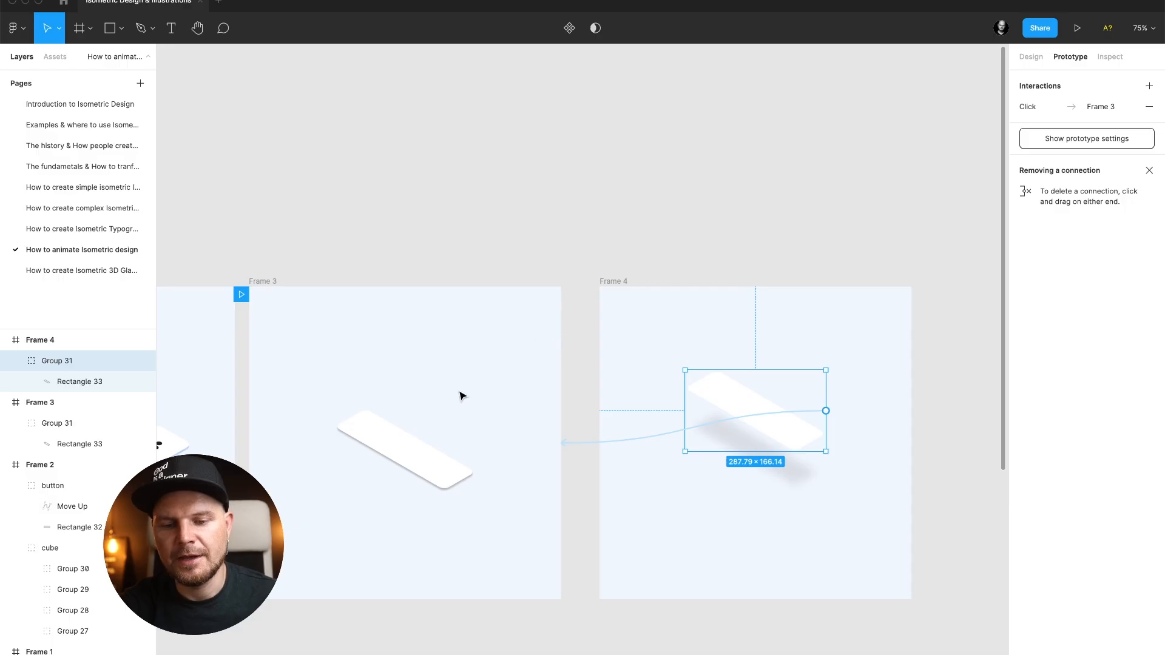
- Preview the prototype starting from Frame 3, play the button's rise animation, and return to the design file
{"action": "left_click", "coordinate": [270, 281]}
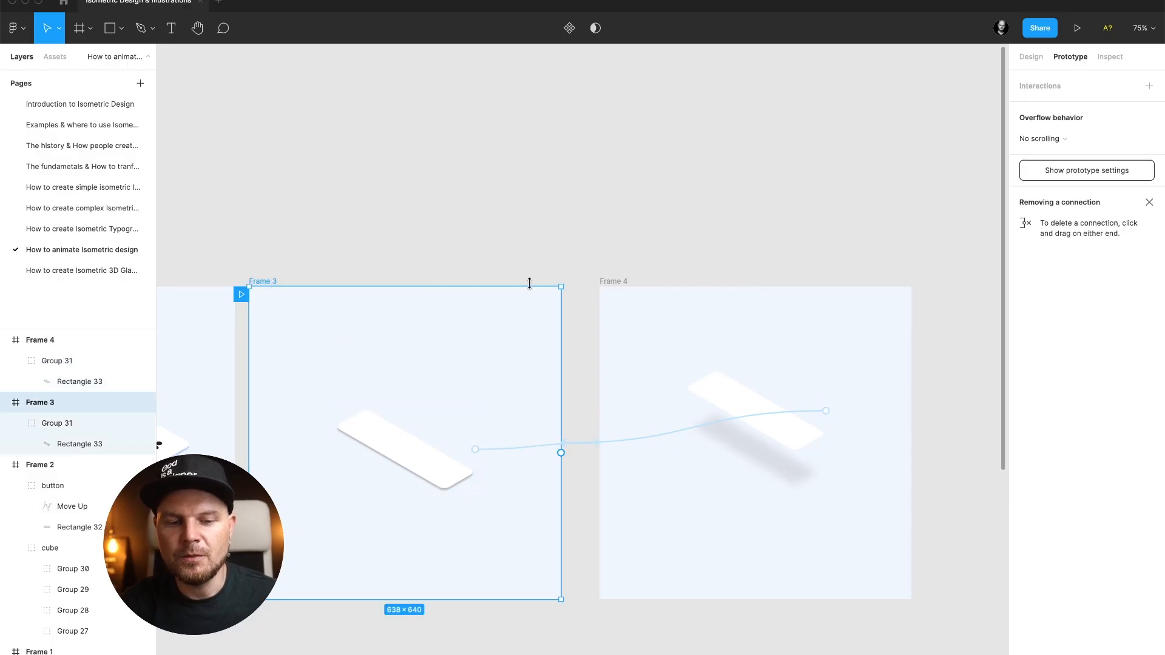
{"action": "left_click", "coordinate": [1076, 30]}
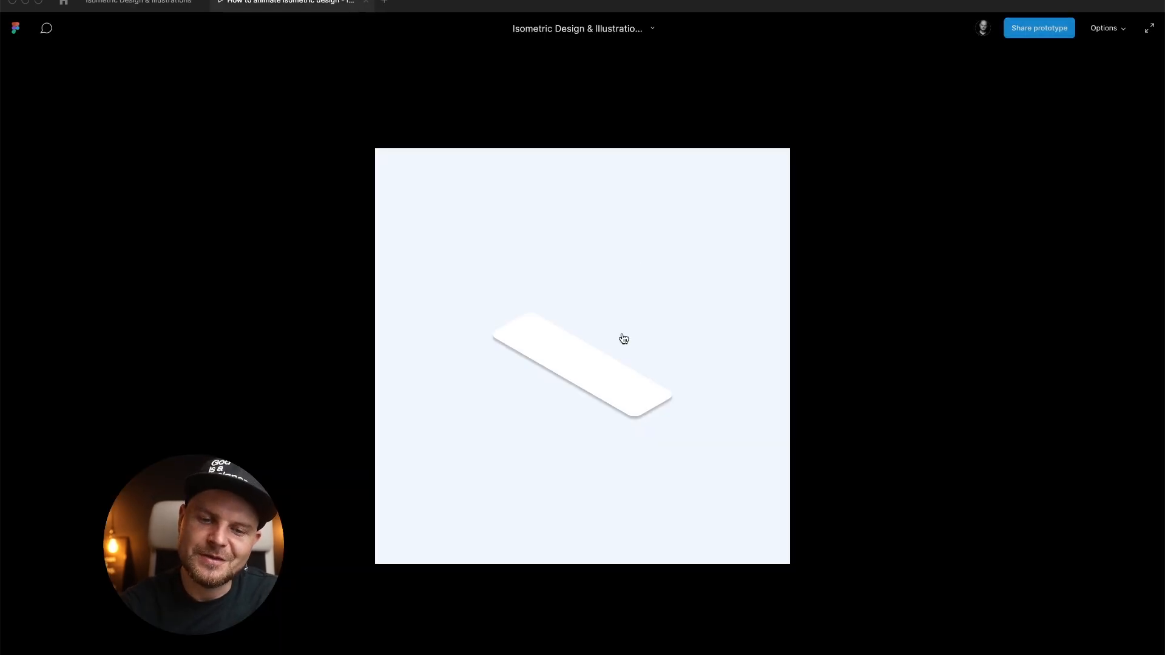
{"action": "left_click", "coordinate": [658, 397]}
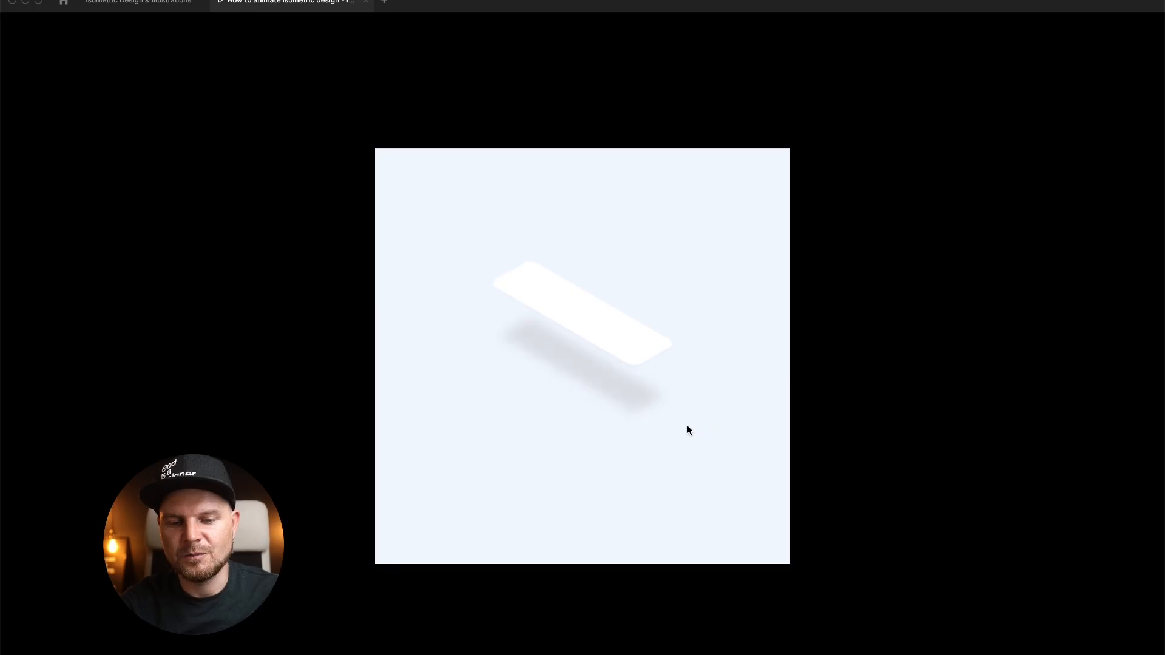
{"action": "left_click", "coordinate": [138, 3]}
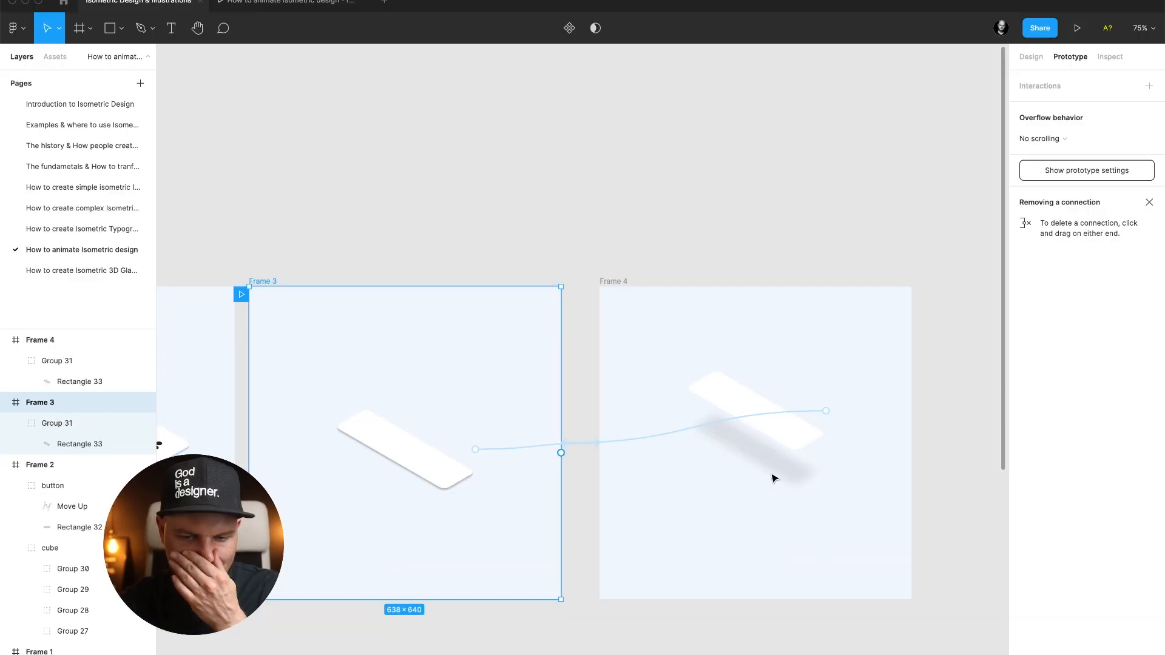
- Set the drop shadow spread of the raised rectangle in Frame 4 to 0 and preview the animation again
{"action": "double_click", "coordinate": [789, 435]}
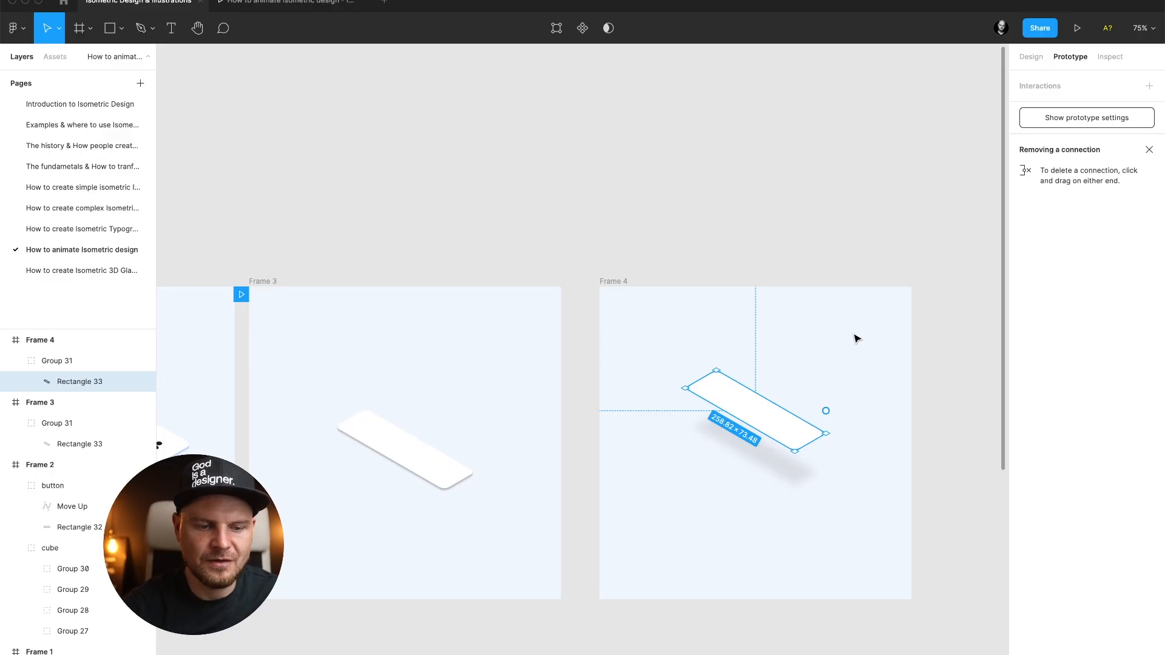
{"action": "left_click", "coordinate": [1031, 57]}
{"action": "left_click", "coordinate": [1024, 427]}
{"action": "left_click", "coordinate": [977, 481]}
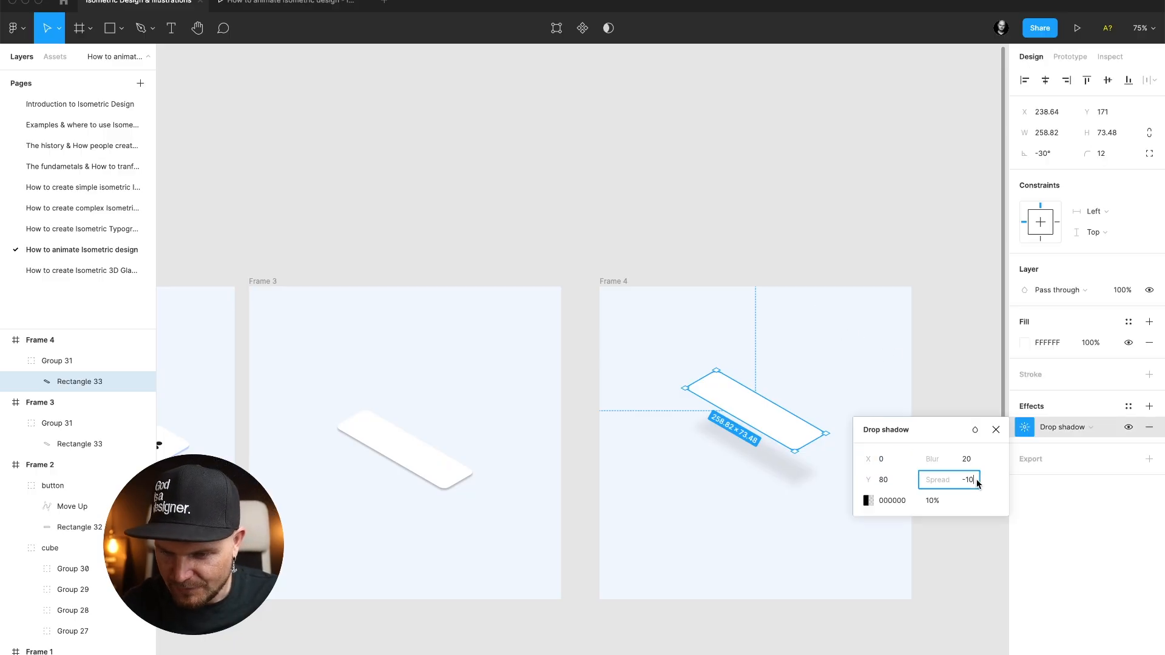
{"action": "type", "text": "0"}
{"action": "key", "text": "Return"}
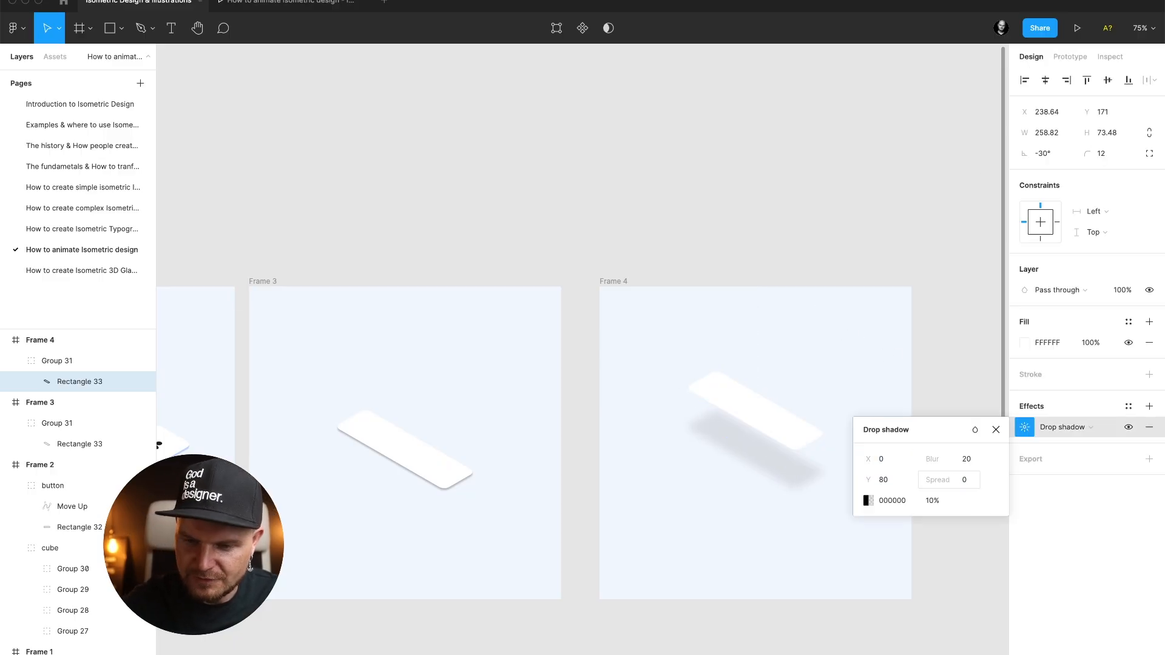
{"action": "left_click", "coordinate": [995, 430]}
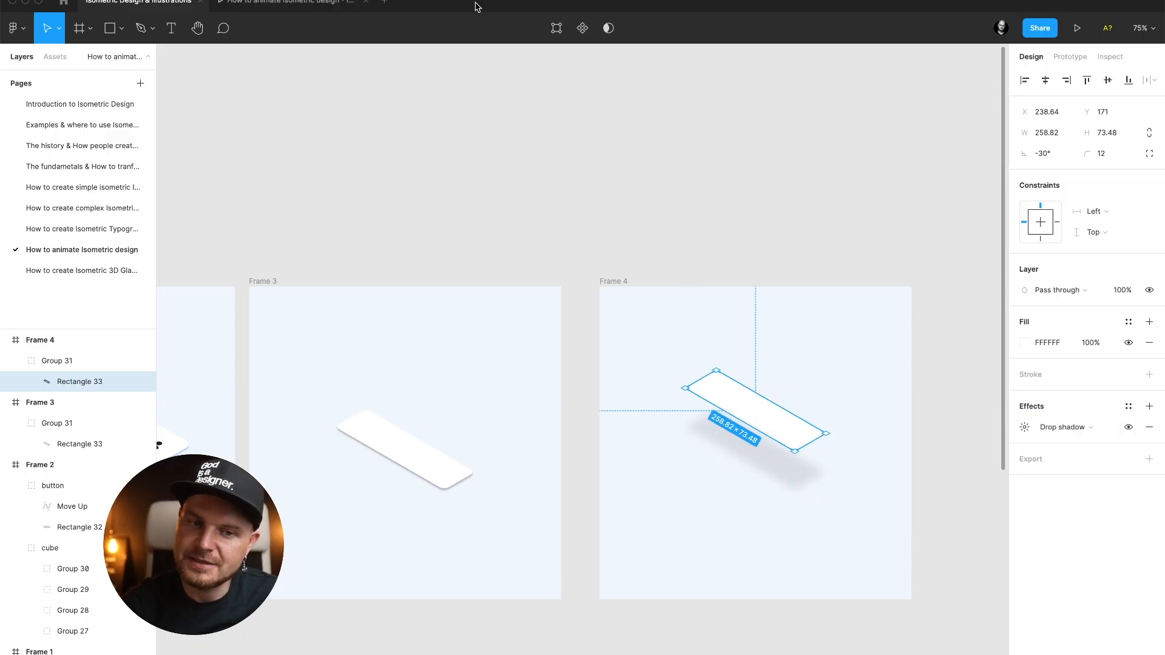
{"action": "left_click", "coordinate": [1076, 28]}
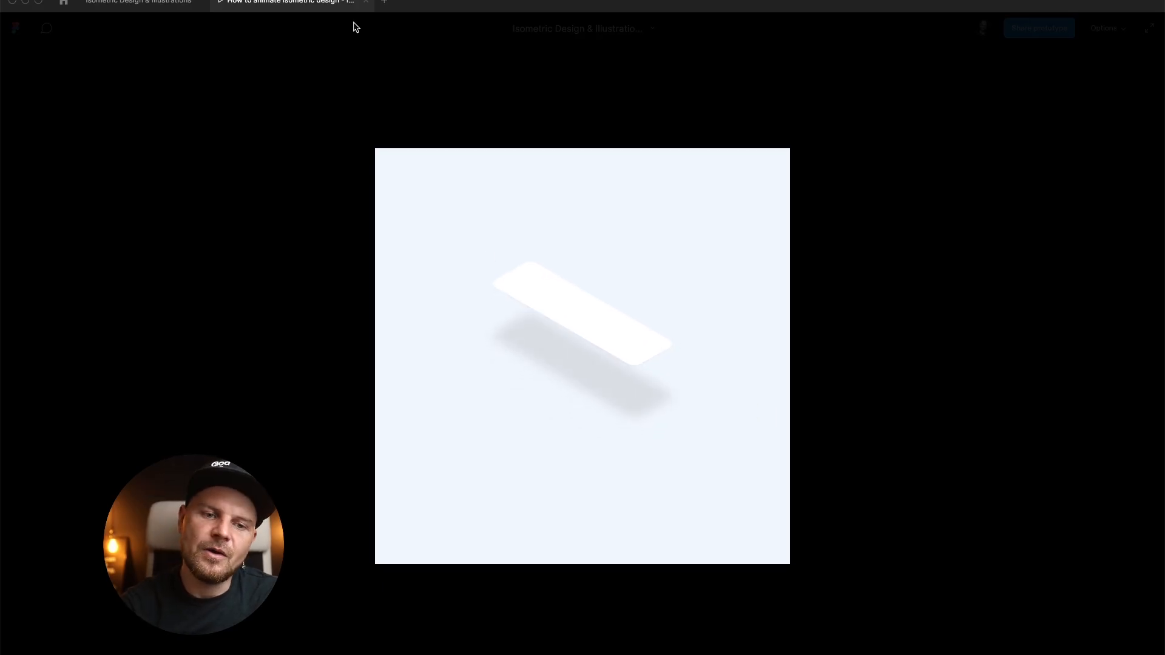
{"action": "left_click", "coordinate": [138, 3]}
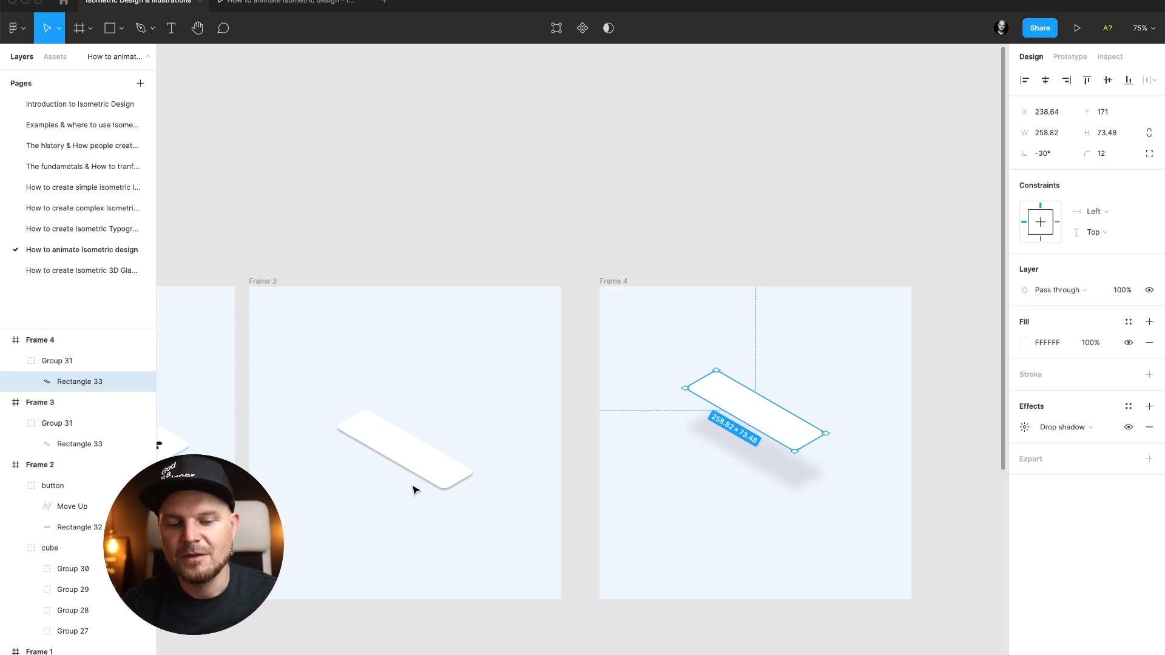
- Remove the drop shadow from the rectangle in Frame 3 and place a duplicate of the rectangle directly behind it
{"action": "left_click", "coordinate": [434, 471]}
{"action": "scroll", "coordinate": [434, 470], "scroll_direction": "up", "scroll_amount": 5}
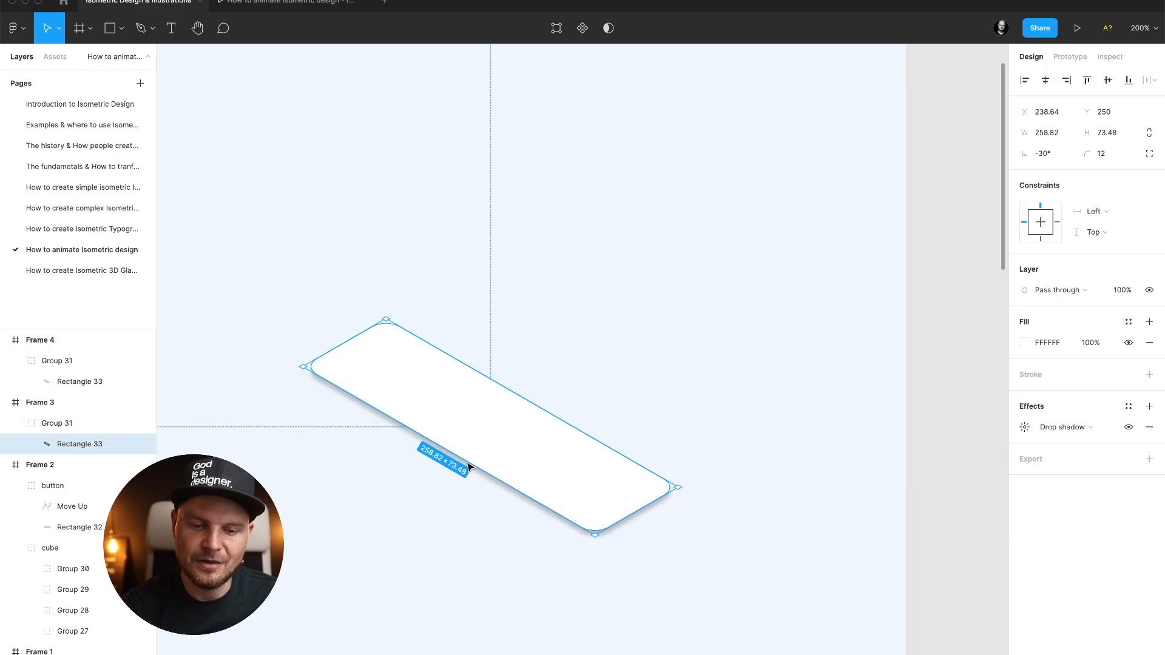
{"action": "left_click", "coordinate": [1149, 429]}
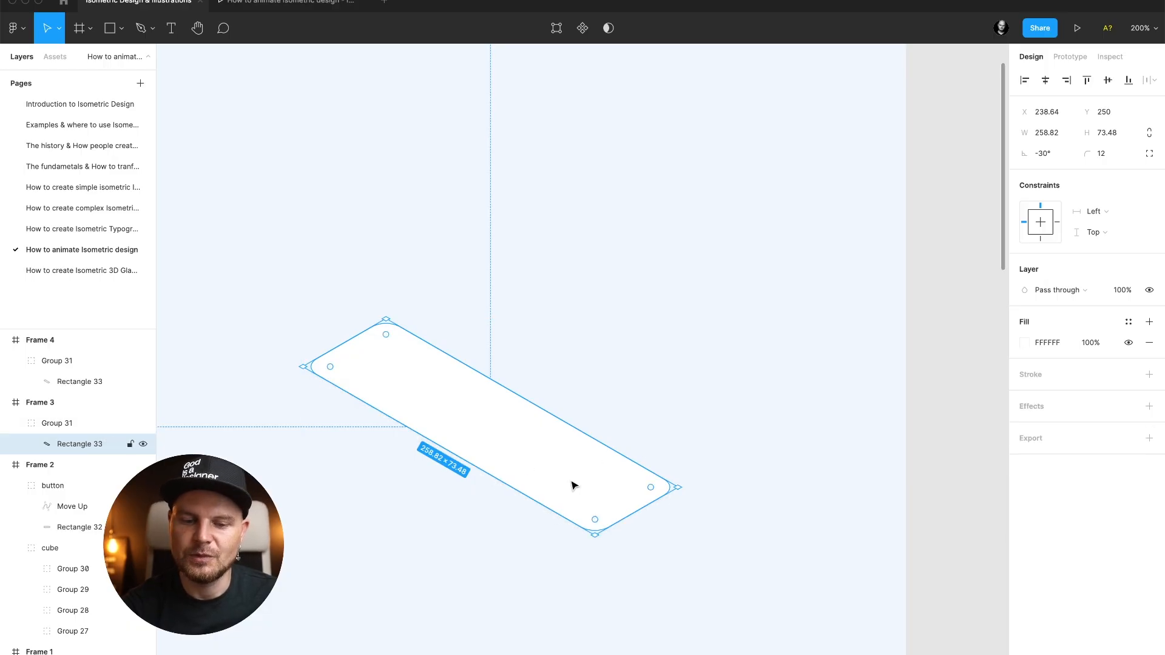
{"action": "key", "text": "super+d"}
{"action": "key", "text": "super+["}
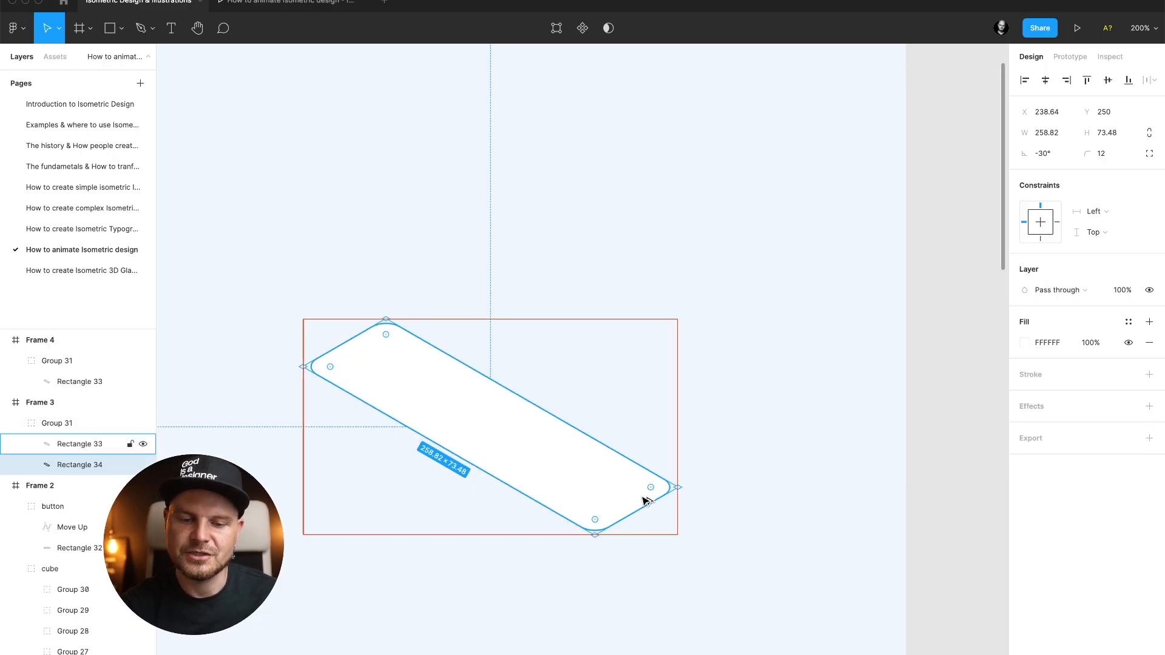
- Fill the rear duplicate in Frame 3 with 000000 and move it 10 px down
{"action": "left_click", "coordinate": [1050, 345]}
{"action": "type", "text": "000000"}
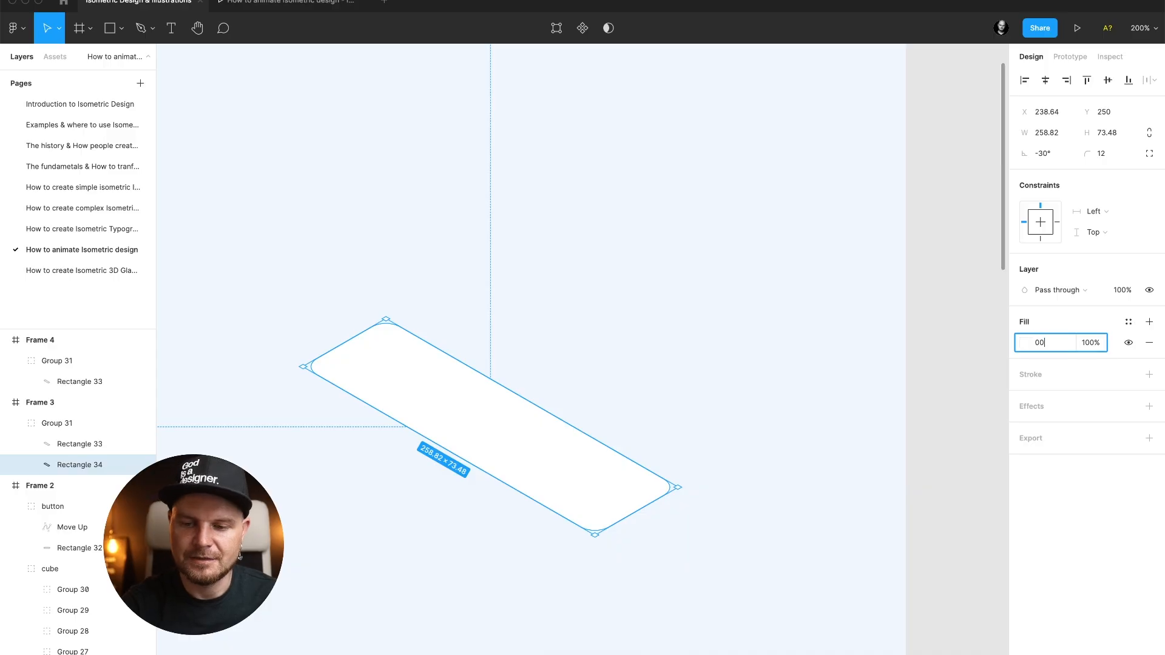
{"action": "key", "text": "Return"}
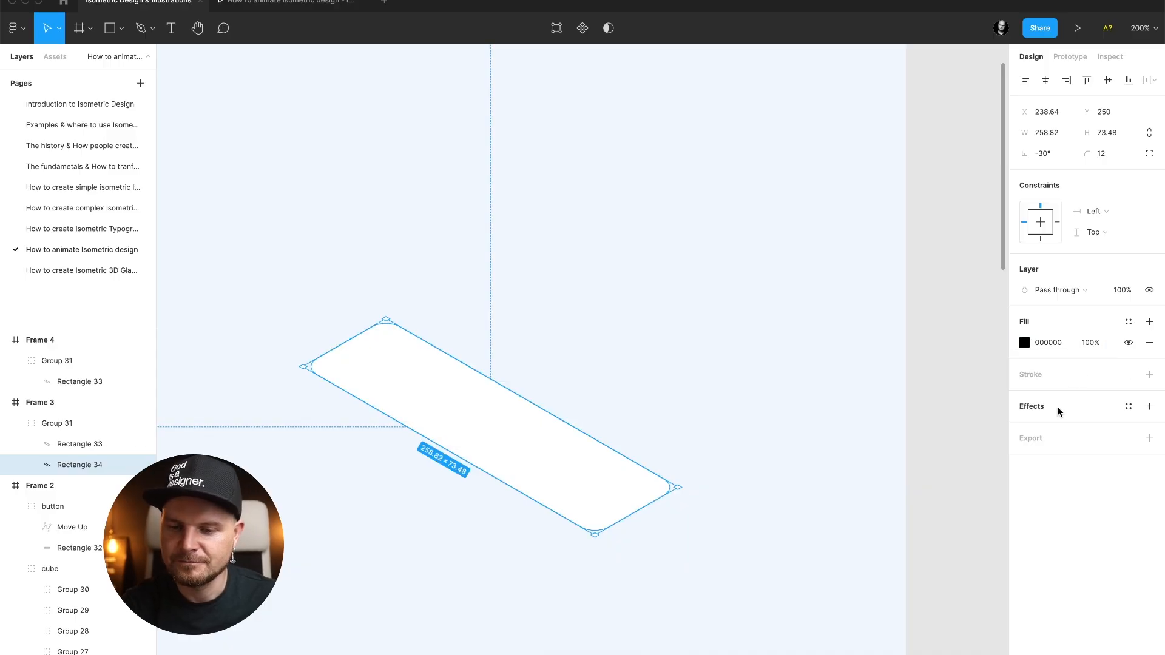
{"action": "key", "text": "shift+Down"}
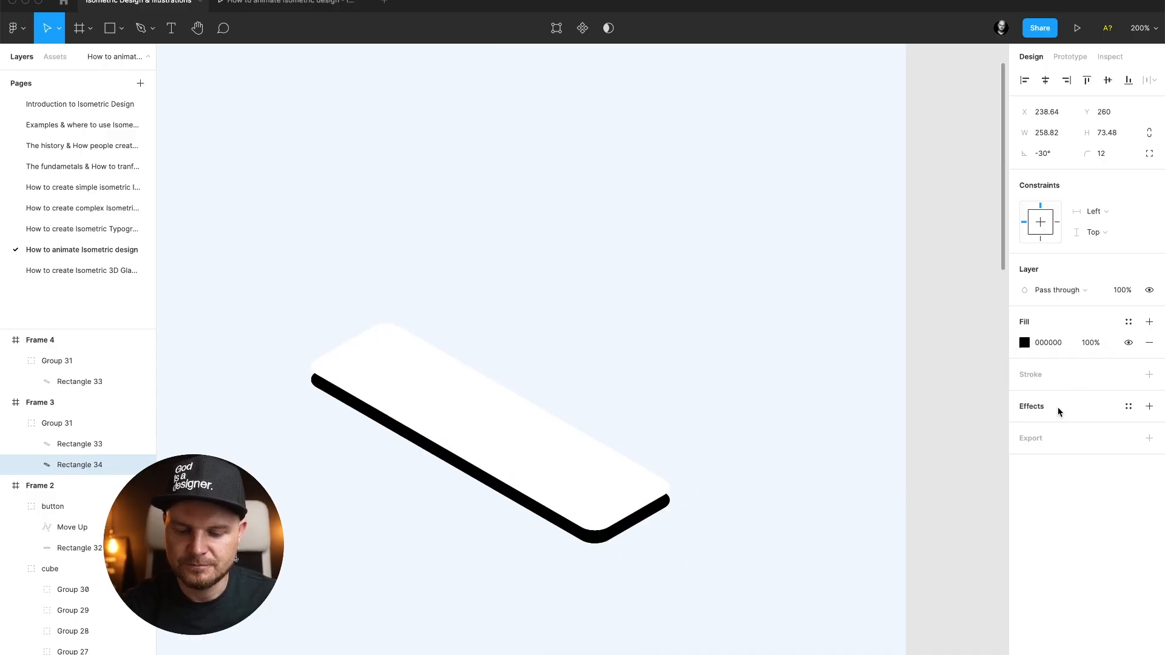
- Add a Layer blur effect to the black duplicate rectangle in Frame 3
{"action": "left_click", "coordinate": [1063, 407]}
{"action": "left_click", "coordinate": [1060, 426]}
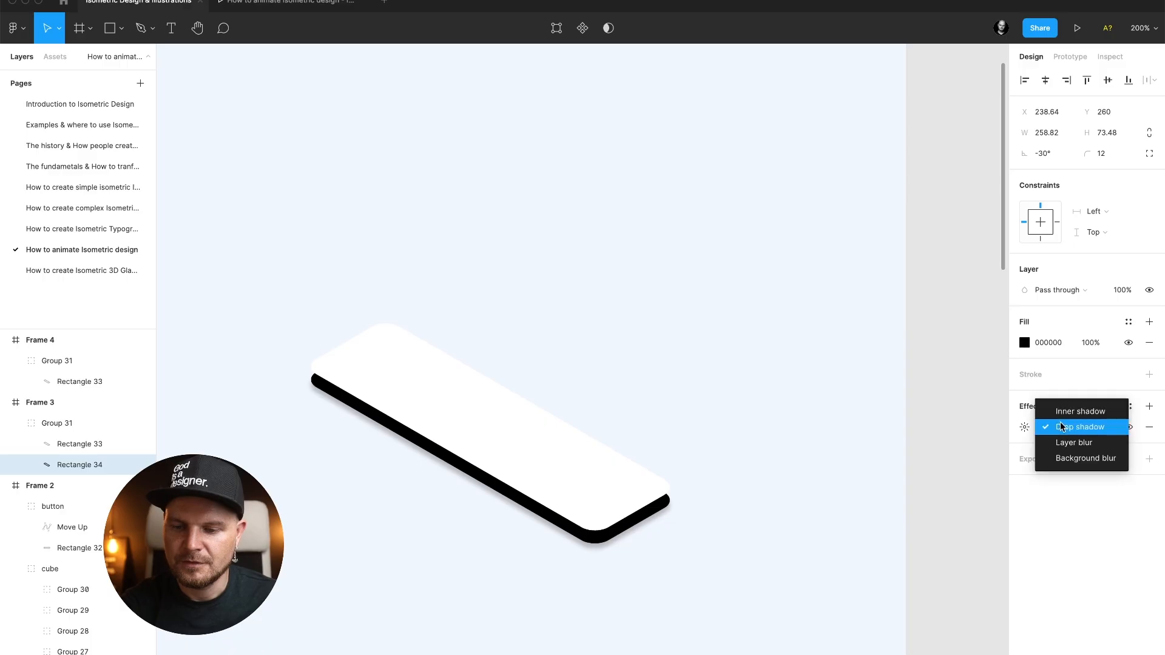
{"action": "left_click", "coordinate": [1063, 456]}
{"action": "left_click", "coordinate": [1067, 432]}
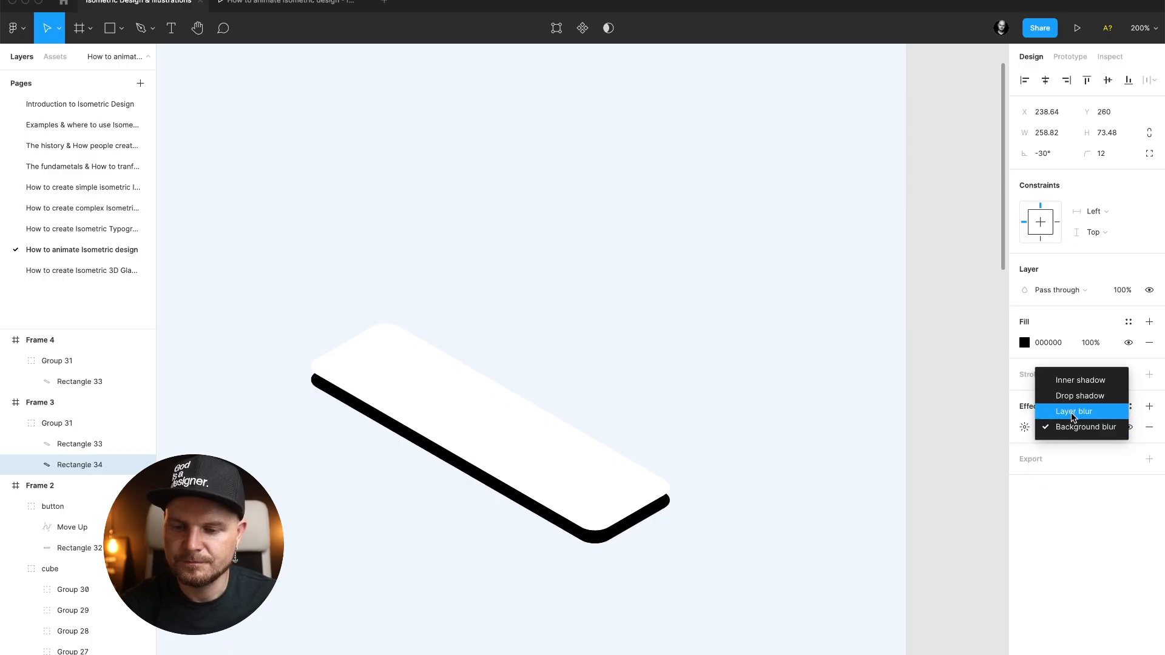
{"action": "left_click", "coordinate": [1068, 415]}
{"action": "left_click", "coordinate": [1024, 428]}
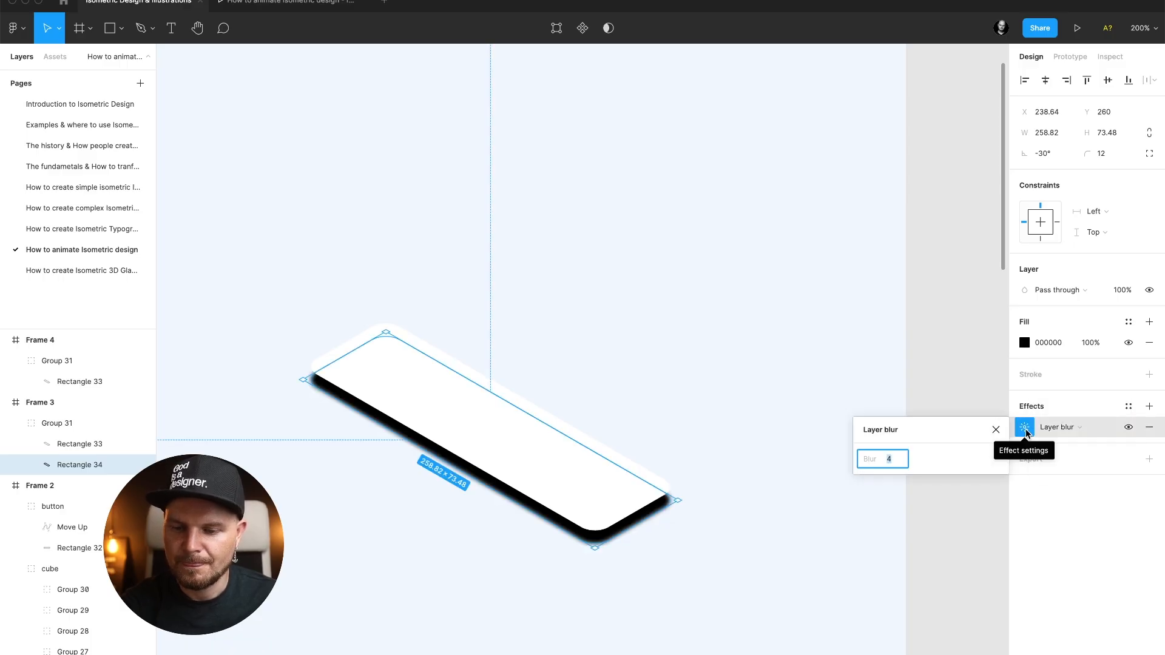
{"action": "left_click", "coordinate": [1024, 428]}
- Set the blurred rectangle's fill opacity to 25% and move it up 5 px to Y 255
{"action": "left_click", "coordinate": [1096, 343]}
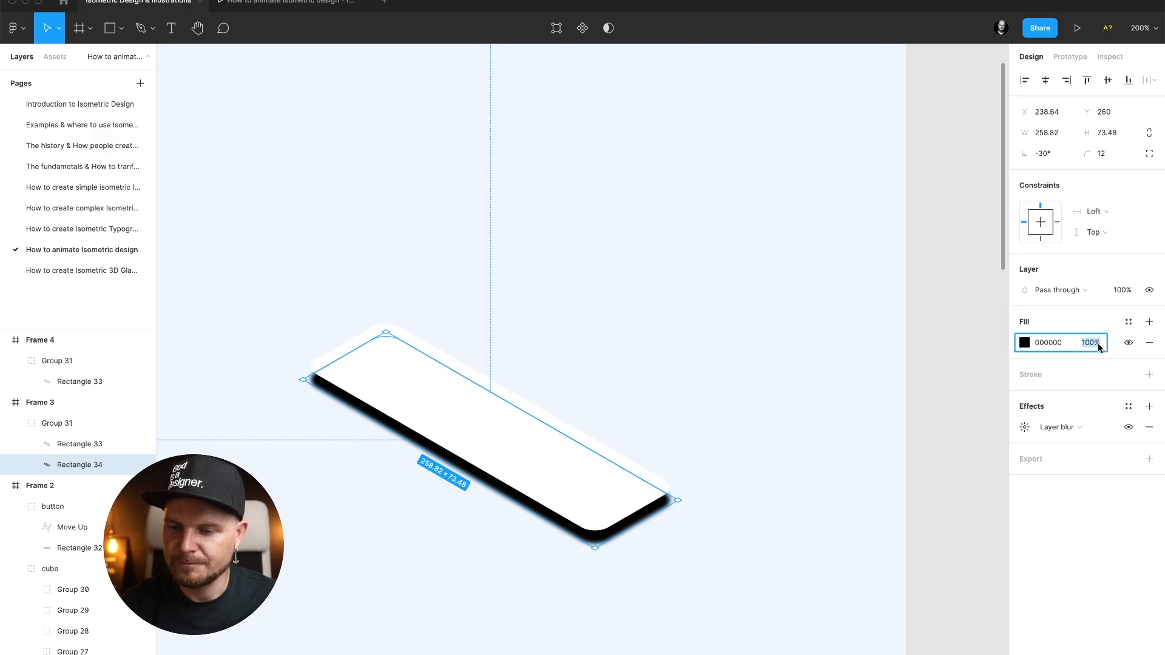
{"action": "type", "text": "25"}
{"action": "key", "text": "Return"}
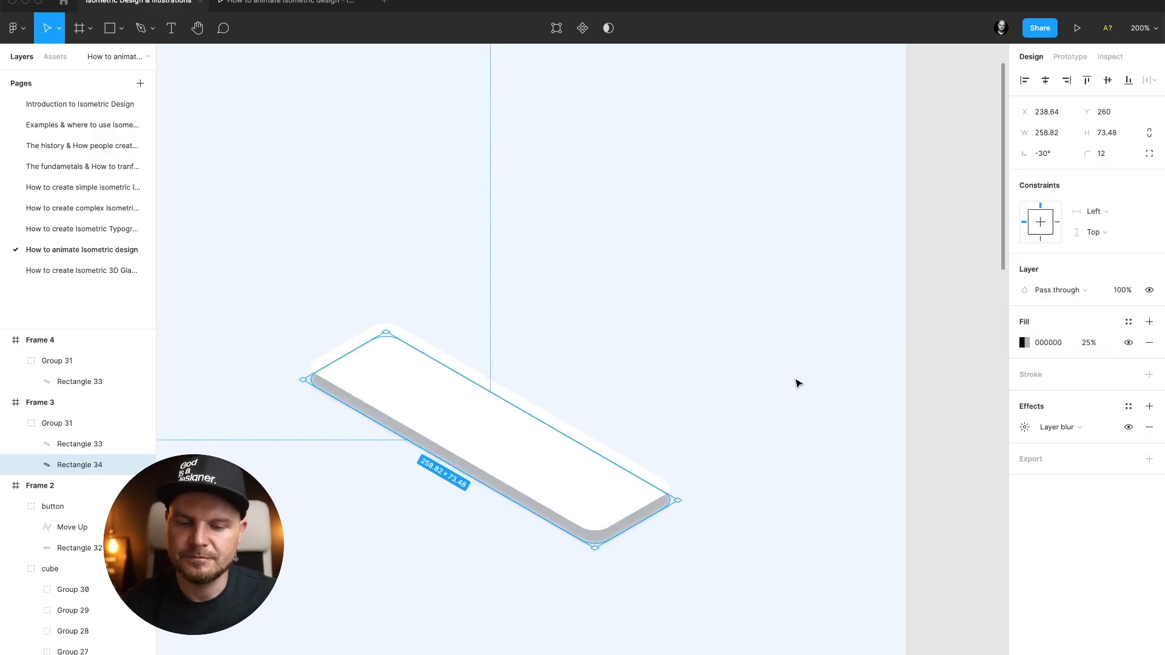
{"action": "key", "text": "Up"}
{"action": "key", "text": "Up"}
{"action": "key", "text": "Up"}
{"action": "key", "text": "Up"}
{"action": "key", "text": "Up"}
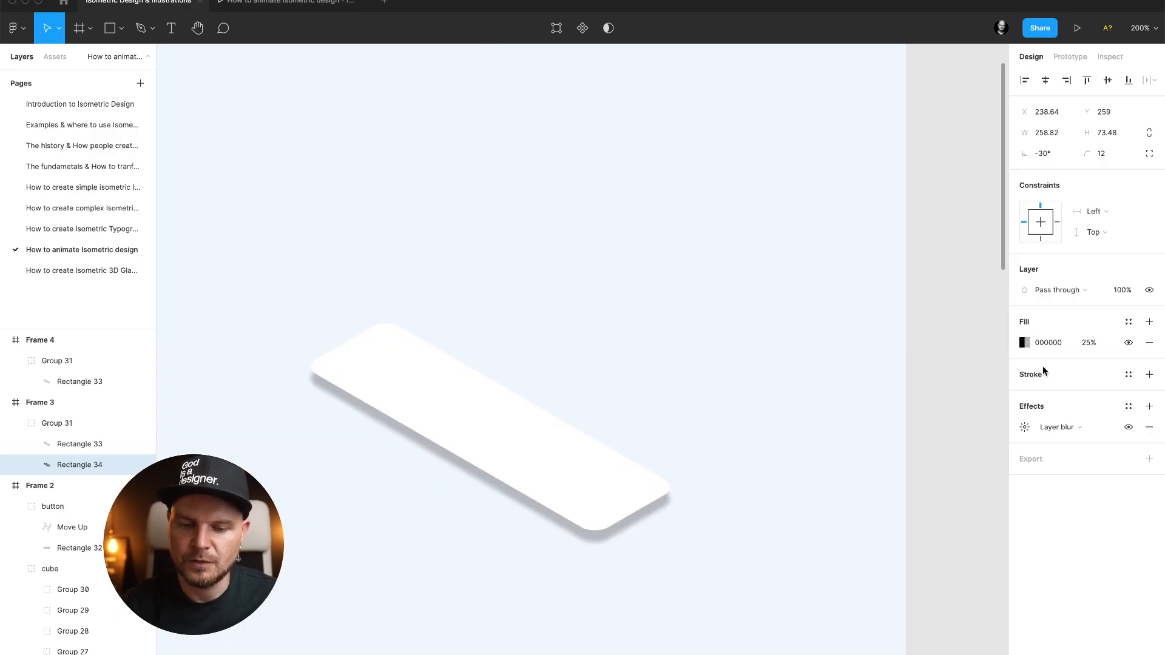
- Replace the rectangle group in Frame 4 with a copy of the two-layer group from Frame 3
{"action": "scroll", "coordinate": [810, 426], "scroll_direction": "down", "scroll_amount": 5}
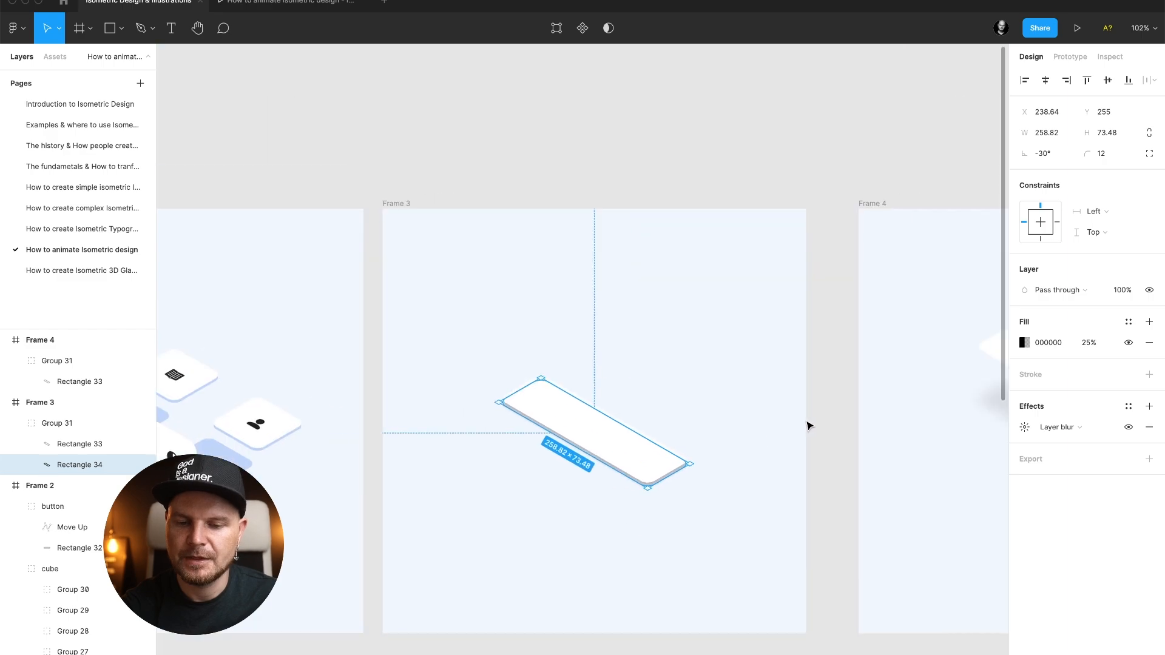
{"action": "scroll", "coordinate": [808, 425], "scroll_direction": "right", "scroll_amount": 5}
{"action": "left_click", "coordinate": [769, 425]}
{"action": "left_click", "coordinate": [768, 425]}
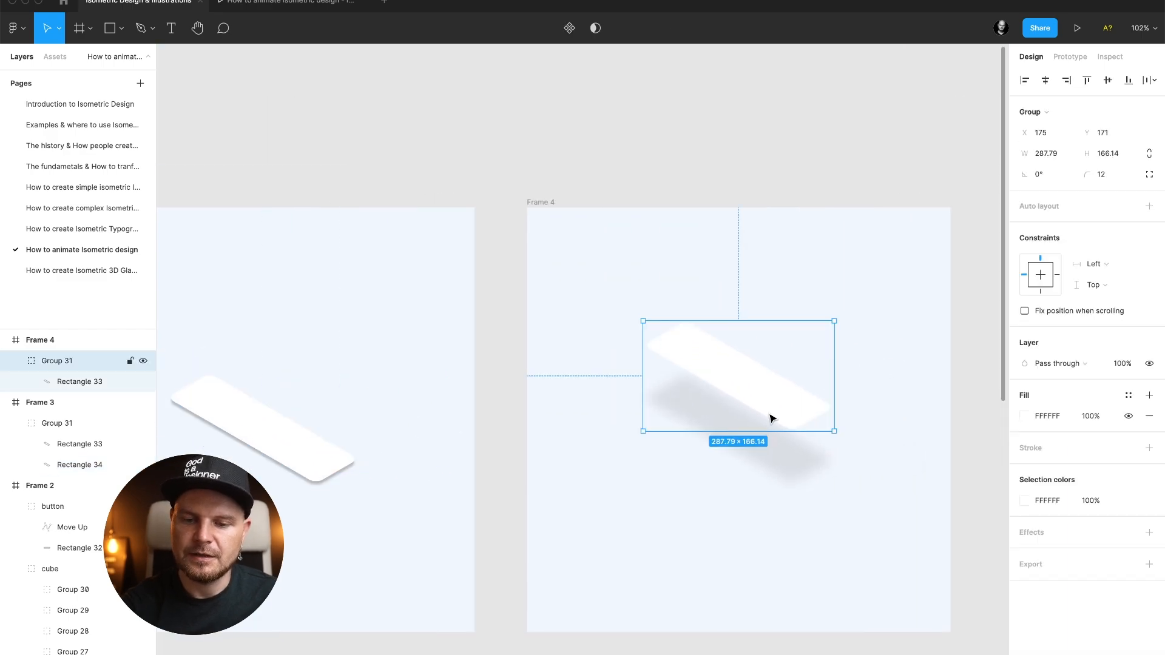
{"action": "key", "text": "Delete"}
{"action": "left_click", "coordinate": [350, 462]}
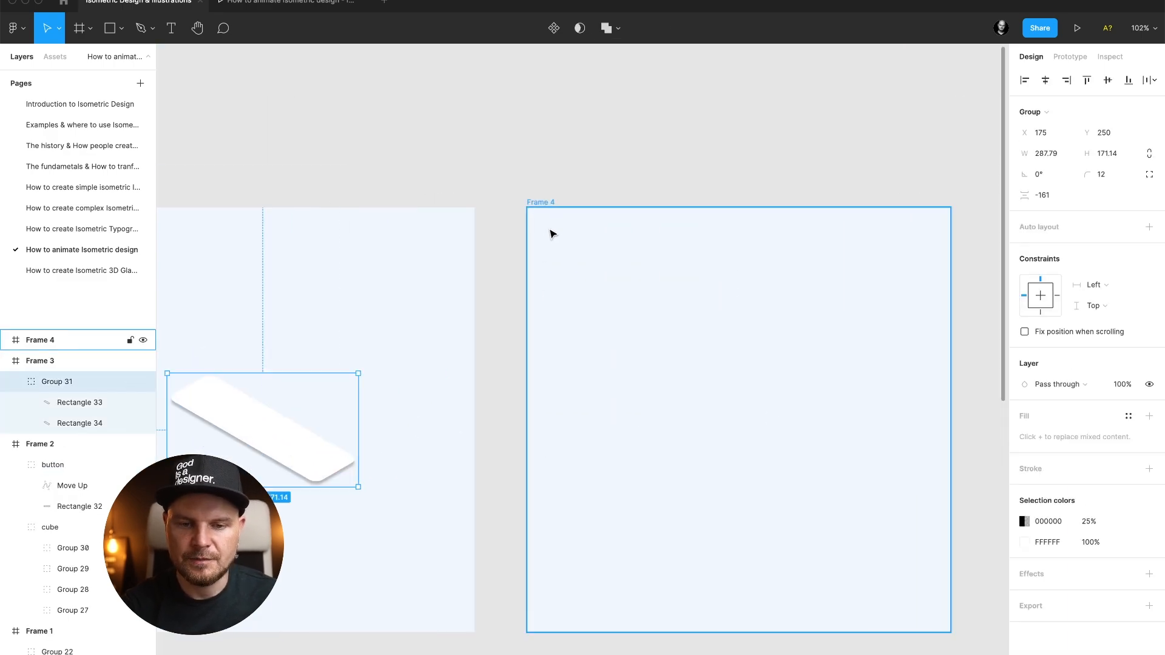
{"action": "left_click", "coordinate": [552, 234]}
{"action": "key", "text": "ctrl+v"}
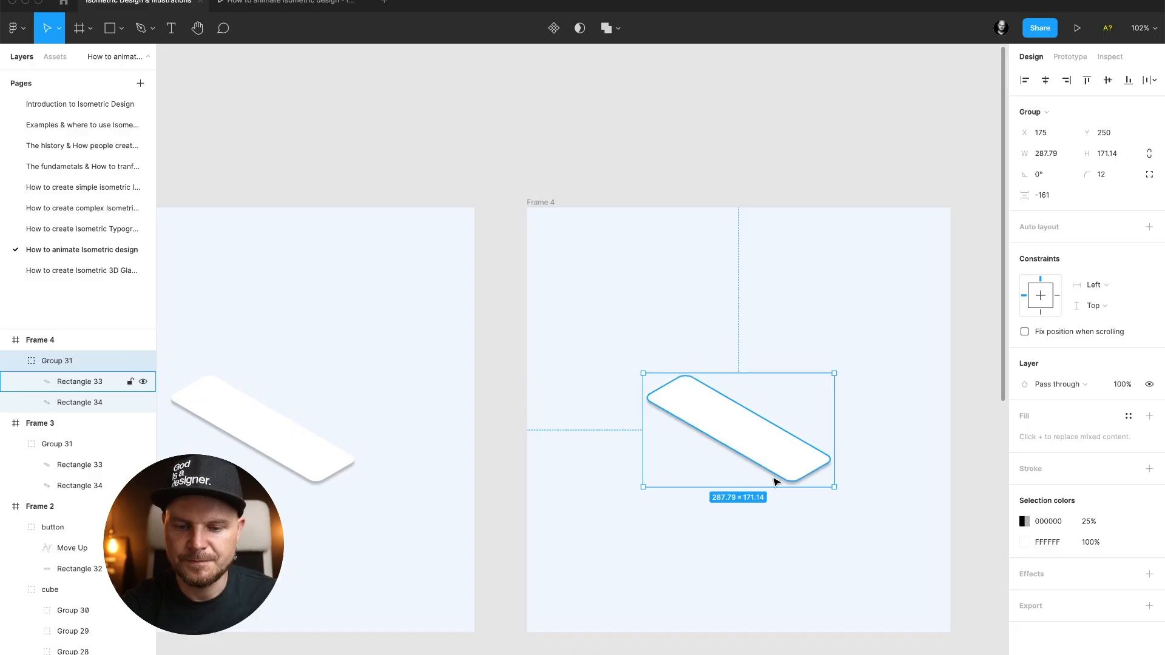
- Raise the white rectangle in Frame 4 about 90 px above its shadow rectangle
{"action": "double_click", "coordinate": [770, 475]}
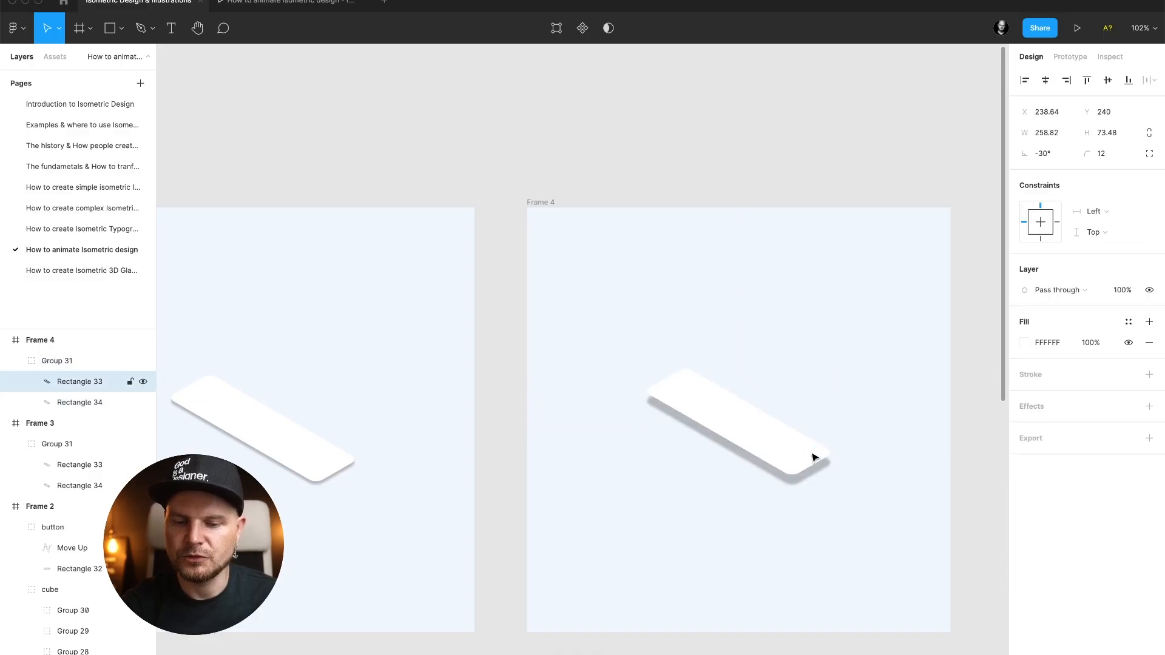
{"action": "key", "text": "shift+Up"}
{"action": "key", "text": "shift+Up"}
{"action": "key", "text": "shift+Up"}
{"action": "key", "text": "shift+Up"}
{"action": "key", "text": "shift+Up"}
{"action": "key", "text": "shift+Up"}
{"action": "key", "text": "shift+Up"}
{"action": "key", "text": "shift+Up"}
- Set the Layer blur of the shadow rectangle in Frame 4 to 20
{"action": "left_click", "coordinate": [805, 465]}
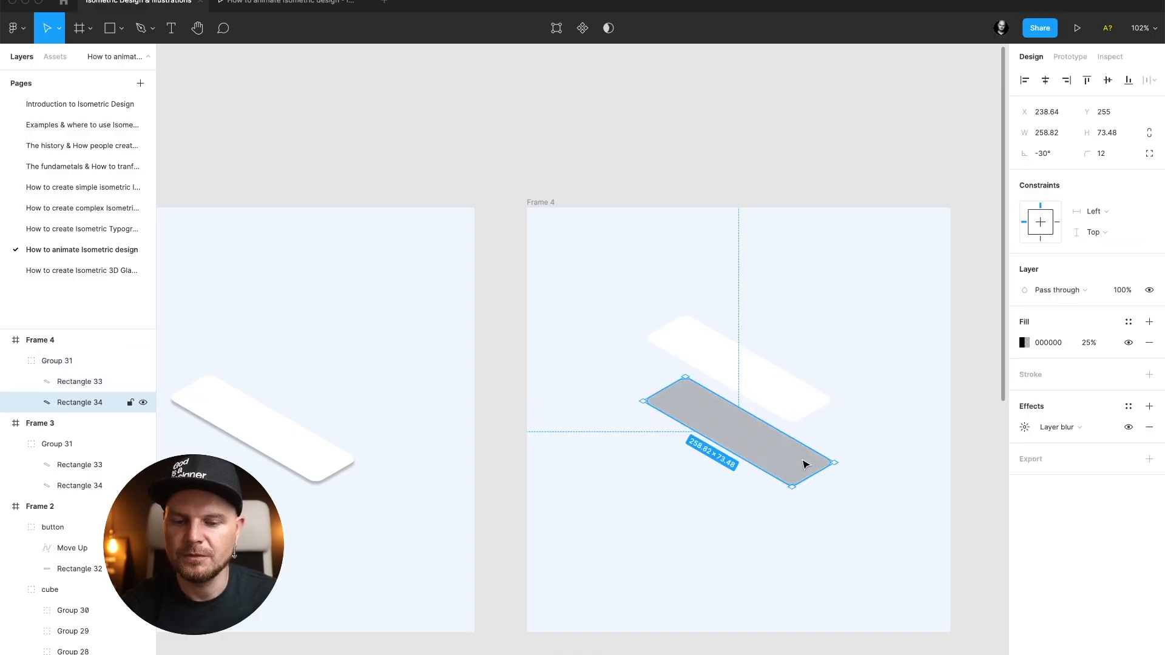
{"action": "left_click", "coordinate": [1024, 427]}
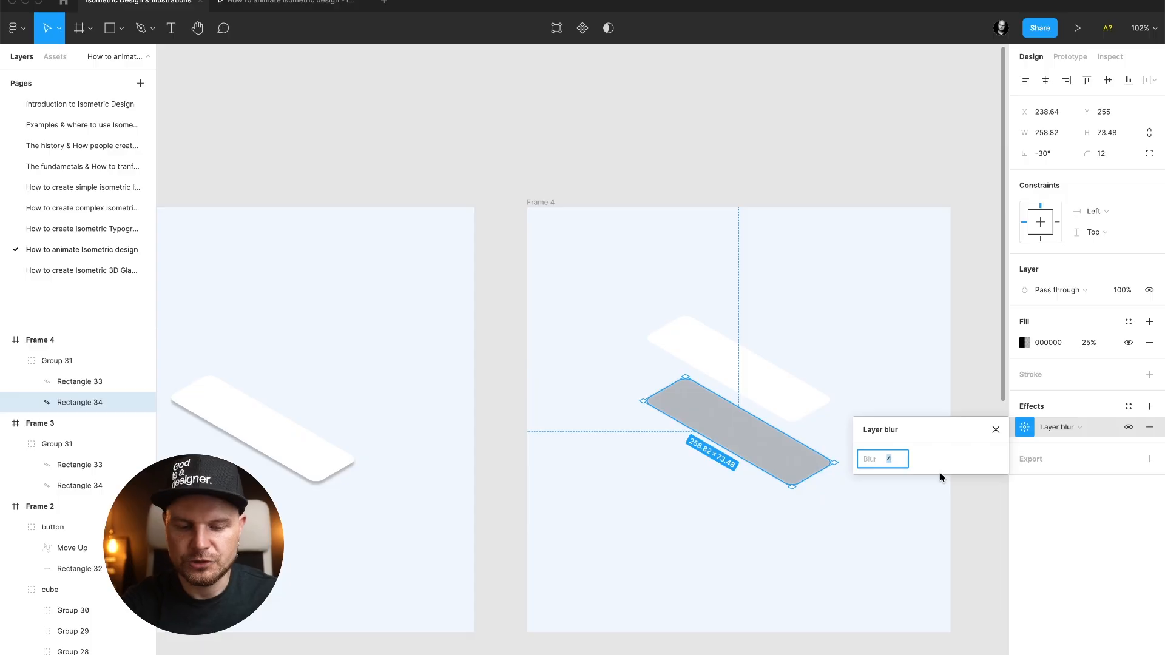
{"action": "type", "text": "20"}
{"action": "key", "text": "Return"}
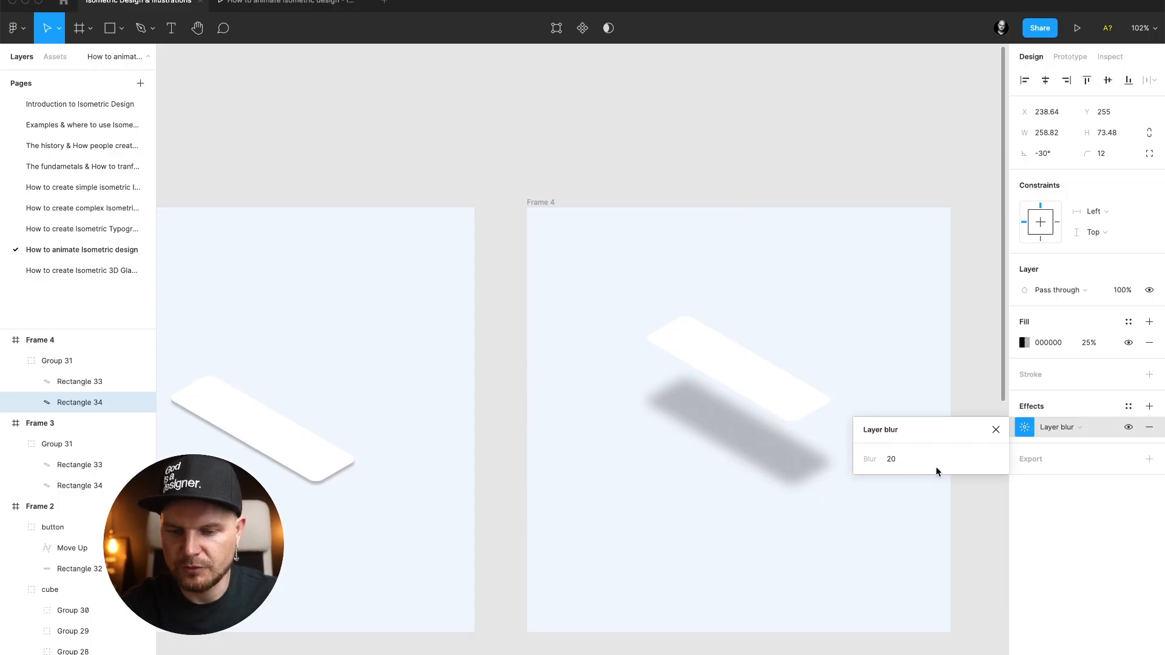
{"action": "left_click", "coordinate": [997, 431]}
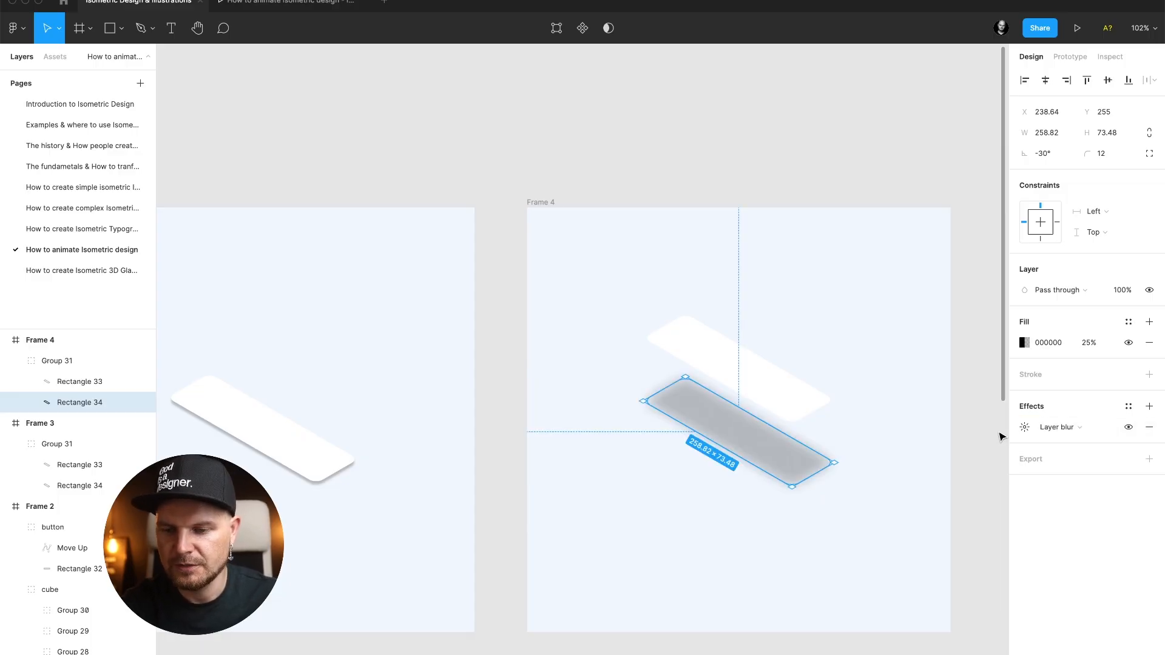
- Set the Frame 3 shadow rectangle's fill opacity to 100% and its layer opacity to 20%
{"action": "left_click", "coordinate": [1089, 343]}
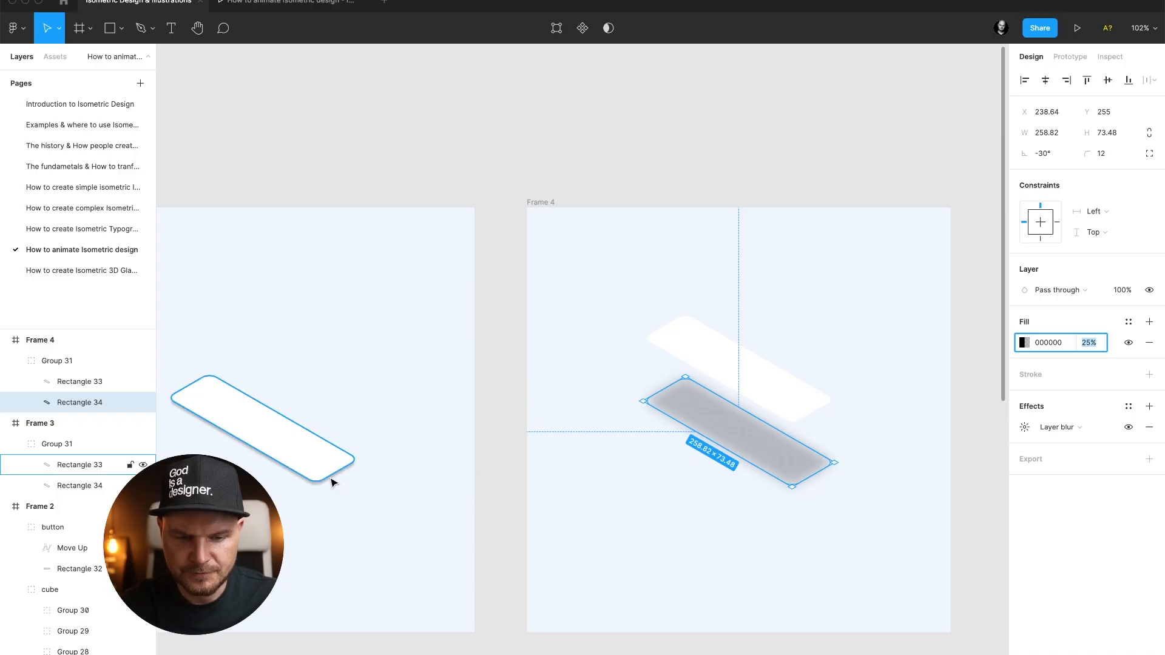
{"action": "left_click", "coordinate": [338, 477]}
{"action": "left_click", "coordinate": [1089, 343]}
{"action": "type", "text": "1"}
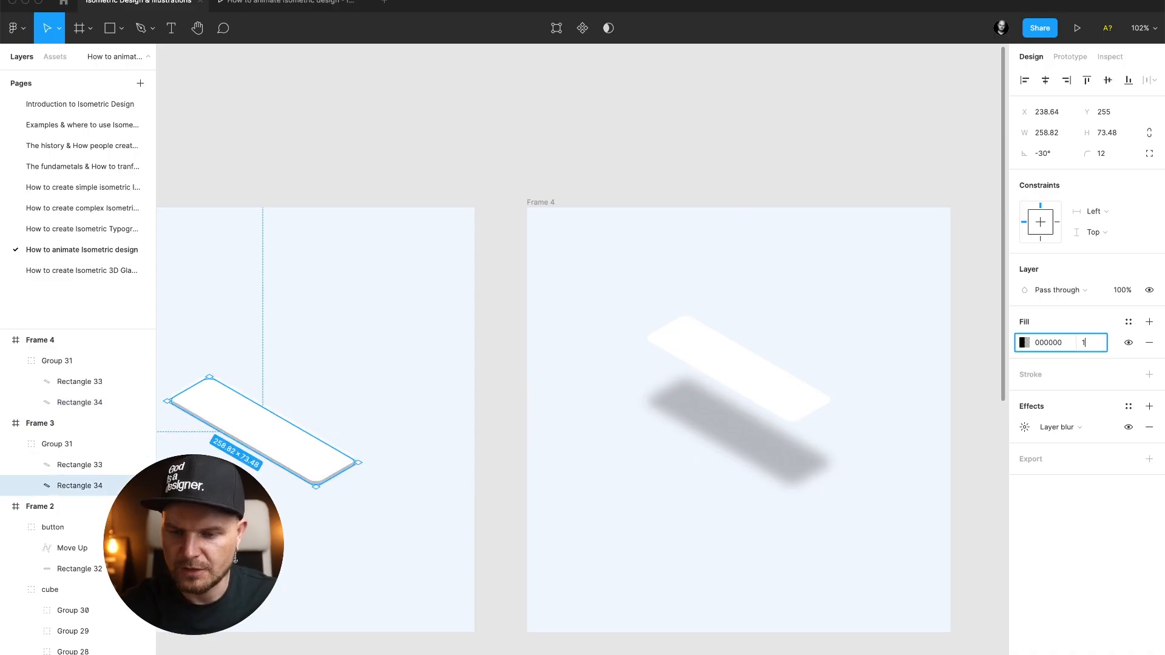
{"action": "type", "text": "000"}
{"action": "key", "text": "Return"}
{"action": "left_click", "coordinate": [1123, 290]}
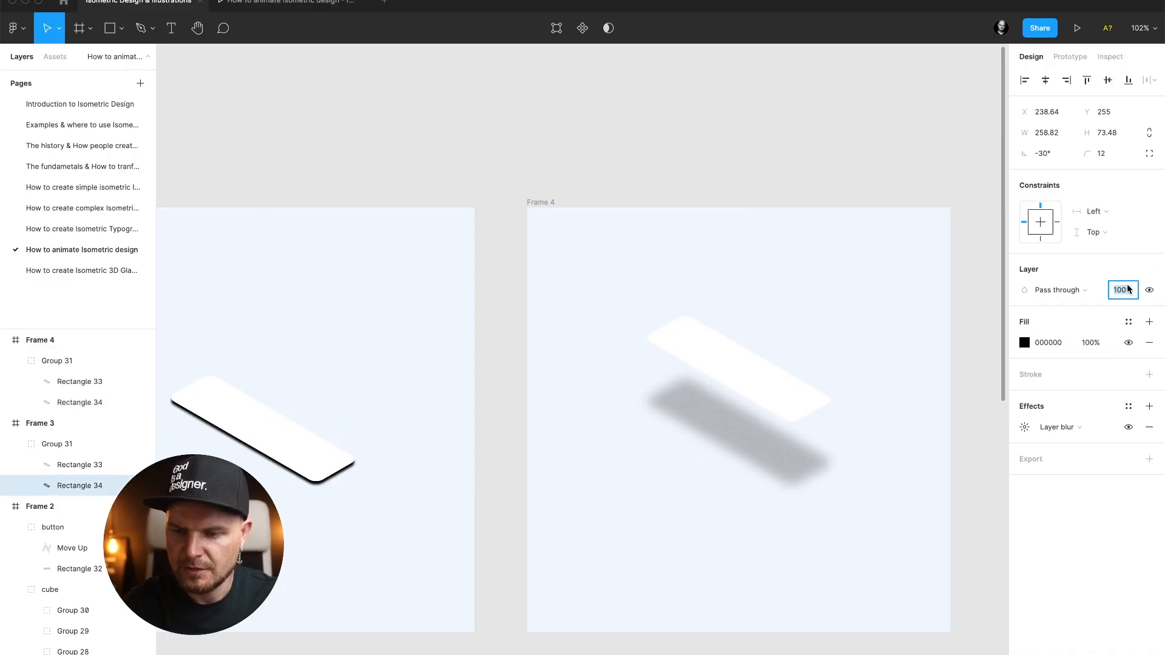
{"action": "type", "text": "20"}
{"action": "key", "text": "Return"}
- Set the Frame 4 shadow rectangle's fill opacity to 100% and its layer opacity to 10%
{"action": "left_click", "coordinate": [789, 461]}
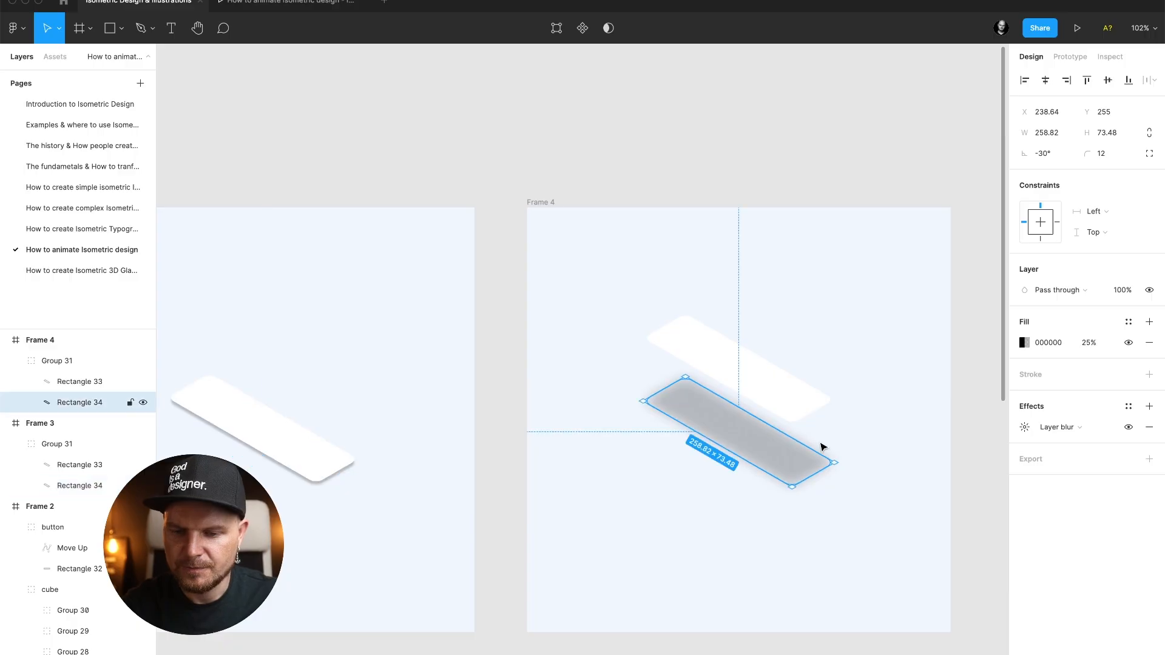
{"action": "left_click", "coordinate": [1090, 343]}
{"action": "type", "text": "1000"}
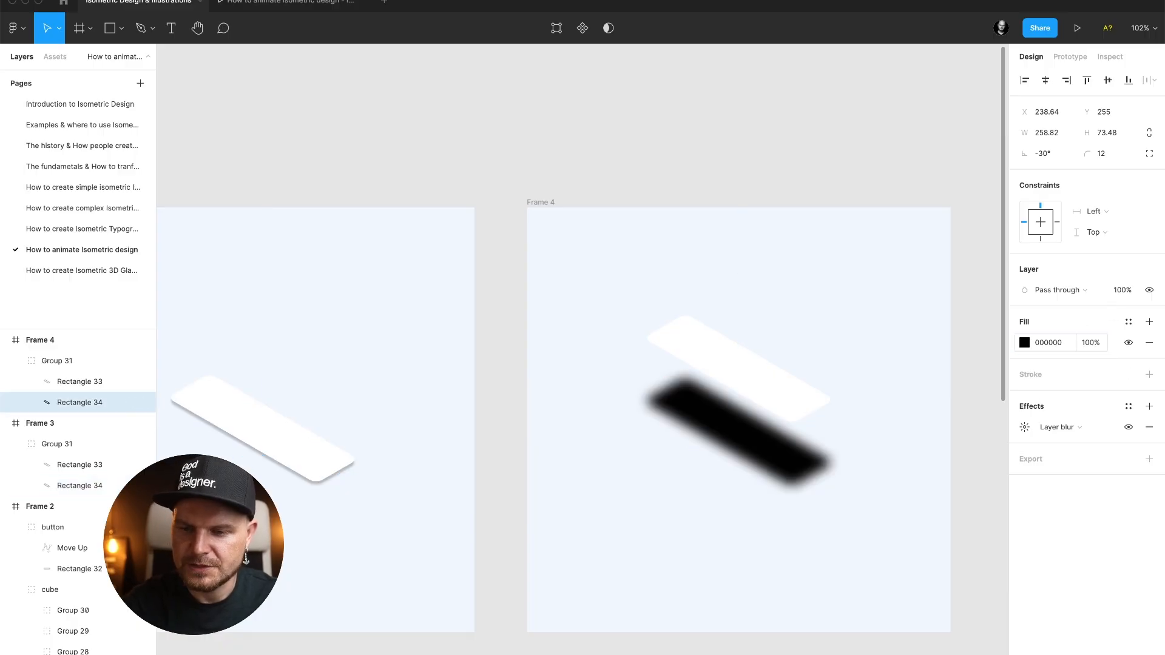
{"action": "key", "text": "Return"}
{"action": "left_click", "coordinate": [1119, 292]}
{"action": "type", "text": "1000"}
{"action": "key", "text": "Return"}
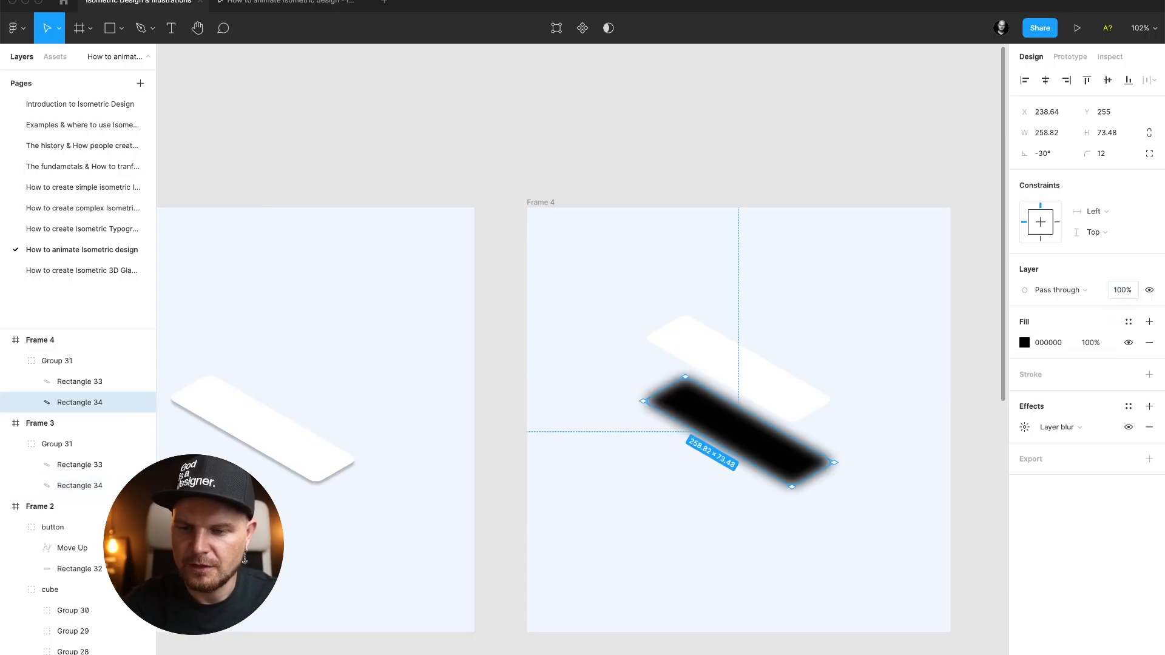
{"action": "left_click", "coordinate": [1116, 291]}
{"action": "type", "text": "100"}
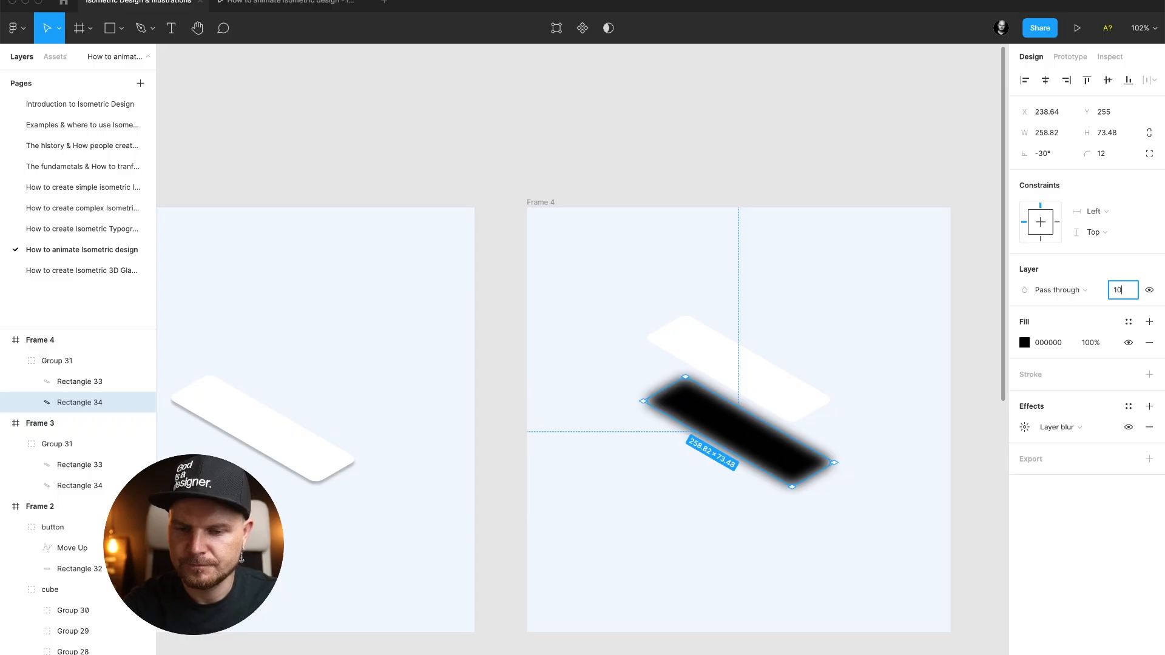
{"action": "key", "text": "Return"}
{"action": "left_click", "coordinate": [913, 328]}
{"action": "scroll", "coordinate": [809, 339], "scroll_direction": "left", "scroll_amount": 3}
{"action": "scroll", "coordinate": [809, 338], "scroll_direction": "up", "scroll_amount": 1}
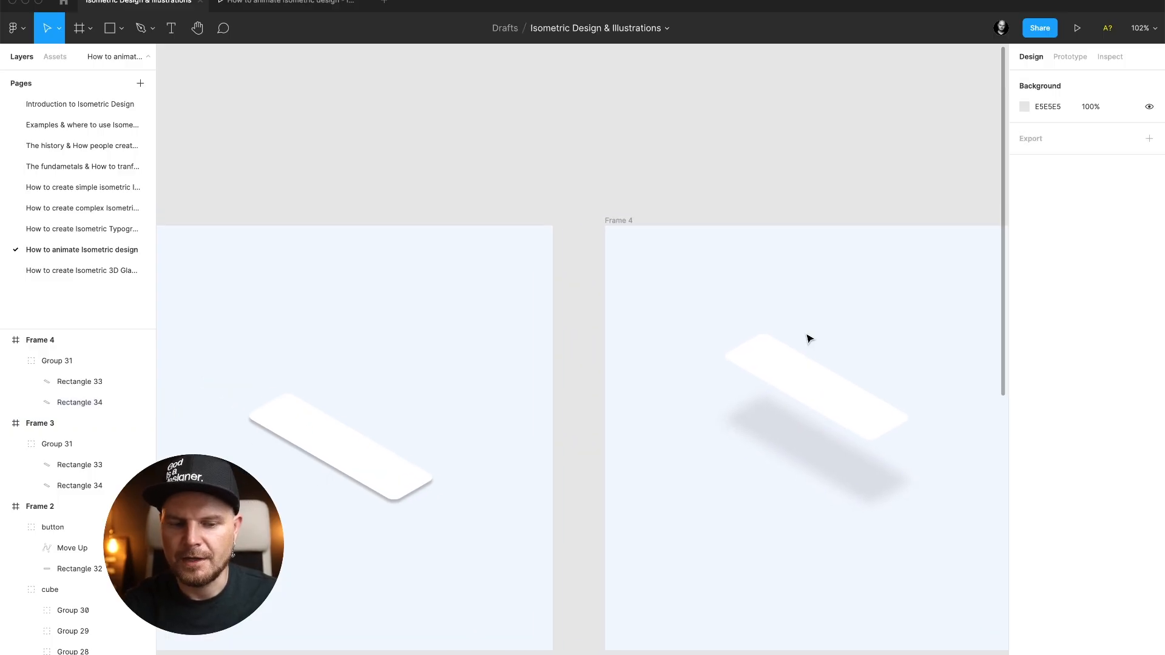
- Redirect the prototype connection of the Frame 4 group so that it leads back to Frame 3
{"action": "scroll", "coordinate": [809, 338], "scroll_direction": "down", "scroll_amount": 5}
{"action": "left_click", "coordinate": [1070, 56]}
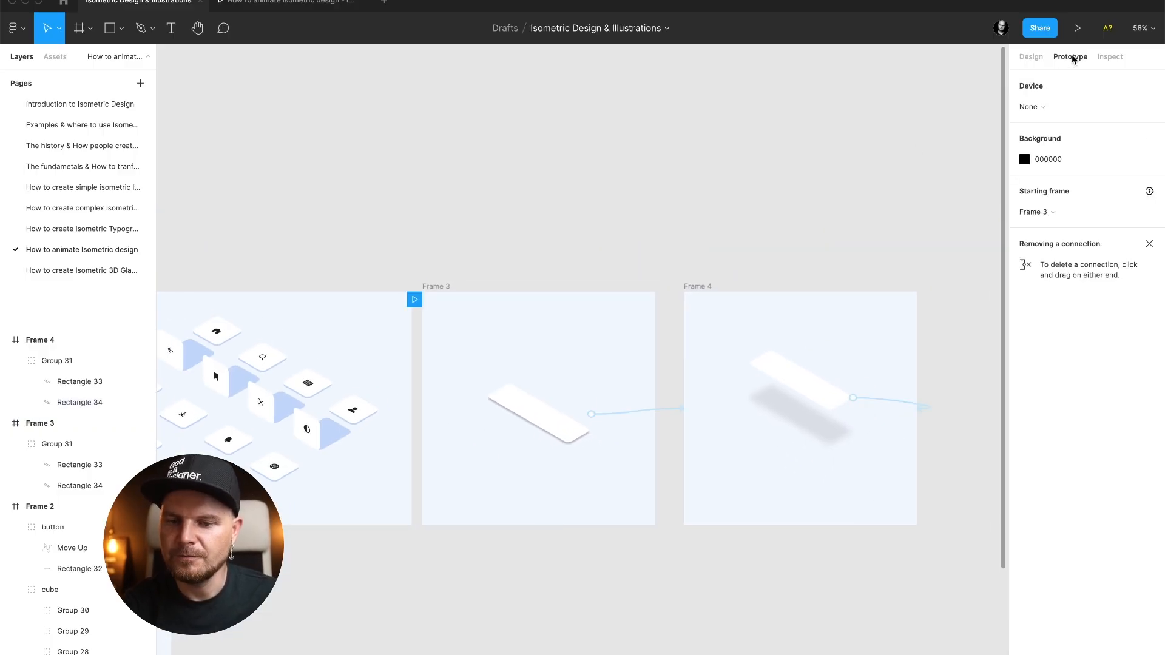
{"action": "left_click", "coordinate": [675, 412]}
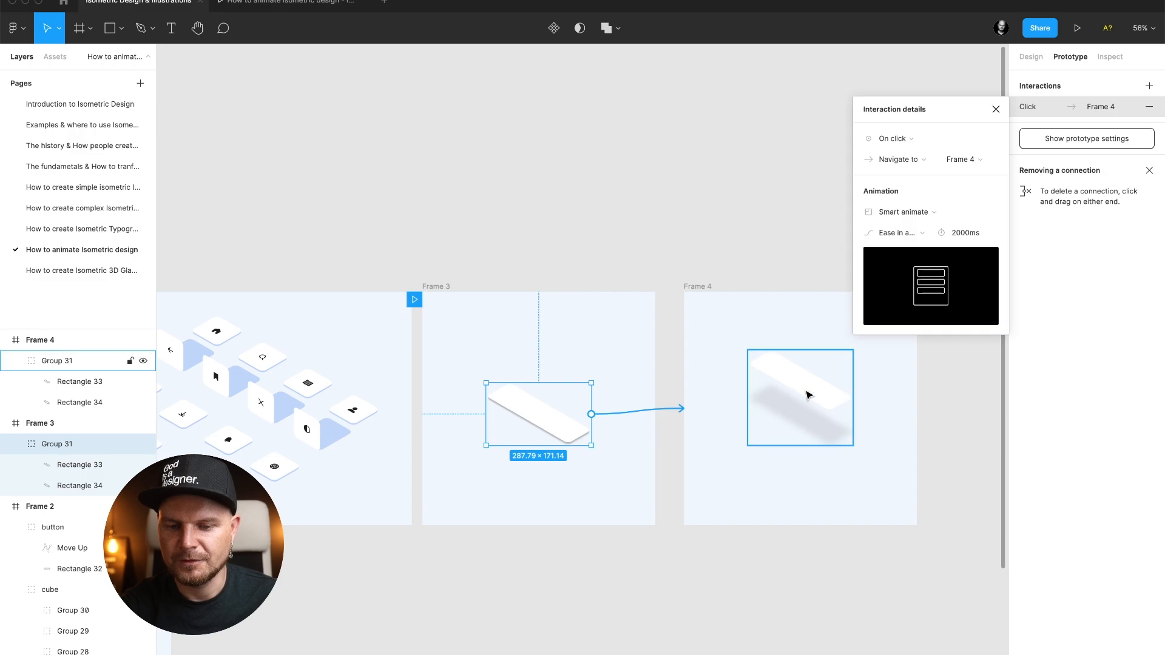
{"action": "left_click", "coordinate": [816, 395]}
{"action": "left_click_drag", "start_coordinate": [918, 409], "coordinate": [652, 420]}
- Set the duration of the Smart animate transition from the Frame 4 group to Frame 3 to 1000 ms
{"action": "left_click", "coordinate": [903, 142]}
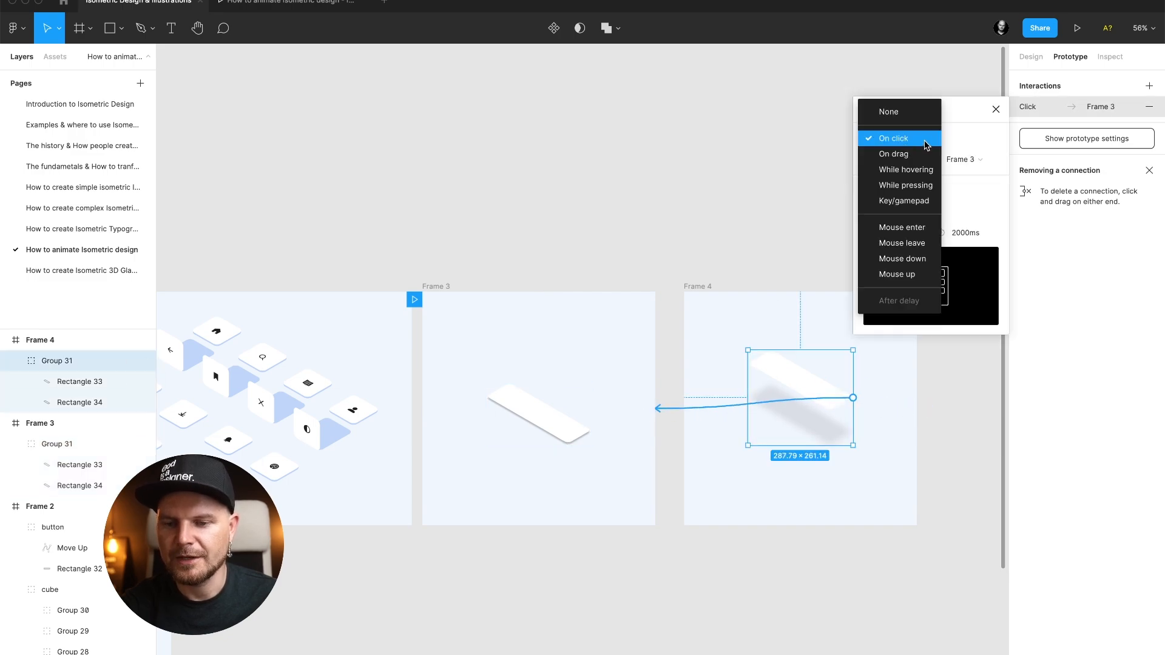
{"action": "left_click", "coordinate": [957, 141]}
{"action": "left_click", "coordinate": [964, 232]}
{"action": "type", "text": "1"}
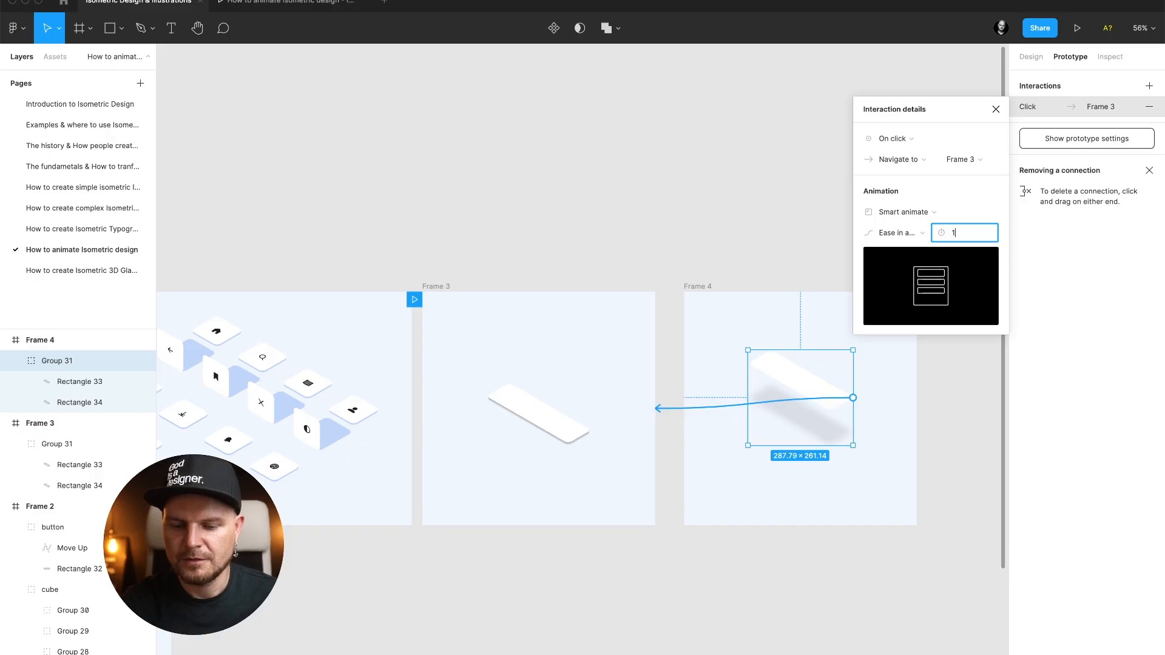
{"action": "type", "text": "000"}
{"action": "key", "text": "Return"}
{"action": "left_click", "coordinate": [996, 110]}
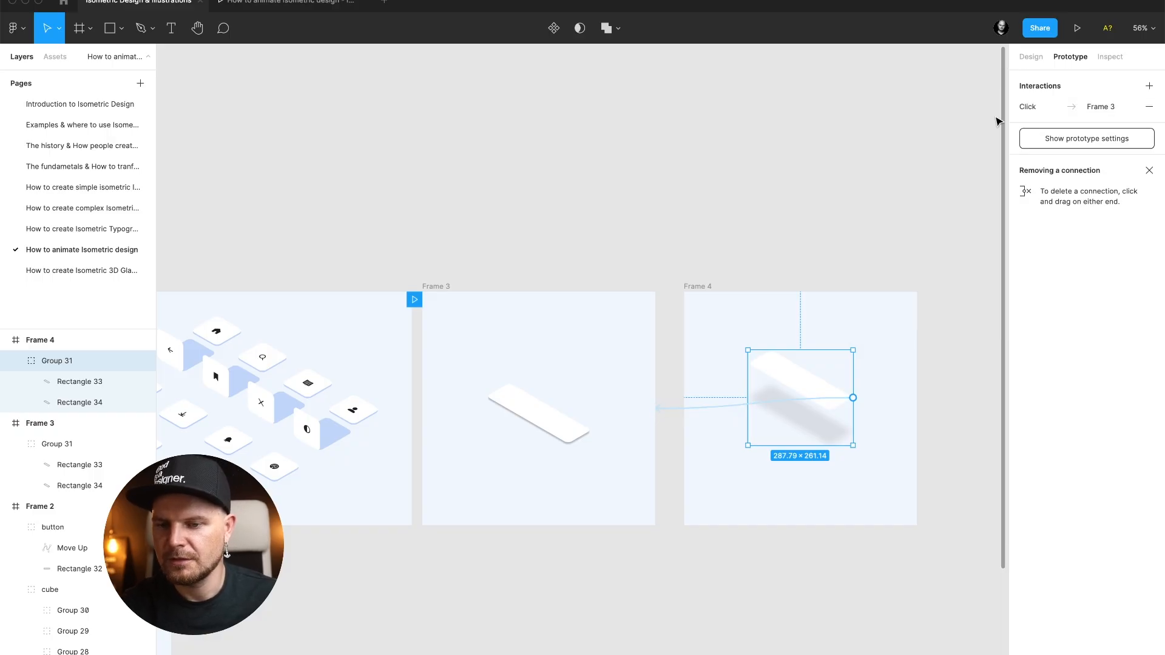
- Play the Frame 3 prototype and repeatedly trigger the button's rise and fall to check the shadow animation
{"action": "left_click", "coordinate": [450, 291]}
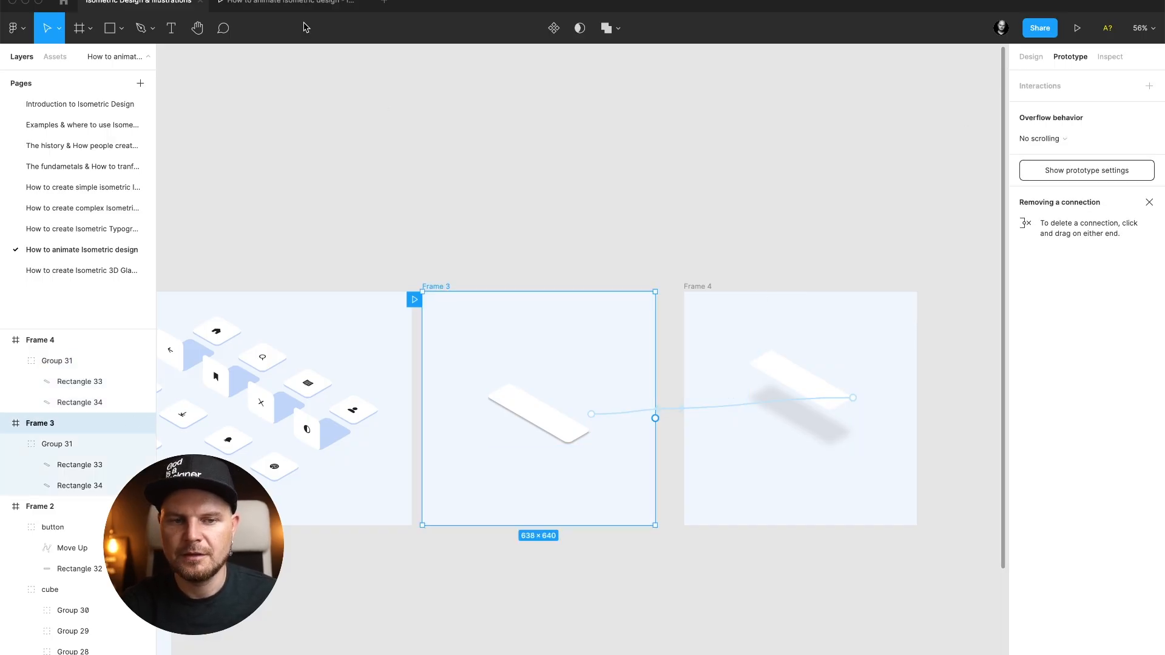
{"action": "left_click", "coordinate": [304, 3]}
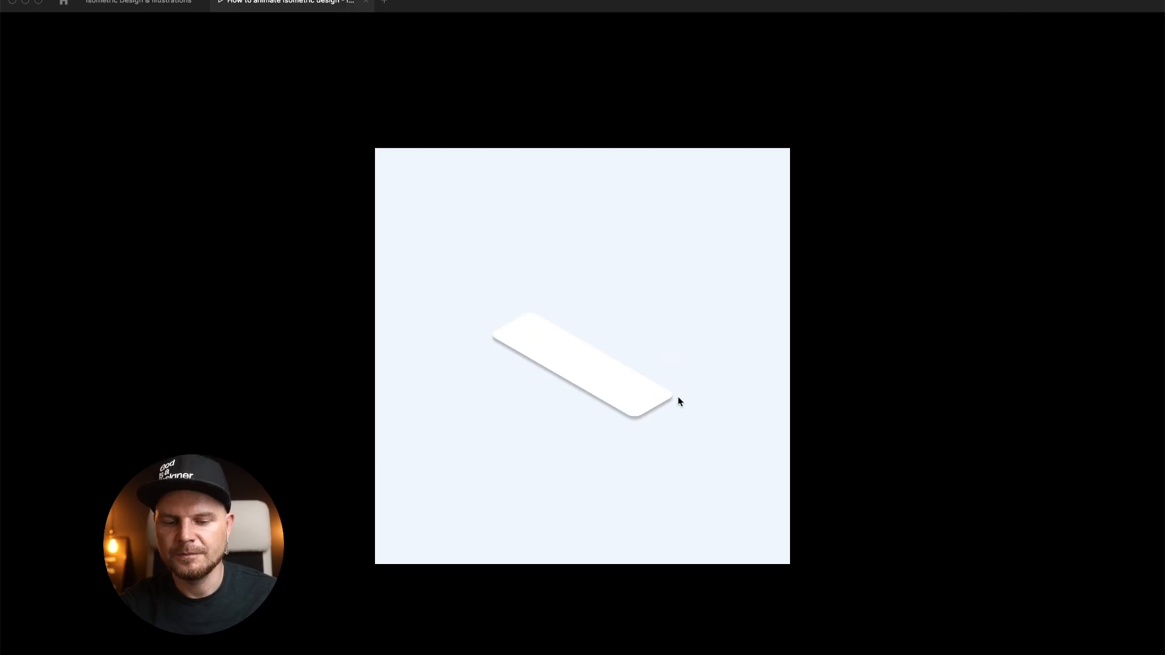
{"action": "left_click", "coordinate": [663, 397]}
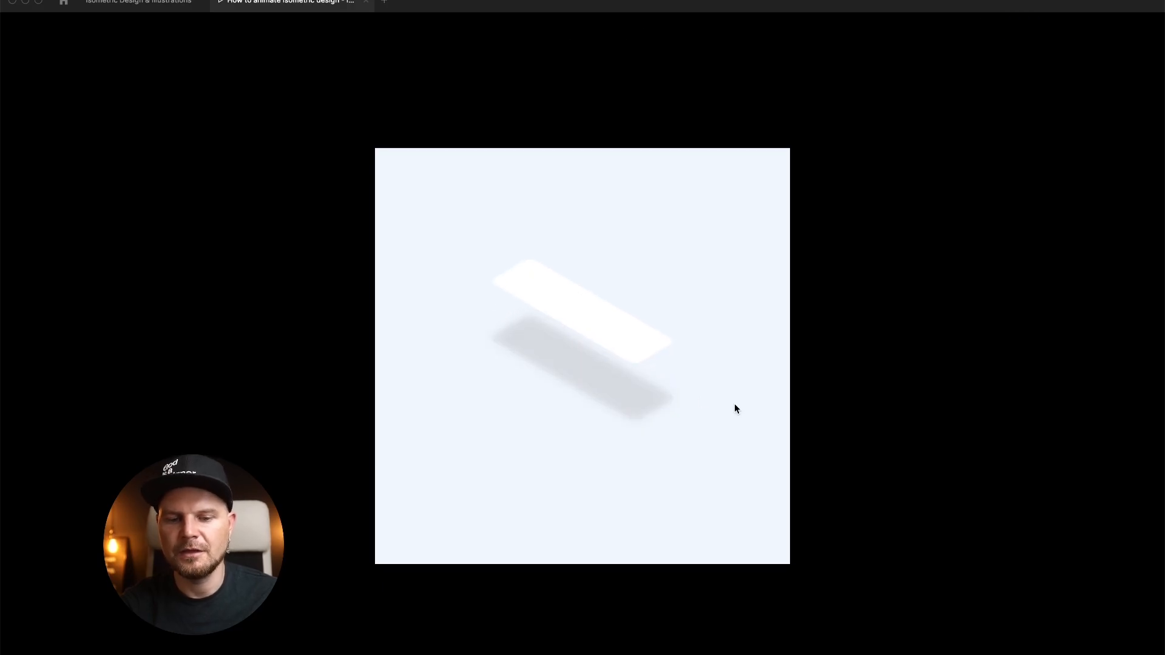
{"action": "left_click", "coordinate": [666, 354]}
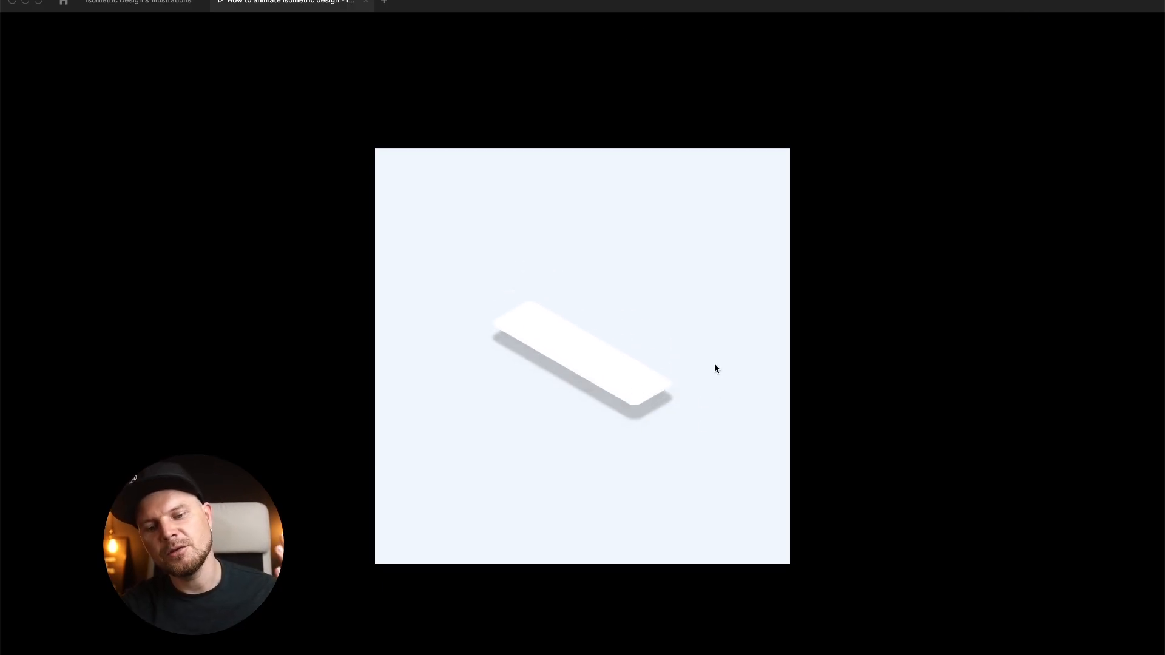
{"action": "left_click", "coordinate": [665, 395]}
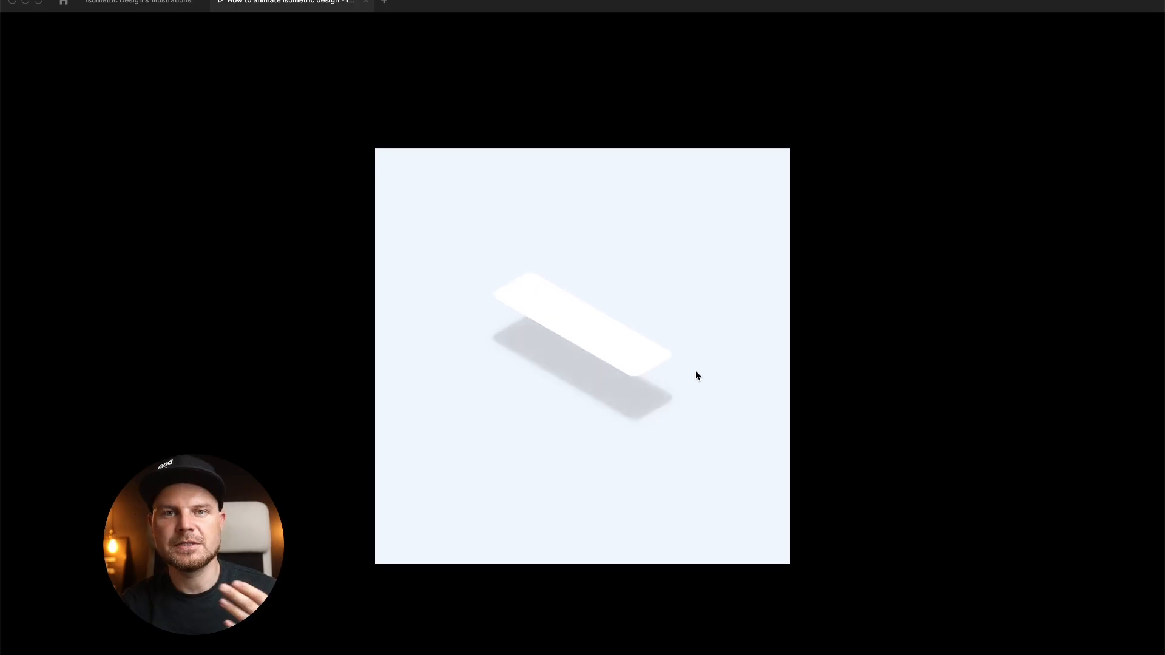
{"action": "left_click", "coordinate": [637, 324]}
{"action": "left_click", "coordinate": [626, 379]}
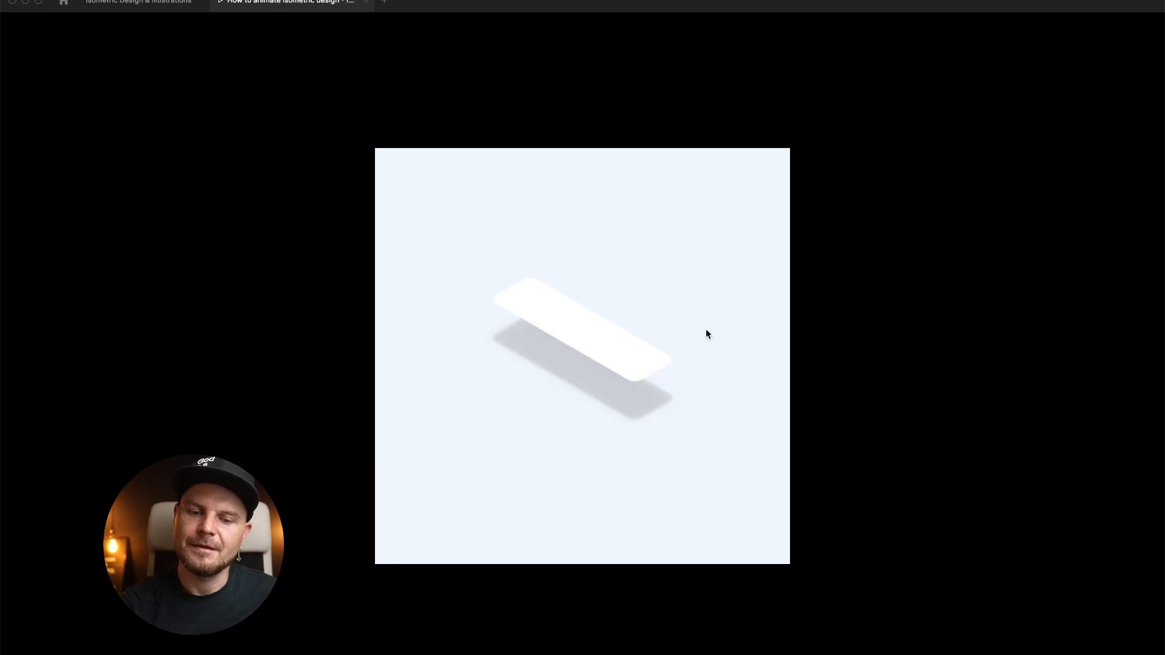
{"action": "left_click", "coordinate": [631, 385]}
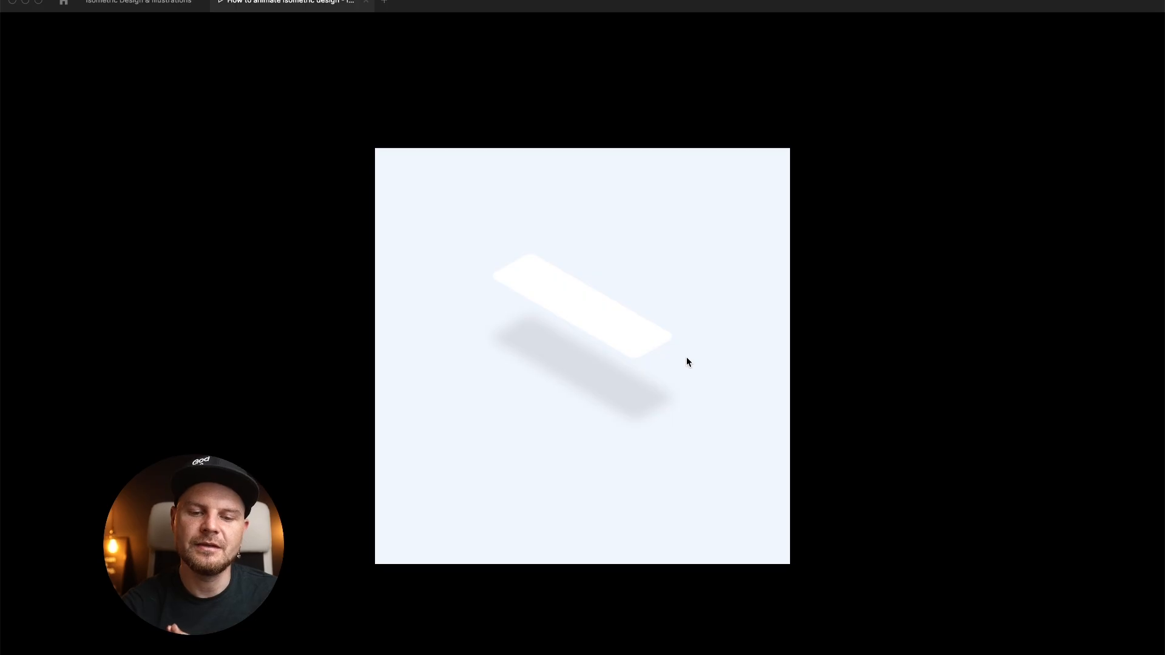
{"action": "left_click", "coordinate": [648, 338]}
{"action": "left_click", "coordinate": [634, 379]}
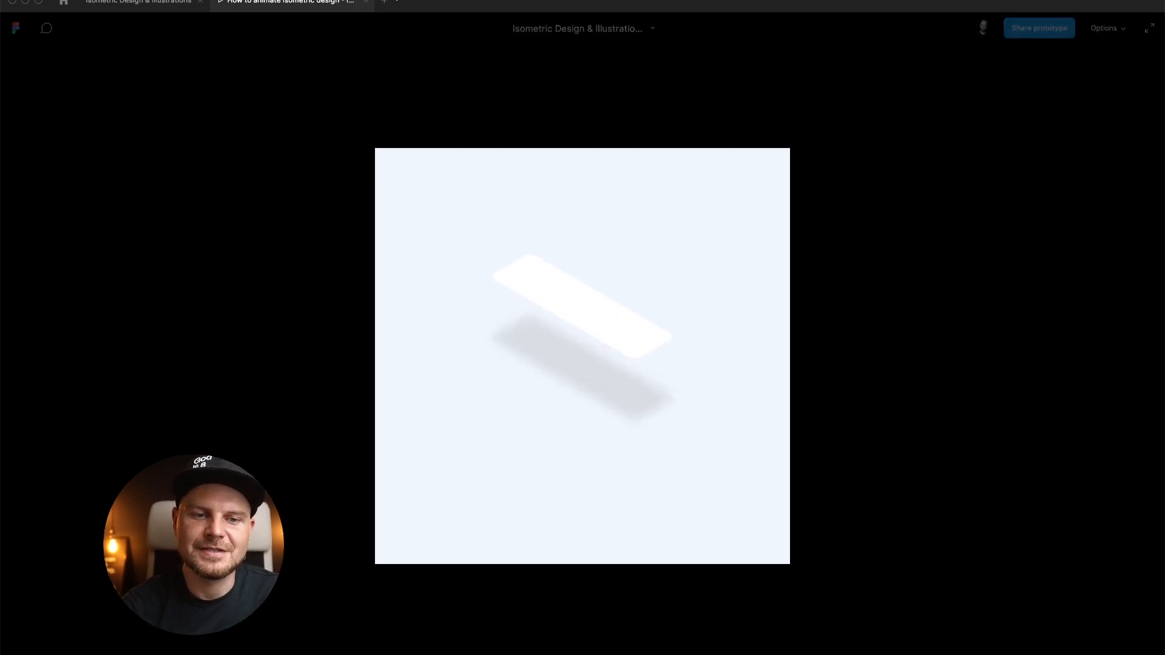
{"action": "left_click", "coordinate": [598, 312]}
{"action": "left_click", "coordinate": [619, 379]}
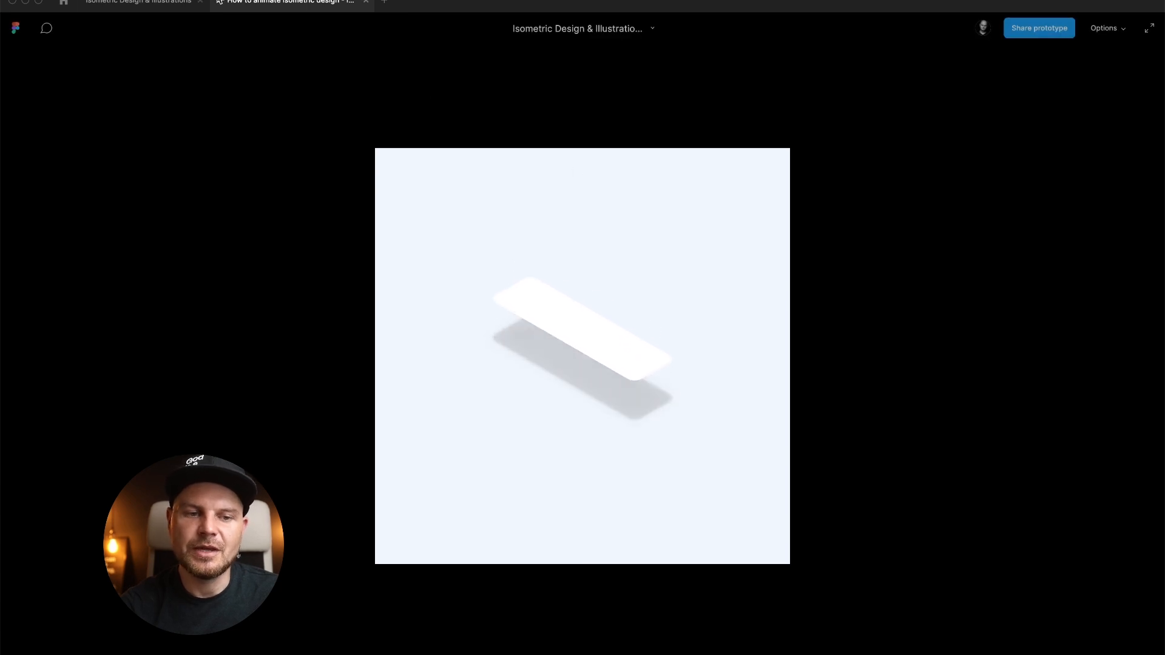
- Return to the design file and copy Group 24 from Frame 1 on the page about creating simple isometric designs
{"action": "left_click", "coordinate": [139, 1]}
{"action": "left_click", "coordinate": [88, 125]}
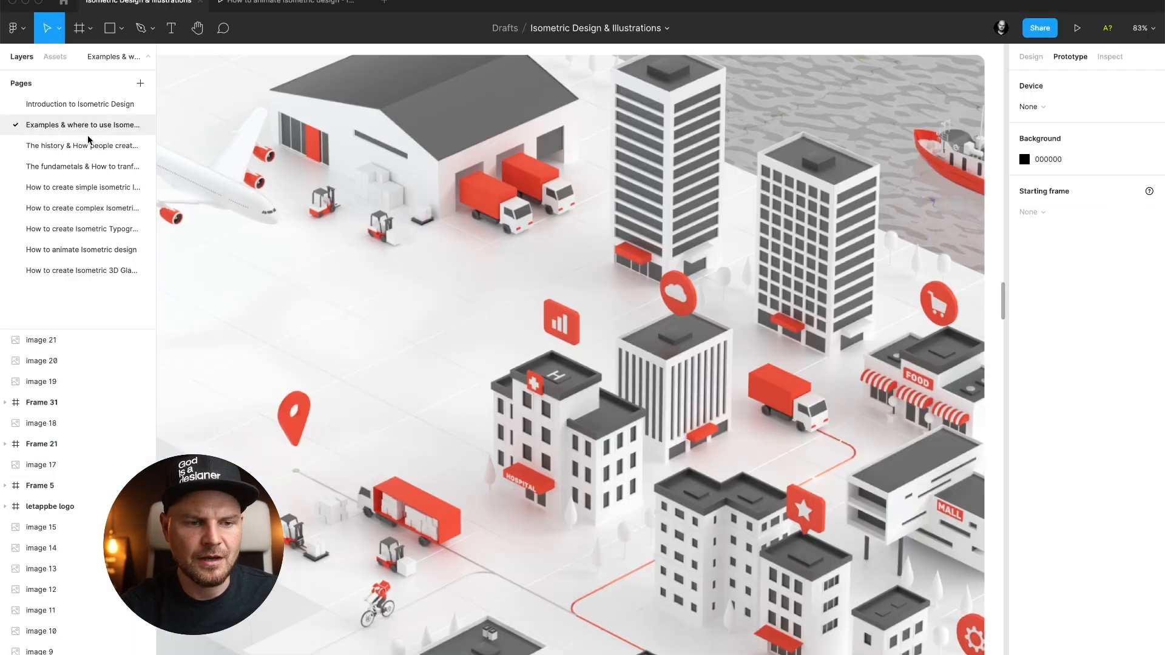
{"action": "left_click", "coordinate": [77, 184]}
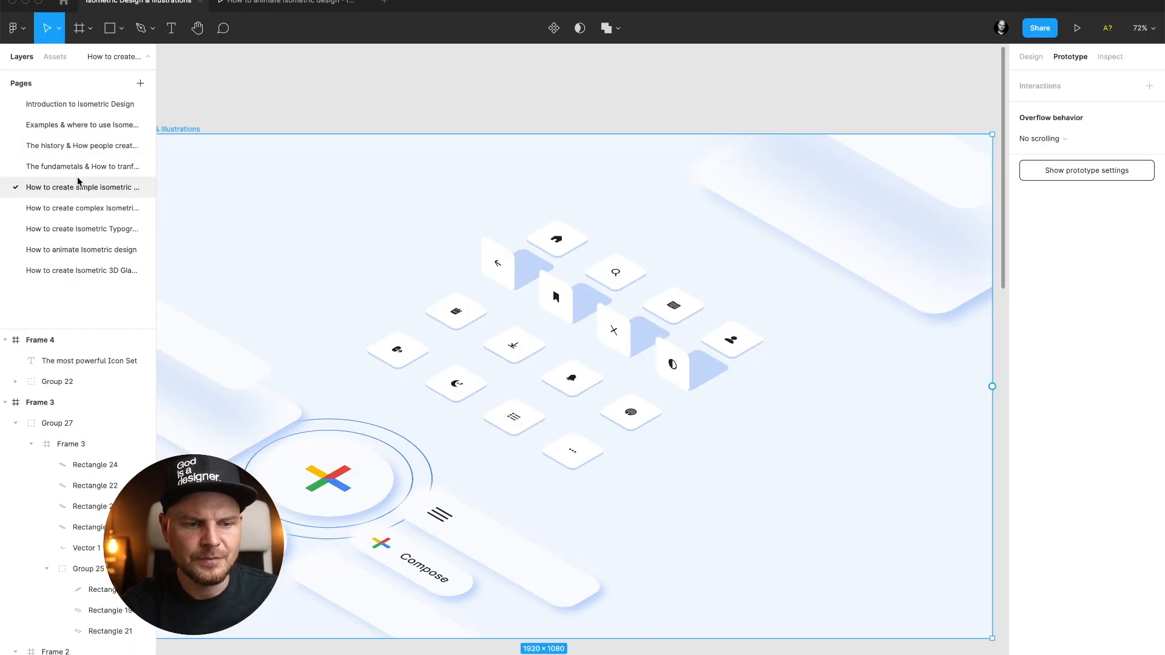
{"action": "left_click", "coordinate": [443, 580]}
{"action": "scroll", "coordinate": [442, 581], "scroll_direction": "down", "scroll_amount": 6}
{"action": "left_click", "coordinate": [451, 587]}
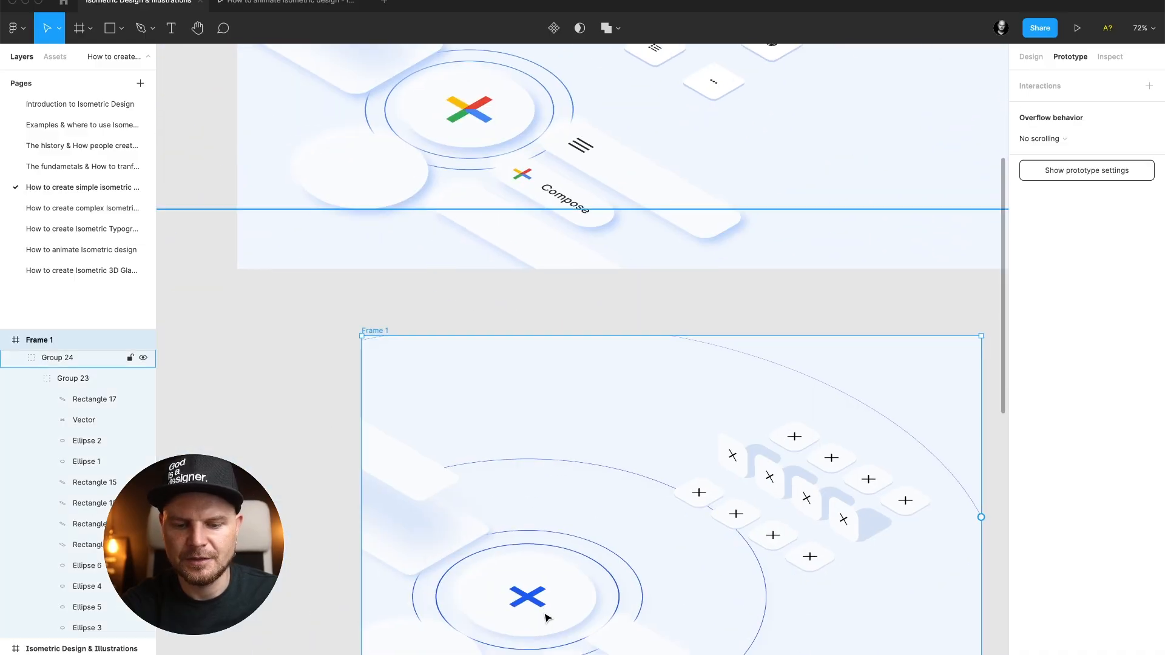
{"action": "scroll", "coordinate": [553, 592], "scroll_direction": "down", "scroll_amount": 5}
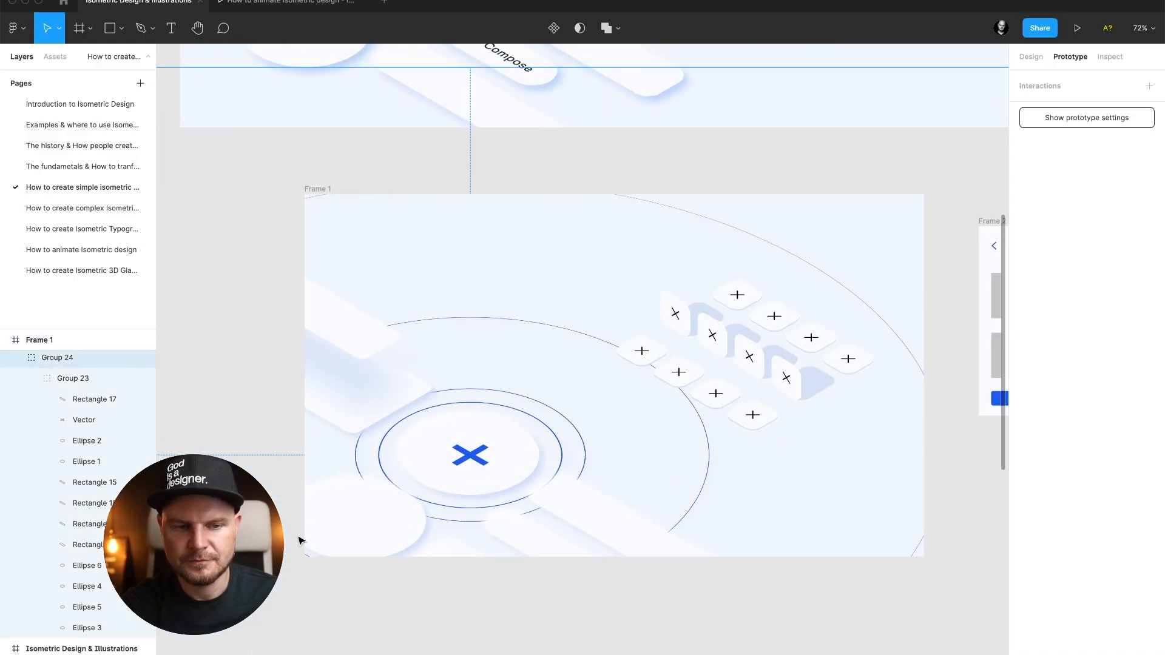
- On the "How to animate Isometric design" page, draw a frame about 1383 × 981 beside Frame 4 and paste the copied group into it
{"action": "left_click", "coordinate": [96, 250]}
{"action": "left_click", "coordinate": [96, 271]}
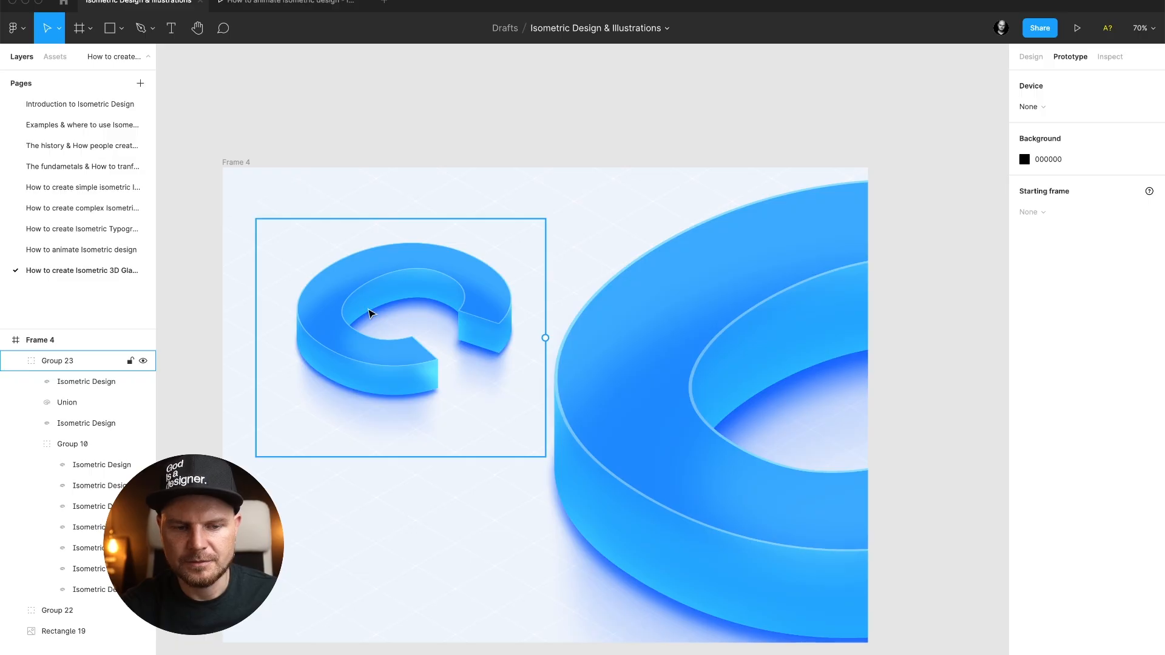
{"action": "left_click", "coordinate": [91, 249]}
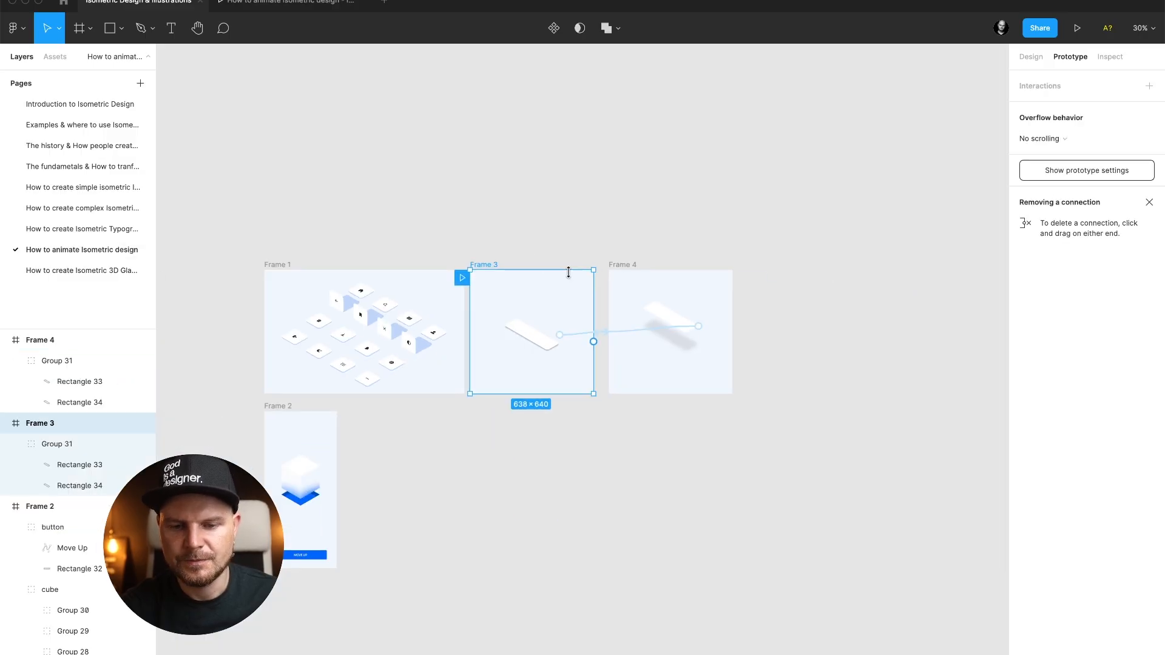
{"action": "left_click", "coordinate": [828, 390]}
{"action": "scroll", "coordinate": [828, 390], "scroll_direction": "right", "scroll_amount": 10}
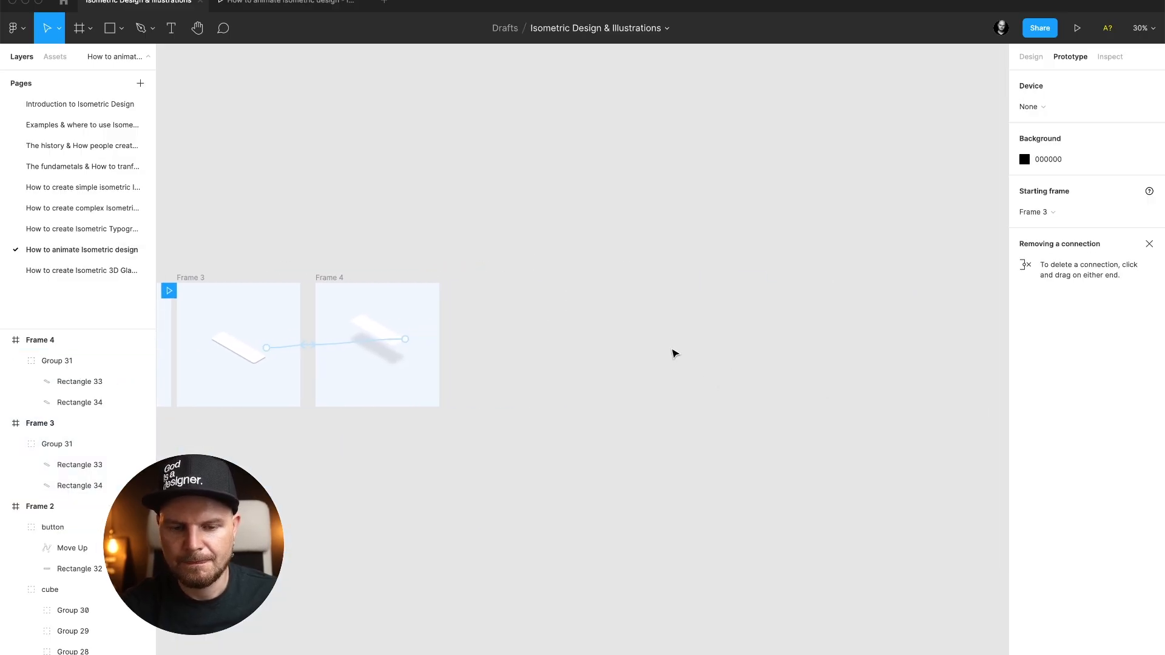
{"action": "key", "text": "f"}
{"action": "mouse_move", "coordinate": [513, 255]}
{"action": "left_mouse_down"}
{"action": "mouse_move", "coordinate": [759, 479]}
{"action": "mouse_move", "coordinate": [781, 446]}
{"action": "left_mouse_up"}
{"action": "key", "text": "ctrl+v"}
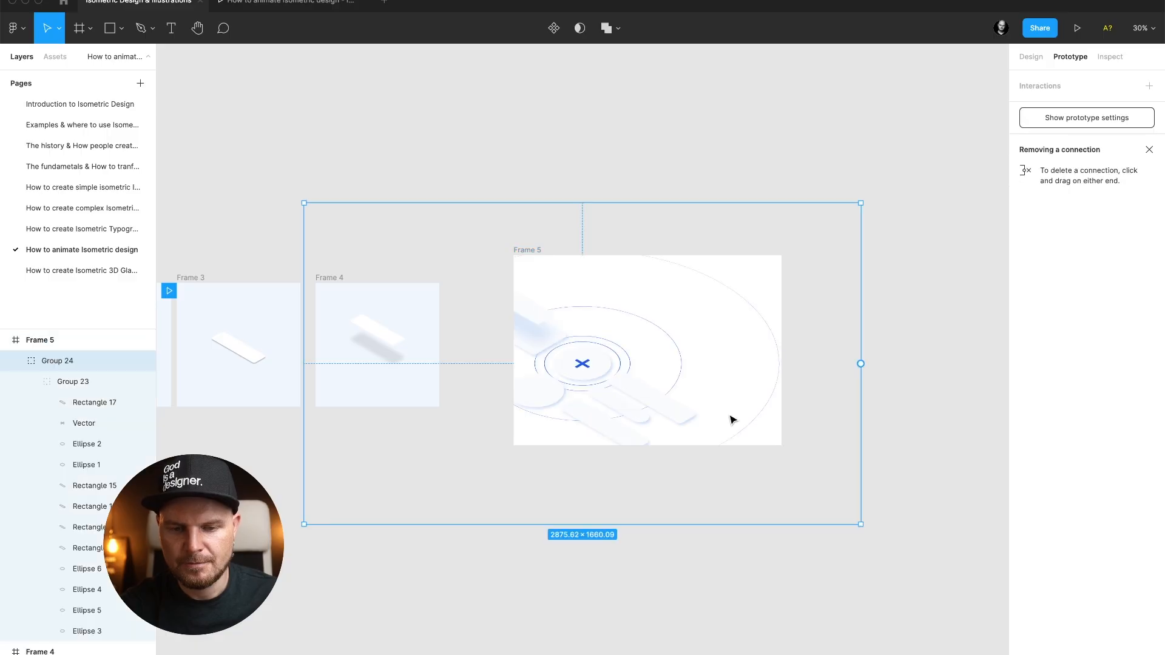
{"action": "key", "text": "i"}
{"action": "left_click", "coordinate": [415, 314]}
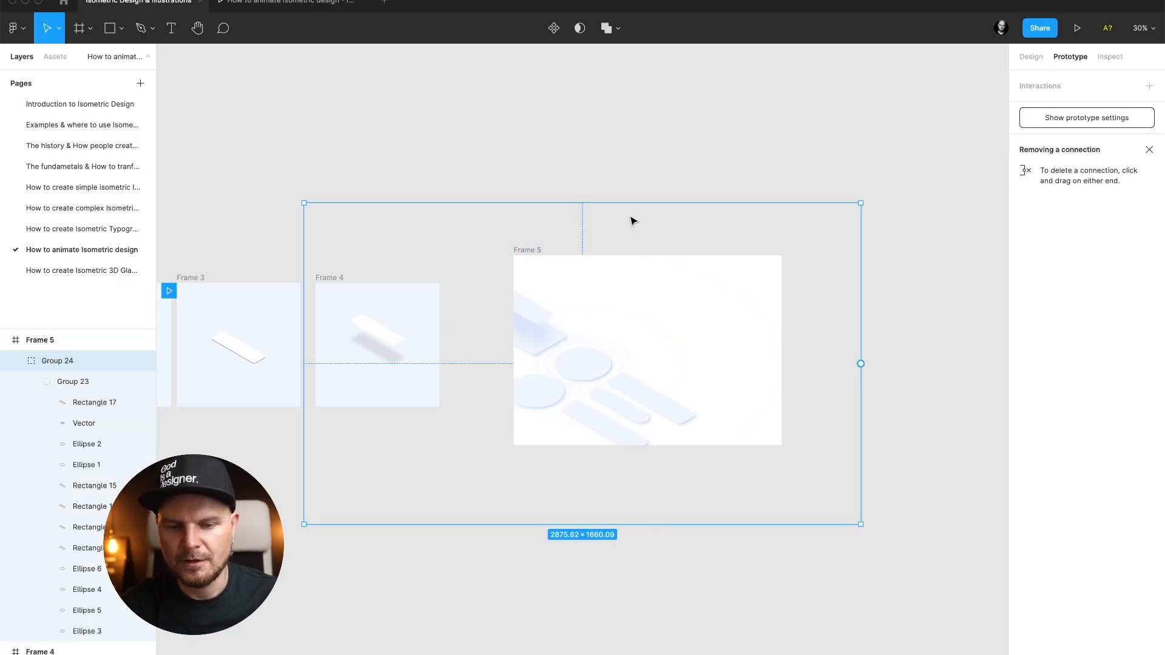
{"action": "key", "text": "ctrl+z"}
- Fill Frame 5 with the light blue background colour of the neighbouring frames
{"action": "left_click", "coordinate": [536, 251]}
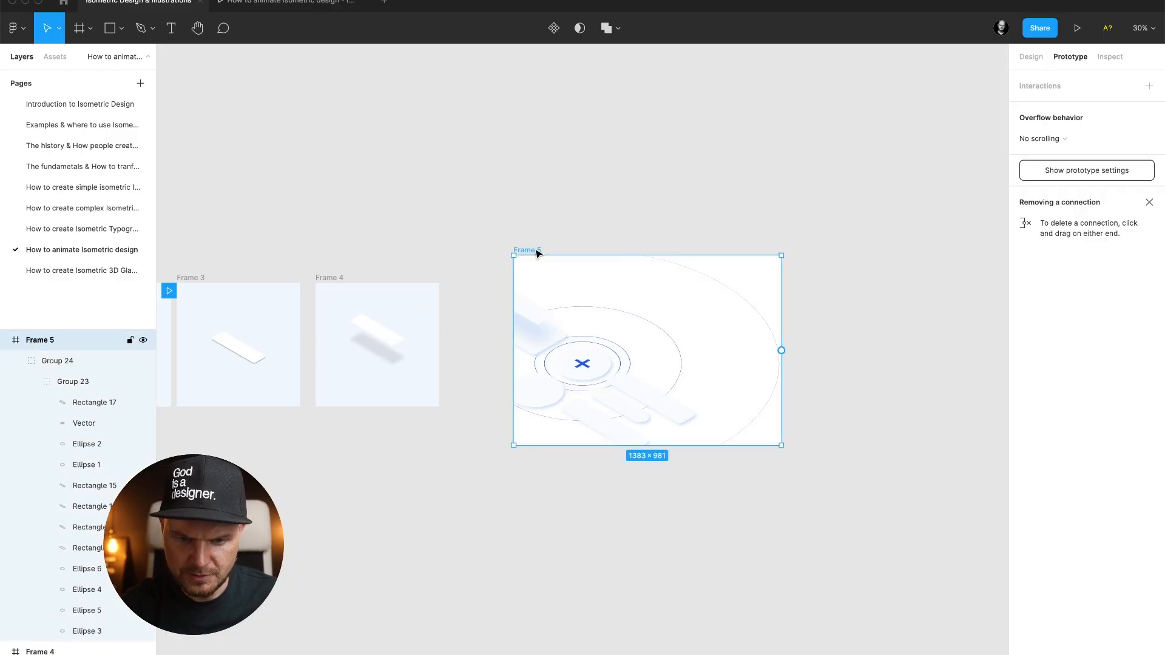
{"action": "left_click", "coordinate": [460, 246]}
- Duplicate Frame 5 and place the copy to its right
{"action": "scroll", "coordinate": [460, 246], "scroll_direction": "right", "scroll_amount": 3}
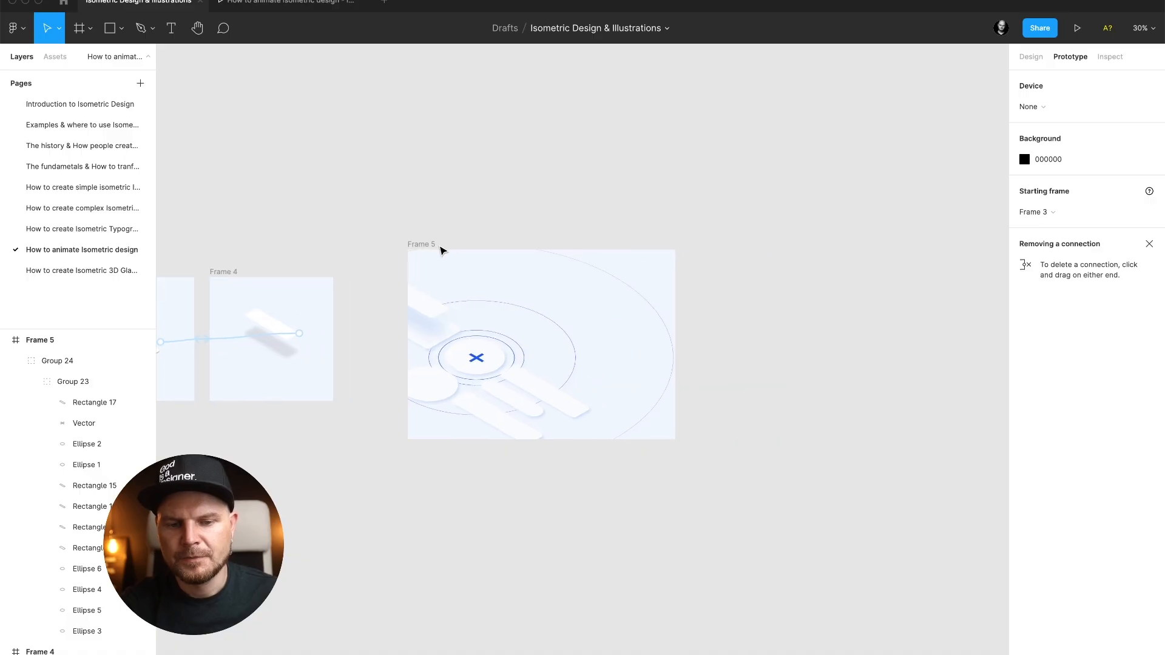
{"action": "left_click_drag", "start_coordinate": [429, 245], "coordinate": [741, 245]}
{"action": "scroll", "coordinate": [747, 252], "scroll_direction": "right", "scroll_amount": 3}
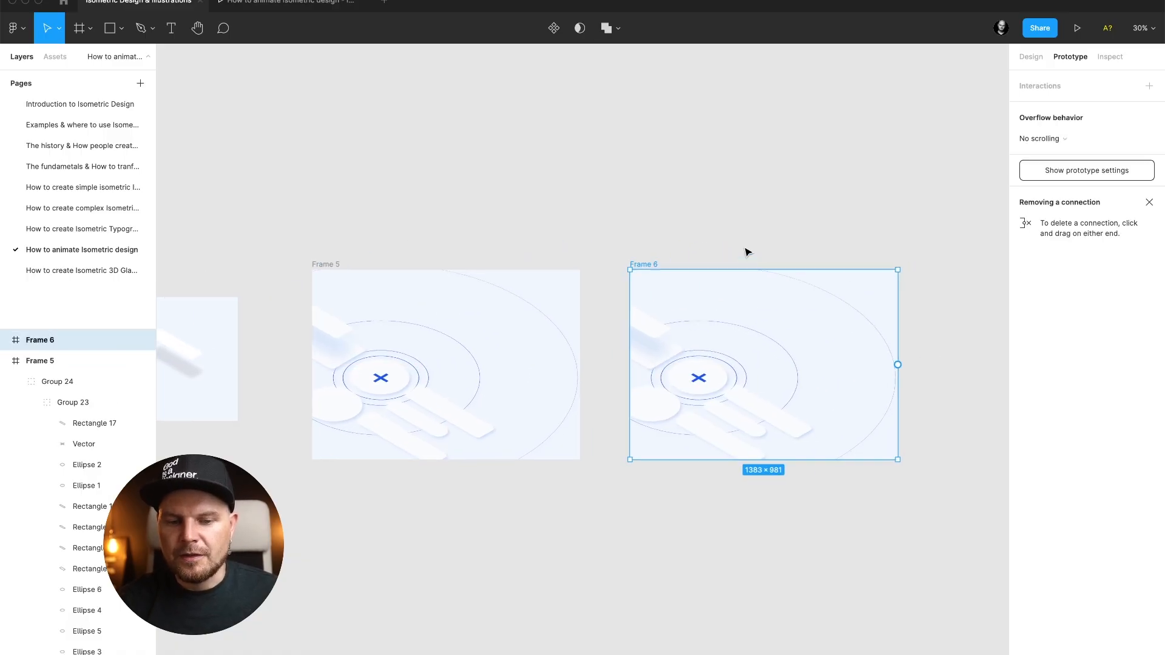
- Select the overlapping rectangles near the upper-left edge of Frame 6 to examine which layers could be animated
{"action": "scroll", "coordinate": [736, 257], "scroll_direction": "up", "scroll_amount": 3}
{"action": "scroll", "coordinate": [736, 256], "scroll_direction": "up", "scroll_amount": 5}
{"action": "left_click", "coordinate": [671, 247]}
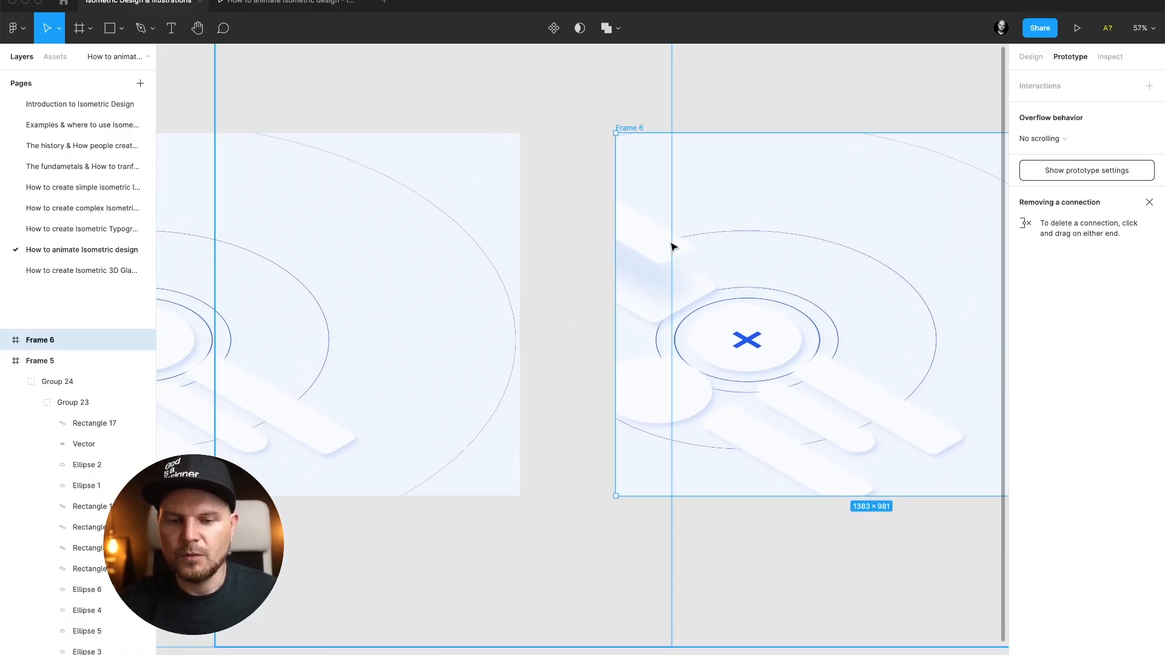
{"action": "scroll", "coordinate": [744, 303], "scroll_direction": "right", "scroll_amount": 2}
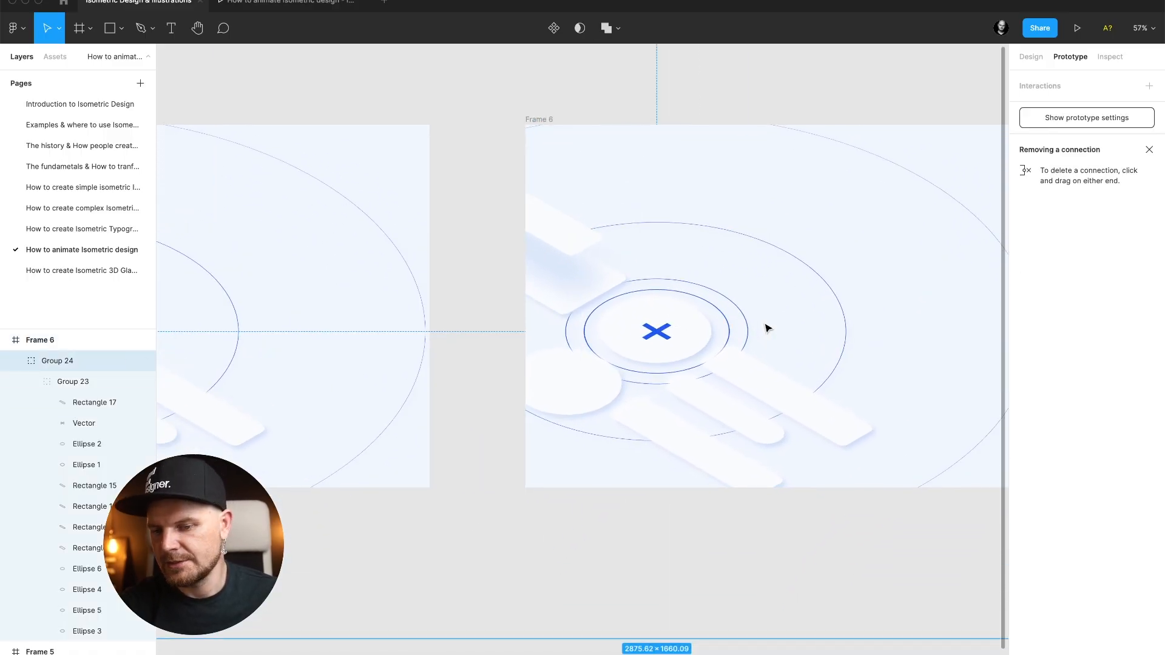
{"action": "left_click", "coordinate": [577, 246], "text": "super"}
{"action": "left_click", "coordinate": [572, 283], "text": "super"}
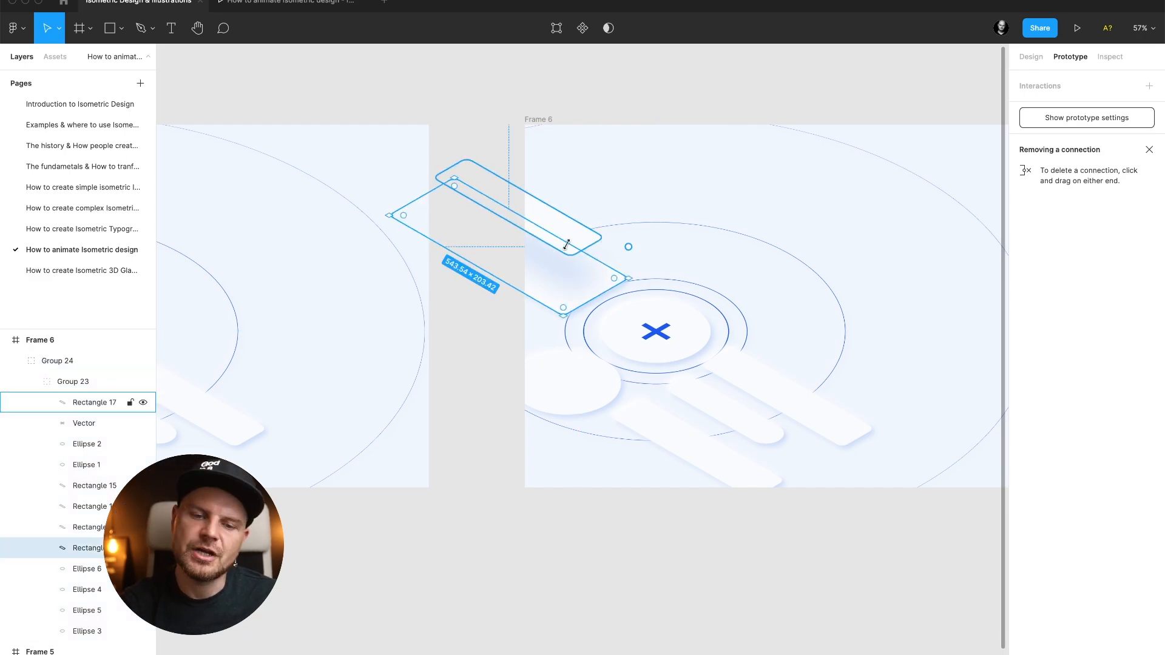
{"action": "left_click", "coordinate": [576, 245], "text": "super"}
{"action": "scroll", "coordinate": [718, 278], "scroll_direction": "right", "scroll_amount": 2}
{"action": "scroll", "coordinate": [718, 278], "scroll_direction": "up", "scroll_amount": 1}
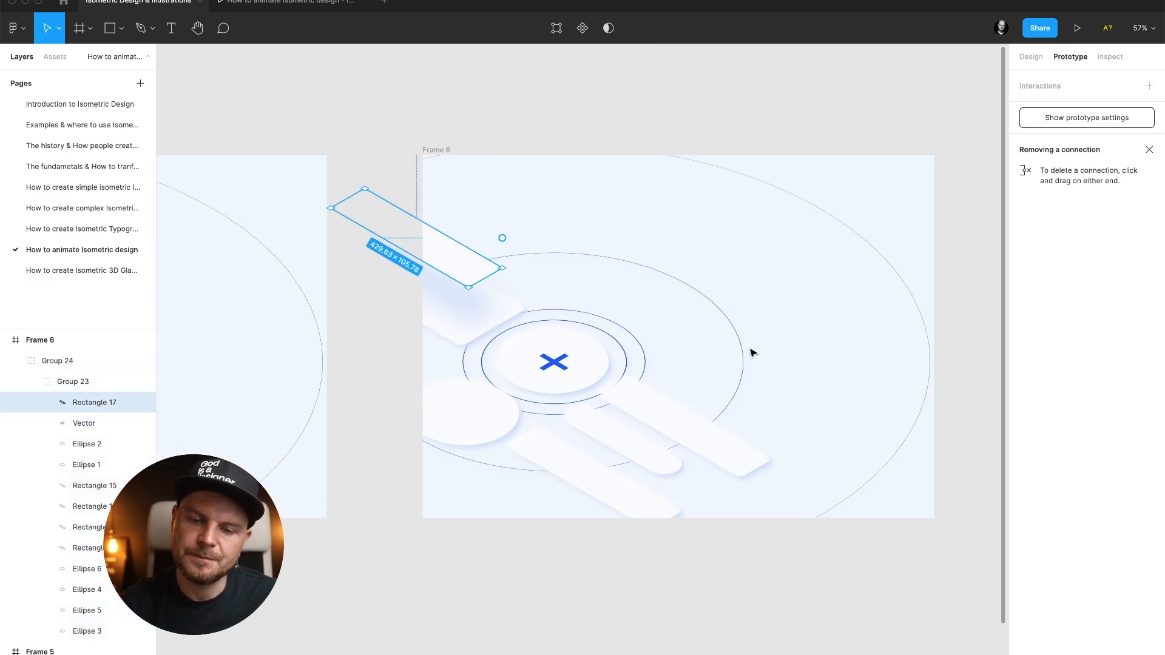
- Enlarge the Ellipse 5 ring in Frame 6 from its centre to about 1252 × 1252
{"action": "left_click", "coordinate": [743, 395]}
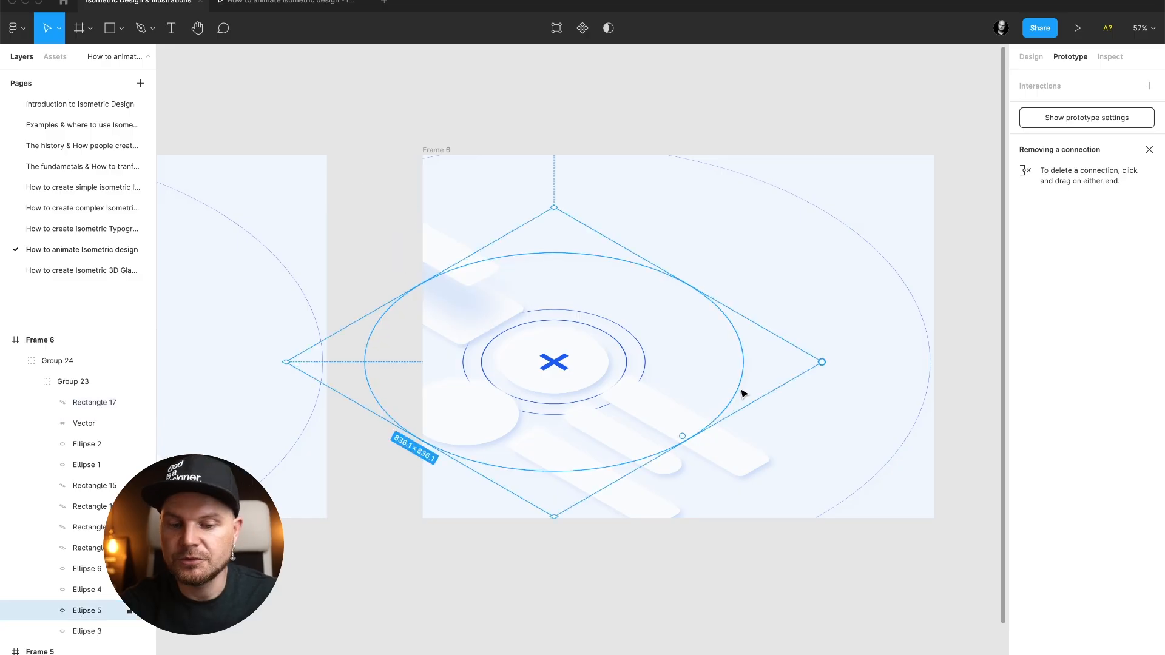
{"action": "key", "text": "alt"}
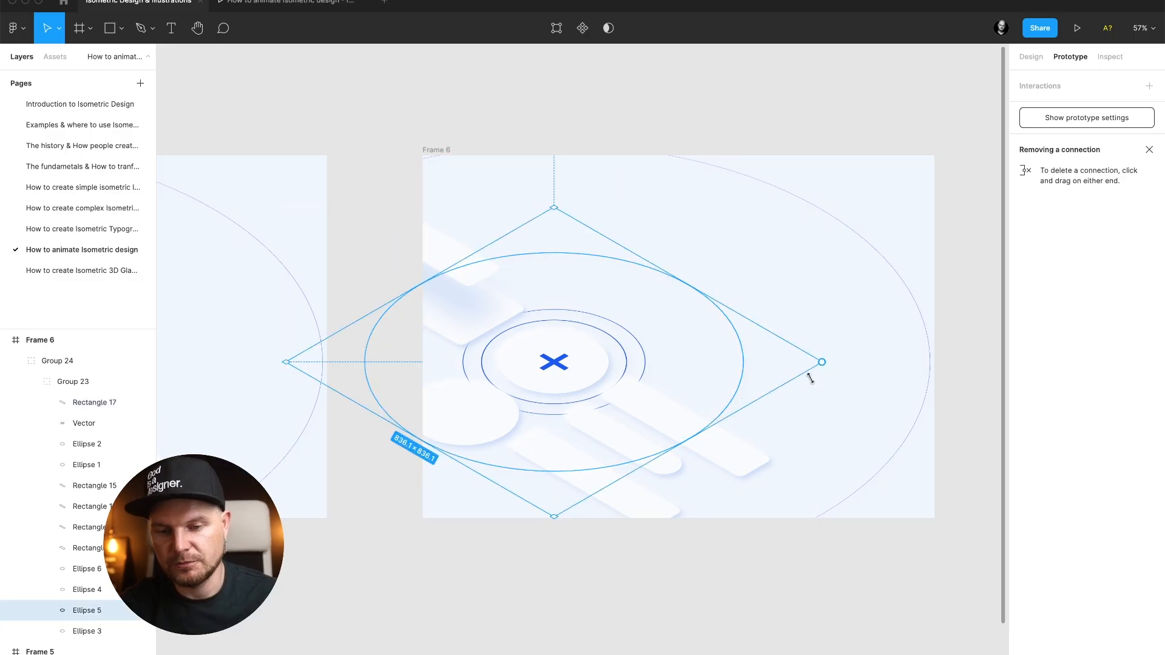
{"action": "left_click_drag", "start_coordinate": [798, 372], "coordinate": [870, 413]}
{"action": "scroll", "coordinate": [871, 417], "scroll_direction": "down", "scroll_amount": 5}
{"action": "scroll", "coordinate": [872, 417], "scroll_direction": "up", "scroll_amount": 1}
{"action": "scroll", "coordinate": [872, 417], "scroll_direction": "left", "scroll_amount": 1}
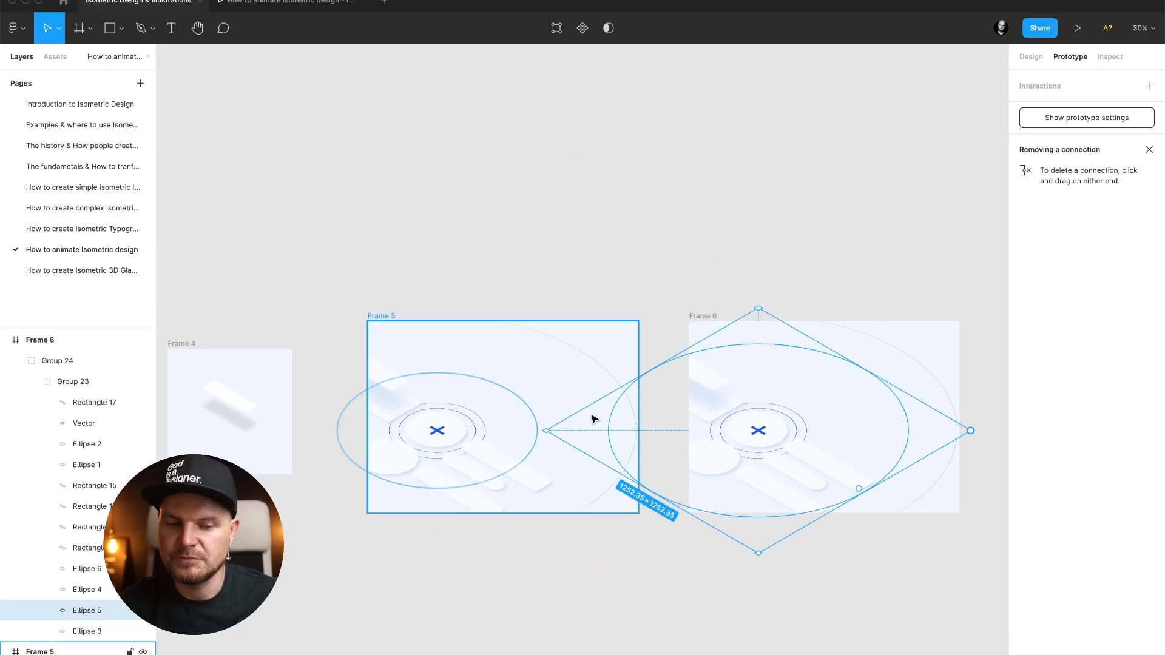
- Link the central circle, Ellipse 1, in Frame 5 to Frame 6 with an On click Smart animate interaction of 1000 ms
{"action": "double_click", "coordinate": [439, 432]}
{"action": "double_click", "coordinate": [454, 434]}
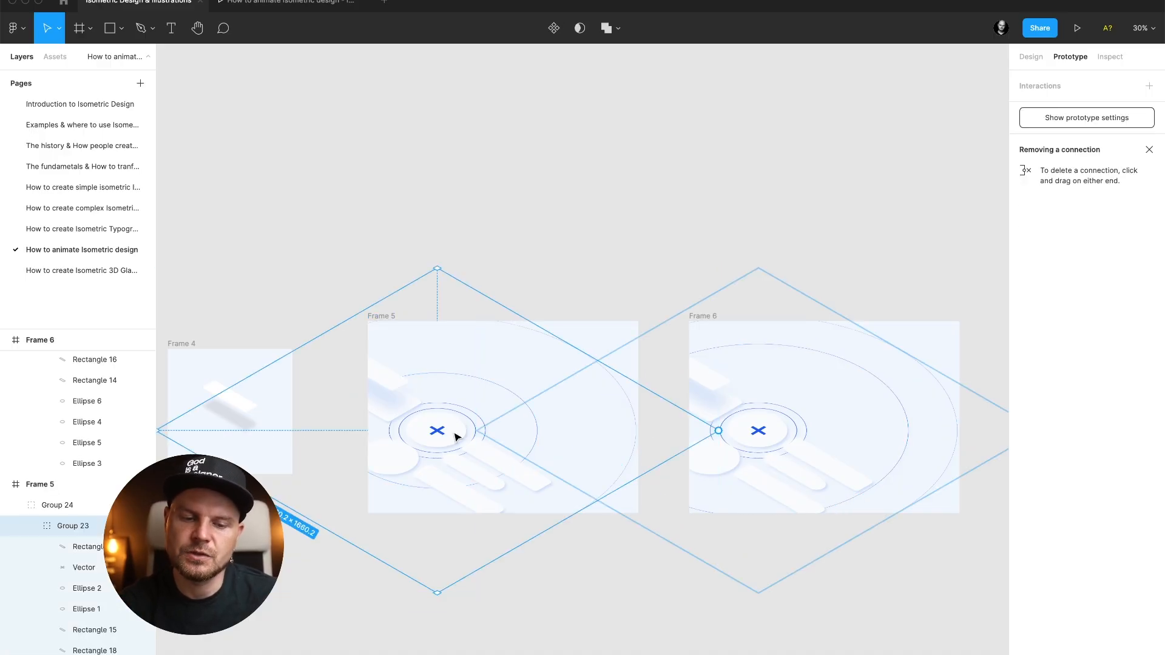
{"action": "double_click", "coordinate": [457, 437]}
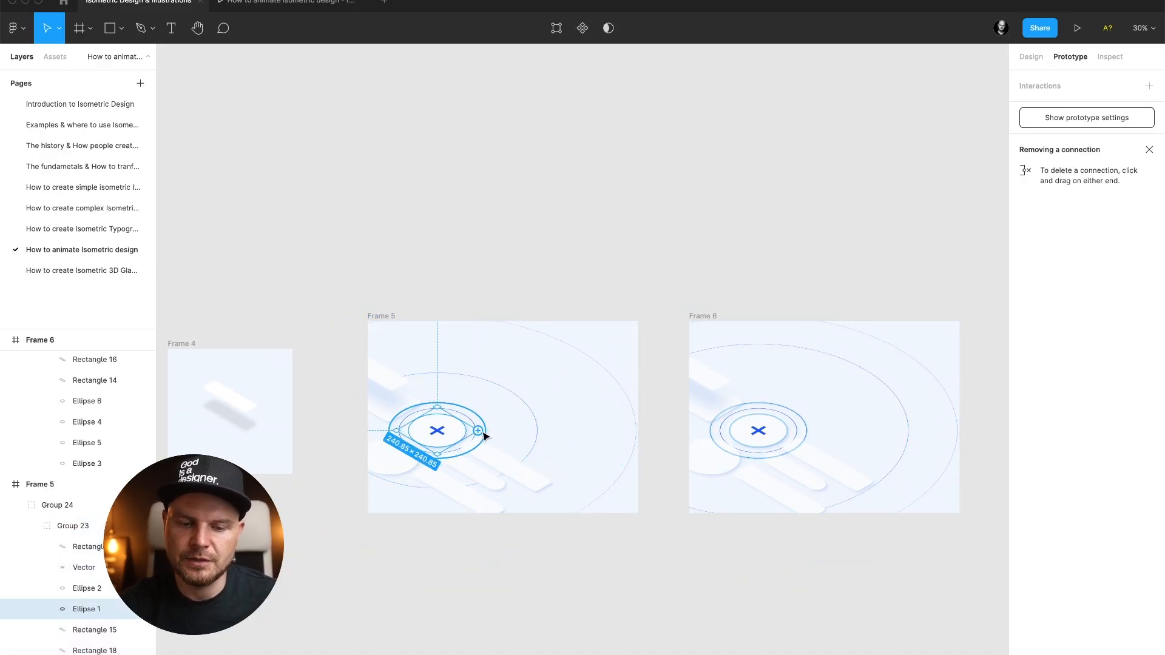
{"action": "left_click_drag", "start_coordinate": [479, 432], "coordinate": [726, 337]}
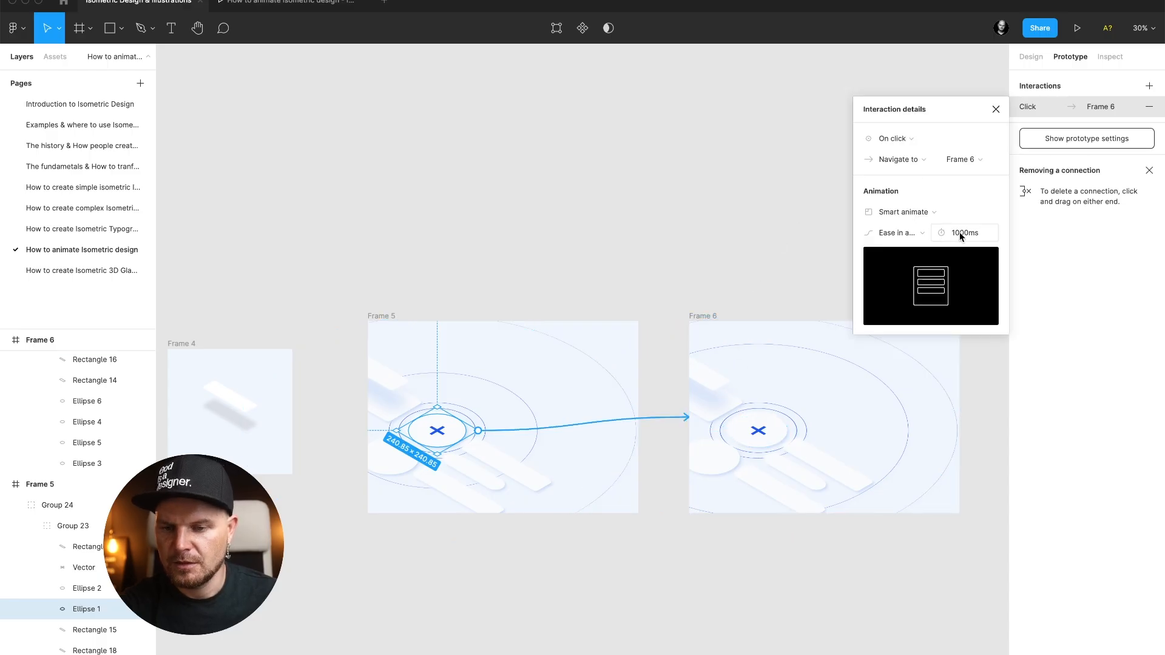
- Connect Frame 6 back to Frame 5 with an After delay trigger of 500 ms
{"action": "left_click", "coordinate": [713, 318]}
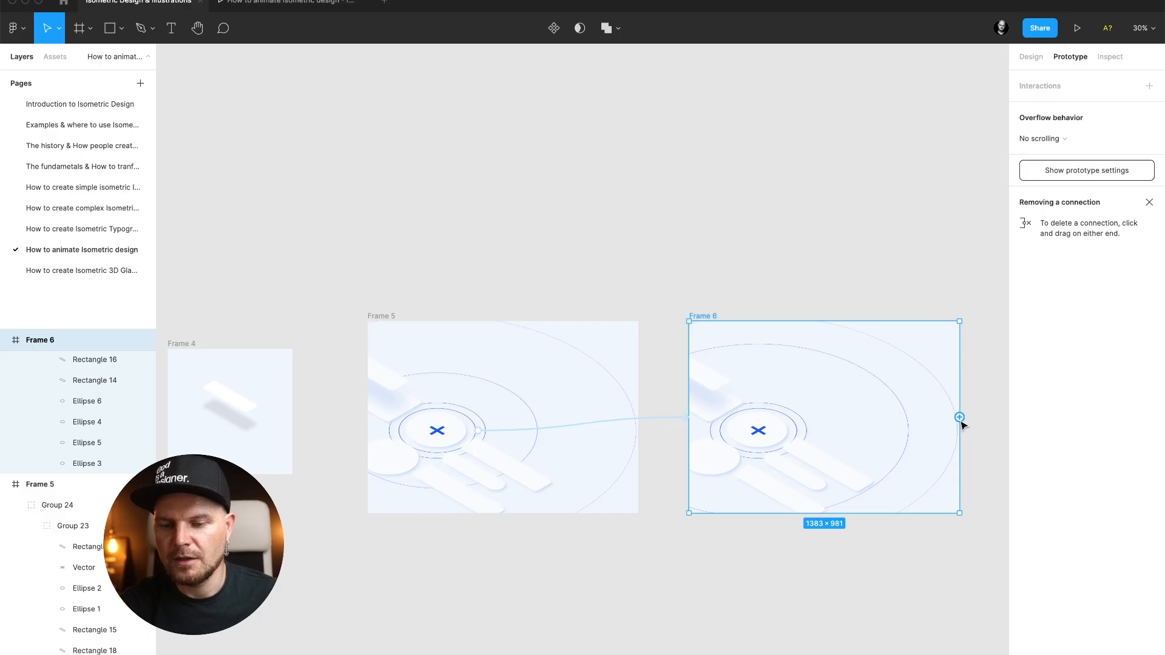
{"action": "left_click_drag", "start_coordinate": [959, 417], "coordinate": [395, 337]}
{"action": "left_click", "coordinate": [892, 139]}
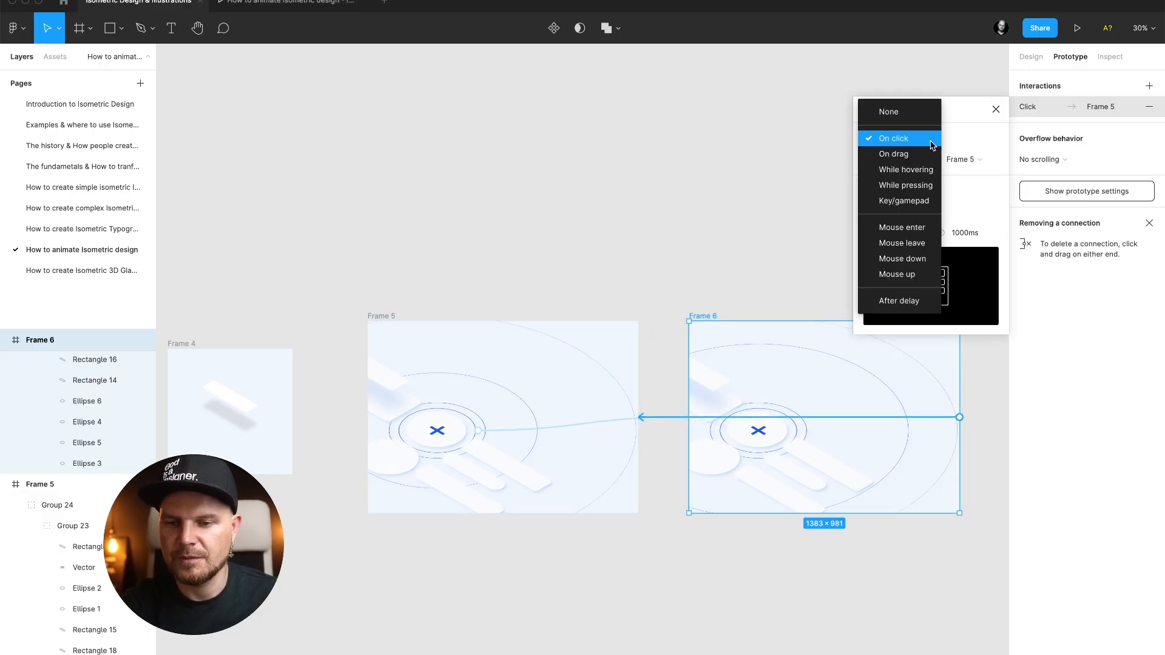
{"action": "left_click", "coordinate": [896, 302]}
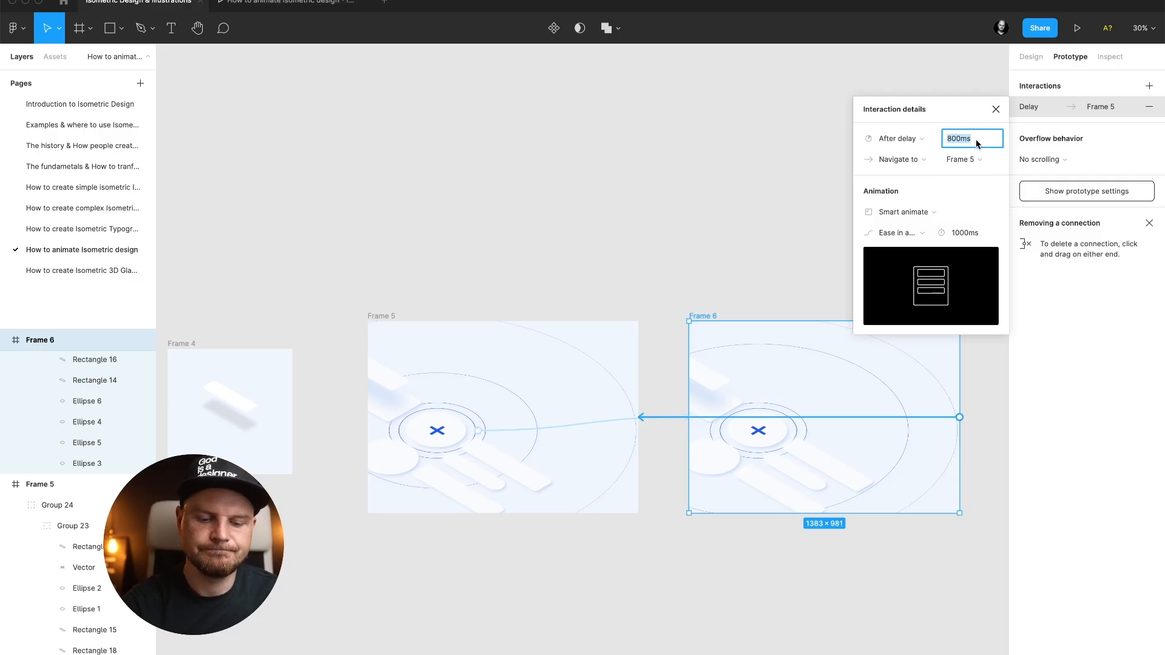
{"action": "type", "text": "500"}
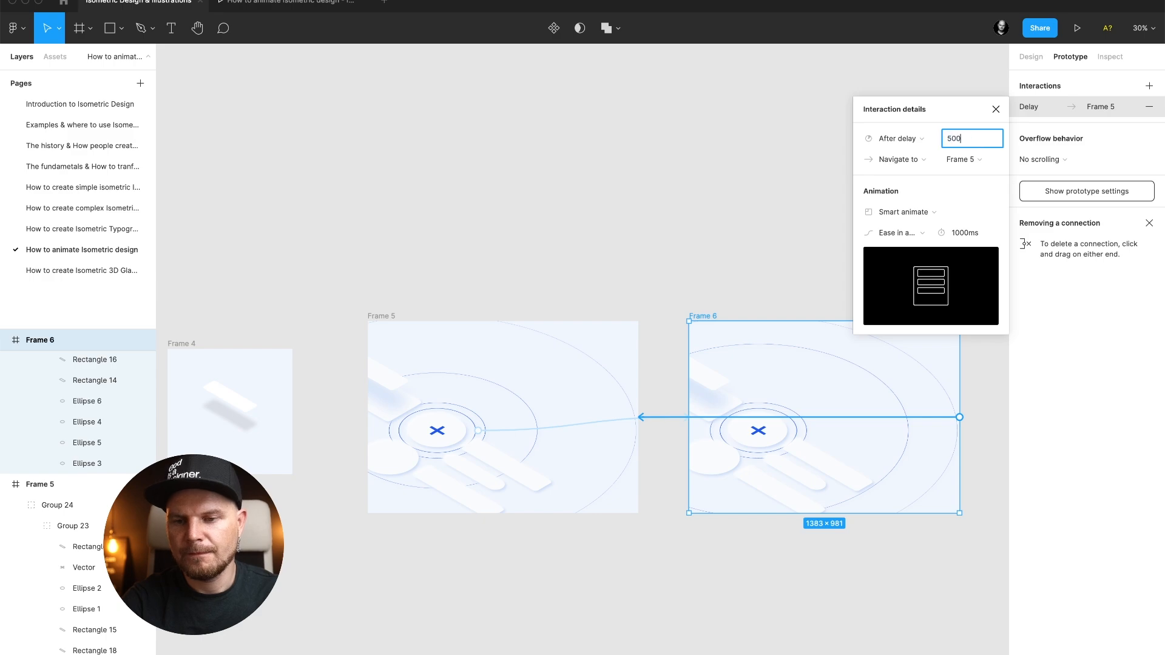
{"action": "key", "text": "Tab"}
- Set the Smart animate duration of the return connection to 500 ms and finish editing the interaction
{"action": "left_click", "coordinate": [965, 233]}
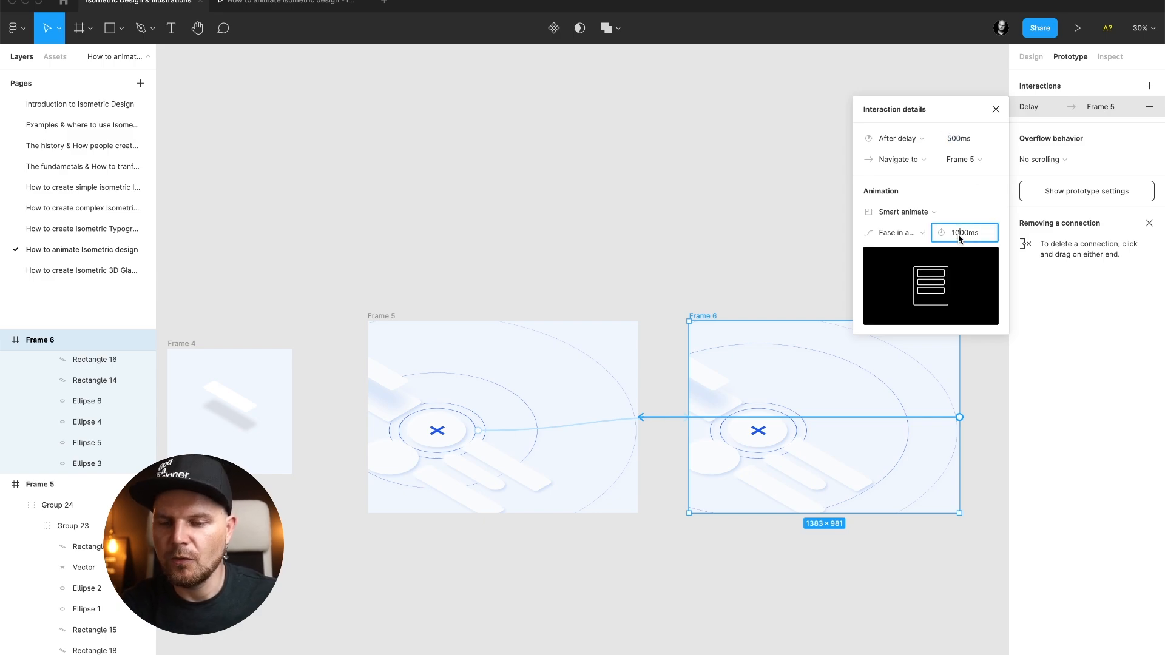
{"action": "type", "text": "500"}
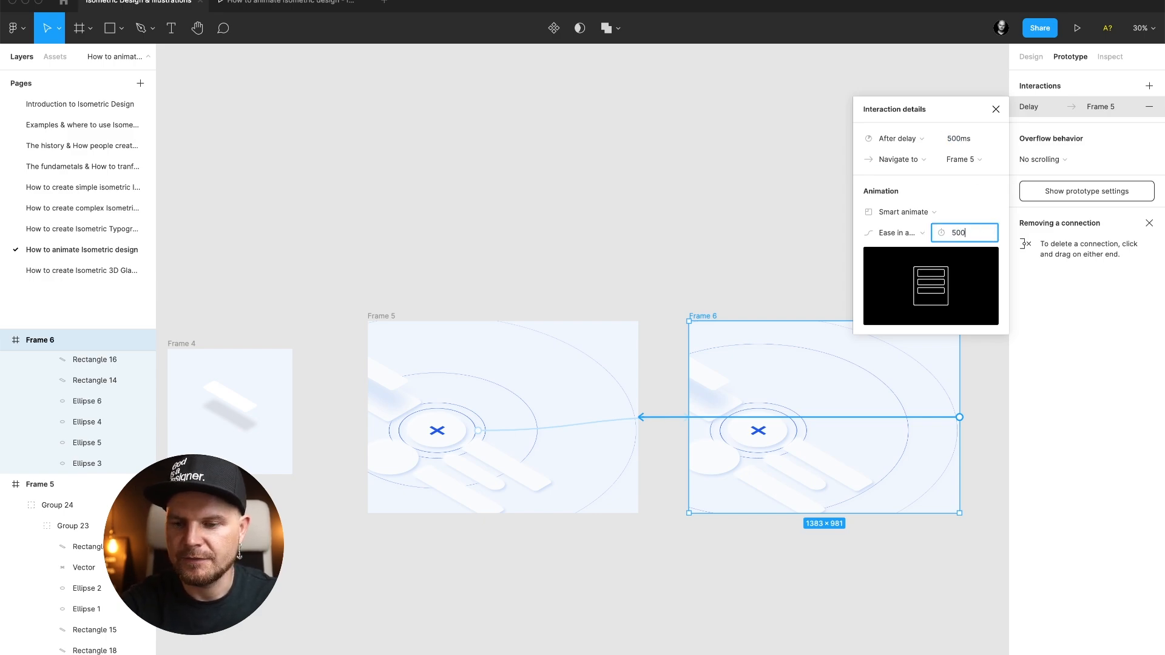
{"action": "key", "text": "Return"}
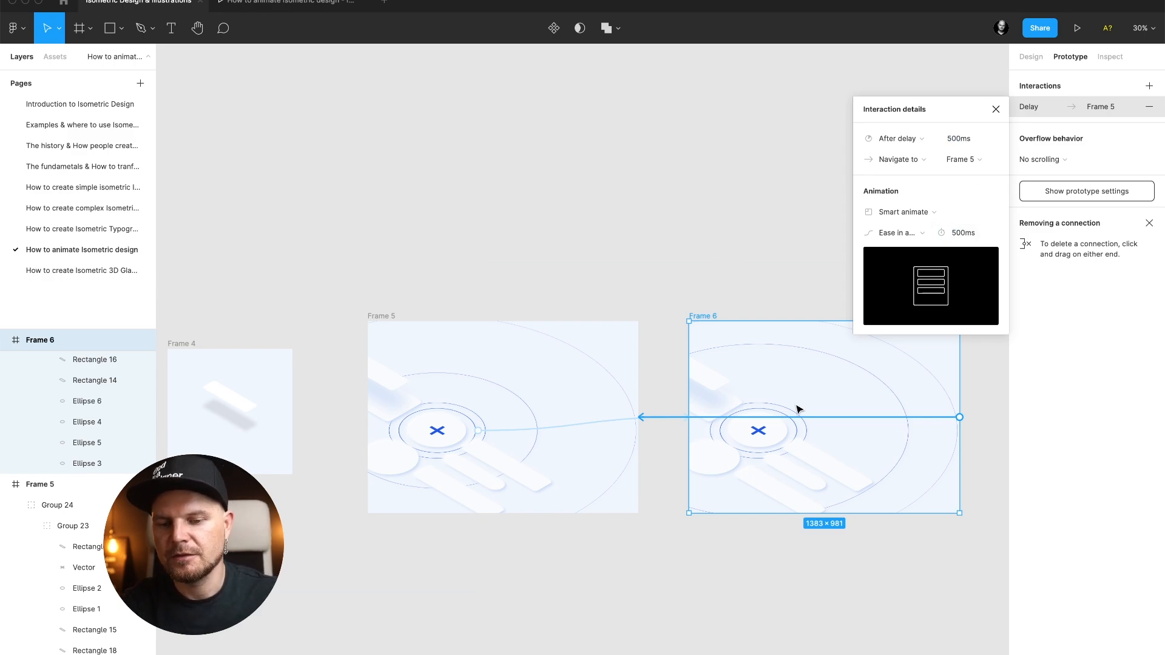
{"action": "left_click", "coordinate": [995, 109]}
- Make Frame 5 the prototype's starting frame and preview its animation from the beginning, closing the preview when done
{"action": "scroll", "coordinate": [236, 299], "scroll_direction": "left", "scroll_amount": 5}
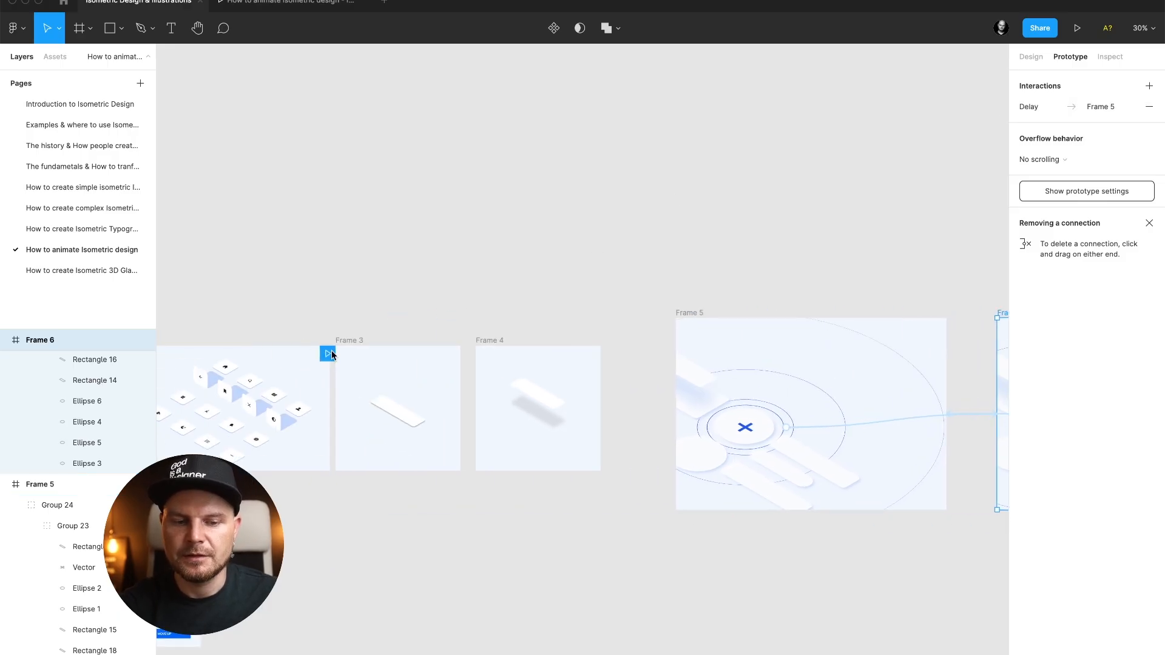
{"action": "left_click_drag", "start_coordinate": [331, 352], "coordinate": [675, 329]}
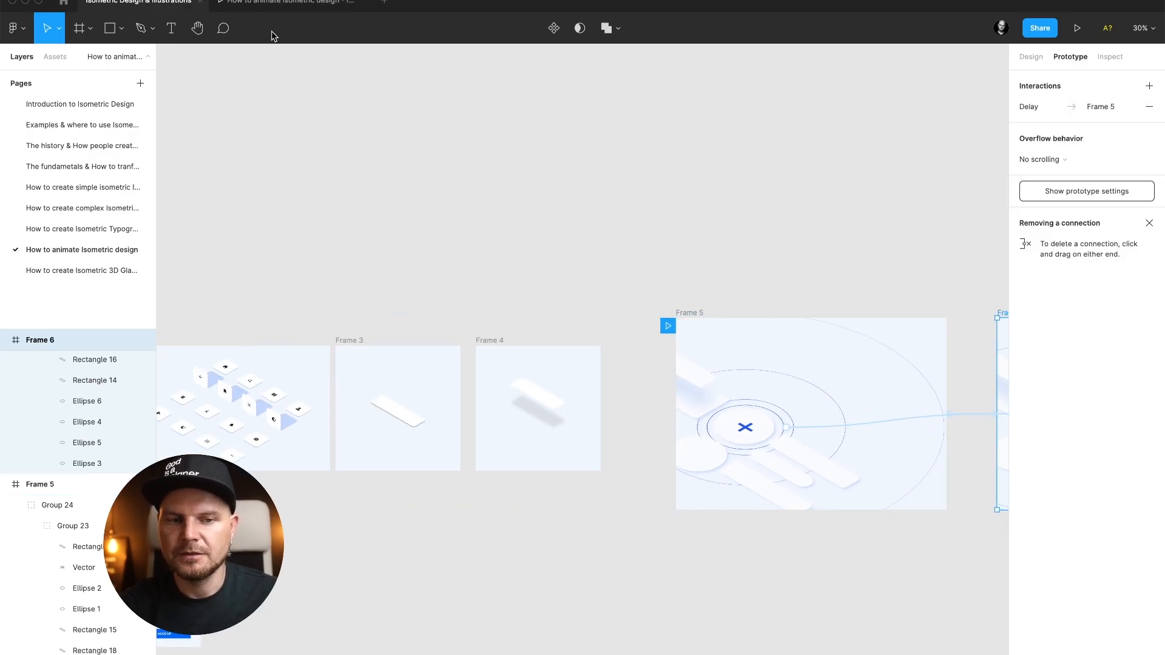
{"action": "left_click", "coordinate": [273, 3]}
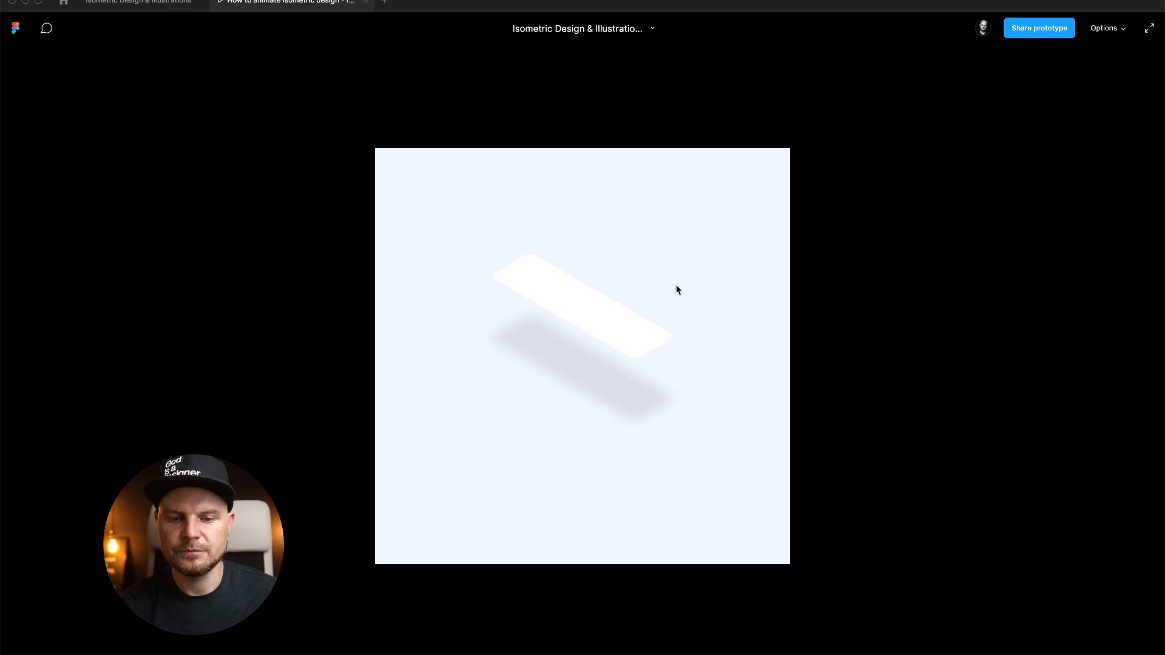
{"action": "key", "text": "r"}
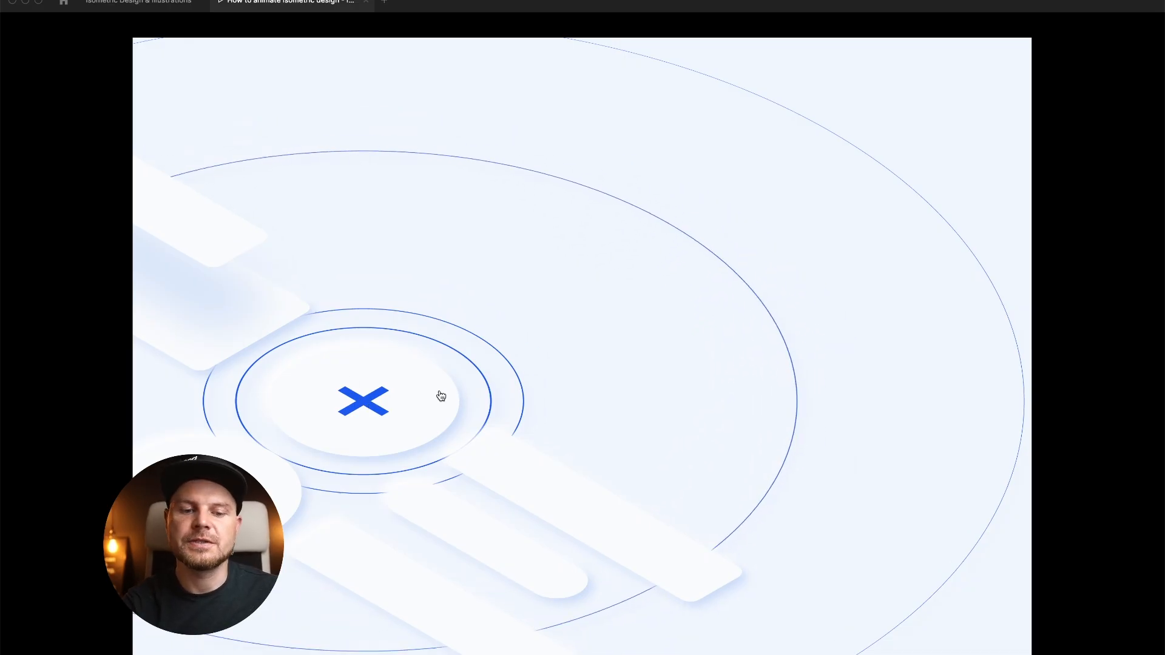
{"action": "left_click", "coordinate": [367, 3]}
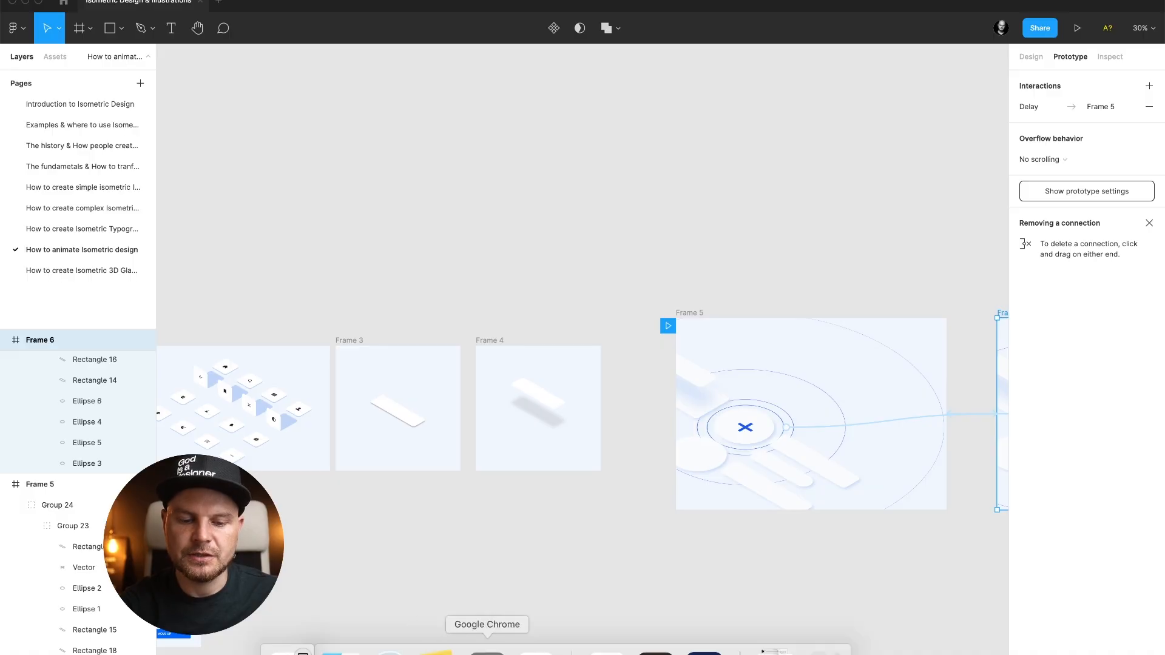
{"action": "left_click", "coordinate": [480, 643]}
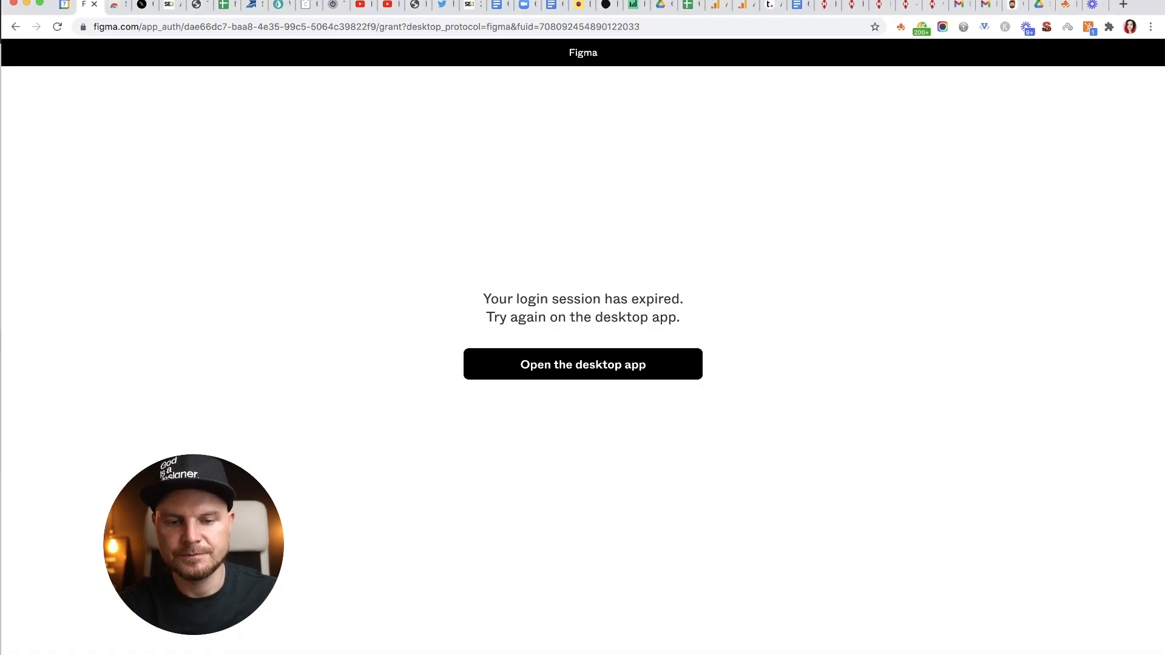
{"action": "mouse_move", "coordinate": [487, 653]}
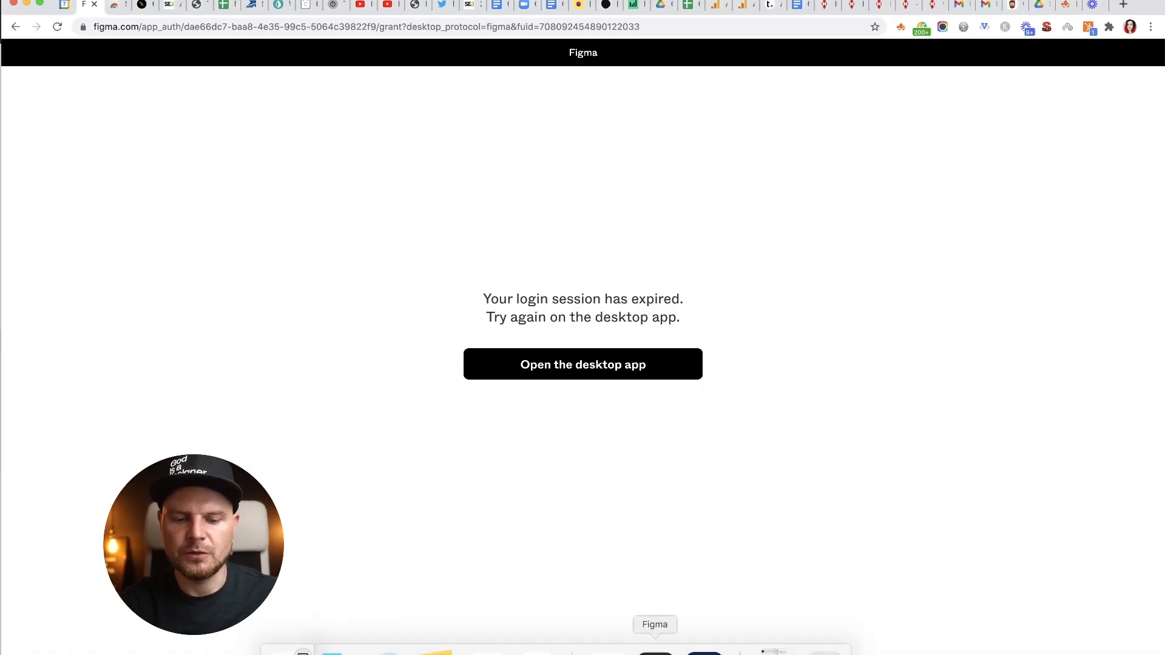
{"action": "left_click", "coordinate": [655, 651]}
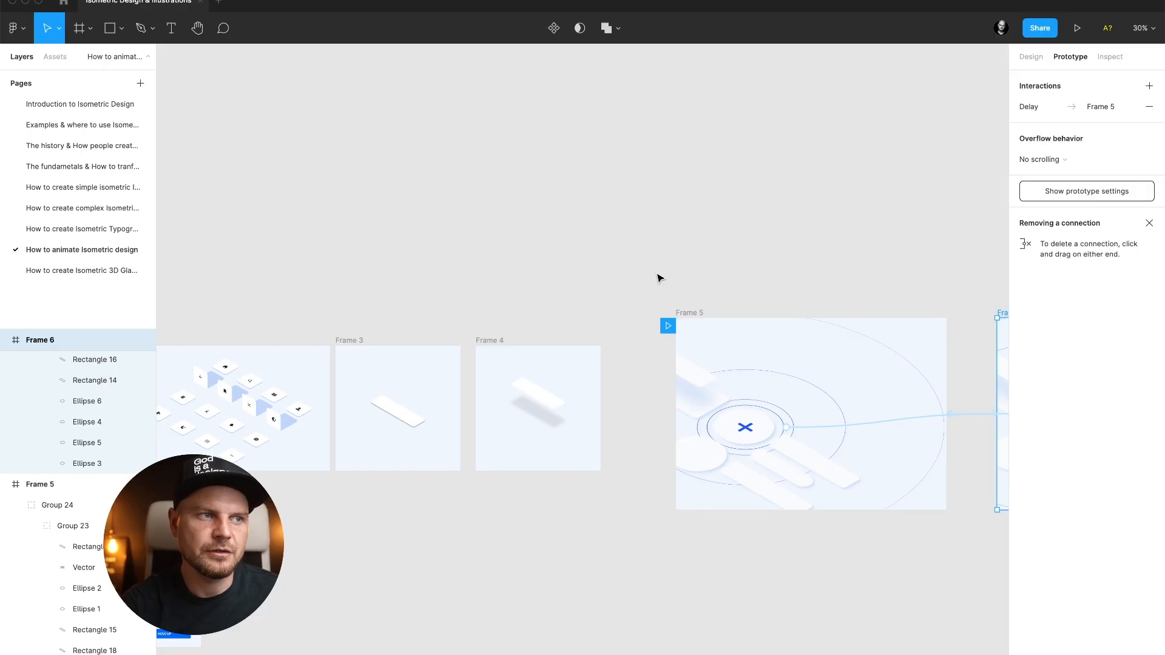
- Delete Frame 5 and Frame 6 with the circular illustration from the page
{"action": "scroll", "coordinate": [660, 278], "scroll_direction": "down", "scroll_amount": 1}
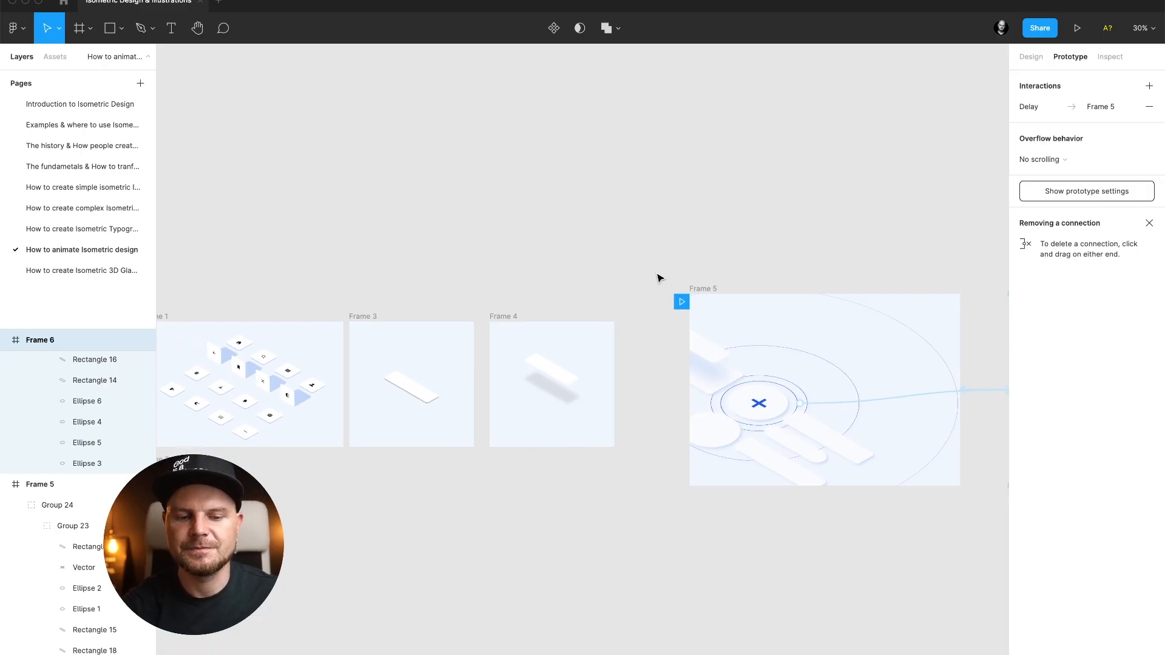
{"action": "scroll", "coordinate": [661, 278], "scroll_direction": "down", "scroll_amount": 3}
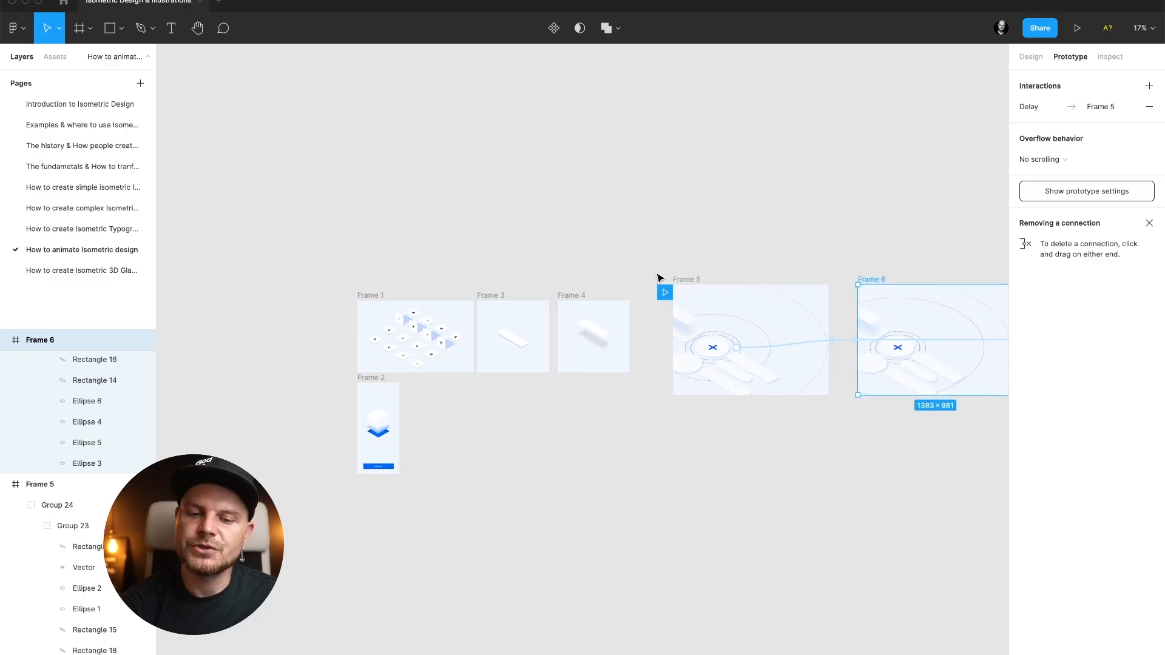
{"action": "scroll", "coordinate": [660, 274], "scroll_direction": "right", "scroll_amount": 1}
{"action": "left_click_drag", "start_coordinate": [597, 254], "coordinate": [974, 427]}
{"action": "key", "text": "Delete"}
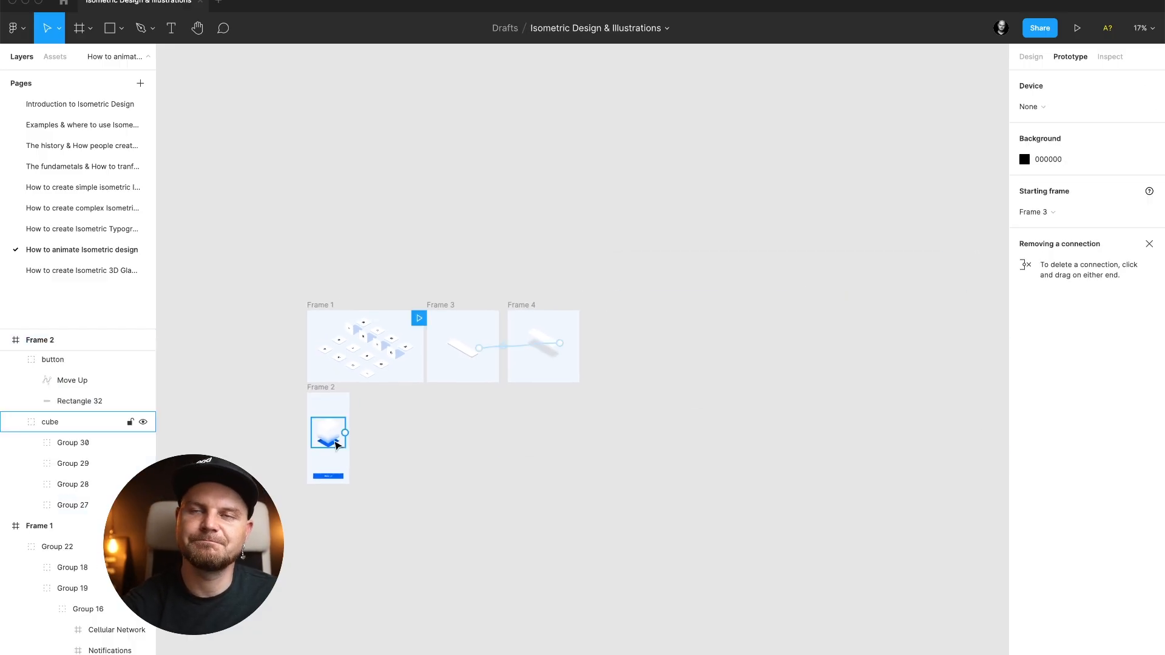
- Draw a new frame about 1221 × 801 beside Frame 2, below Frame 1 and Frame 3
{"action": "scroll", "coordinate": [334, 438], "scroll_direction": "up", "scroll_amount": 5}
{"action": "scroll", "coordinate": [334, 442], "scroll_direction": "up", "scroll_amount": 2}
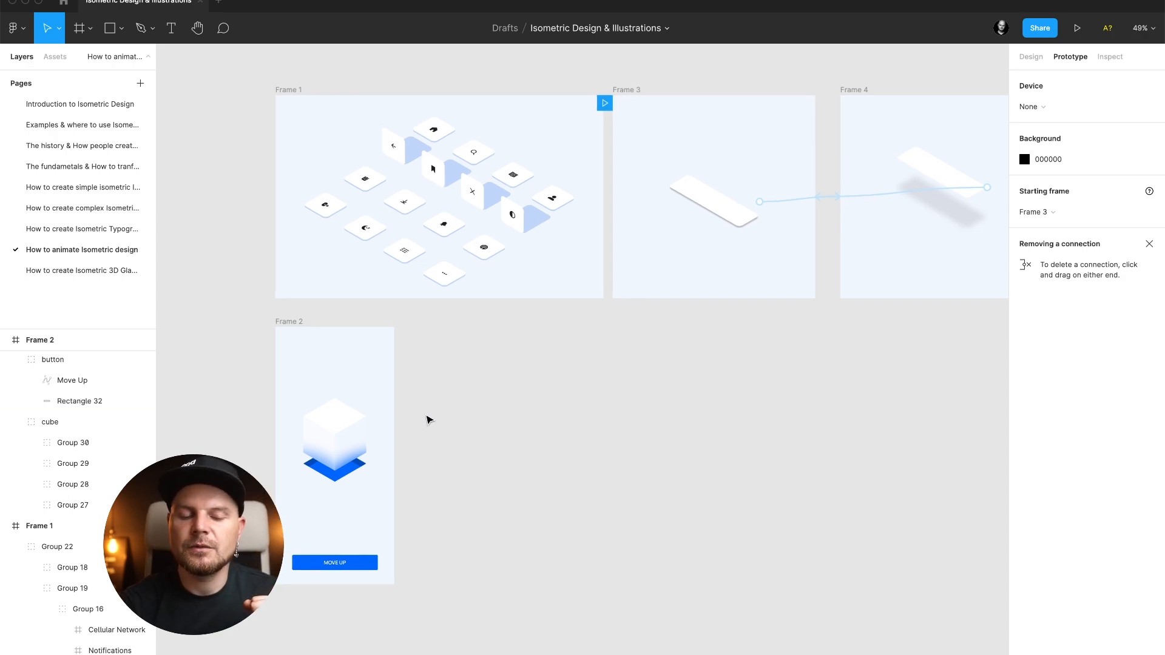
{"action": "key", "text": "f"}
{"action": "left_click_drag", "start_coordinate": [428, 326], "coordinate": [816, 581]}
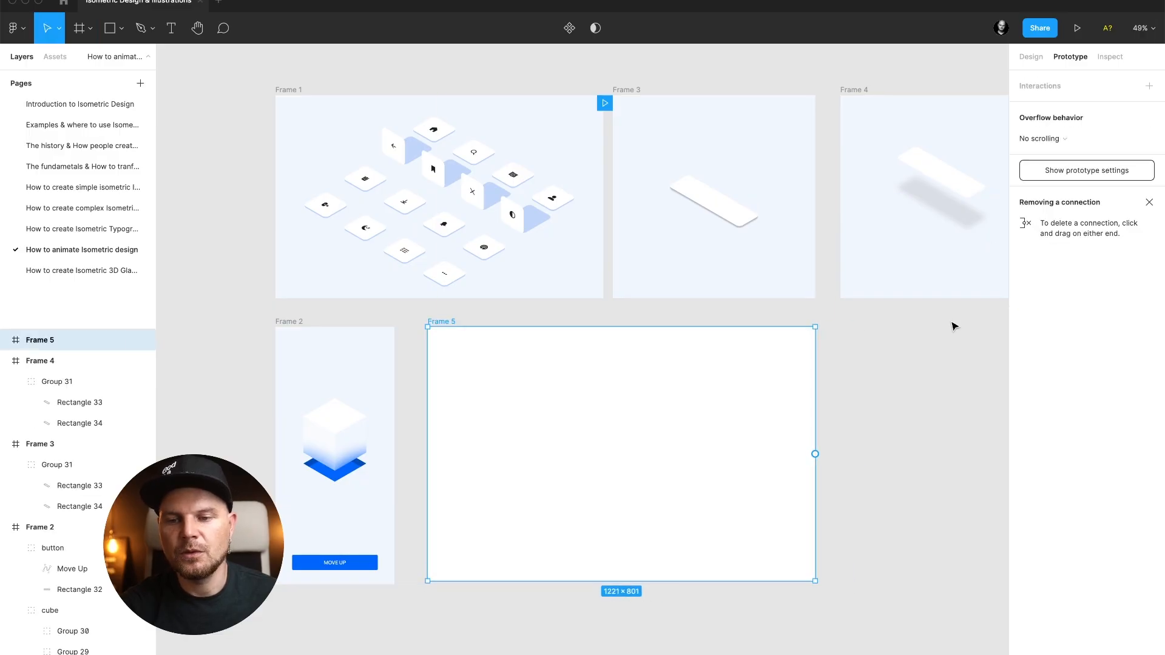
- Increase the new frame's height to 812 and fill it with the light blue F1F6FE of the neighbouring frames
{"action": "left_click", "coordinate": [1042, 60]}
{"action": "left_click_drag", "start_coordinate": [639, 582], "coordinate": [639, 587]}
{"action": "key", "text": "i"}
{"action": "left_click", "coordinate": [945, 107]}
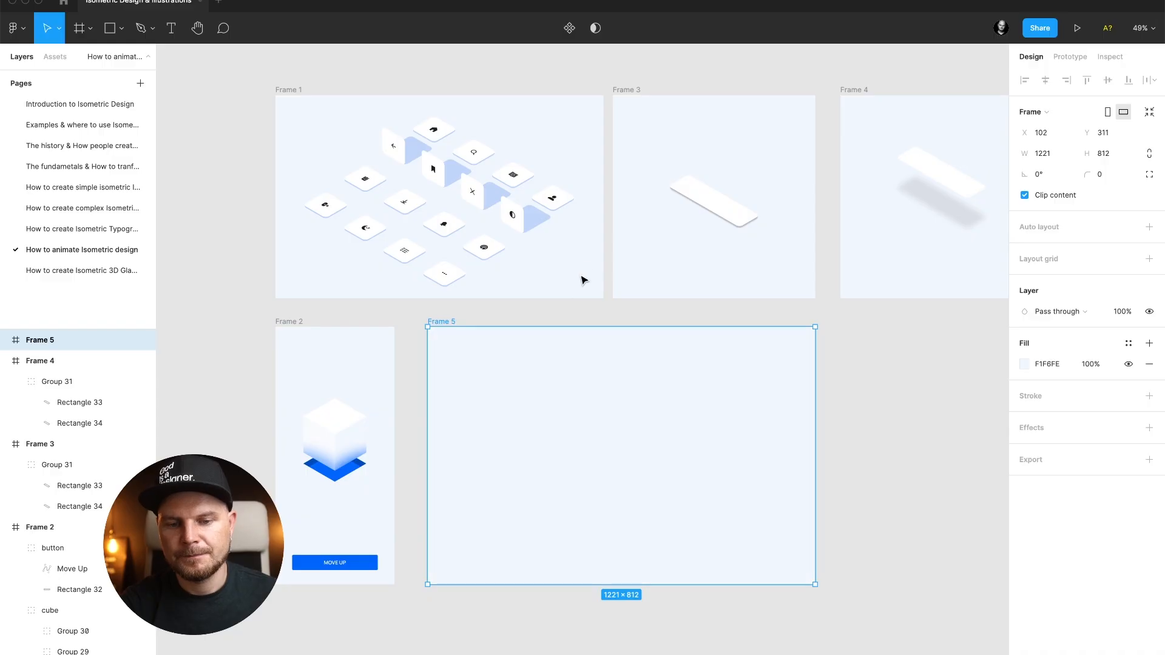
- Turn Frame 2 with the cube into a component and place an instance of it in the middle of Frame 5
{"action": "left_click", "coordinate": [293, 324]}
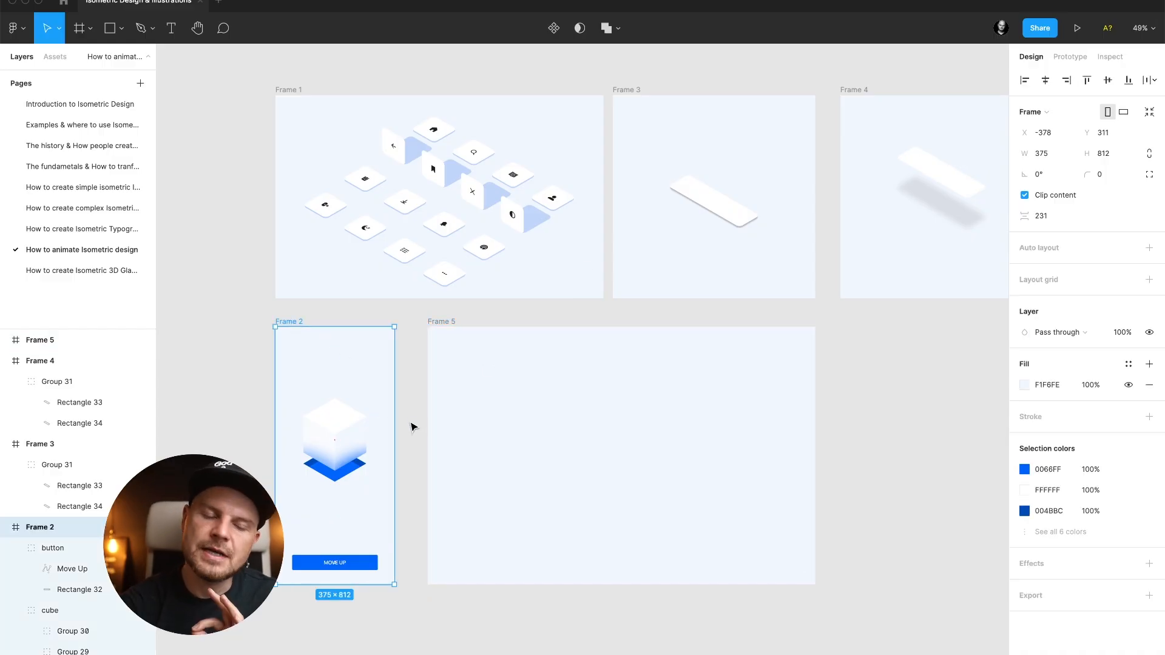
{"action": "scroll", "coordinate": [346, 553], "scroll_direction": "up", "scroll_amount": 3}
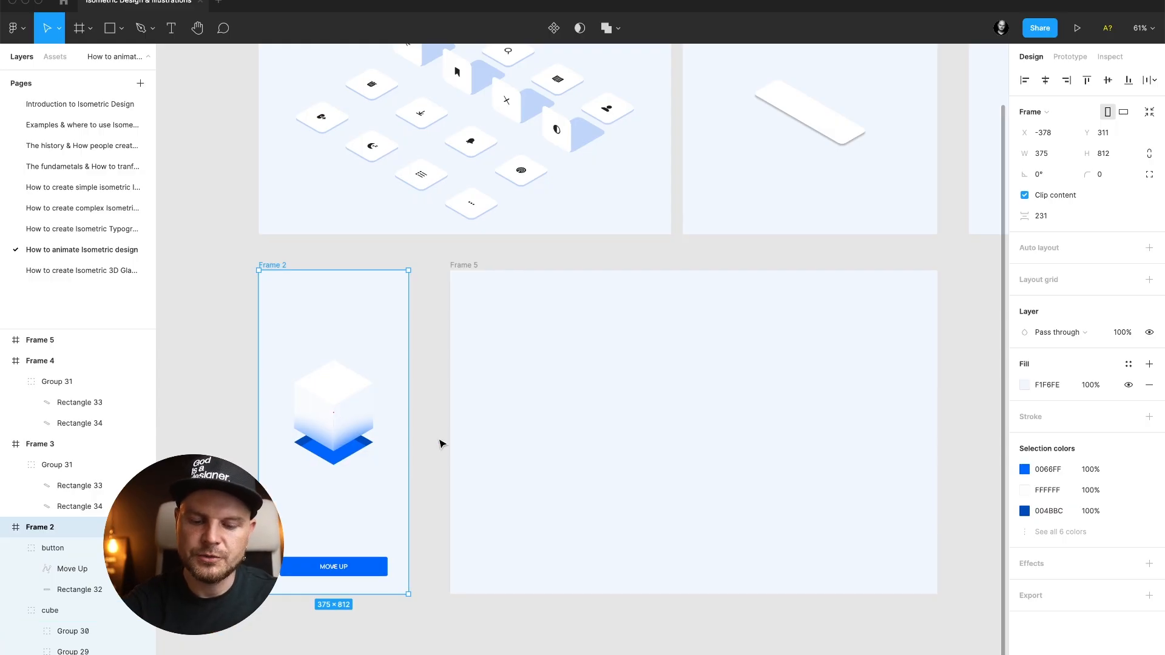
{"action": "key", "text": "ctrl+alt+k"}
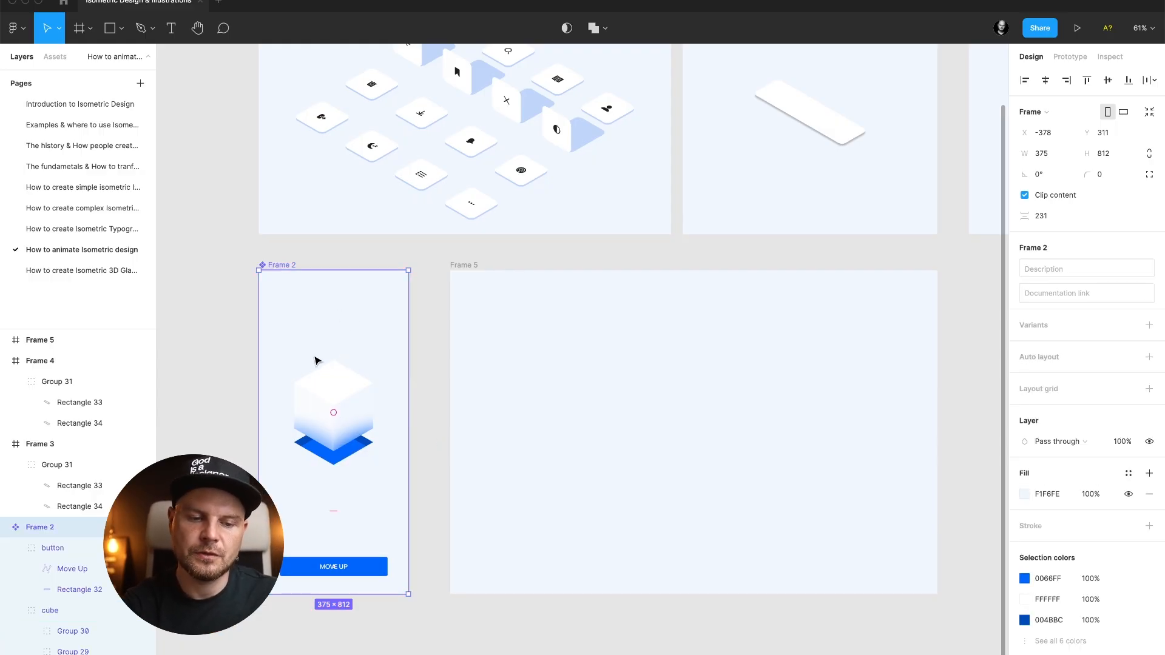
{"action": "left_click_drag", "start_coordinate": [316, 362], "coordinate": [679, 363]}
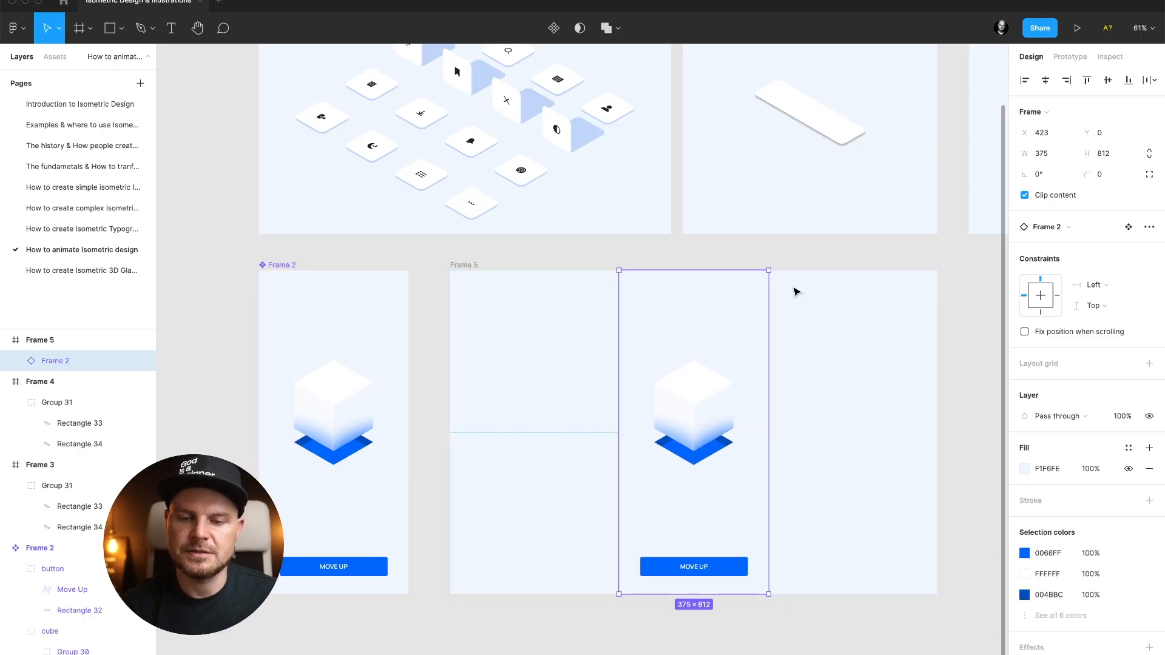
- Change Frame 5's fill to white (fff)
{"action": "left_click", "coordinate": [464, 265]}
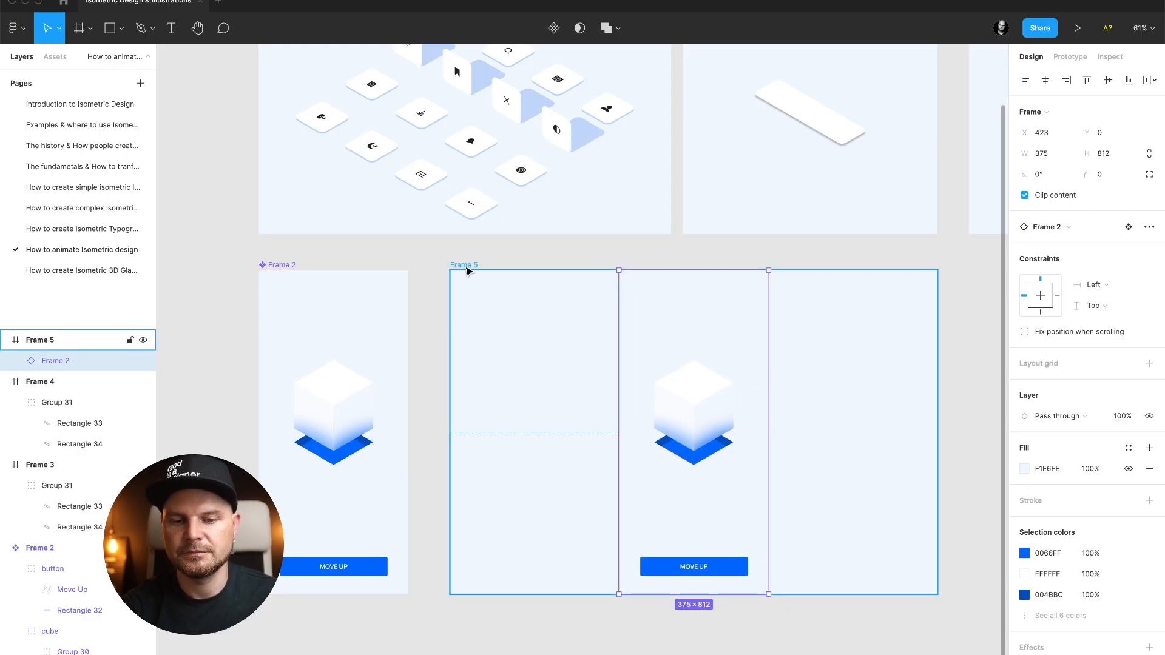
{"action": "left_click", "coordinate": [1055, 364]}
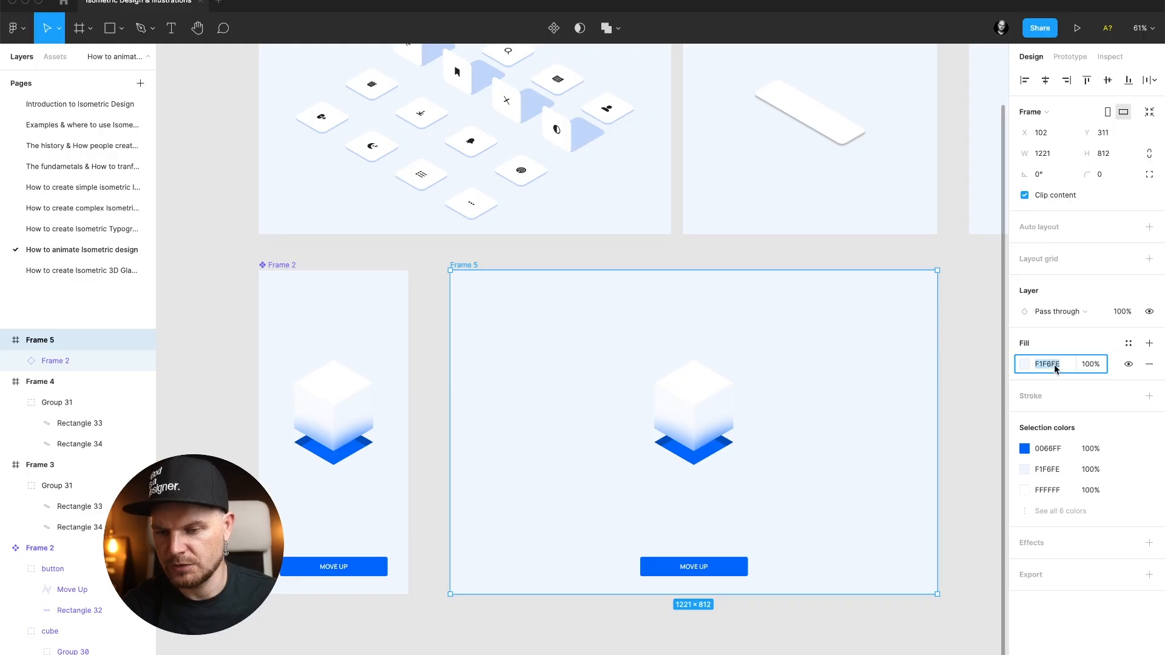
{"action": "type", "text": "fff"}
{"action": "key", "text": "Return"}
- Inspect the cube and button layers nested inside the Frame 2 instance
{"action": "left_click", "coordinate": [734, 434]}
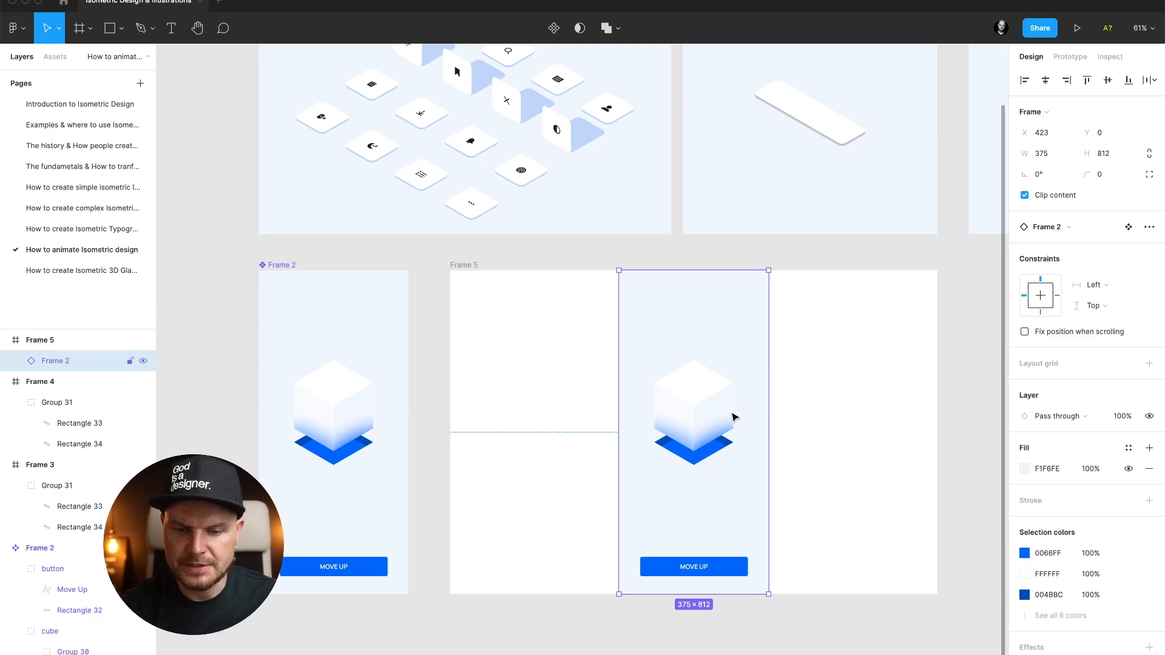
{"action": "double_click", "coordinate": [710, 412]}
{"action": "scroll", "coordinate": [707, 412], "scroll_direction": "right", "scroll_amount": 1}
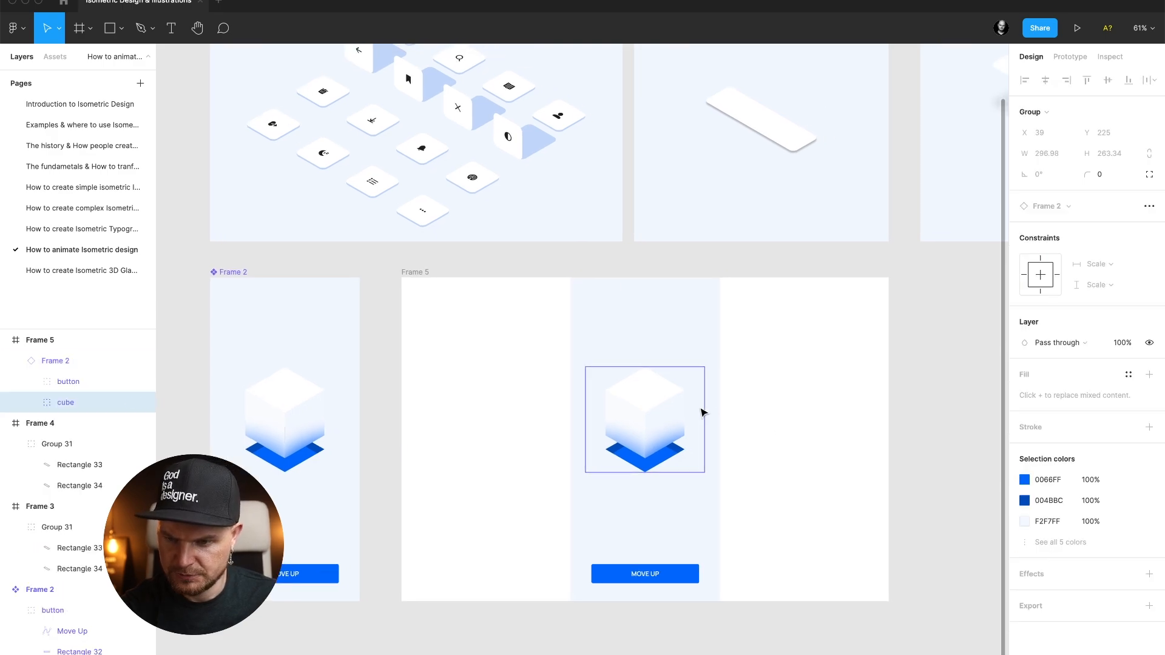
{"action": "left_click", "coordinate": [677, 350]}
{"action": "double_click", "coordinate": [671, 574]}
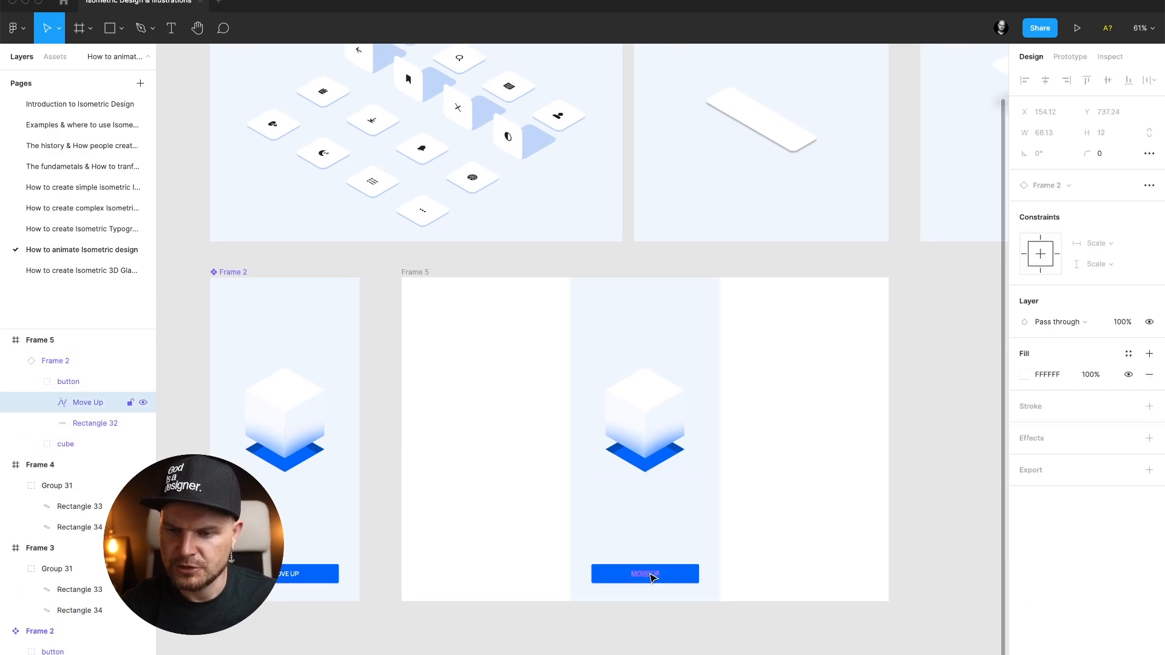
- Rotate the Frame 2 instance counterclockwise to 45° and wrap it in a group
{"action": "left_click", "coordinate": [684, 483]}
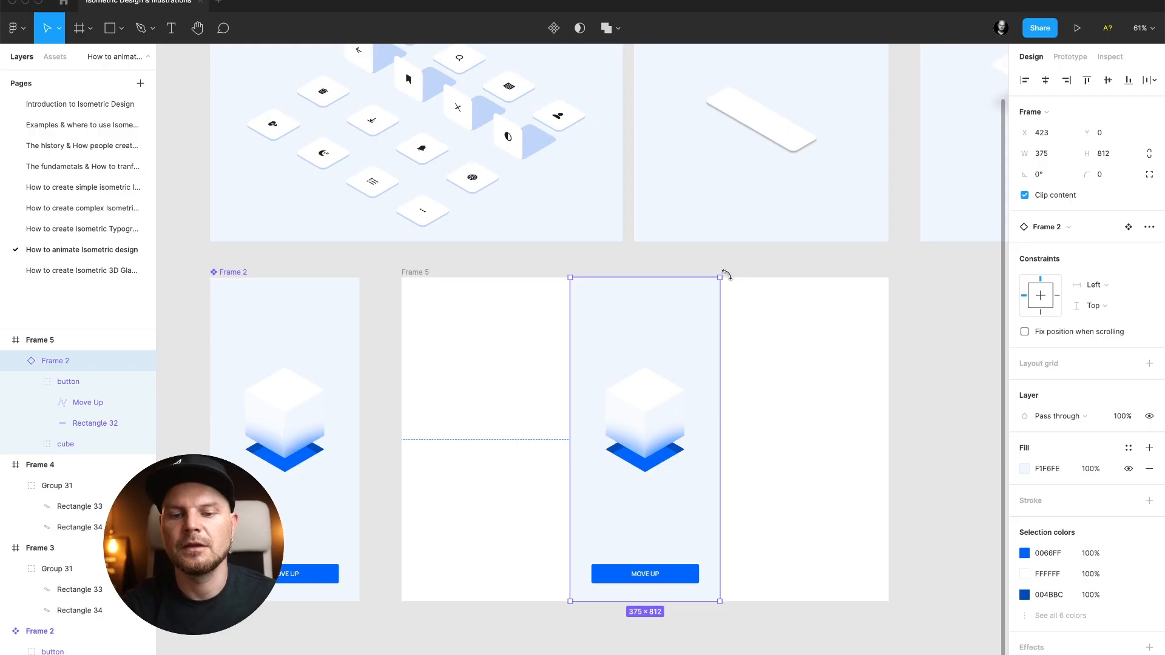
{"action": "left_click_drag", "start_coordinate": [726, 275], "coordinate": [592, 296]}
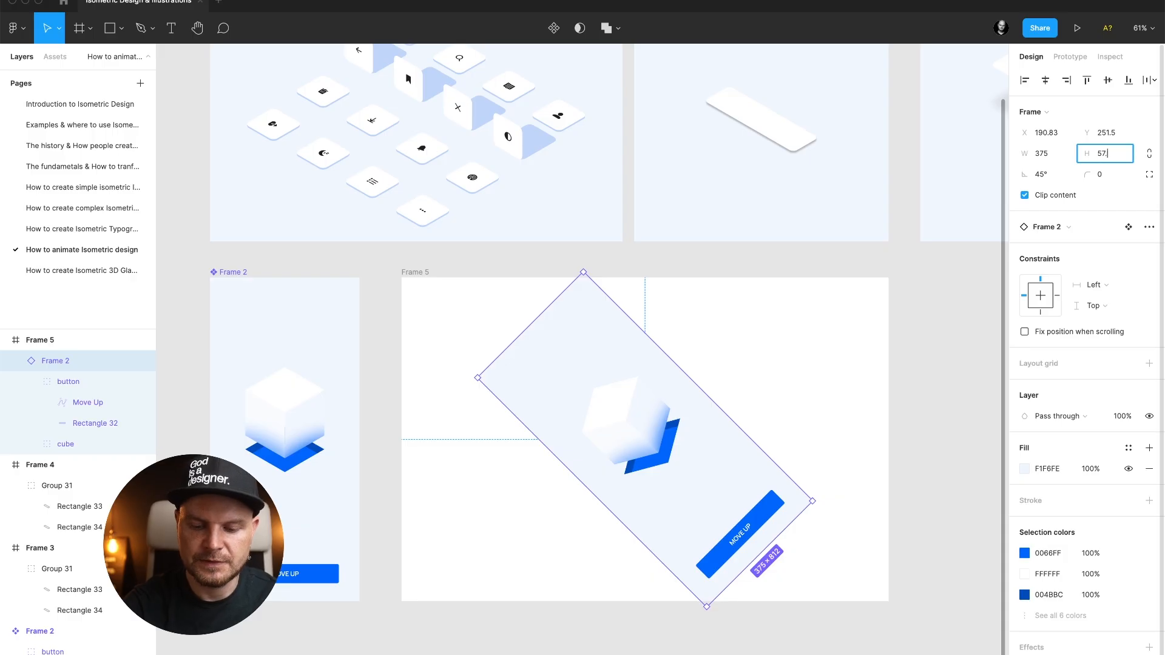
{"action": "key", "text": "Escape"}
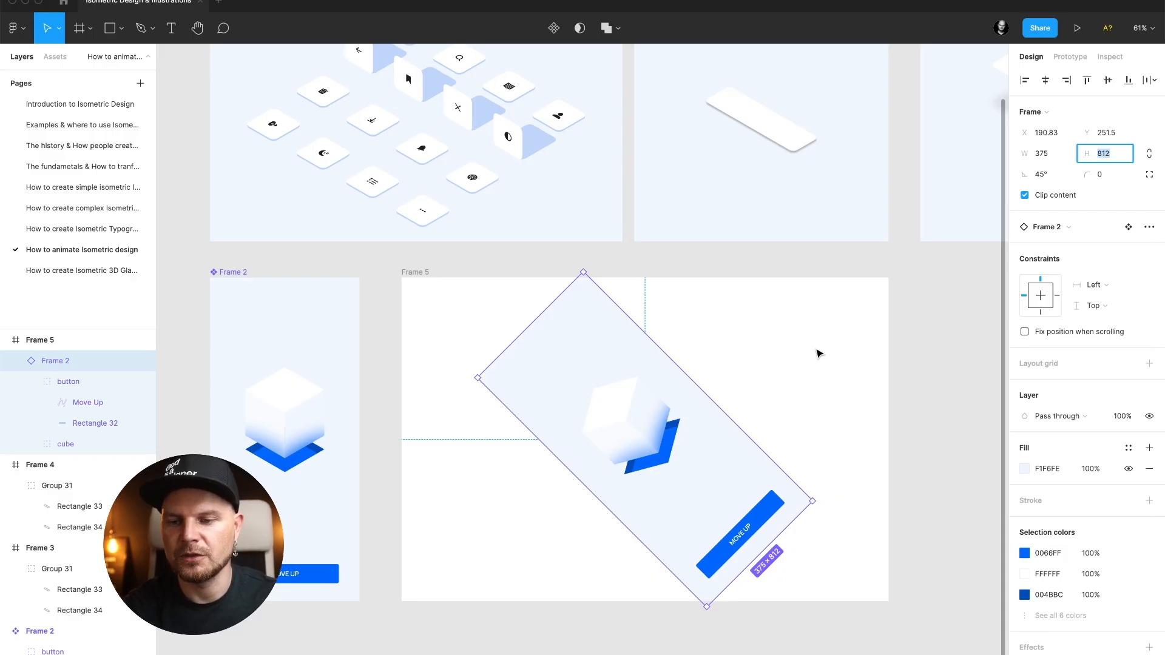
{"action": "left_click", "coordinate": [820, 355]}
{"action": "left_click", "coordinate": [720, 420]}
{"action": "key", "text": "super+g"}
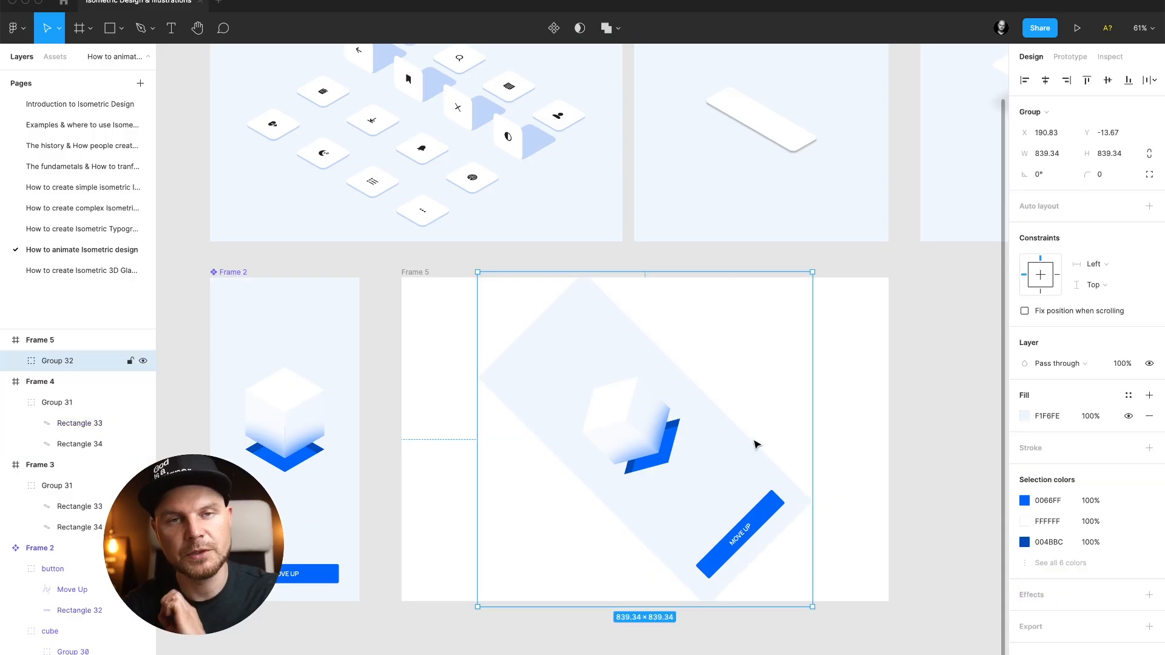
- Scale the group's height to 57.73% with its width kept, and centre the flattened group in Frame 5
{"action": "left_click", "coordinate": [1107, 153]}
{"action": "type", "text": "57"}
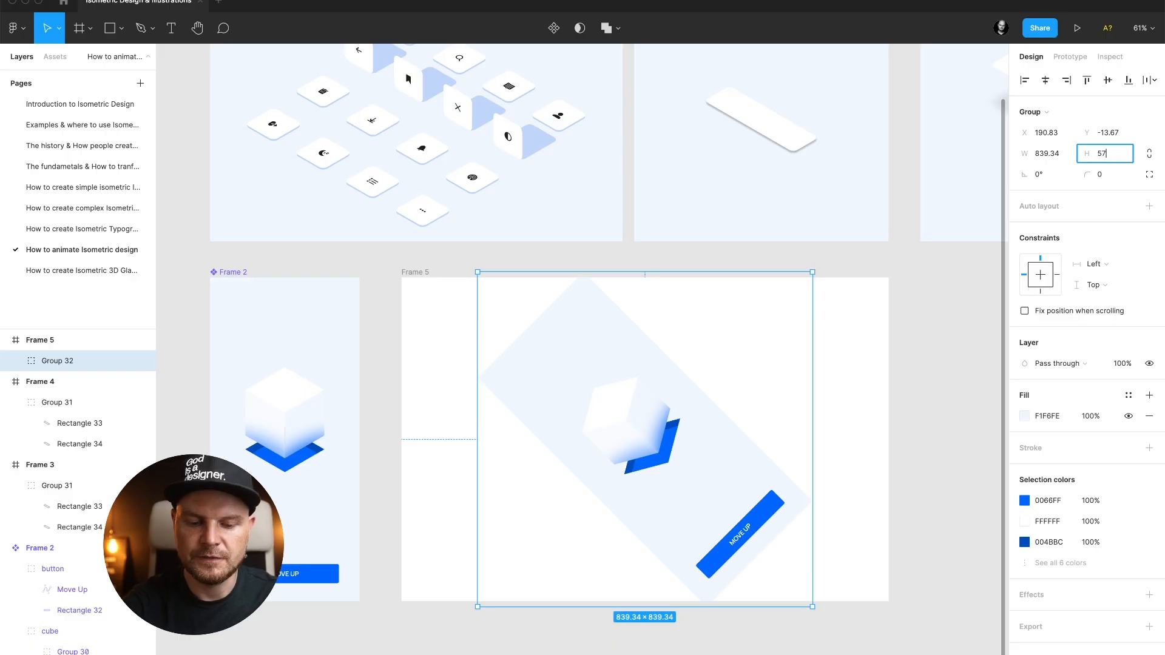
{"action": "type", "text": ".73%"}
{"action": "key", "text": "Return"}
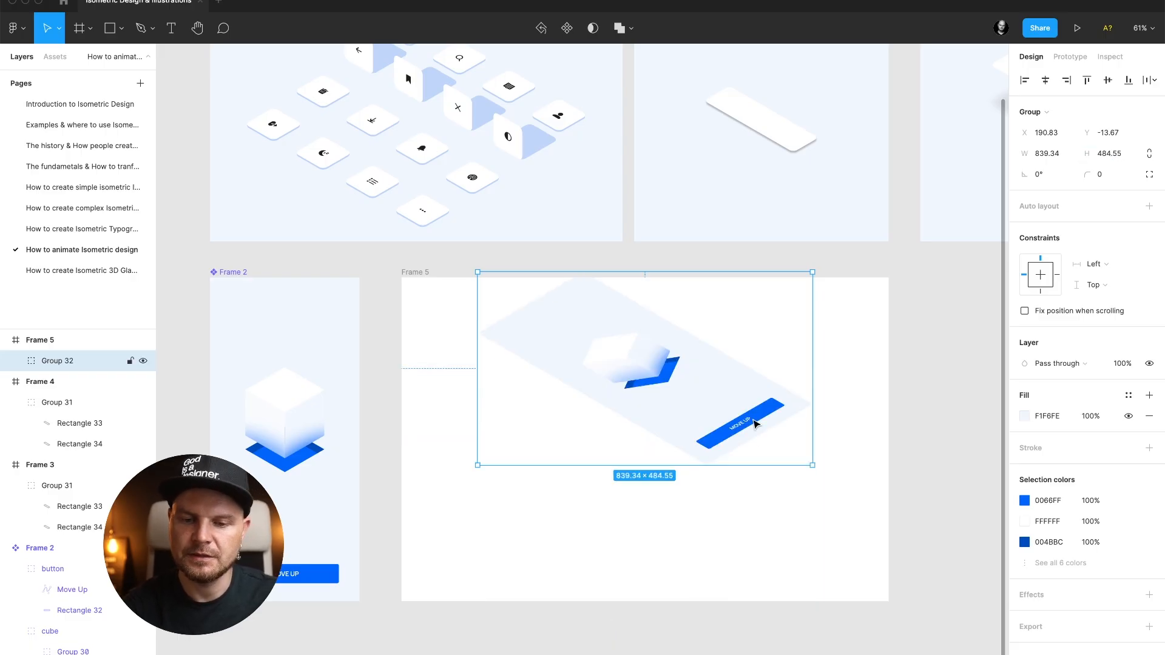
{"action": "left_click_drag", "start_coordinate": [680, 418], "coordinate": [678, 486]}
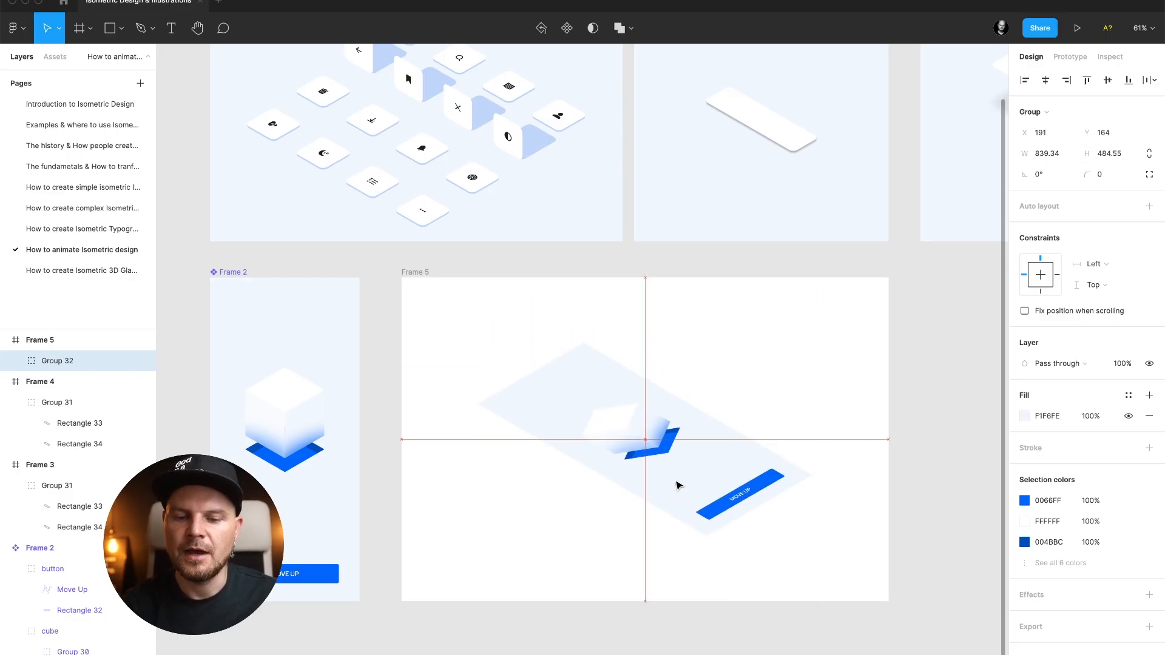
{"action": "left_click", "coordinate": [873, 393]}
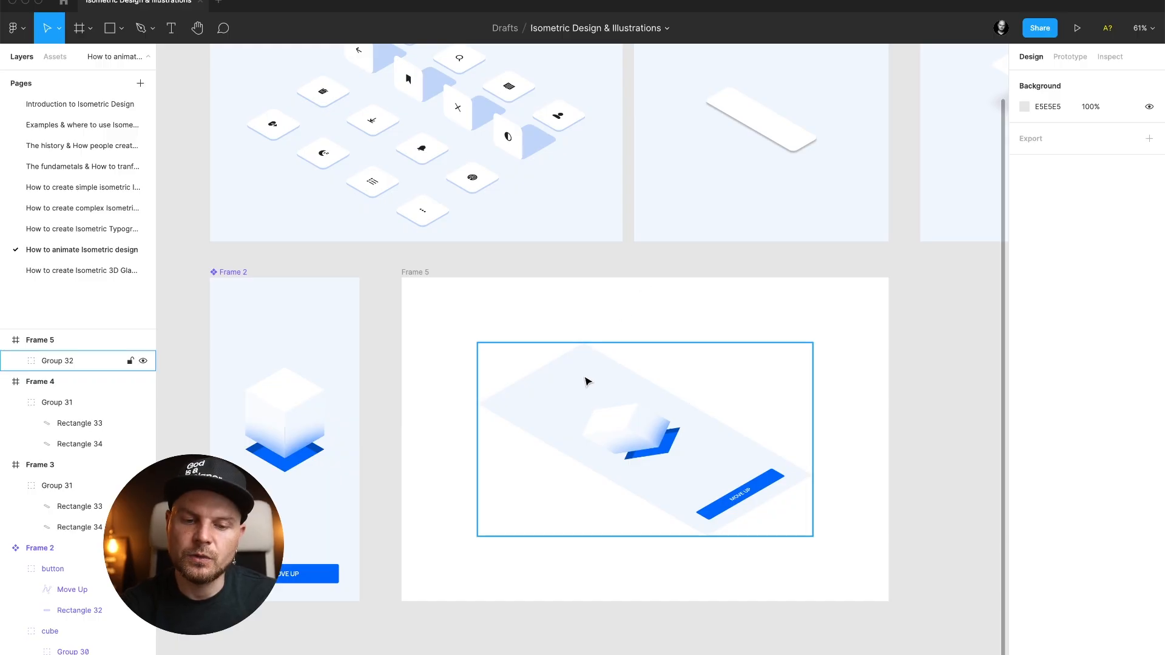
{"action": "left_click", "coordinate": [643, 400], "text": "super"}
{"action": "left_click", "coordinate": [507, 351]}
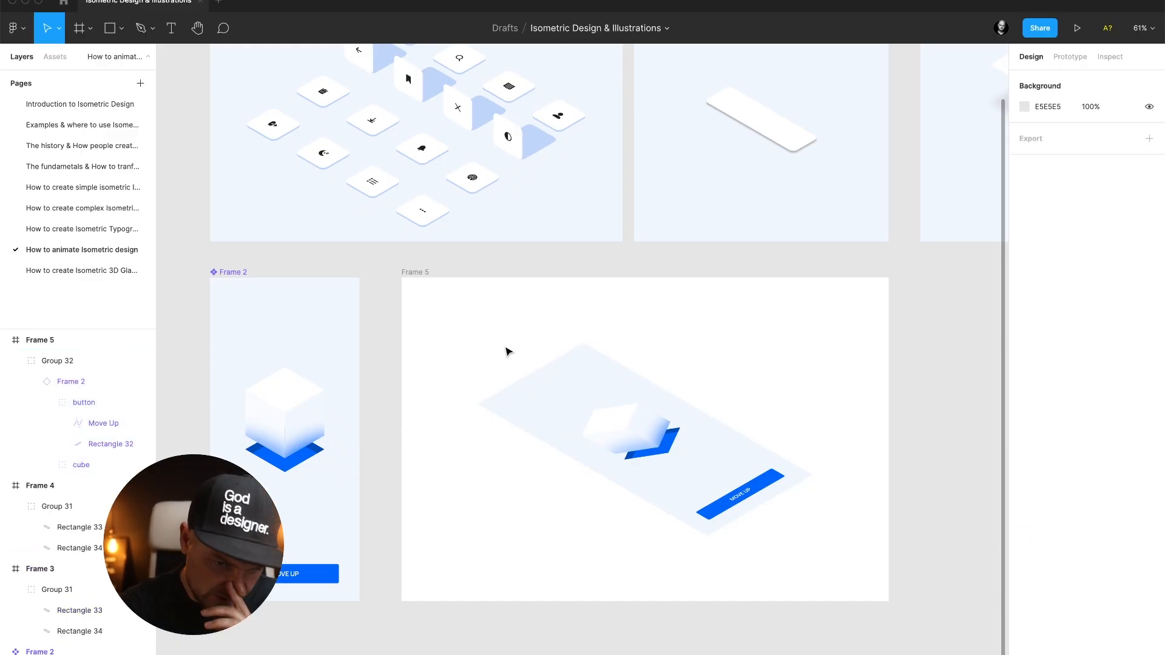
{"action": "left_click", "coordinate": [350, 360]}
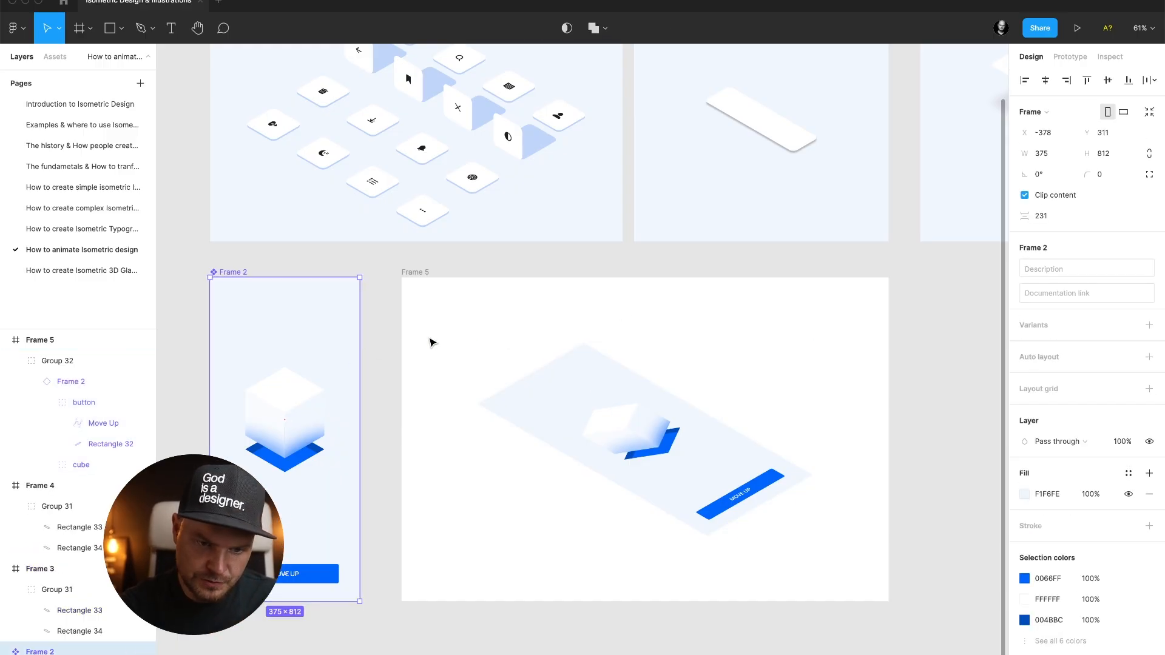
{"action": "left_click", "coordinate": [489, 322]}
{"action": "left_click", "coordinate": [562, 403]}
- Fill Frame 5 with the darker light blue C1D6FB sampled from the tile shadows in Frame 1's illustration
{"action": "left_click", "coordinate": [643, 316]}
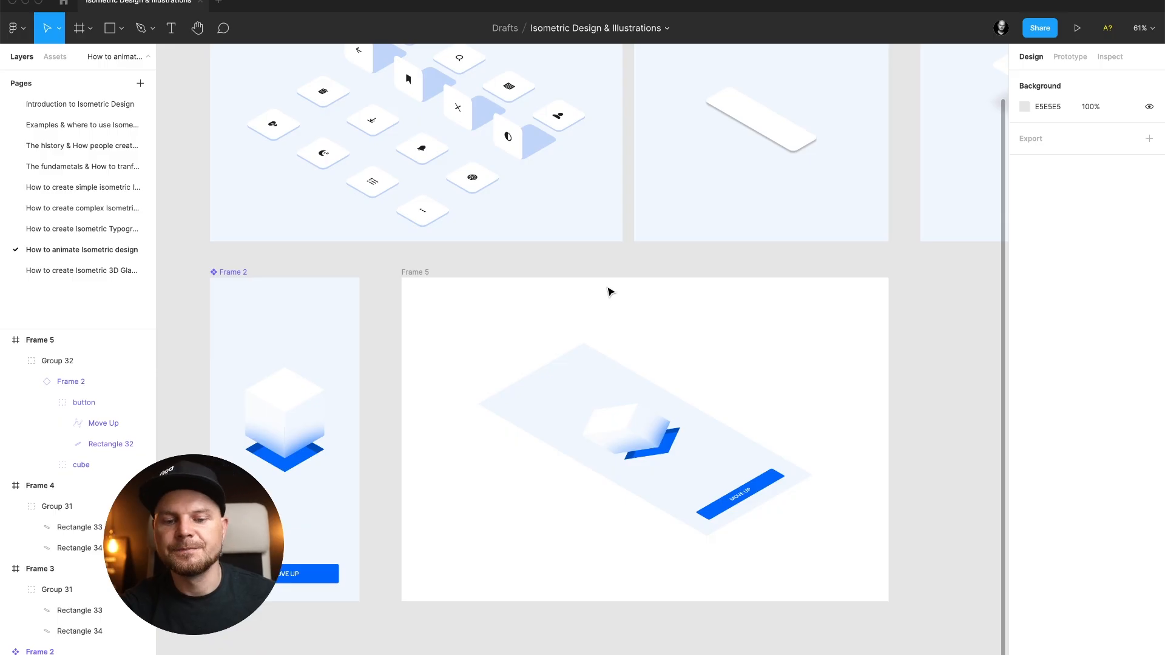
{"action": "left_click", "coordinate": [418, 273]}
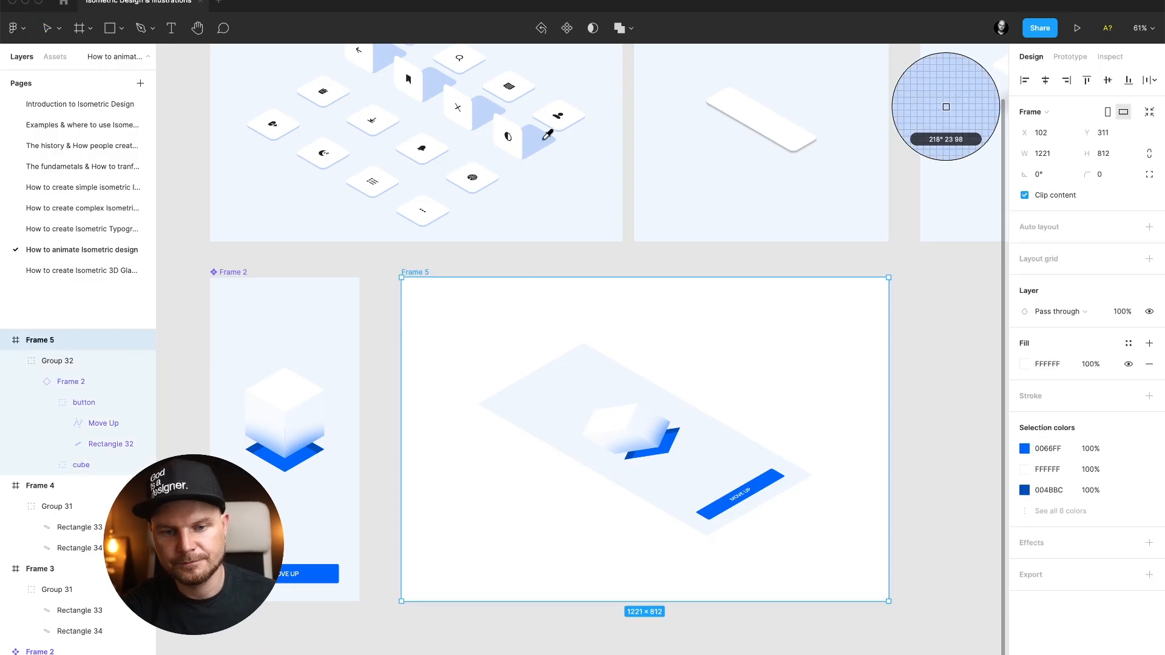
{"action": "left_click", "coordinate": [620, 267]}
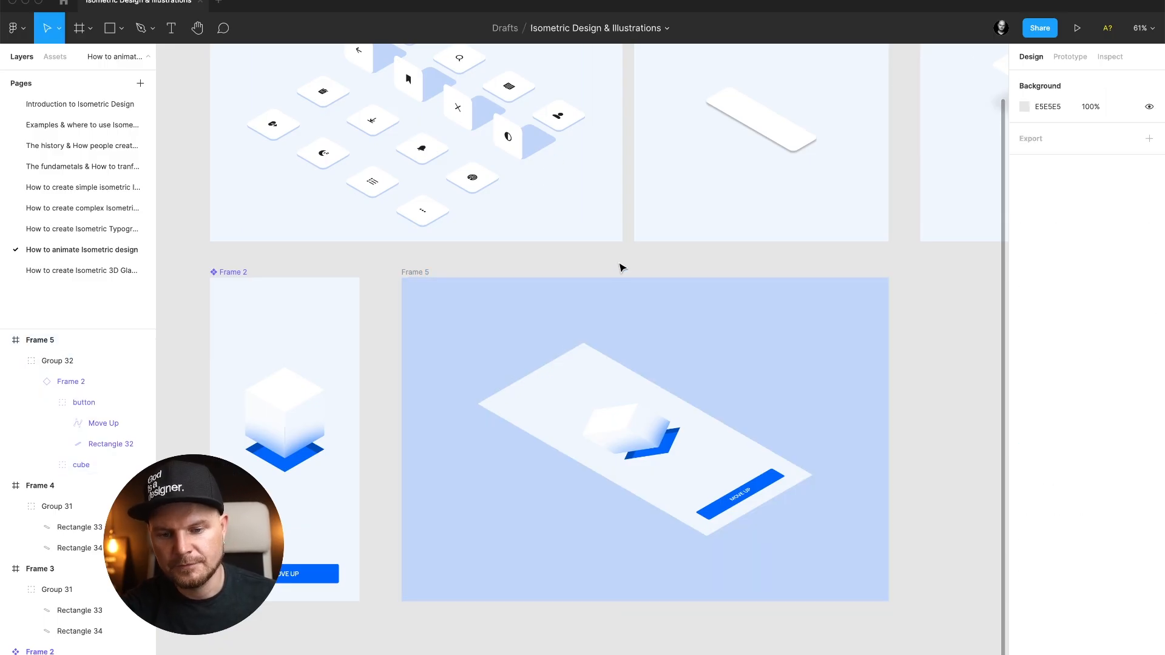
- Combine Group 28, Group 29 and Group 30 of the cube in the Frame 2 component into one group
{"action": "left_click", "coordinate": [289, 411]}
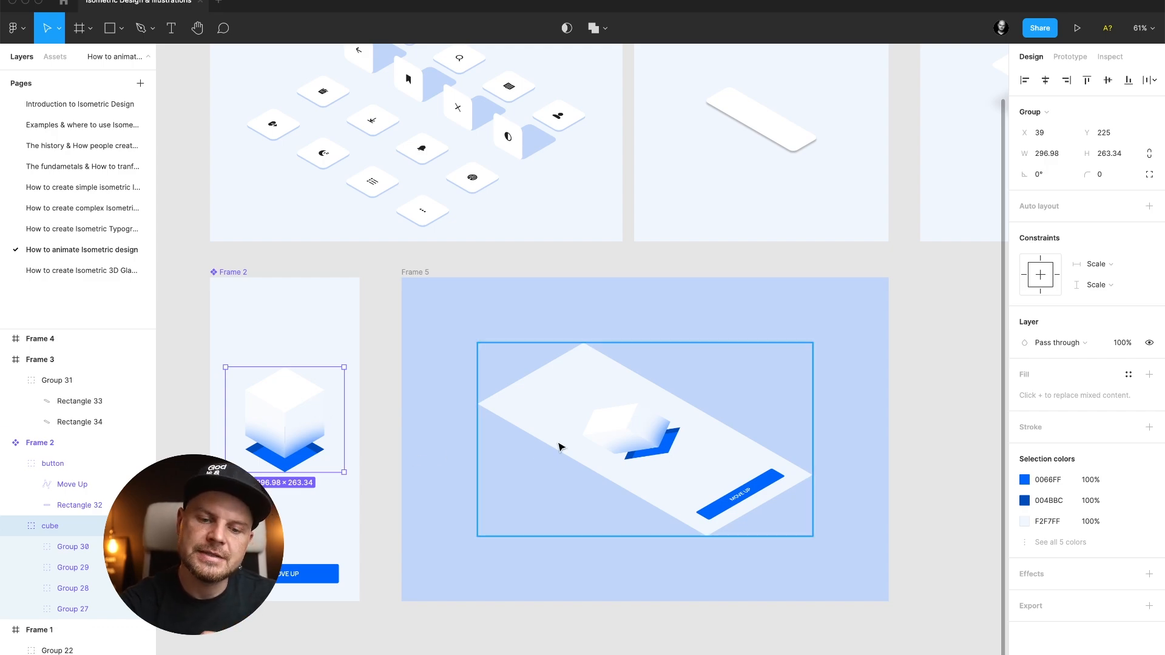
{"action": "double_click", "coordinate": [295, 425]}
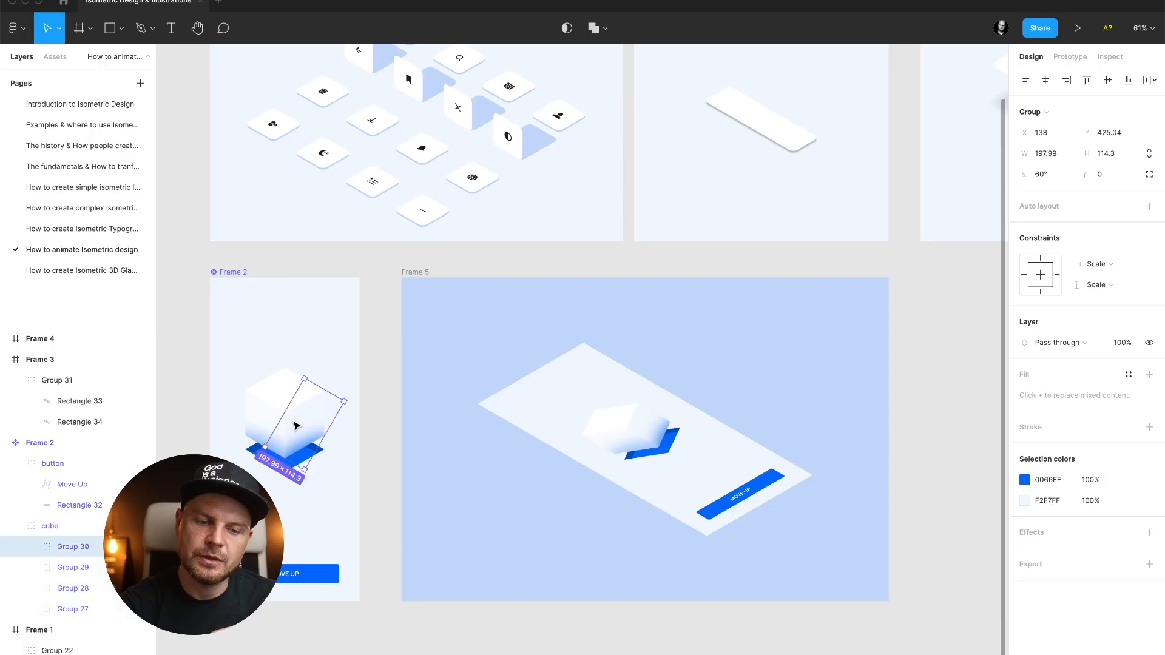
{"action": "left_click", "coordinate": [281, 397], "text": "shift"}
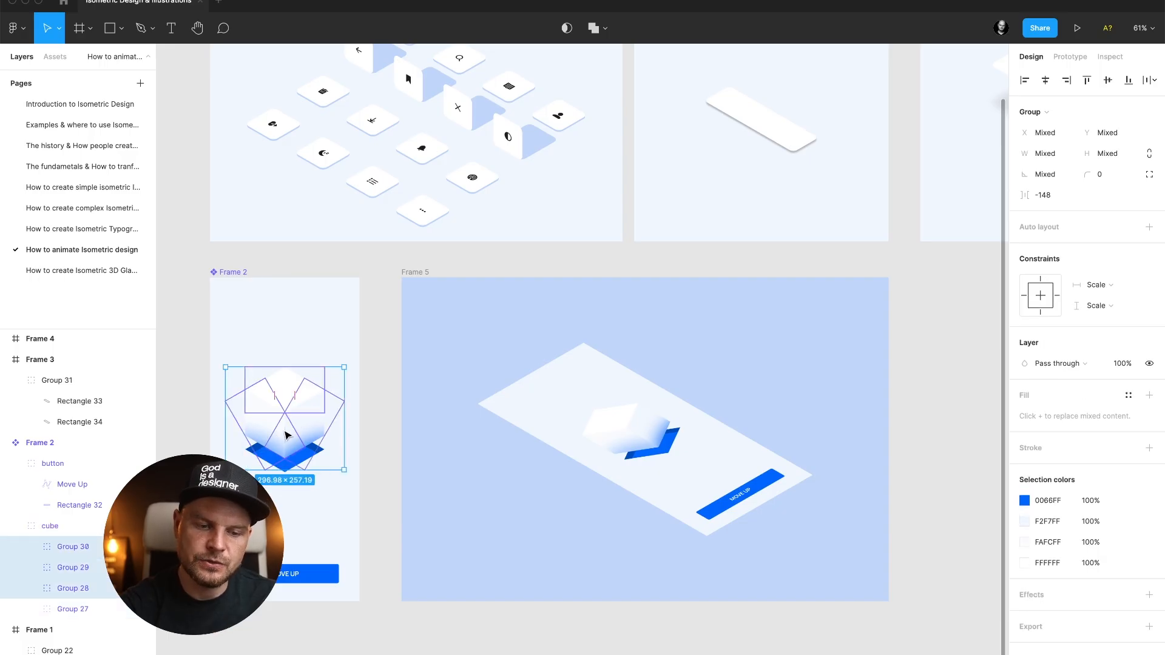
{"action": "left_click", "coordinate": [57, 532]}
{"action": "left_click", "coordinate": [76, 547]}
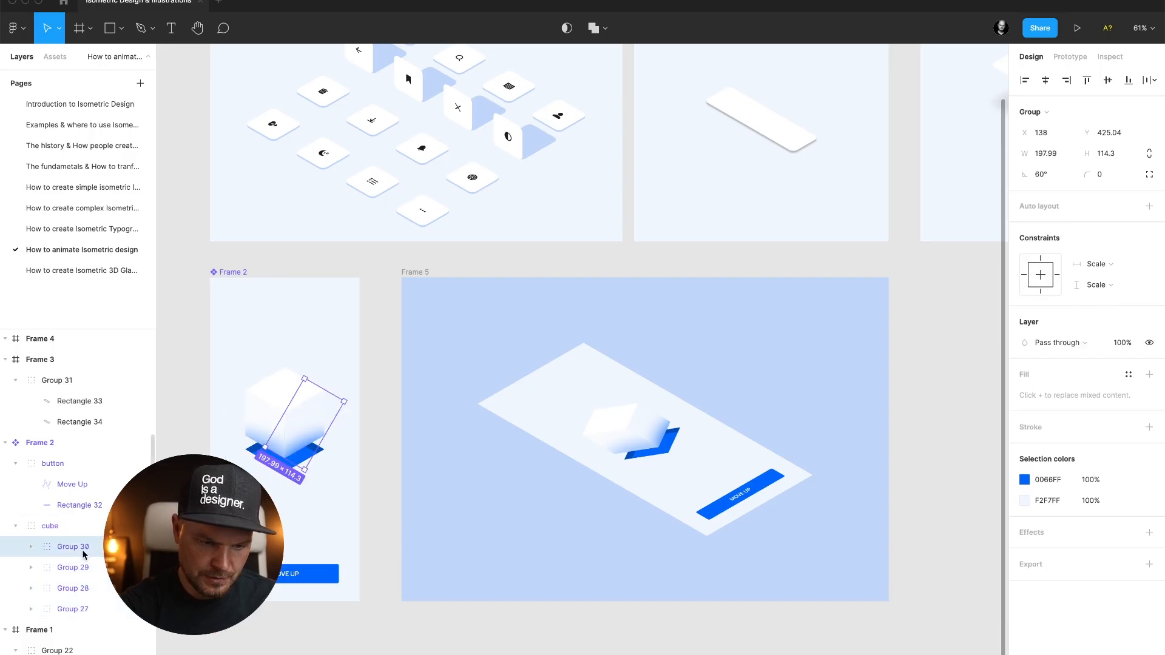
{"action": "left_click", "coordinate": [79, 569], "text": "shift"}
{"action": "left_click", "coordinate": [79, 582], "text": "shift"}
{"action": "left_click", "coordinate": [62, 531]}
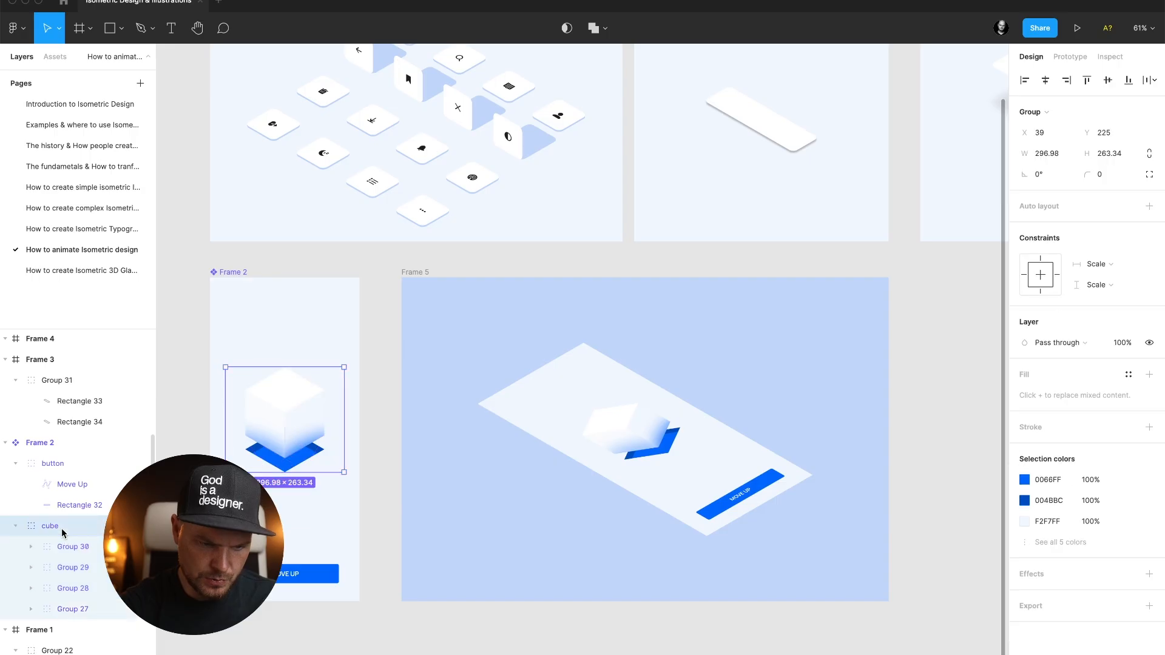
{"action": "left_click", "coordinate": [66, 547]}
{"action": "left_click", "coordinate": [66, 593], "text": "shift"}
{"action": "key", "text": "super+g"}
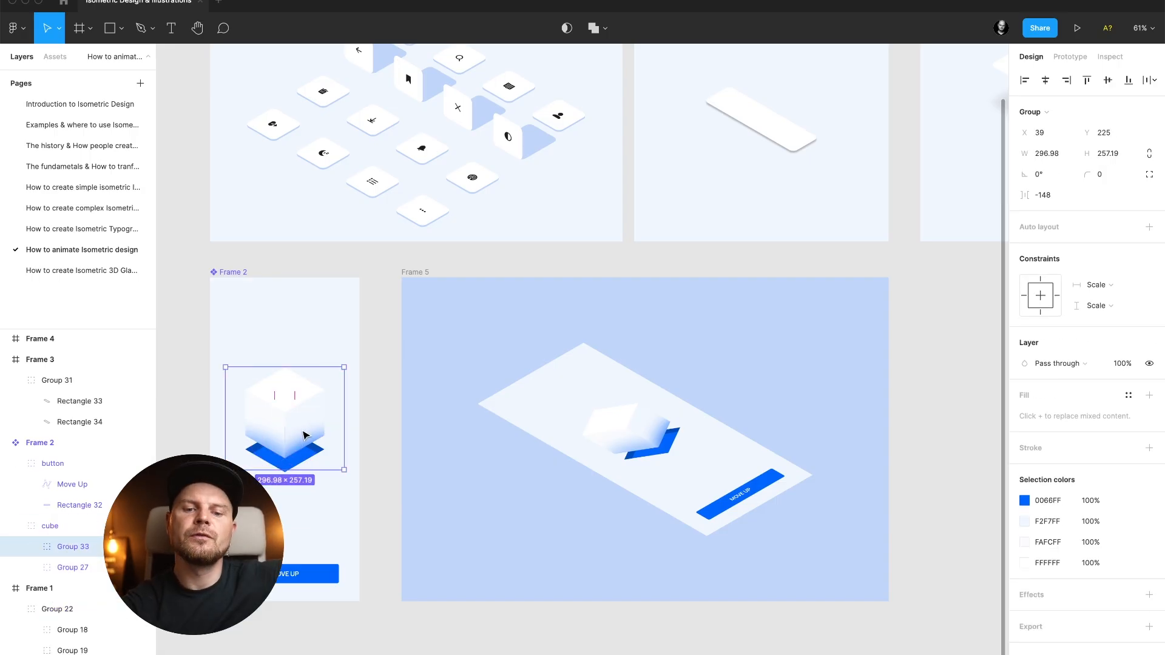
- Move the grouped cube faces in the Frame 2 component up to about Y 216, slightly above the blue base
{"action": "scroll", "coordinate": [668, 442], "scroll_direction": "down", "scroll_amount": 2}
{"action": "scroll", "coordinate": [667, 442], "scroll_direction": "left", "scroll_amount": 1}
{"action": "scroll", "coordinate": [667, 442], "scroll_direction": "down", "scroll_amount": 1}
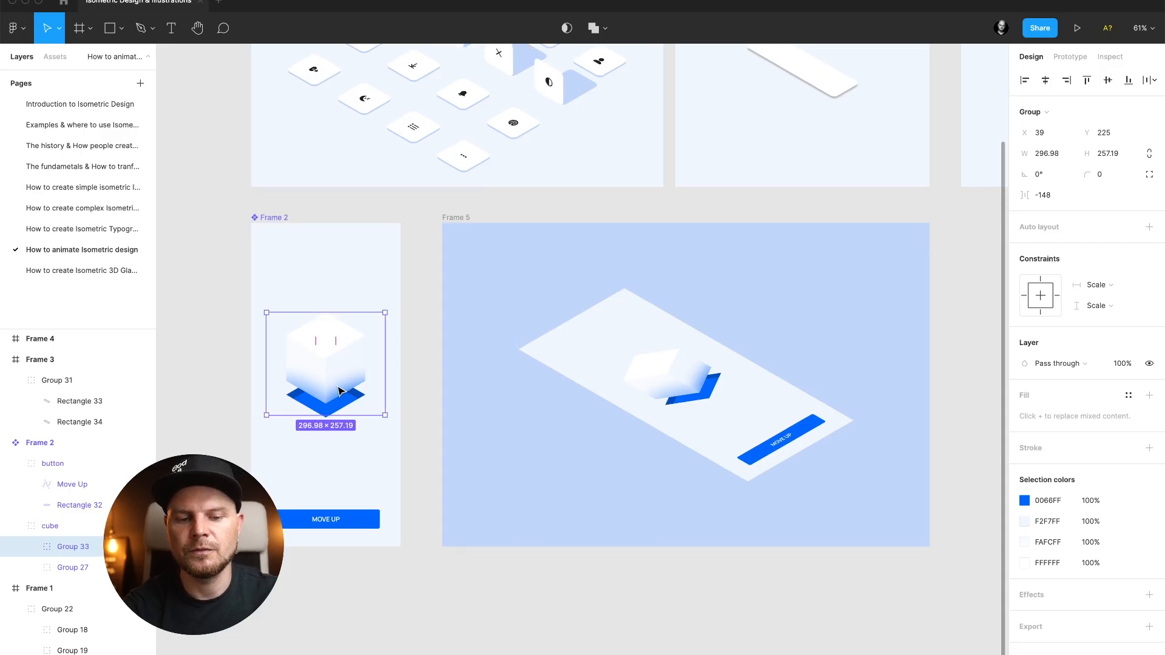
{"action": "mouse_move", "coordinate": [341, 390]}
{"action": "left_mouse_down"}
{"action": "mouse_move", "coordinate": [343, 309]}
{"action": "mouse_move", "coordinate": [344, 474]}
{"action": "mouse_move", "coordinate": [322, 325]}
{"action": "mouse_move", "coordinate": [273, 388]}
{"action": "mouse_move", "coordinate": [315, 453]}
{"action": "mouse_move", "coordinate": [338, 359]}
{"action": "mouse_move", "coordinate": [342, 373]}
{"action": "mouse_move", "coordinate": [339, 383]}
{"action": "mouse_move", "coordinate": [338, 337]}
{"action": "mouse_move", "coordinate": [339, 383]}
{"action": "left_mouse_up"}
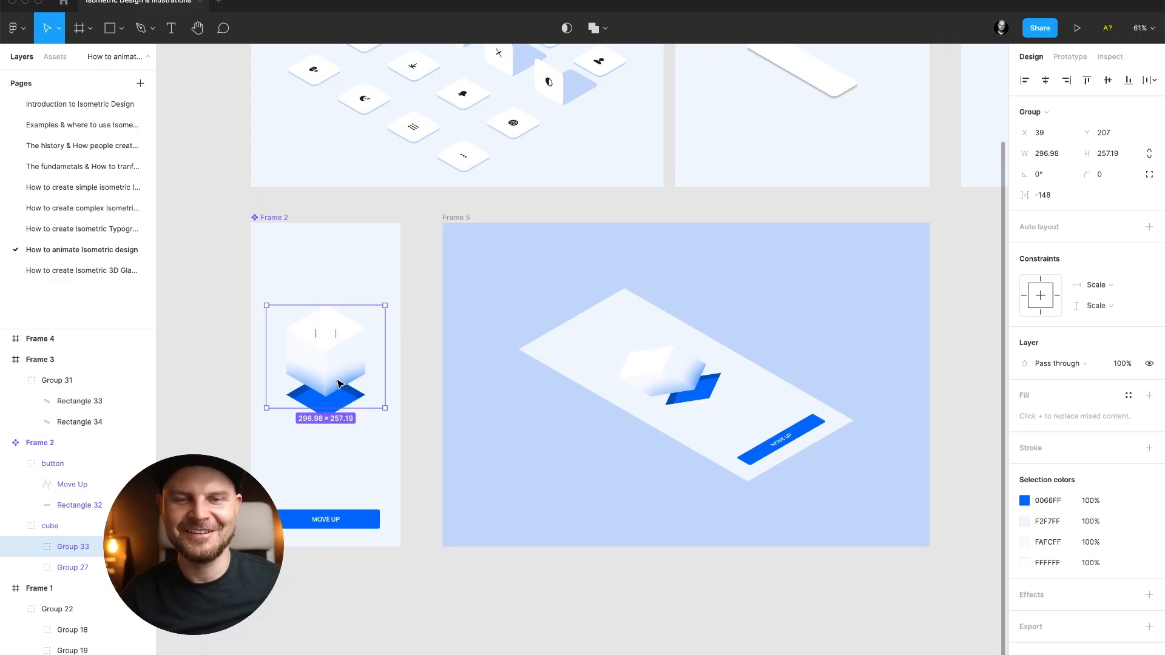
{"action": "mouse_move", "coordinate": [338, 383]}
{"action": "left_mouse_down"}
{"action": "mouse_move", "coordinate": [339, 358]}
{"action": "mouse_move", "coordinate": [341, 393]}
{"action": "mouse_move", "coordinate": [339, 337]}
{"action": "mouse_move", "coordinate": [338, 389]}
{"action": "mouse_move", "coordinate": [351, 373]}
{"action": "left_mouse_up"}
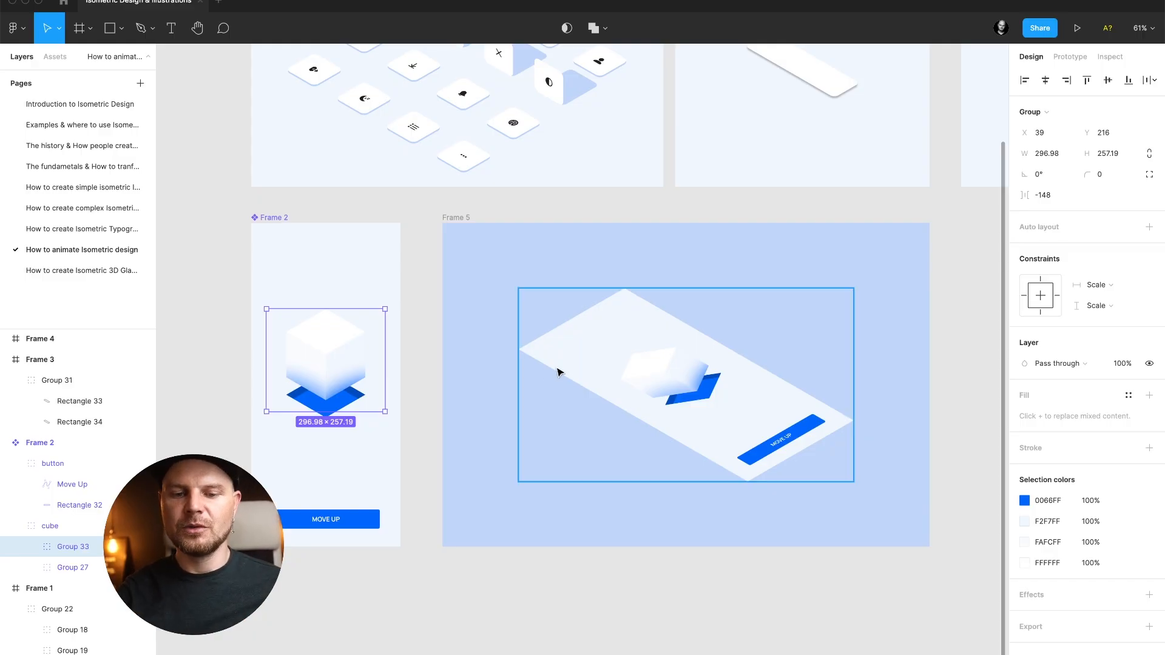
- Enlarge Frame 5 to about 1559 × 884 and re-centre the isometric group inside it
{"action": "scroll", "coordinate": [557, 370], "scroll_direction": "down", "scroll_amount": 3}
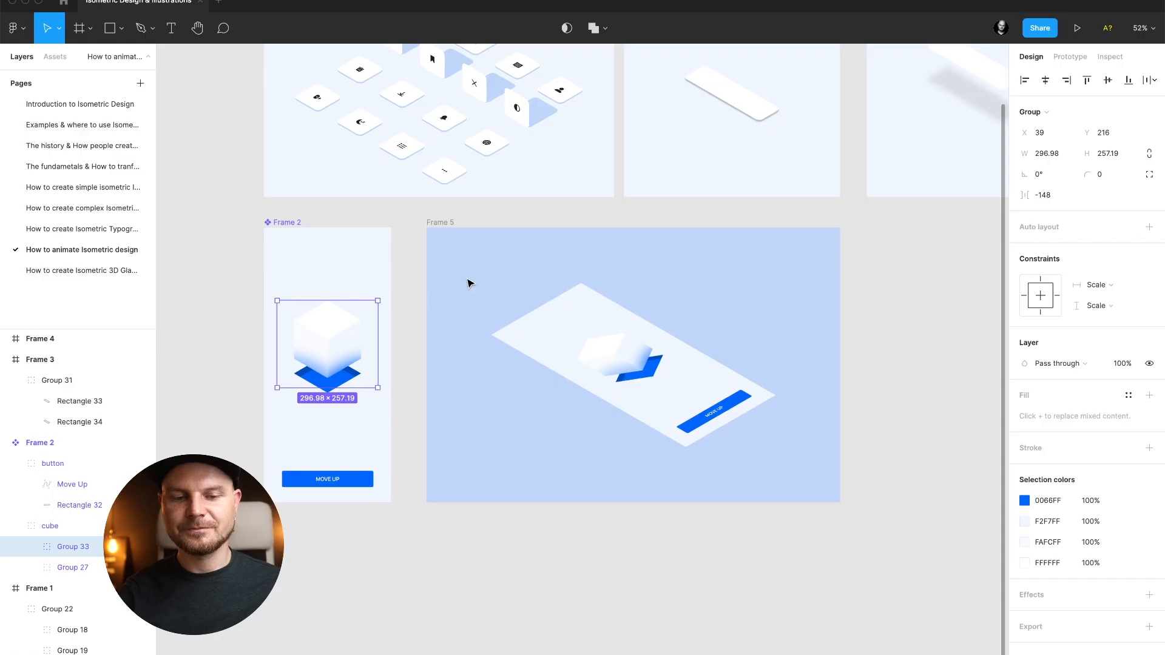
{"action": "scroll", "coordinate": [461, 276], "scroll_direction": "left", "scroll_amount": 1}
{"action": "left_click", "coordinate": [449, 270]}
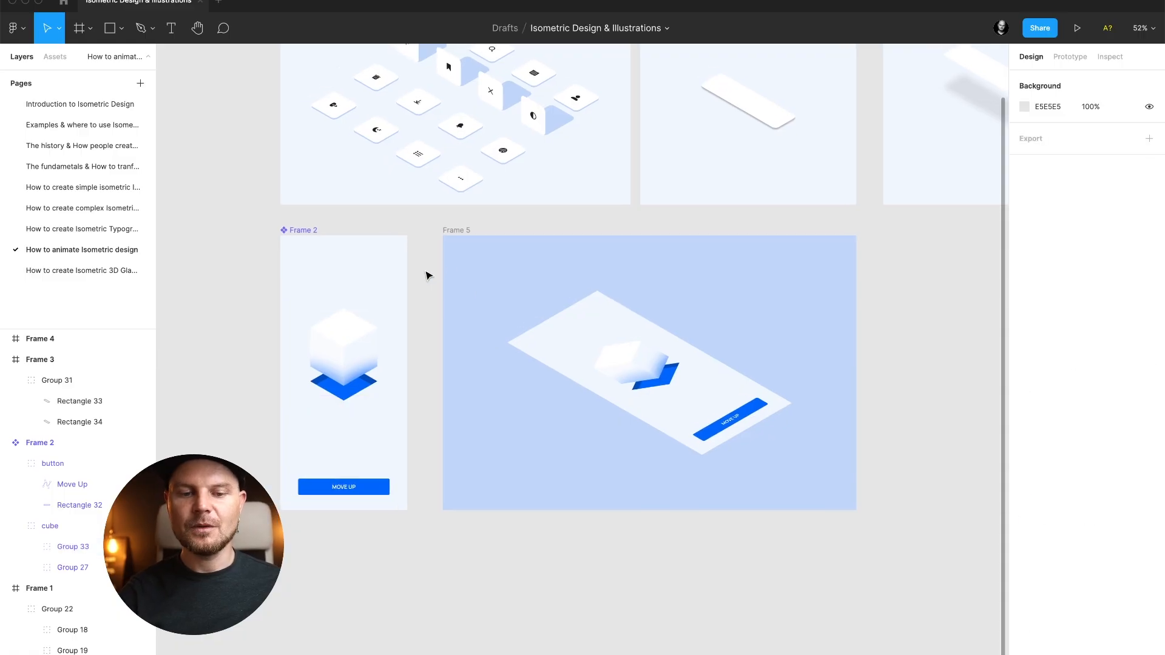
{"action": "left_click", "coordinate": [463, 235]}
{"action": "left_click_drag", "start_coordinate": [444, 263], "coordinate": [385, 262]}
{"action": "left_click_drag", "start_coordinate": [594, 354], "coordinate": [646, 353]}
{"action": "left_click", "coordinate": [303, 231]}
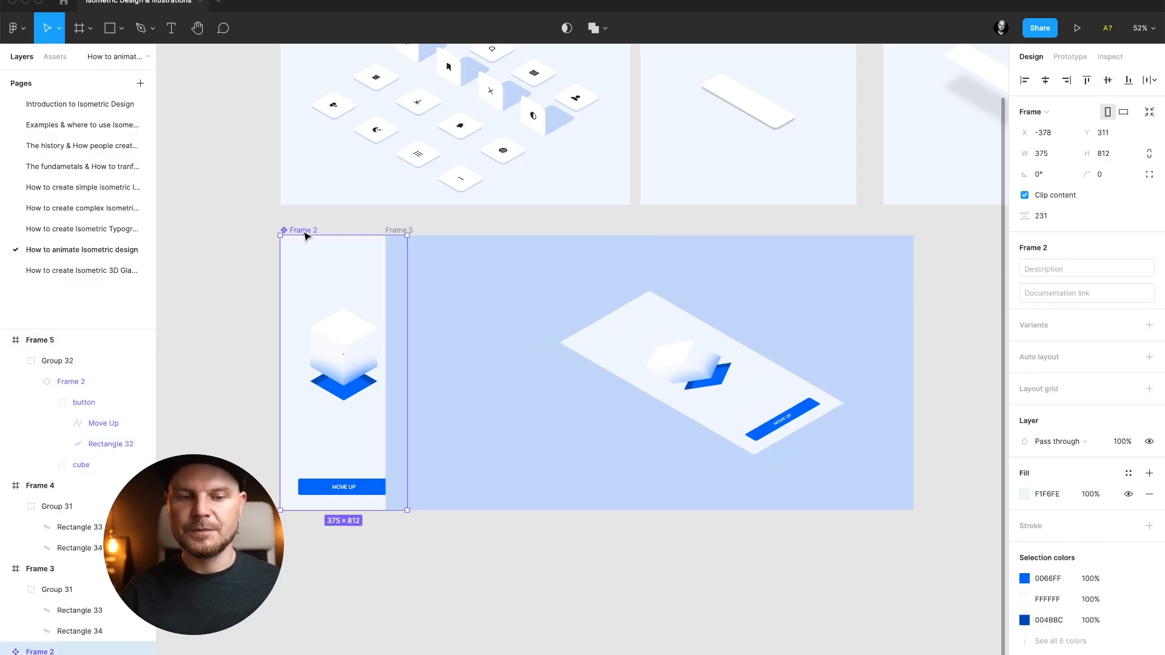
{"action": "left_click", "coordinate": [423, 231]}
{"action": "left_click", "coordinate": [411, 230]}
{"action": "left_click_drag", "start_coordinate": [509, 235], "coordinate": [511, 224]}
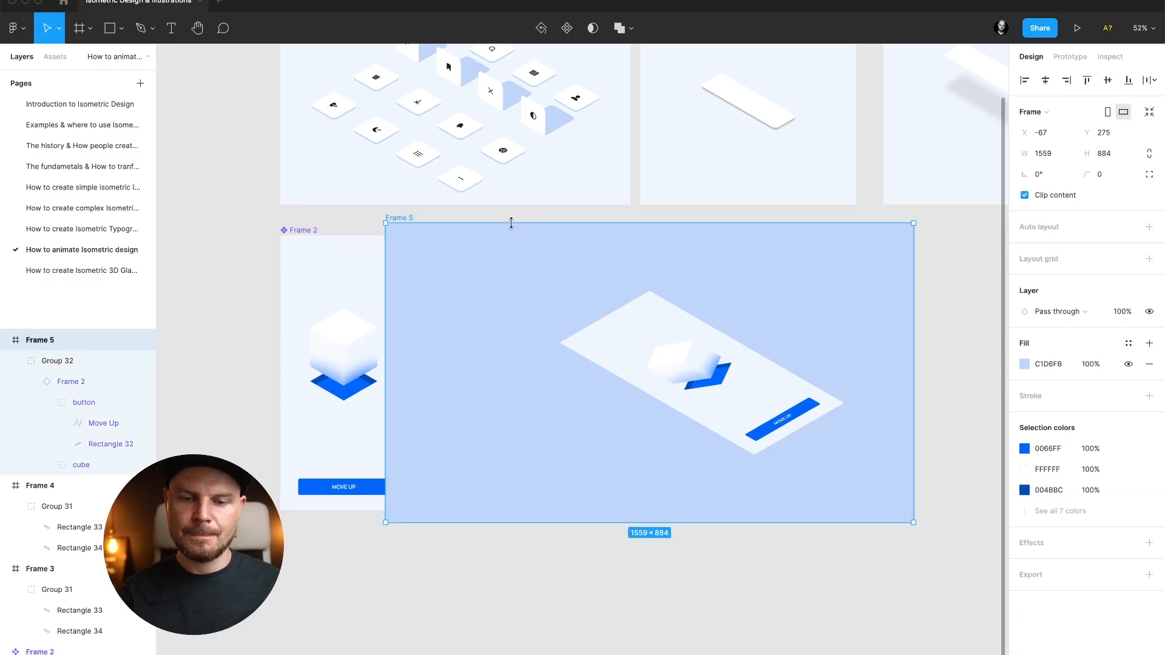
- Move the Frame 2 component into Frame 5 at X 119, Y 36, and shift the isometric group slightly right to make room
{"action": "left_click", "coordinate": [317, 236]}
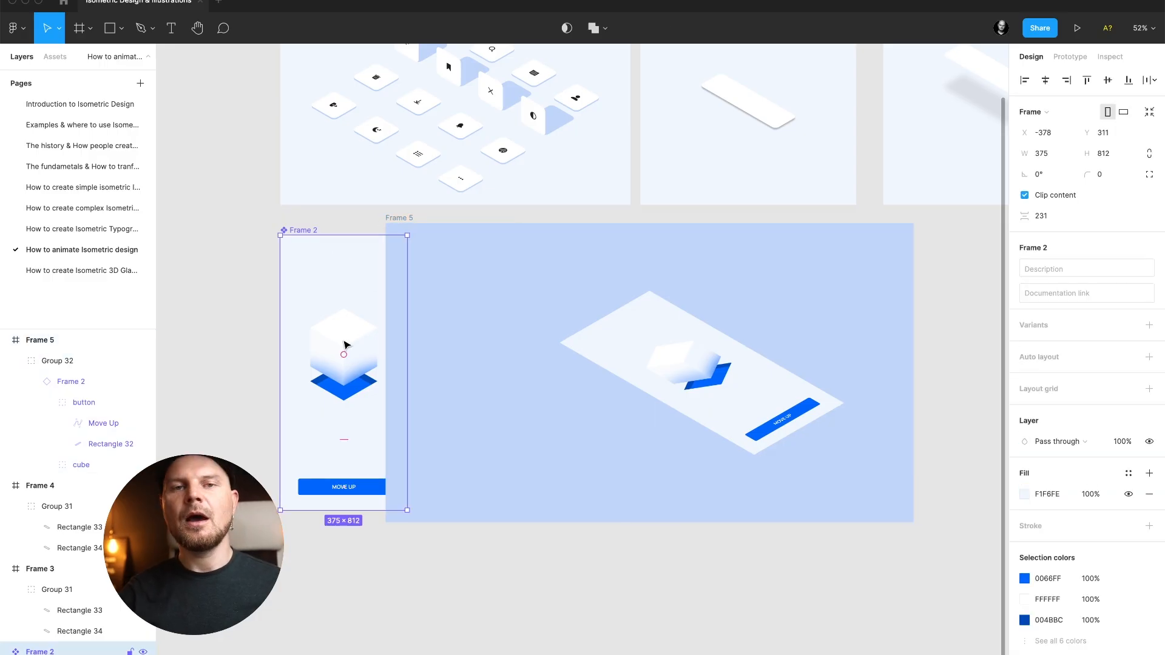
{"action": "left_click_drag", "start_coordinate": [344, 346], "coordinate": [491, 343]}
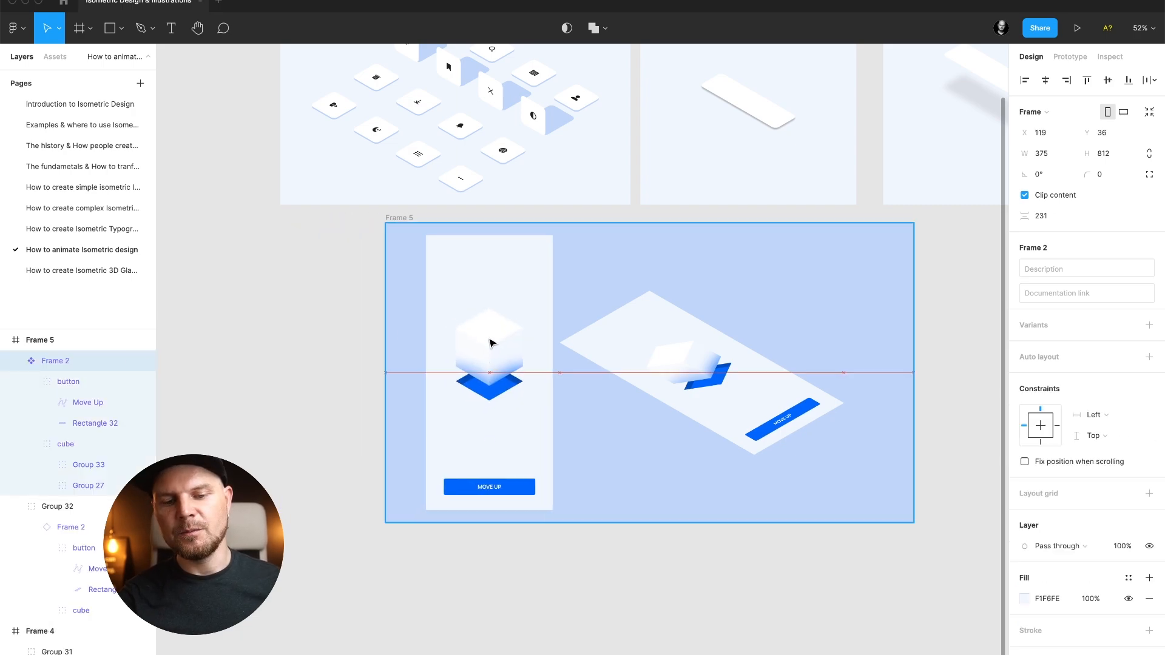
{"action": "left_click", "coordinate": [698, 364]}
{"action": "mouse_move", "coordinate": [683, 368]}
{"action": "left_mouse_down"}
{"action": "mouse_move", "coordinate": [733, 366]}
{"action": "mouse_move", "coordinate": [705, 368]}
{"action": "left_mouse_up"}
- Hide the upright Frame 2 component inside Frame 5
{"action": "left_click", "coordinate": [545, 367]}
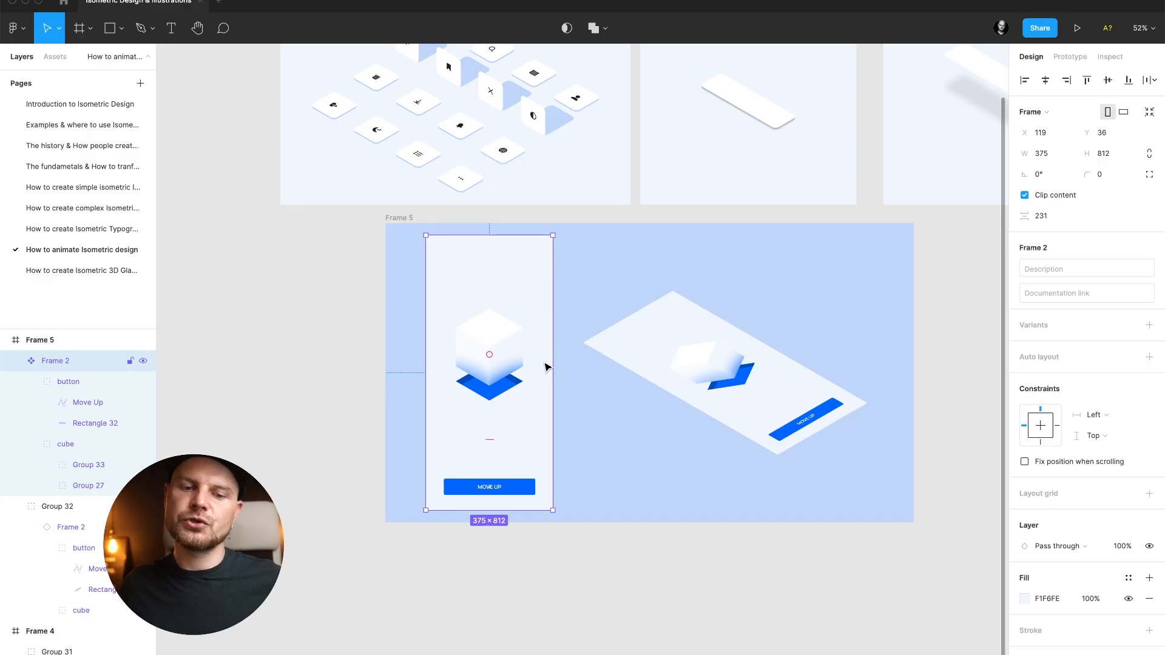
{"action": "left_click", "coordinate": [143, 361]}
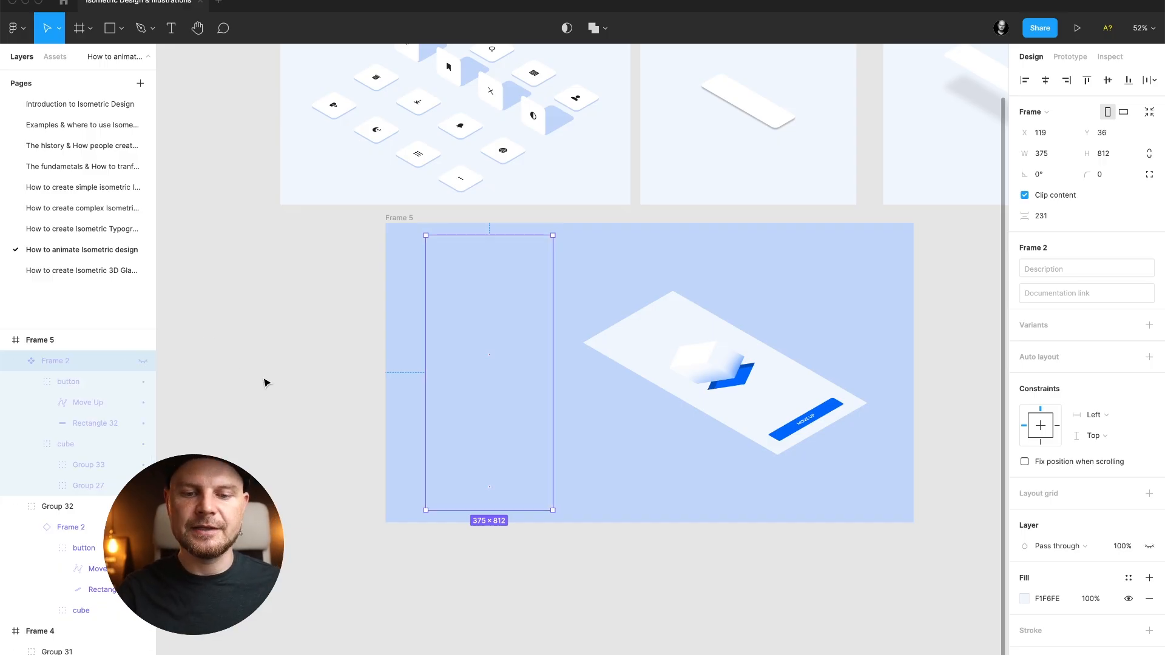
- Show the upright Frame 2 component again and move Frame 5 down to Y 530, away from the frames above
{"action": "left_click", "coordinate": [144, 361]}
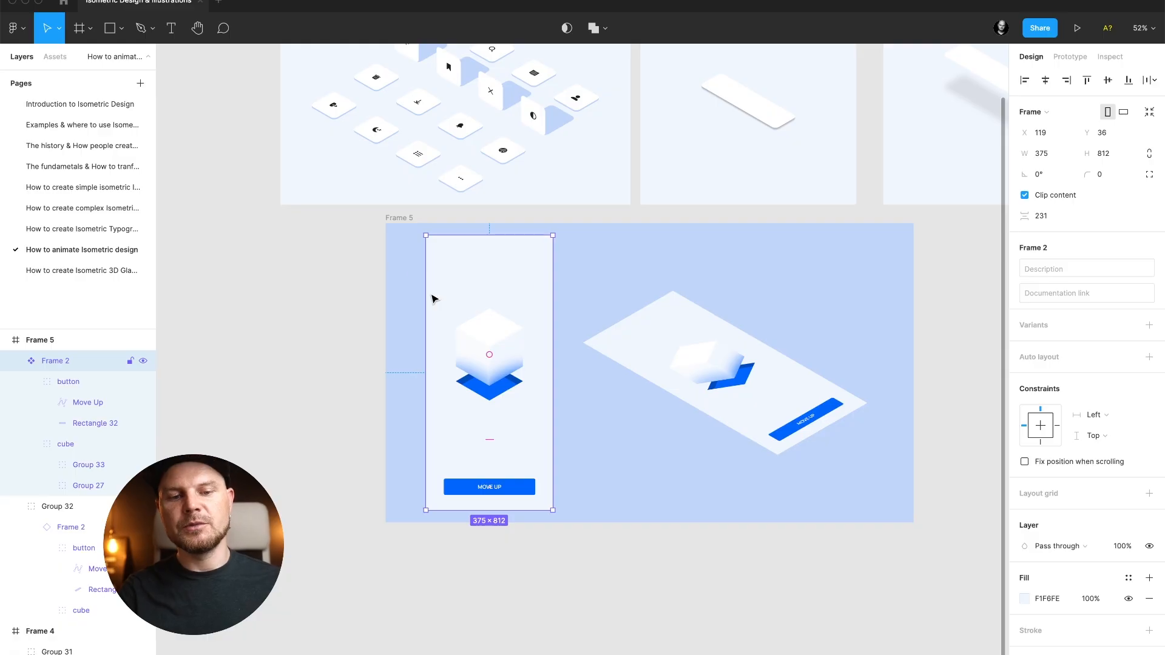
{"action": "left_click_drag", "start_coordinate": [407, 220], "coordinate": [409, 307]}
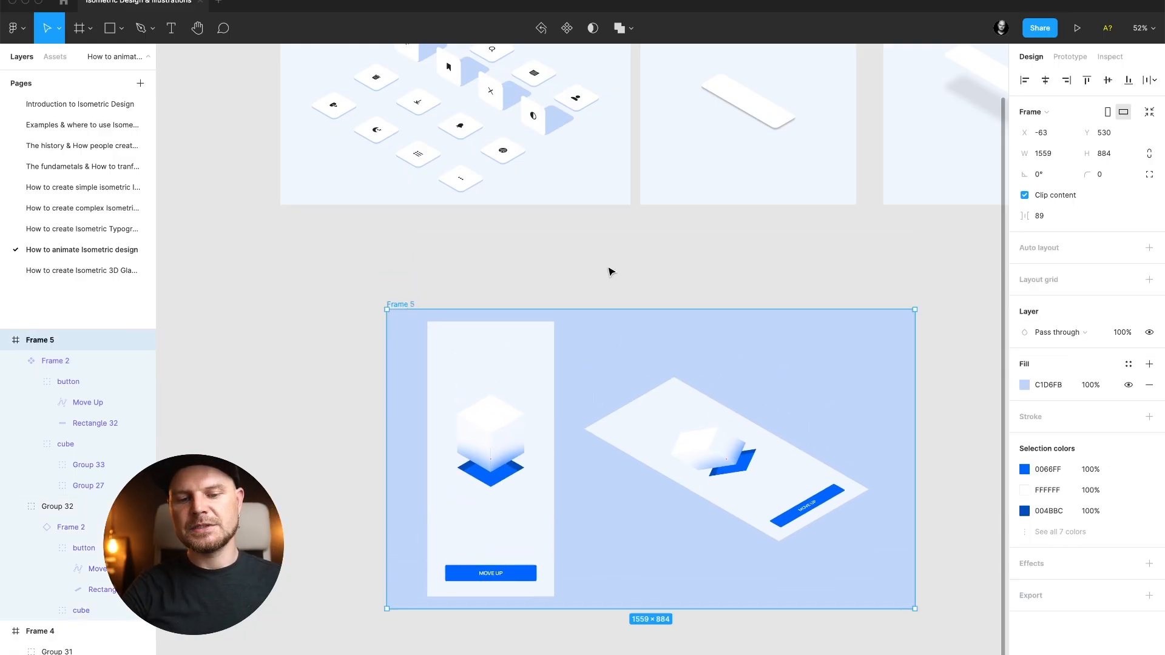
{"action": "scroll", "coordinate": [610, 271], "scroll_direction": "down", "scroll_amount": 5}
{"action": "scroll", "coordinate": [611, 270], "scroll_direction": "right", "scroll_amount": 5}
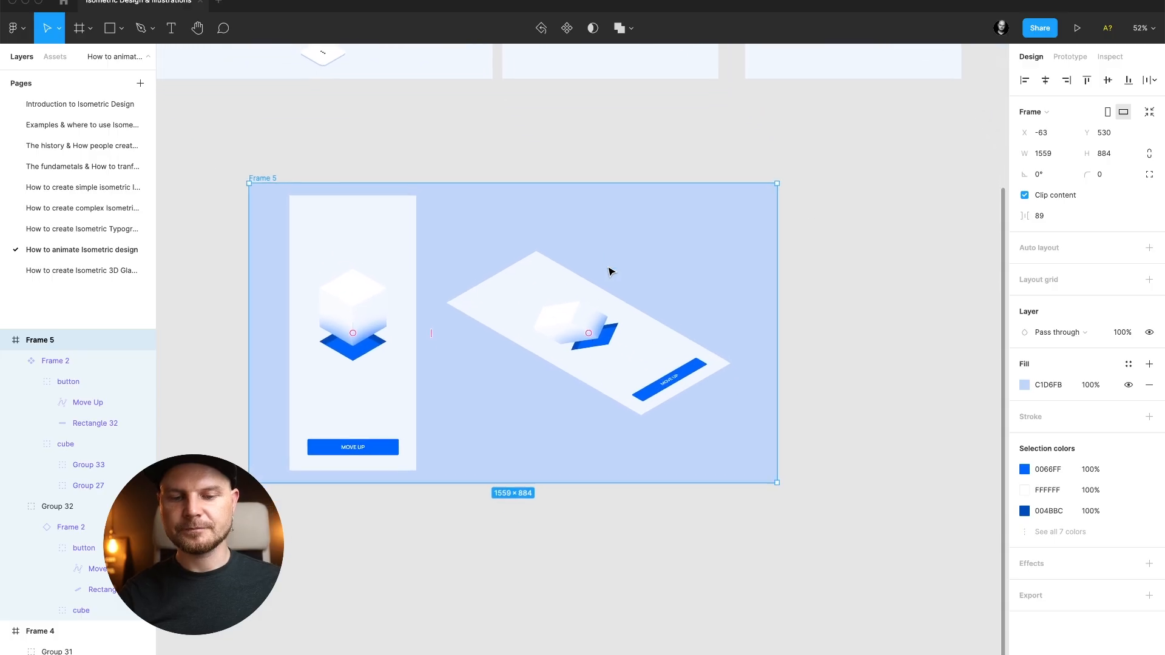
- Move the Frame 2 component out of Frame 5 and place a duplicate instance between them at X -565, Y 566
{"action": "left_click", "coordinate": [384, 230]}
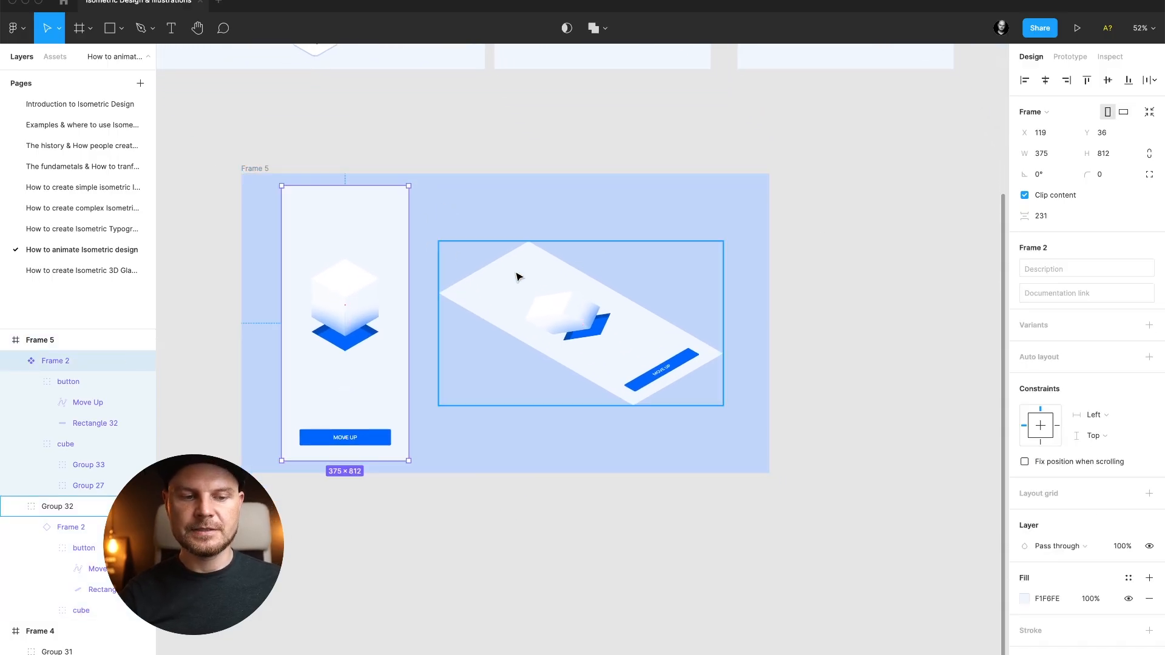
{"action": "left_click", "coordinate": [582, 321]}
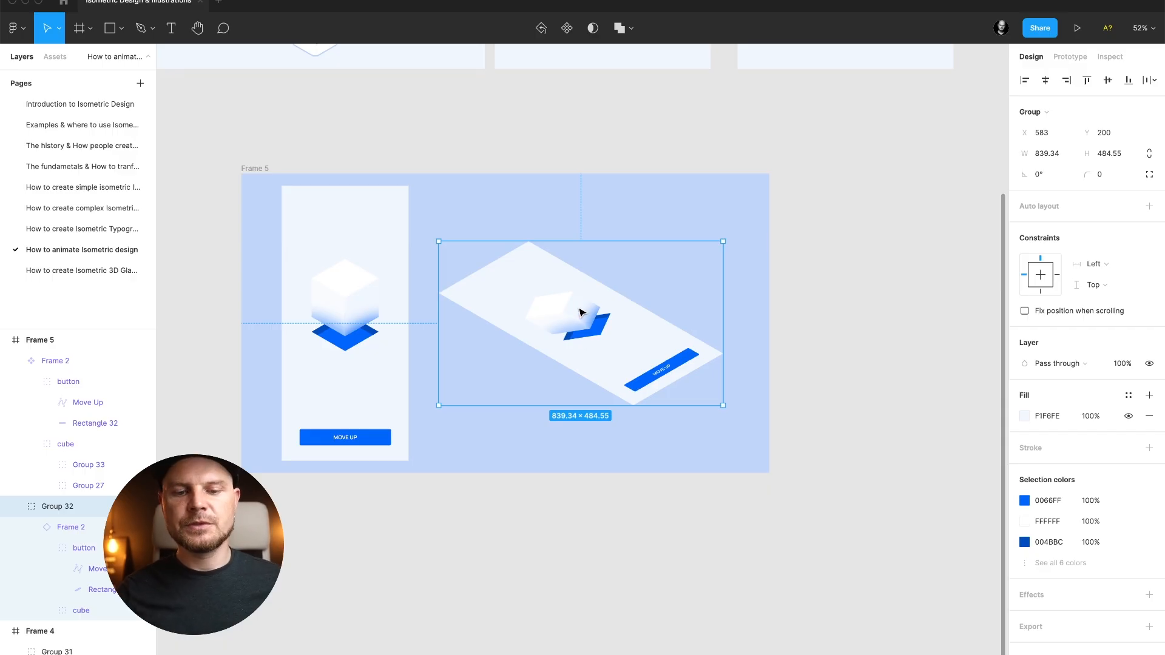
{"action": "left_click", "coordinate": [337, 312]}
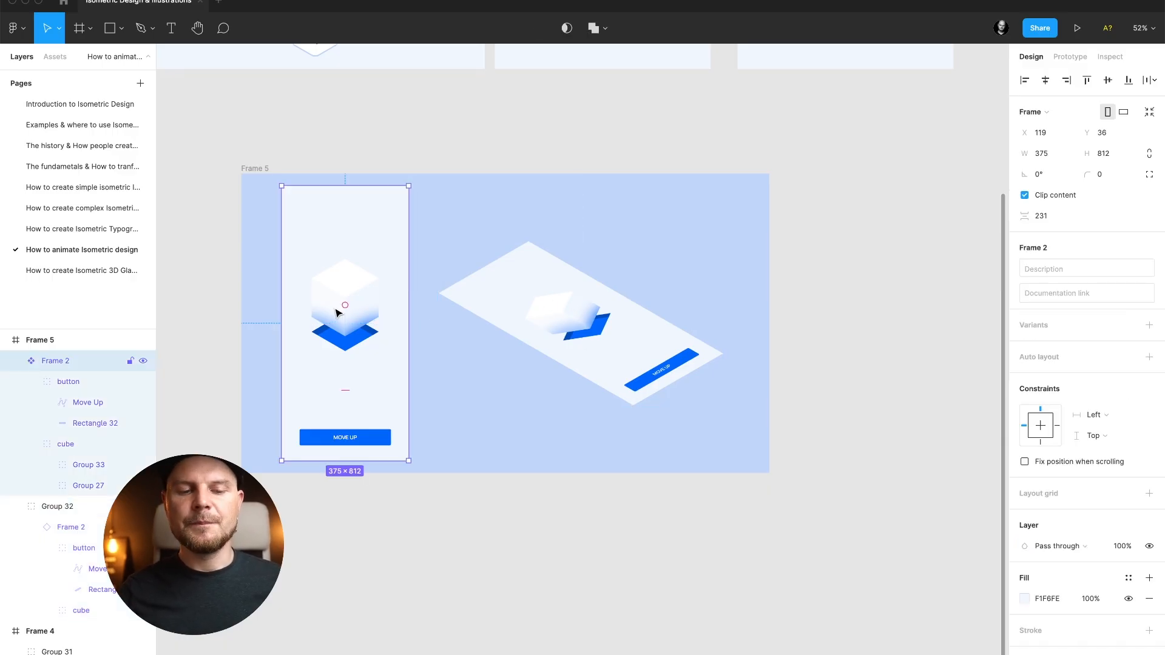
{"action": "scroll", "coordinate": [358, 313], "scroll_direction": "left", "scroll_amount": 3}
{"action": "scroll", "coordinate": [425, 328], "scroll_direction": "left", "scroll_amount": 2}
{"action": "left_click_drag", "start_coordinate": [474, 343], "coordinate": [229, 347]}
{"action": "scroll", "coordinate": [229, 347], "scroll_direction": "left", "scroll_amount": 5}
{"action": "left_click_drag", "start_coordinate": [353, 374], "coordinate": [464, 376]}
{"action": "scroll", "coordinate": [233, 375], "scroll_direction": "left", "scroll_amount": 3}
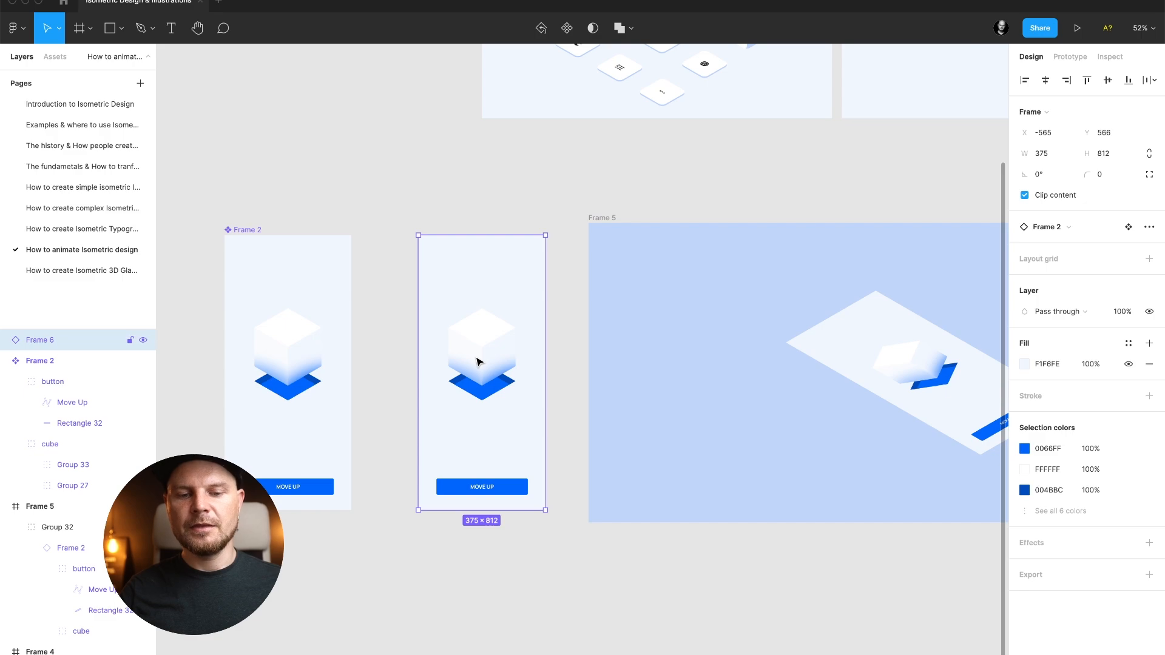
- Detach the duplicated instance from its component and raise its grouped cube faces to Y 105, above the blue base
{"action": "key", "text": "alt"}
{"action": "key", "text": "super+alt+b"}
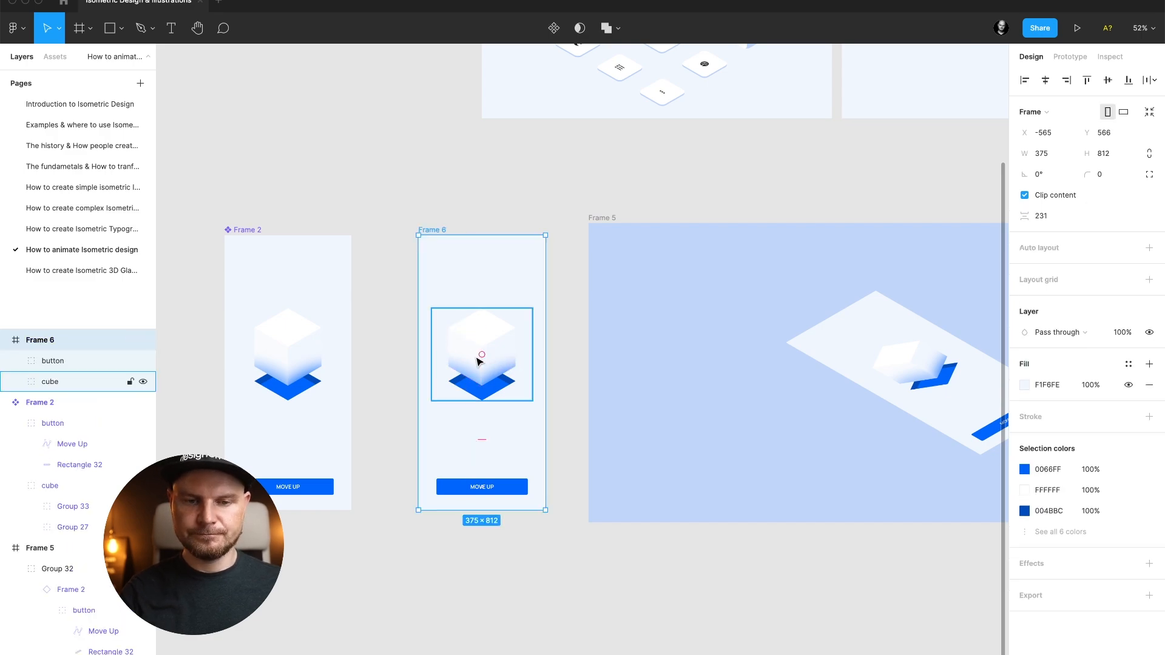
{"action": "left_click", "coordinate": [482, 362]}
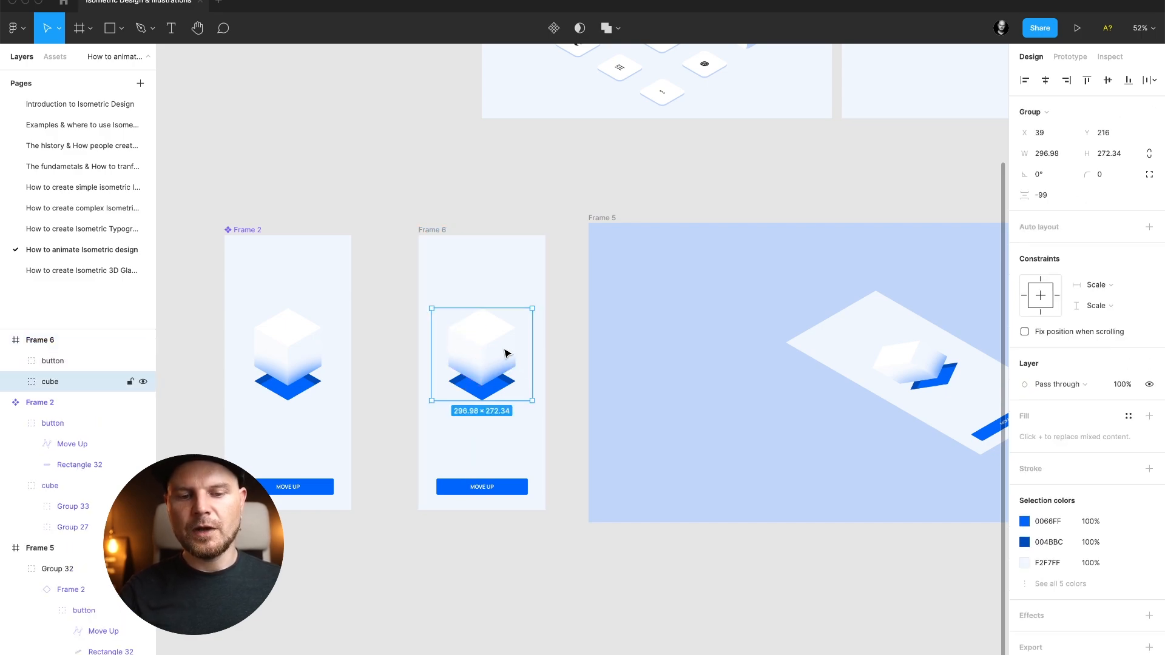
{"action": "double_click", "coordinate": [507, 352]}
{"action": "left_click_drag", "start_coordinate": [507, 352], "coordinate": [507, 312]}
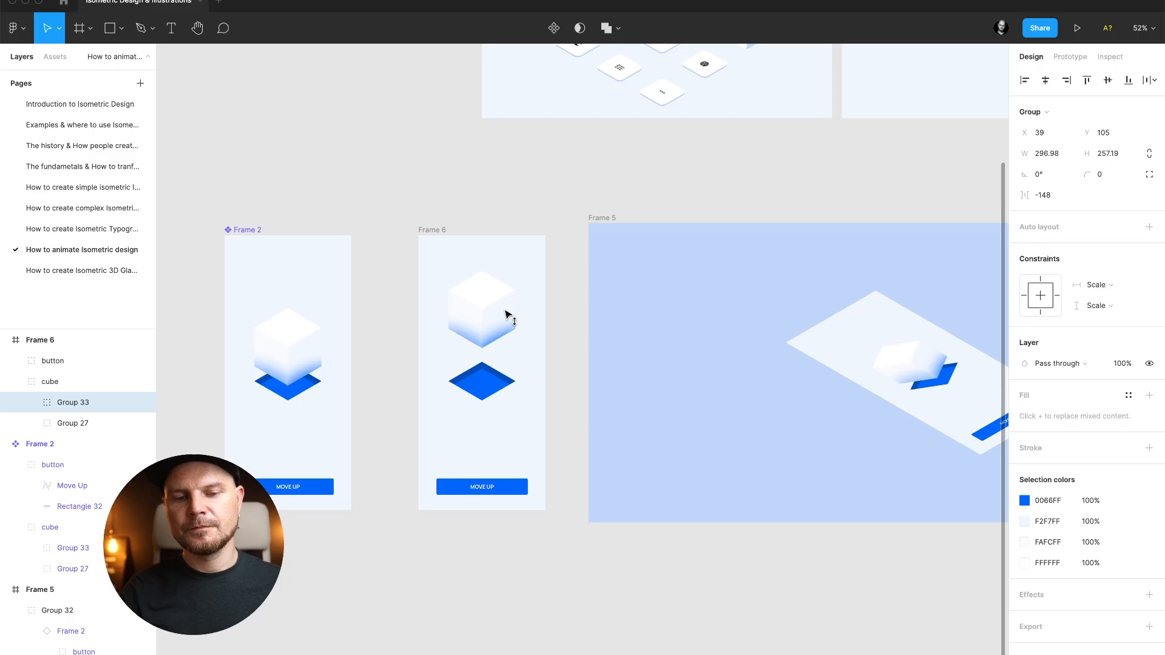
- Link the MOVE UP button of the Frame 2 component to Frame 6 on click, using Smart animate at 500 ms
{"action": "left_click", "coordinate": [585, 347]}
{"action": "scroll", "coordinate": [585, 349], "scroll_direction": "right", "scroll_amount": 3}
{"action": "scroll", "coordinate": [585, 350], "scroll_direction": "right", "scroll_amount": 2}
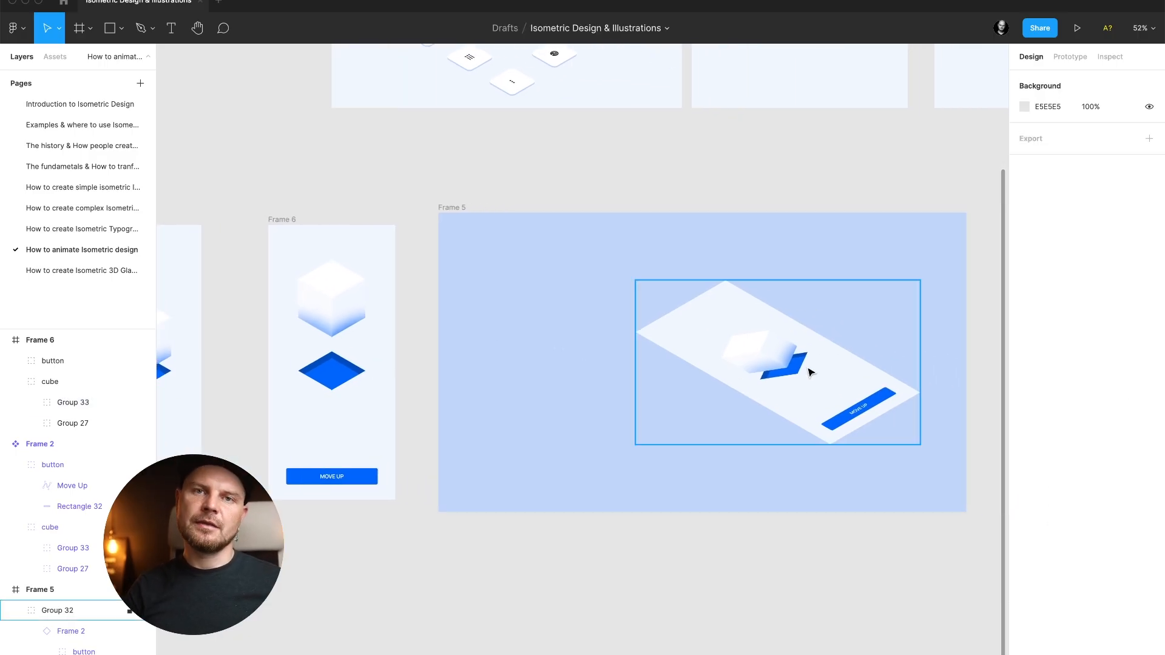
{"action": "scroll", "coordinate": [810, 370], "scroll_direction": "left", "scroll_amount": 4}
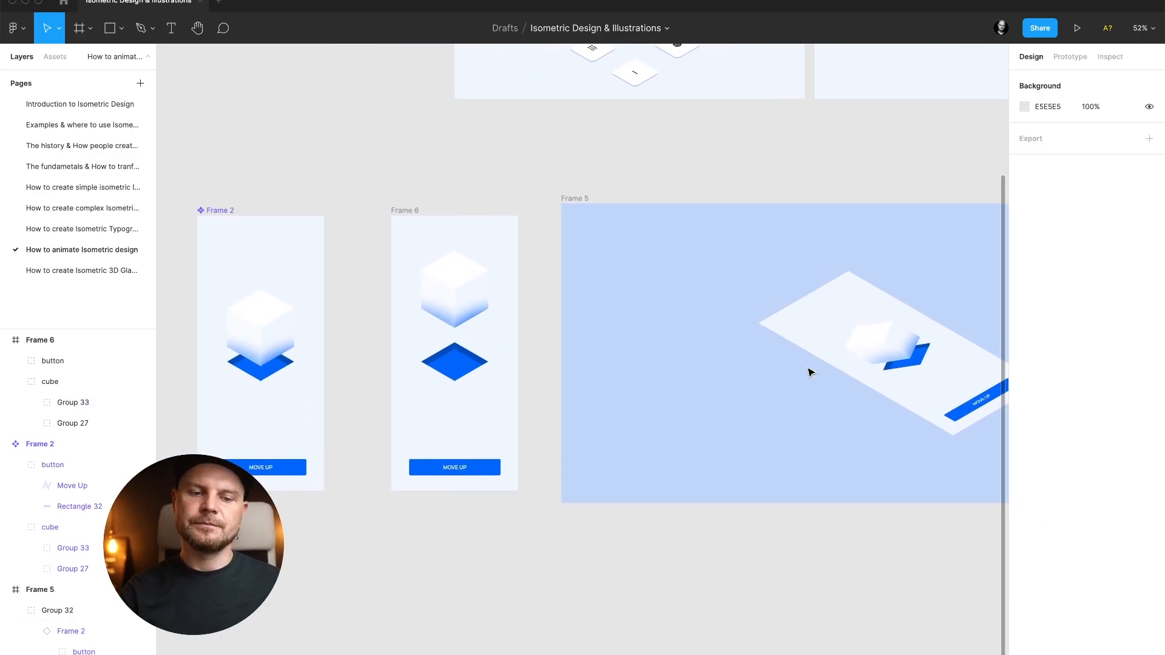
{"action": "left_click", "coordinate": [286, 320]}
{"action": "left_click", "coordinate": [1070, 57]}
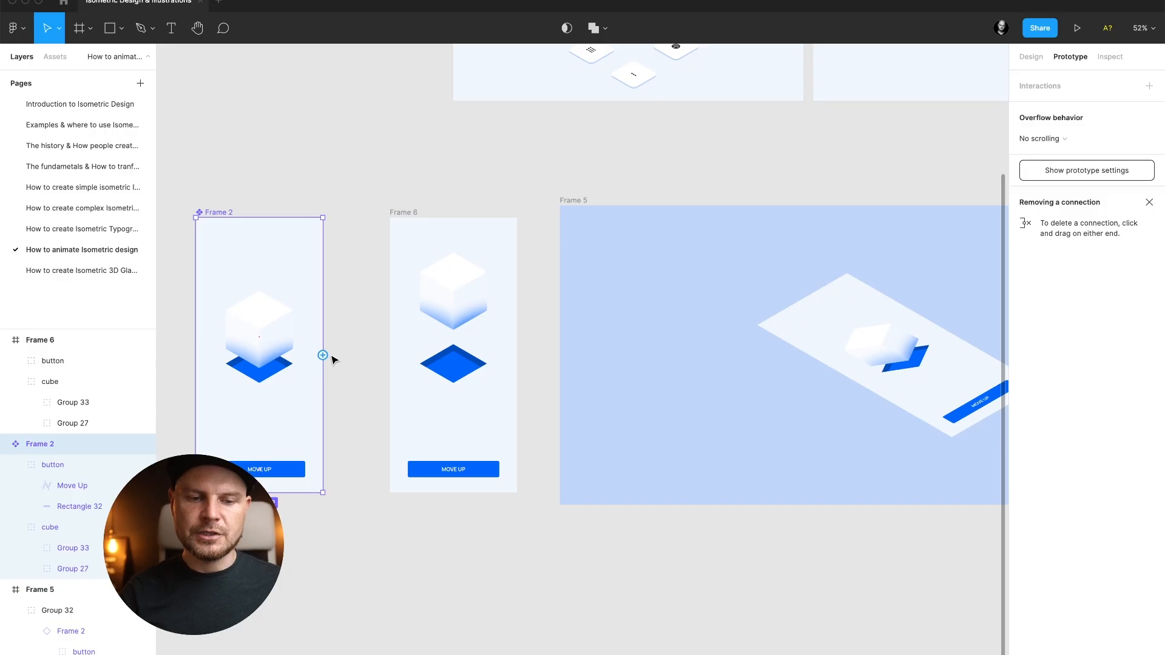
{"action": "left_click", "coordinate": [287, 471]}
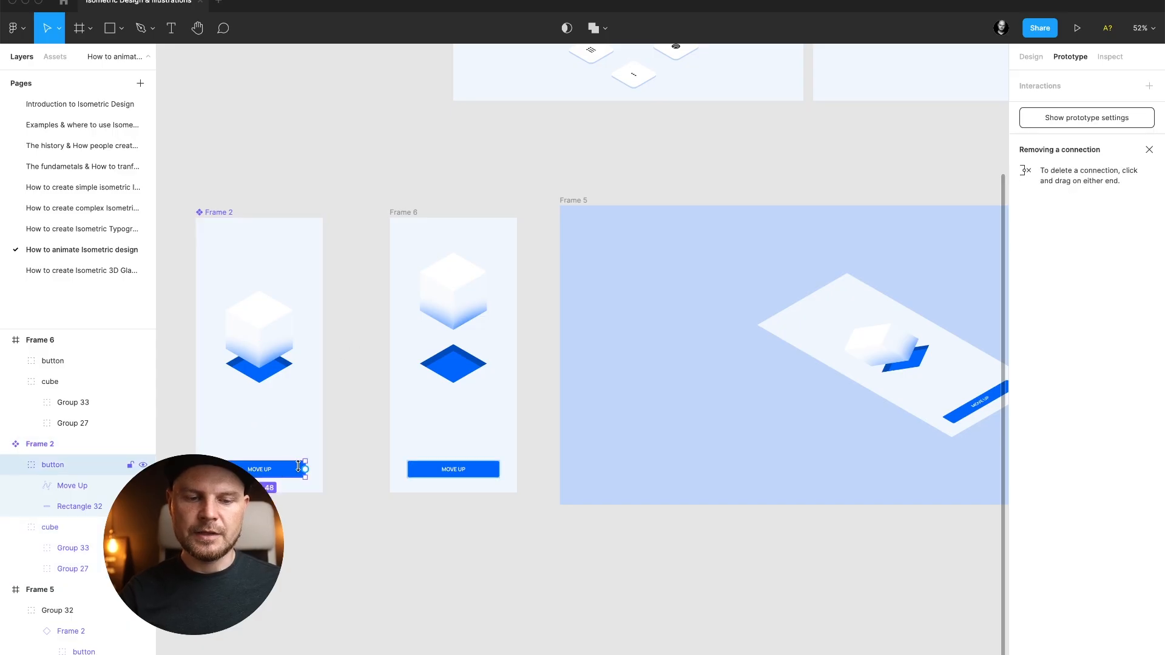
{"action": "left_click_drag", "start_coordinate": [305, 469], "coordinate": [466, 302]}
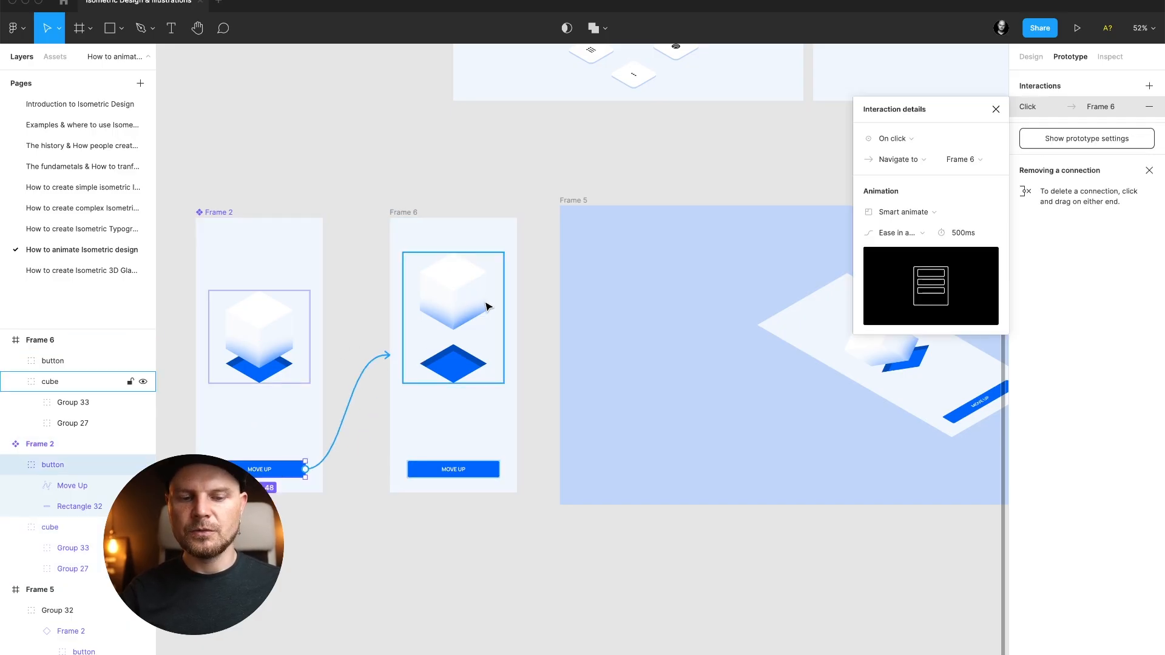
- Remove the prototype connection from the isometric instance's MOVE UP button and delete the standalone Frame 6
{"action": "scroll", "coordinate": [499, 328], "scroll_direction": "right", "scroll_amount": 2}
{"action": "scroll", "coordinate": [365, 377], "scroll_direction": "right", "scroll_amount": 5}
{"action": "scroll", "coordinate": [366, 380], "scroll_direction": "right", "scroll_amount": 2}
{"action": "left_click", "coordinate": [637, 365]}
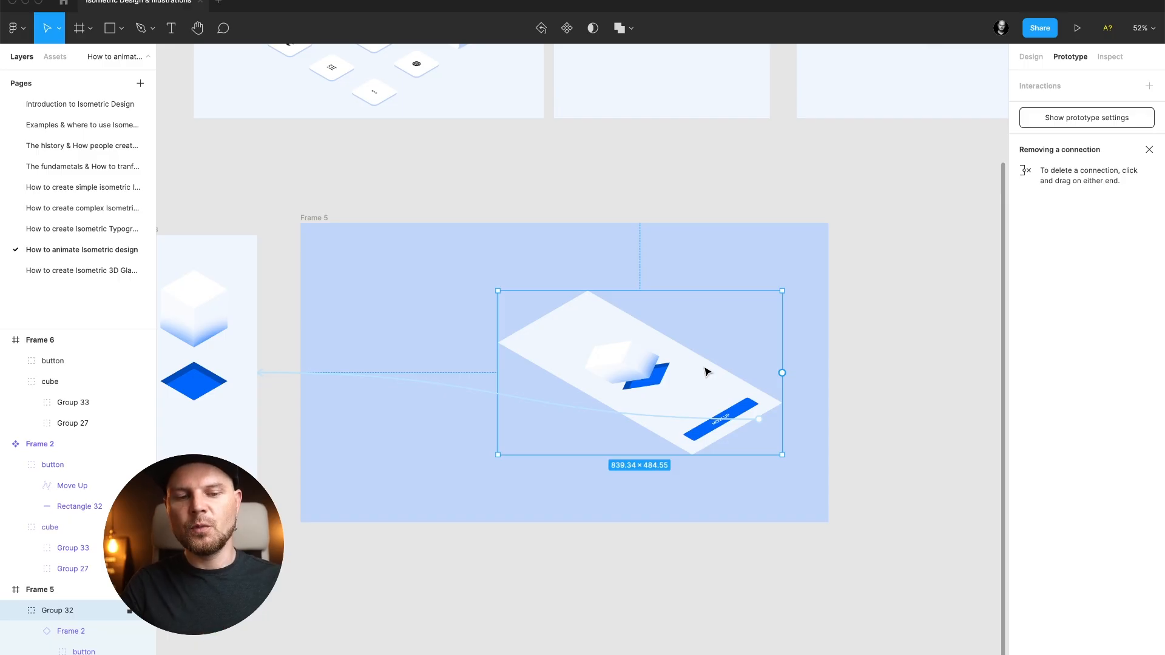
{"action": "scroll", "coordinate": [706, 371], "scroll_direction": "left", "scroll_amount": 5}
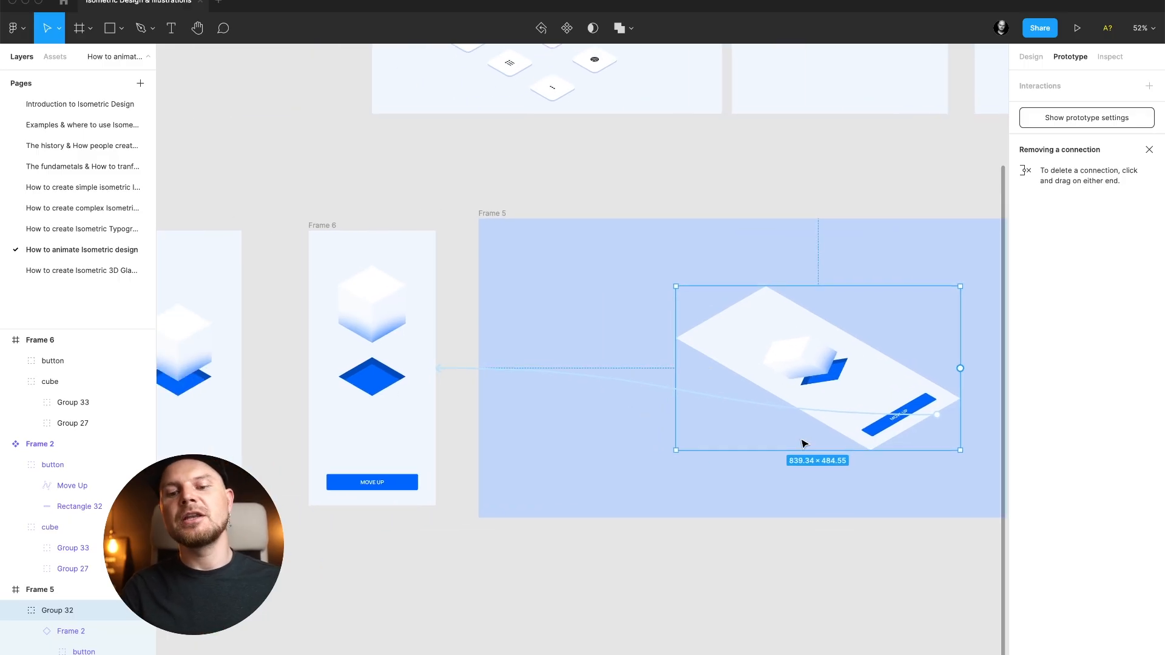
{"action": "left_click", "coordinate": [728, 403]}
{"action": "key", "text": "Delete"}
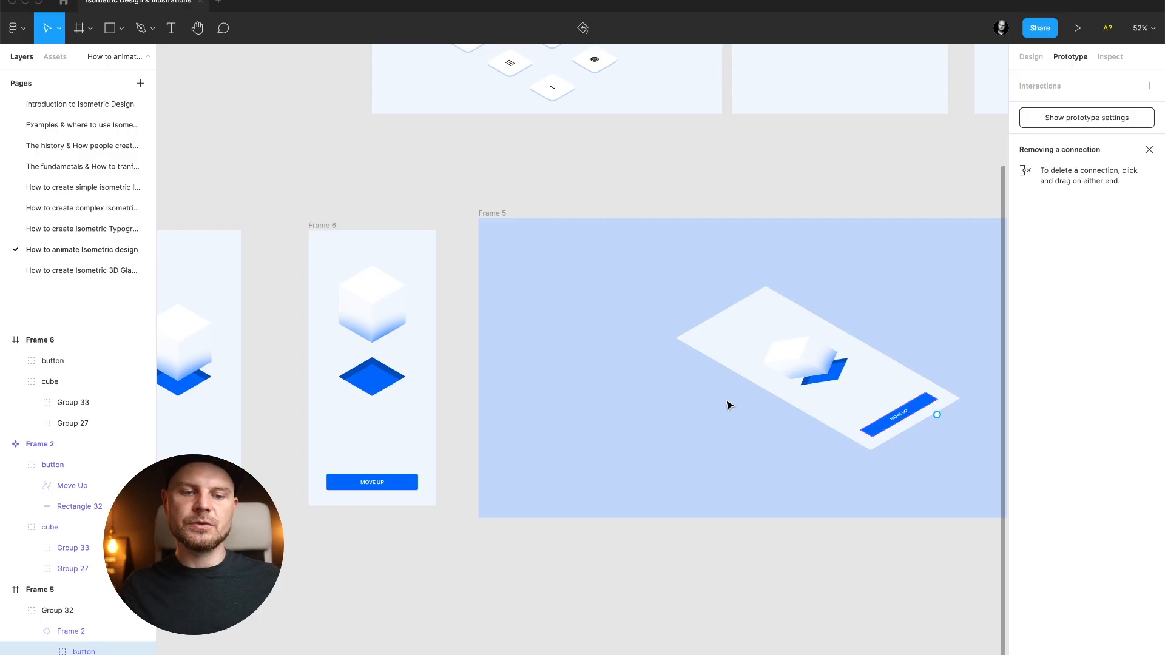
{"action": "left_click", "coordinate": [326, 226]}
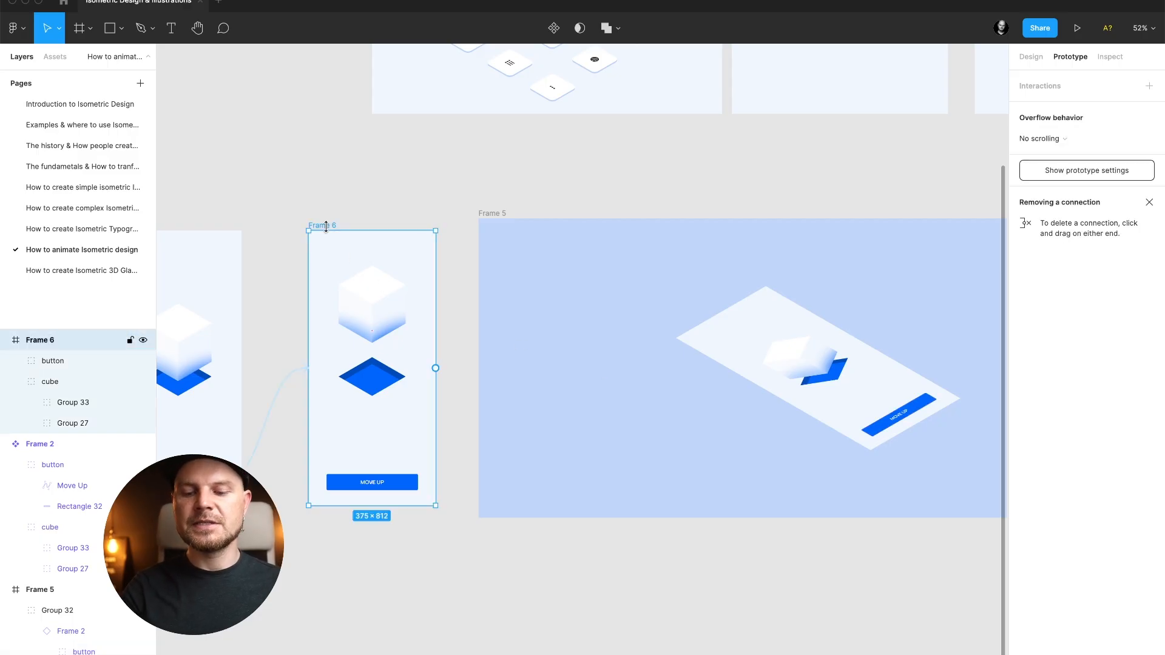
{"action": "key", "text": "Delete"}
- Move the Frame 2 component back inside Frame 5 at X 122, Y 37, beside the isometric group
{"action": "scroll", "coordinate": [328, 229], "scroll_direction": "left", "scroll_amount": 3}
{"action": "left_click_drag", "start_coordinate": [229, 226], "coordinate": [425, 227]}
{"action": "left_click", "coordinate": [1031, 56]}
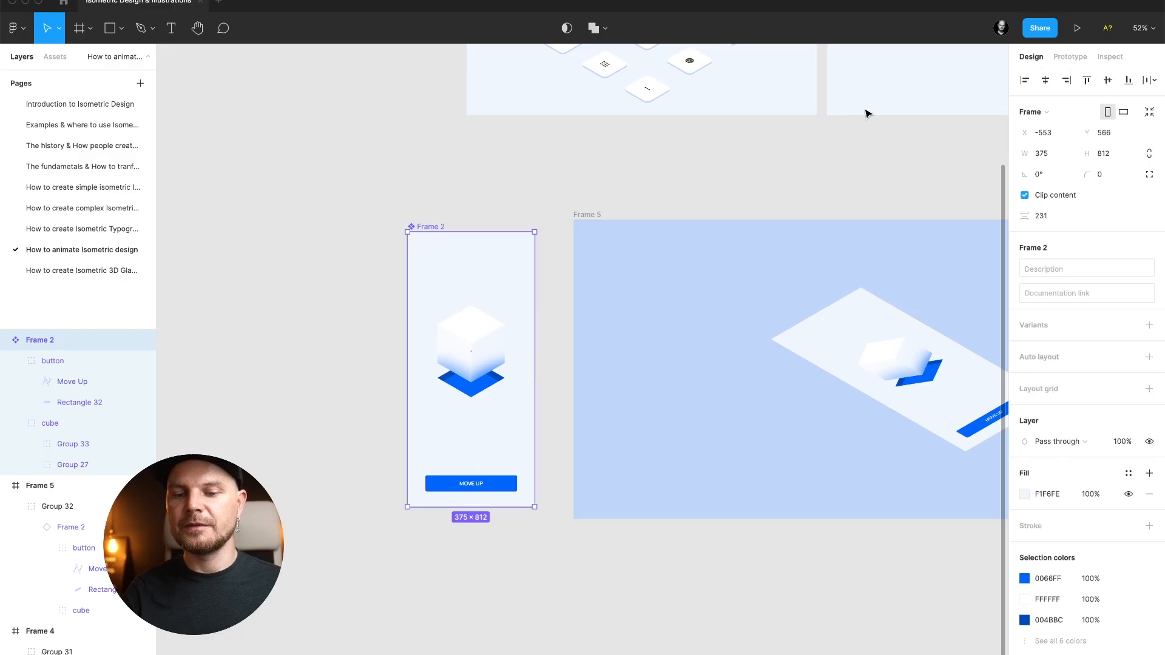
{"action": "scroll", "coordinate": [588, 241], "scroll_direction": "right", "scroll_amount": 6}
{"action": "left_click_drag", "start_coordinate": [281, 346], "coordinate": [475, 355]}
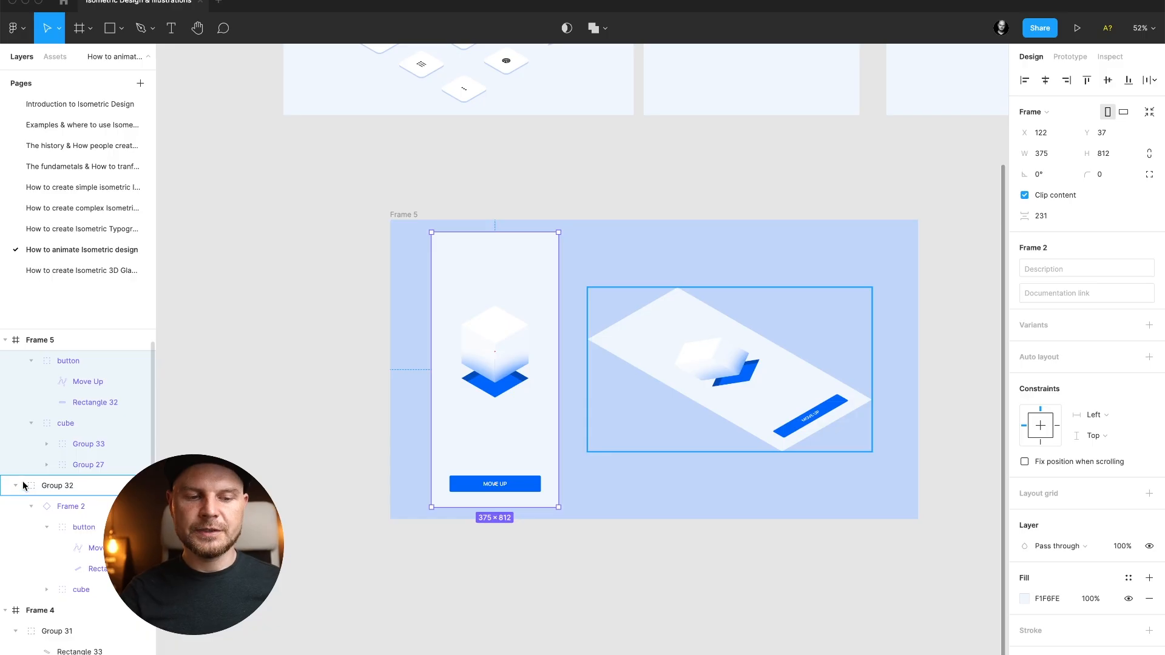
- Collapse the Frame 2 and Group 32 layers and duplicate Frame 5 beside the original at X 1642
{"action": "left_click", "coordinate": [17, 361]}
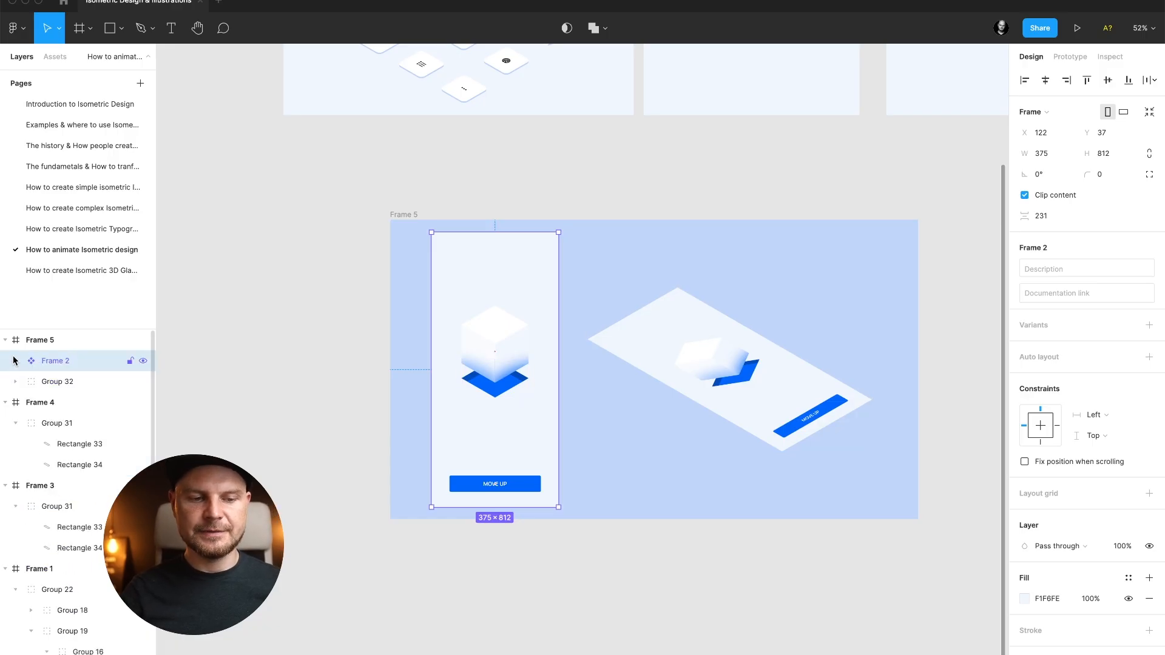
{"action": "scroll", "coordinate": [532, 352], "scroll_direction": "right", "scroll_amount": 2}
{"action": "scroll", "coordinate": [531, 352], "scroll_direction": "up", "scroll_amount": 1}
{"action": "left_click", "coordinate": [393, 229]}
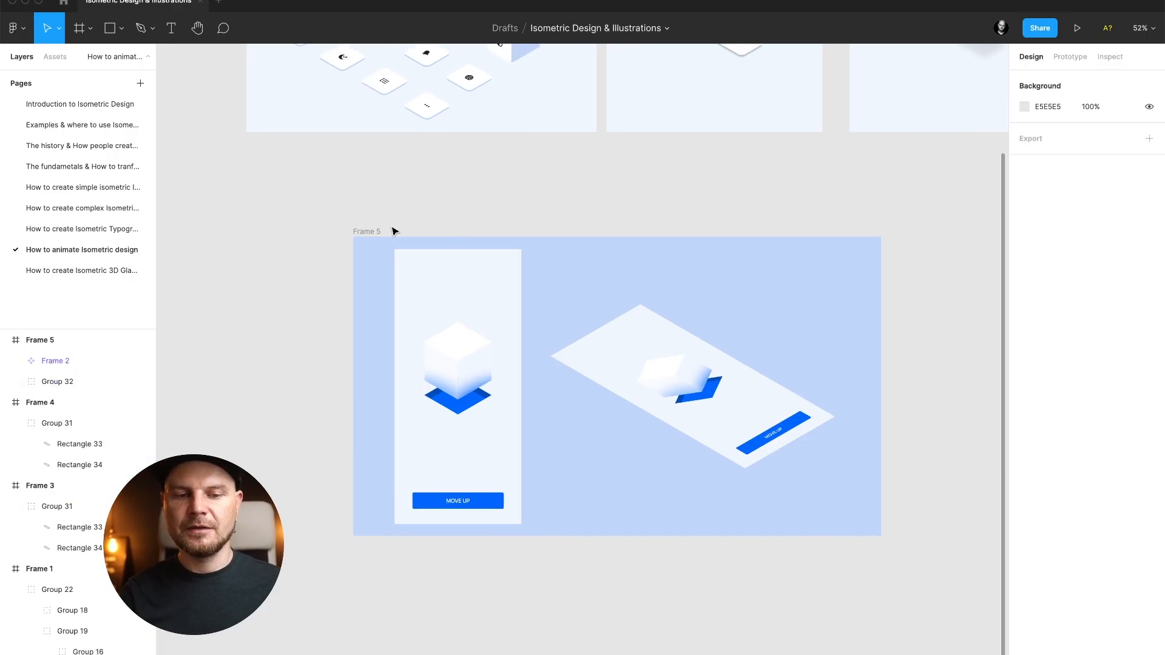
{"action": "left_click", "coordinate": [376, 234]}
{"action": "scroll", "coordinate": [373, 231], "scroll_direction": "right", "scroll_amount": 2}
{"action": "scroll", "coordinate": [373, 230], "scroll_direction": "down", "scroll_amount": 1}
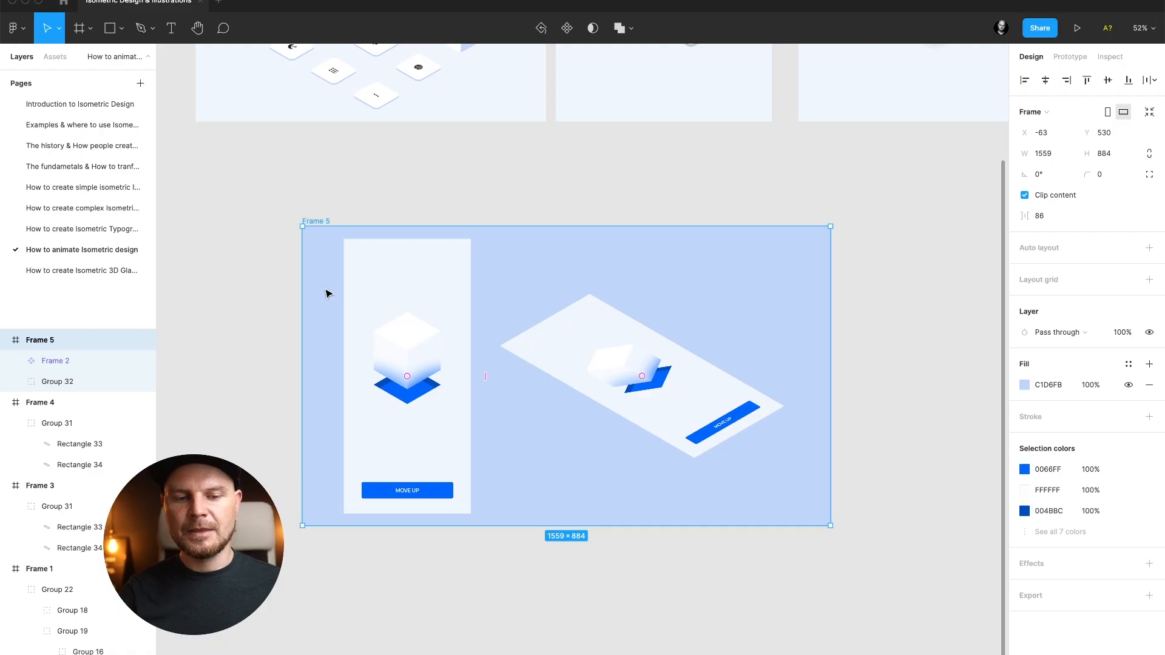
{"action": "key", "text": "super+d"}
{"action": "scroll", "coordinate": [904, 333], "scroll_direction": "right", "scroll_amount": 5}
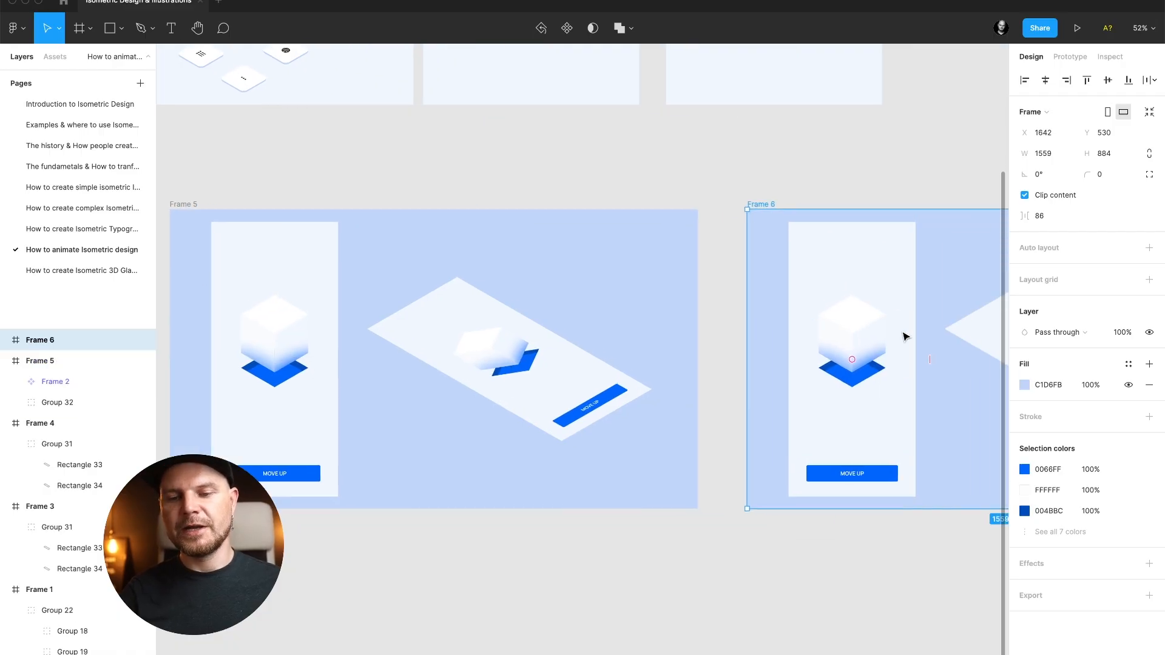
- Detach the upright Frame 2 instance in Frame 6 and turn it into a new component
{"action": "left_click", "coordinate": [726, 324]}
{"action": "scroll", "coordinate": [726, 322], "scroll_direction": "right", "scroll_amount": 5}
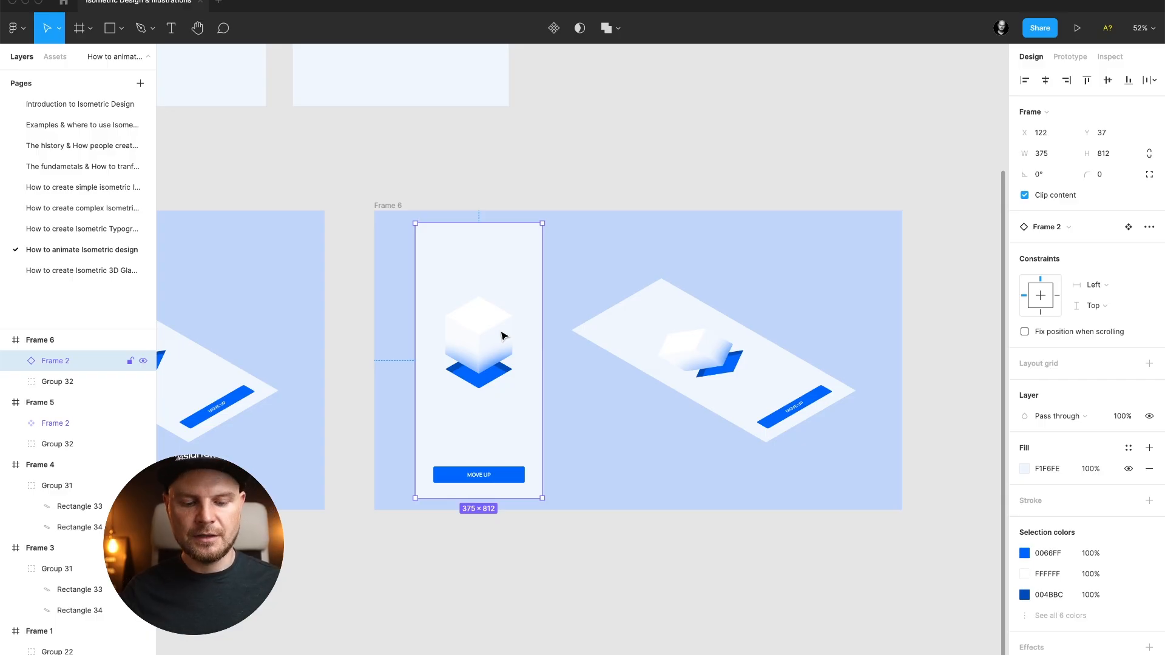
{"action": "key", "text": "alt+super+b"}
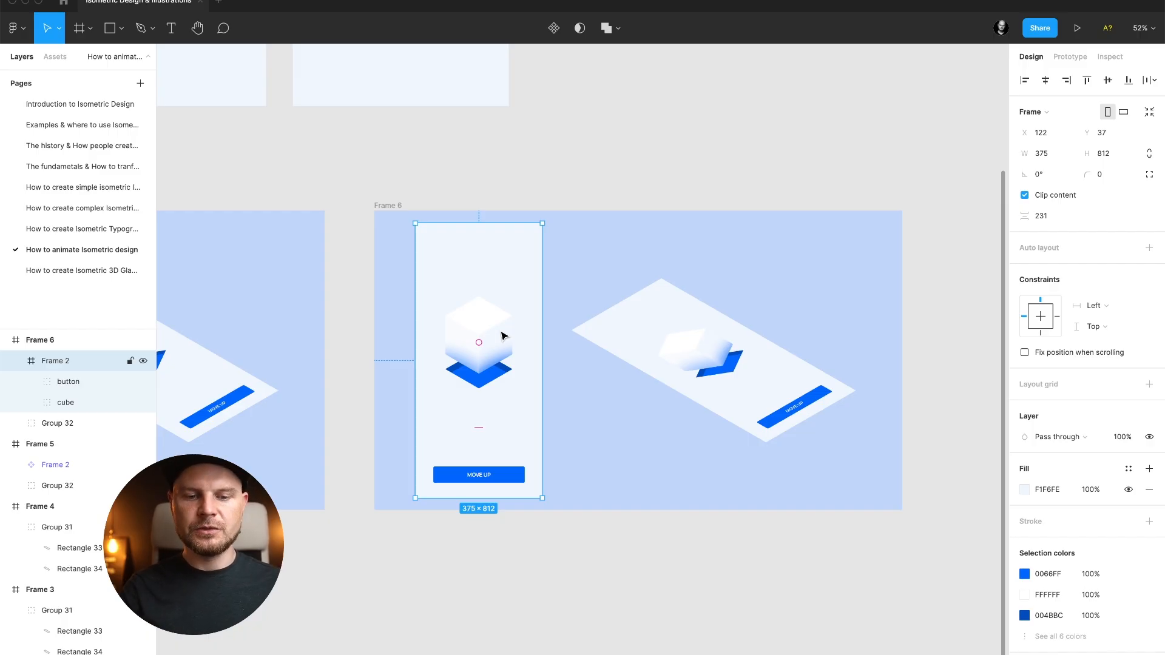
{"action": "scroll", "coordinate": [501, 335], "scroll_direction": "left", "scroll_amount": 2}
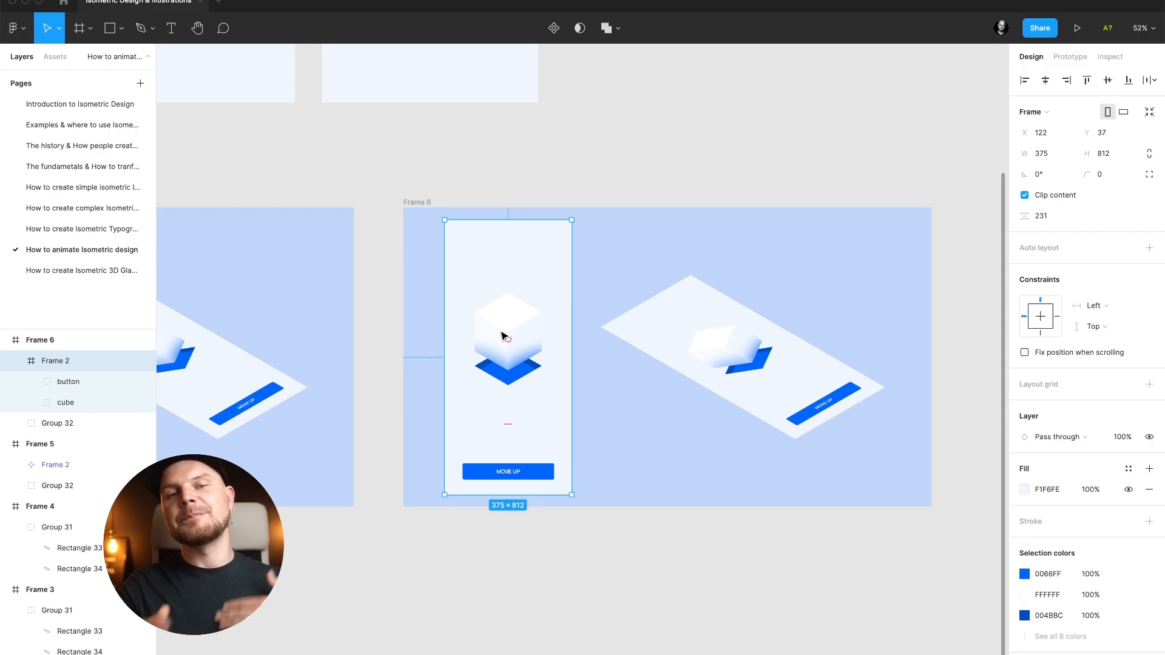
{"action": "key", "text": "alt"}
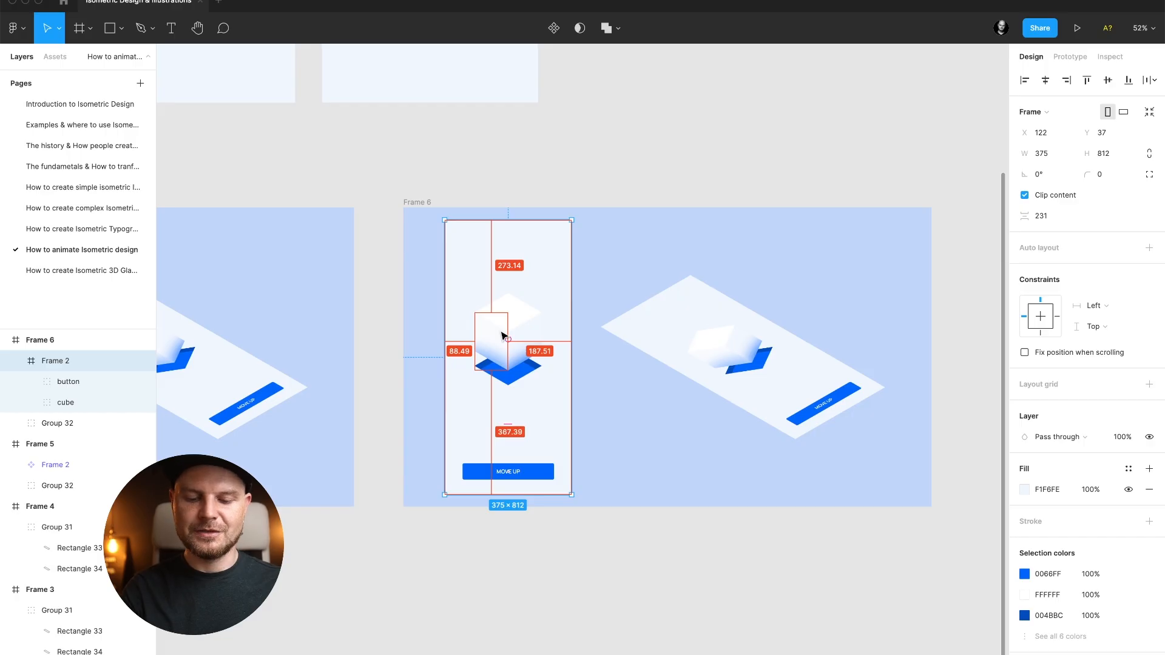
{"action": "key", "text": "super+alt+k"}
{"action": "scroll", "coordinate": [587, 309], "scroll_direction": "left", "scroll_amount": 5}
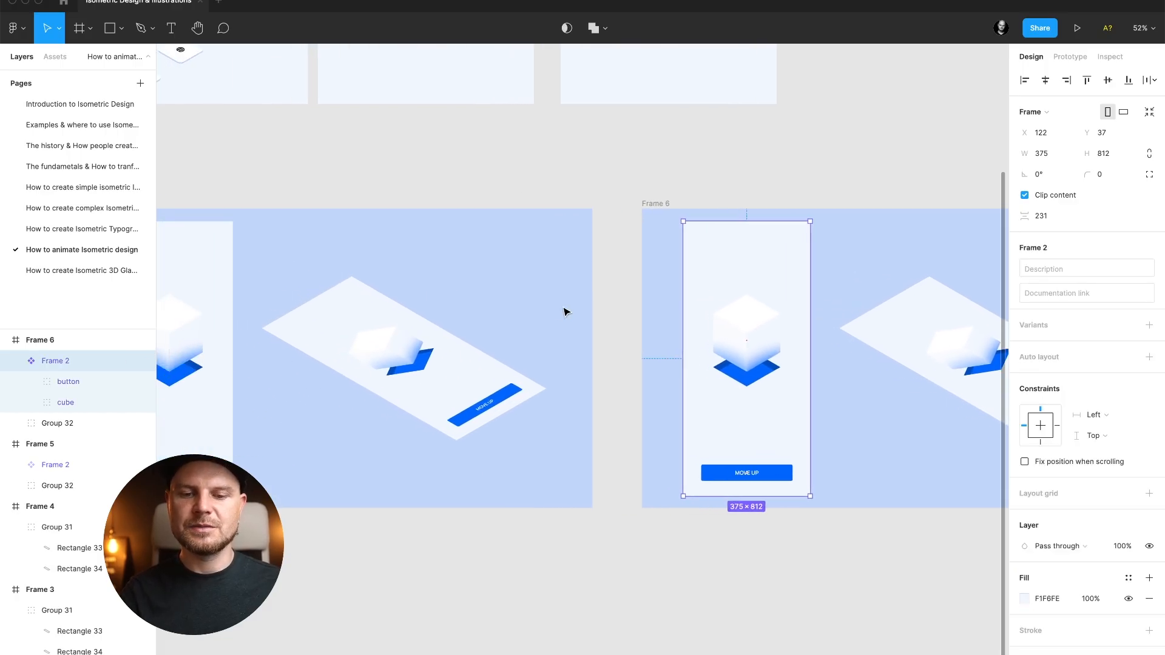
{"action": "scroll", "coordinate": [755, 316], "scroll_direction": "left", "scroll_amount": 4}
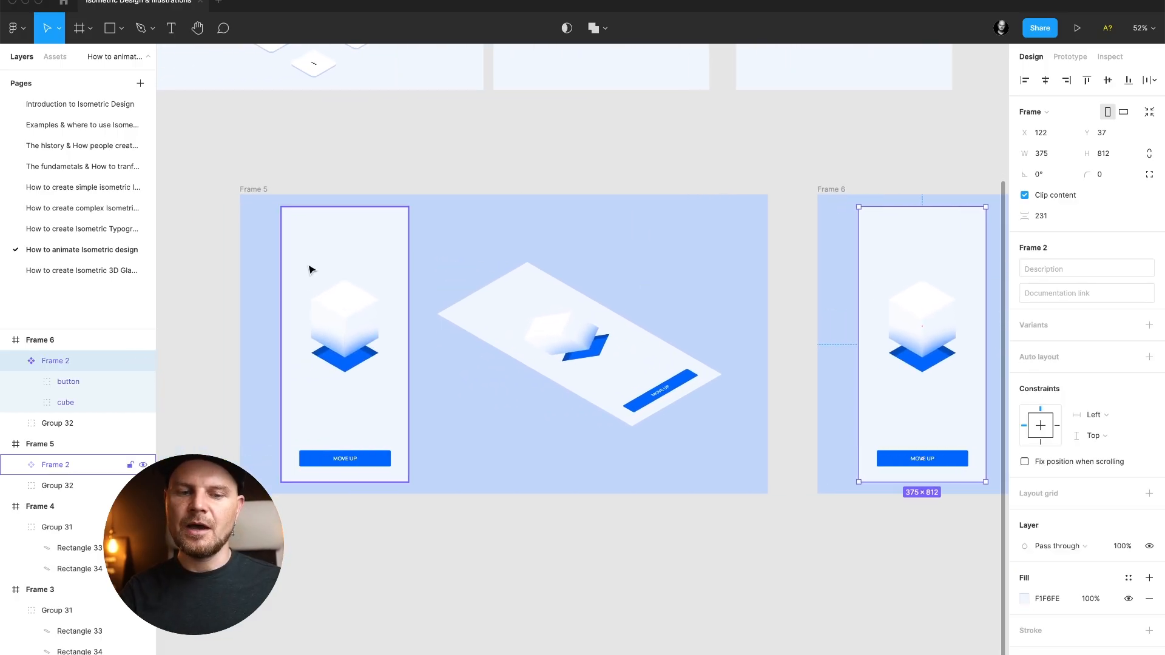
{"action": "left_click", "coordinate": [310, 269]}
{"action": "scroll", "coordinate": [385, 285], "scroll_direction": "right", "scroll_amount": 1}
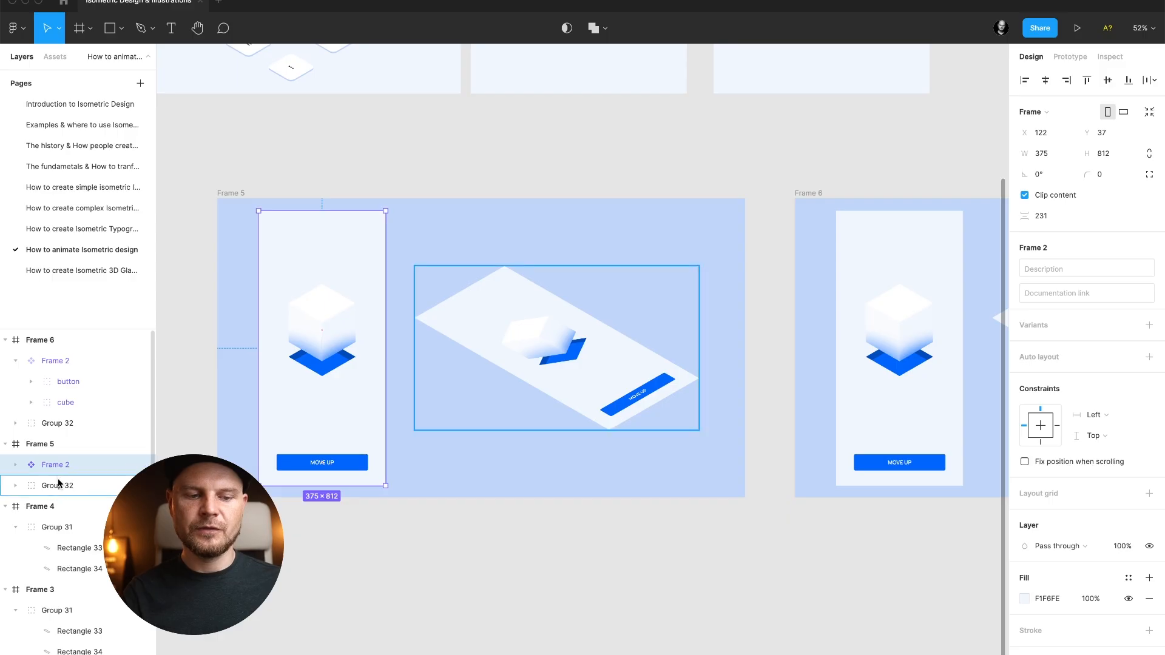
- Raise the white cube group in Frame 6's upright component to Y 76, above its blue base
{"action": "left_click", "coordinate": [896, 390]}
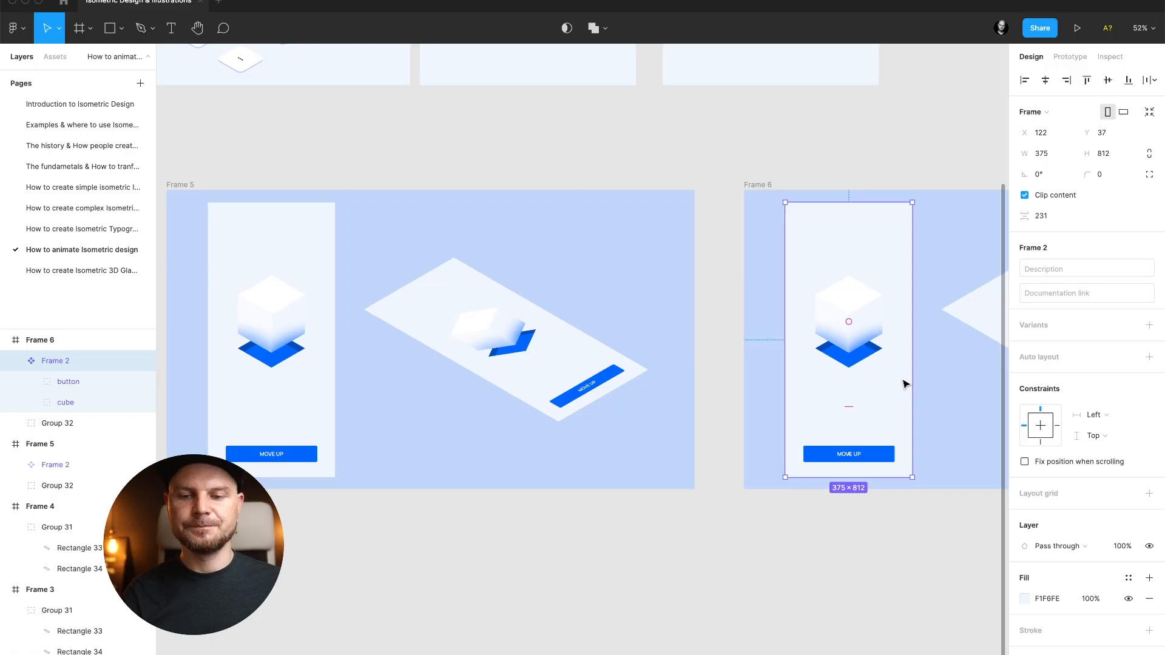
{"action": "scroll", "coordinate": [906, 382], "scroll_direction": "right", "scroll_amount": 5}
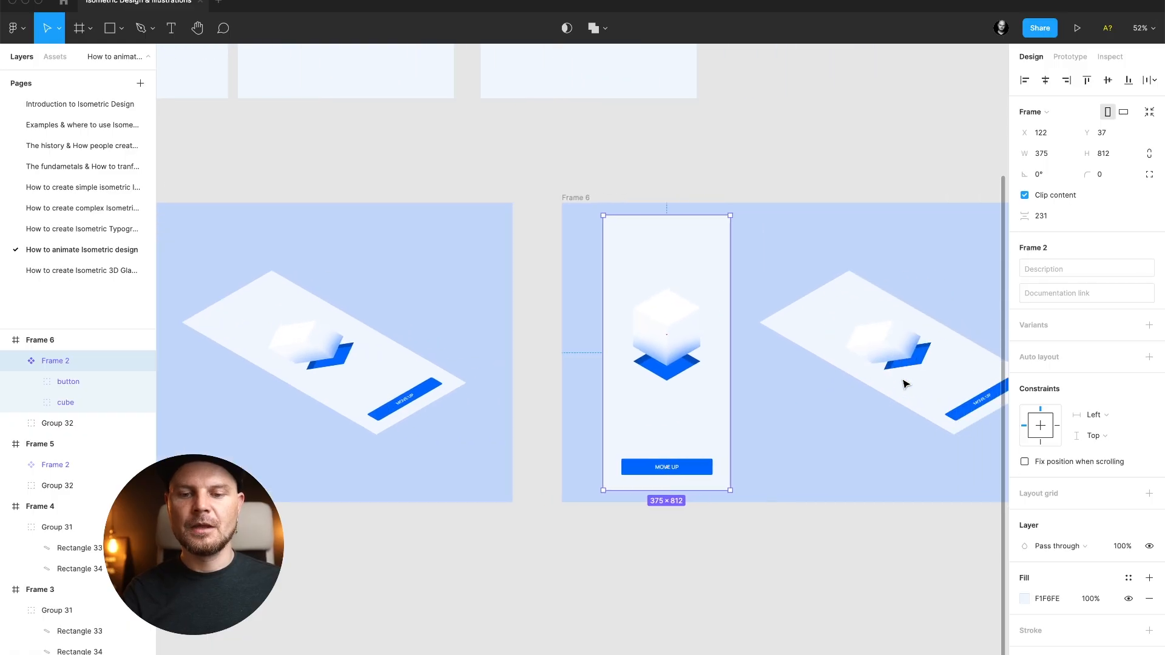
{"action": "left_click", "coordinate": [672, 339]}
{"action": "left_click", "coordinate": [670, 341]}
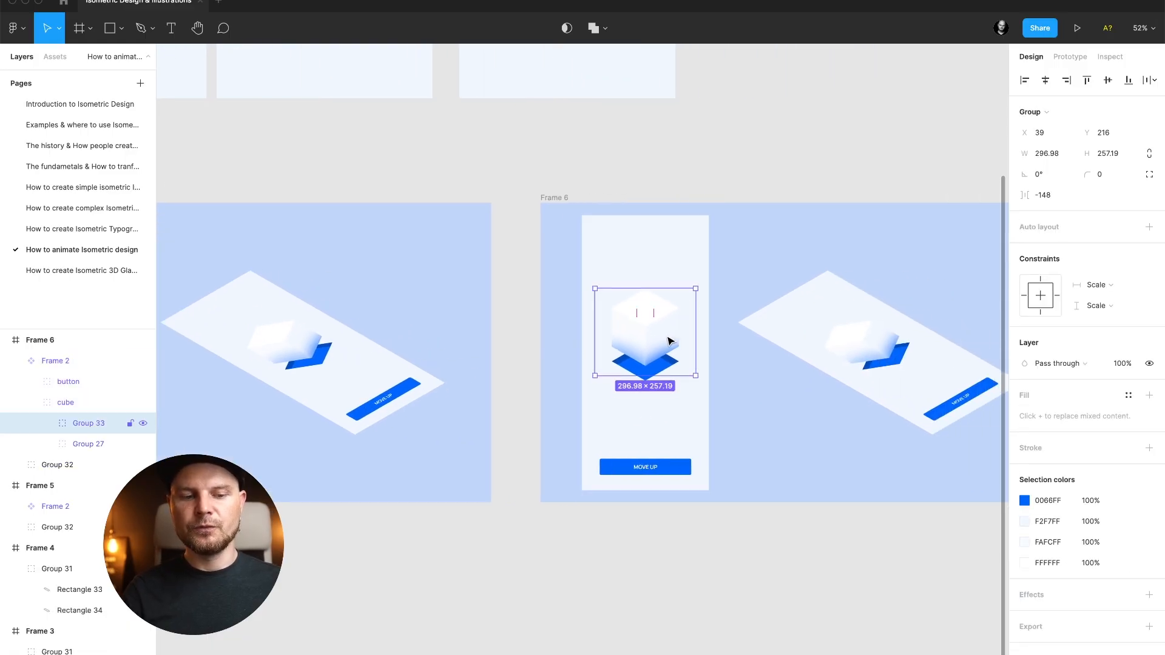
{"action": "key", "text": "shift+Up"}
{"action": "key", "text": "shift+Up"}
{"action": "key", "text": "shift+Up"}
{"action": "key", "text": "shift+Up"}
{"action": "key", "text": "shift+Up"}
{"action": "key", "text": "shift+Up"}
{"action": "key", "text": "shift+Up"}
{"action": "key", "text": "shift+Up"}
{"action": "key", "text": "shift+Up"}
{"action": "key", "text": "shift+Up"}
{"action": "key", "text": "shift+Up"}
{"action": "key", "text": "shift+Up"}
{"action": "key", "text": "shift+Up"}
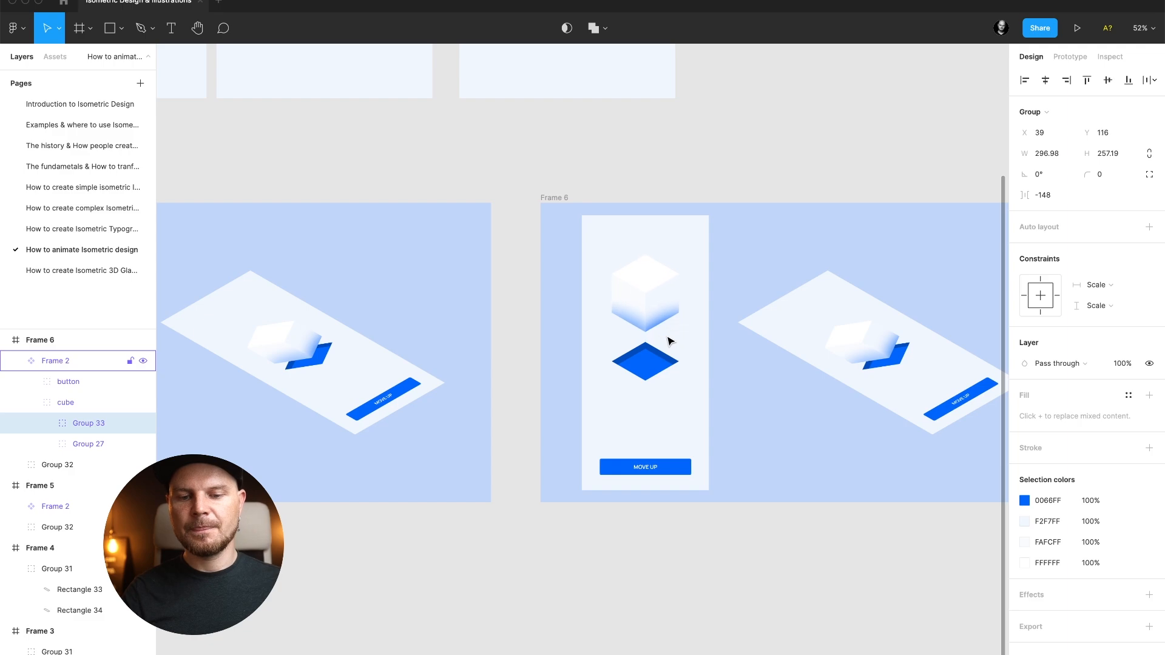
{"action": "key", "text": "shift+Up"}
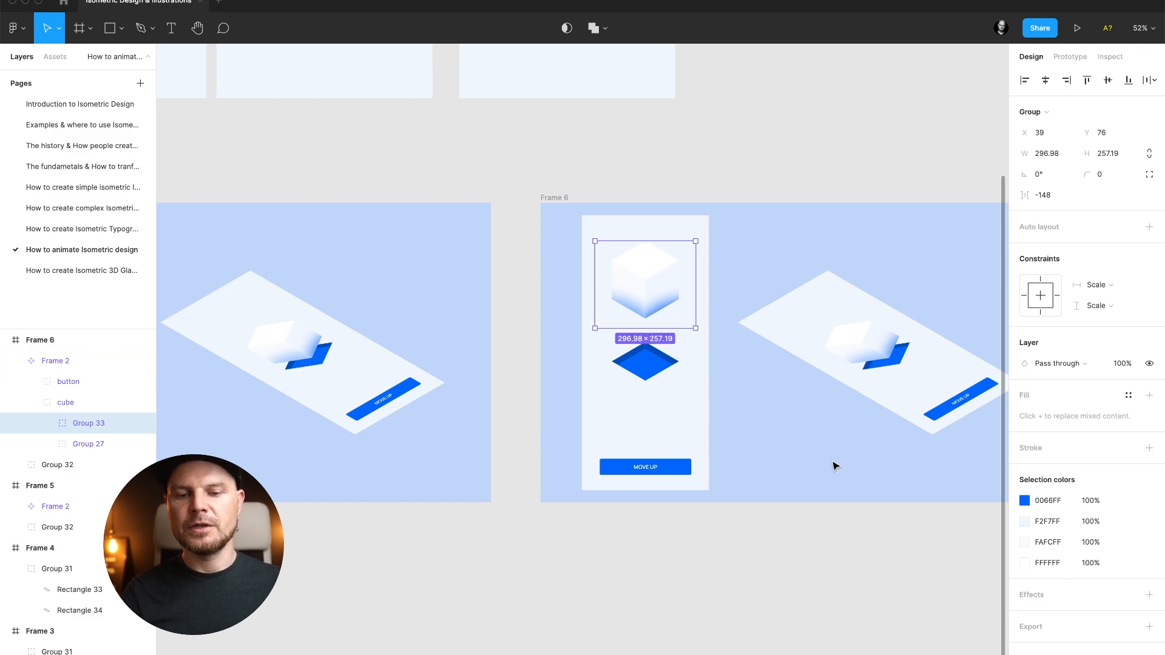
- Lower the bright blue rectangle inside the base of Frame 6's upright component to Y 501.19
{"action": "left_click", "coordinate": [642, 361]}
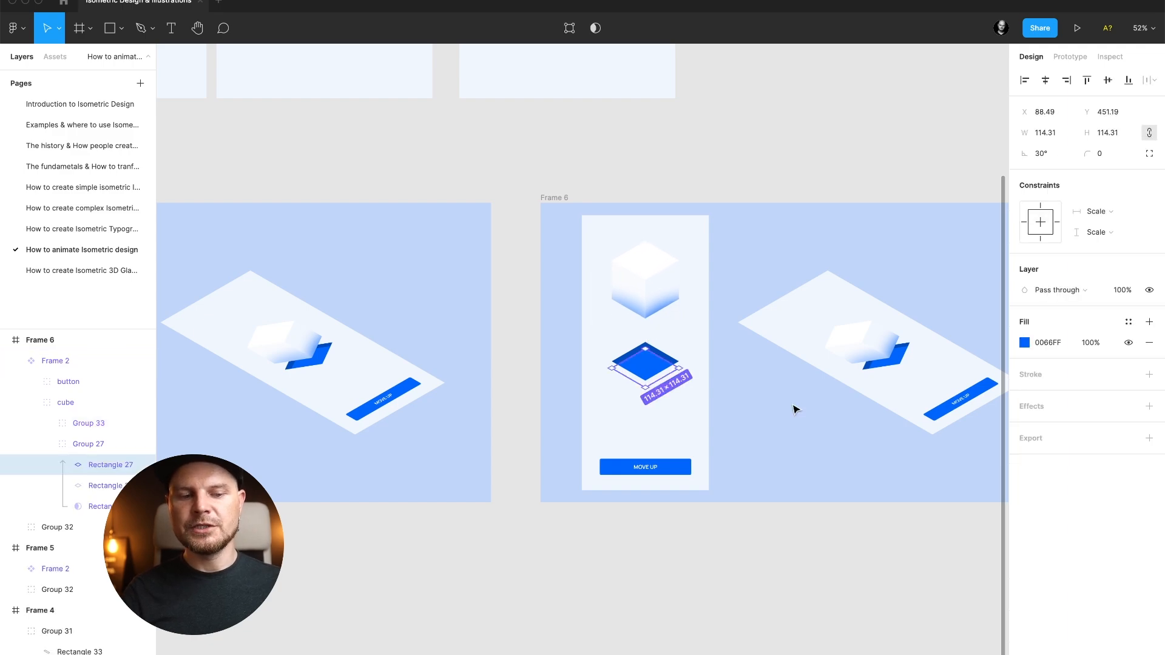
{"action": "key", "text": "shift+Down"}
{"action": "key", "text": "shift+Down"}
{"action": "key", "text": "shift+Down"}
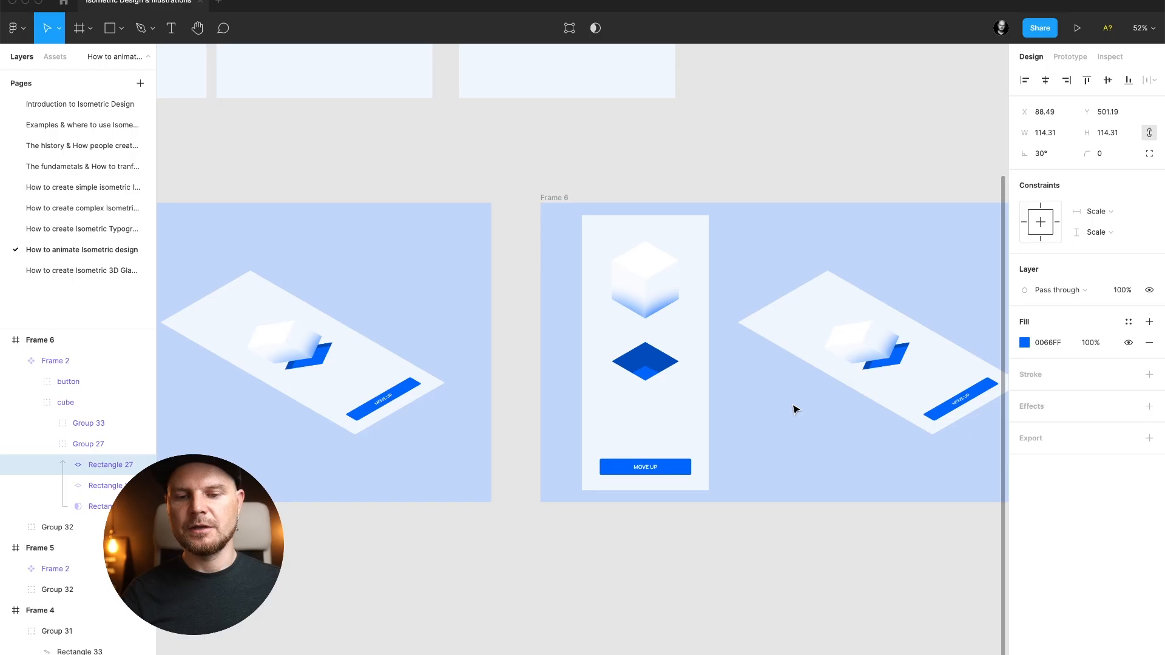
{"action": "left_click", "coordinate": [795, 410]}
{"action": "scroll", "coordinate": [795, 410], "scroll_direction": "right", "scroll_amount": 2}
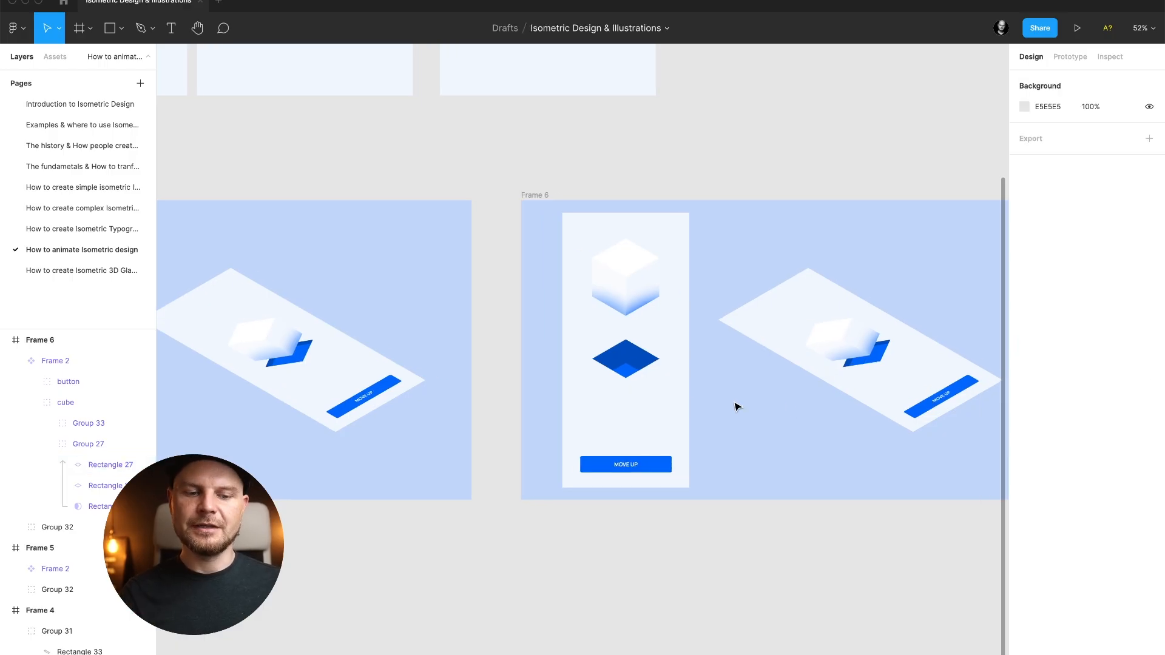
- Swap the isometric instance in Frame 6 for the Frame 2 component stored under Frame 6
{"action": "scroll", "coordinate": [737, 406], "scroll_direction": "left", "scroll_amount": 10}
{"action": "left_click", "coordinate": [728, 384]}
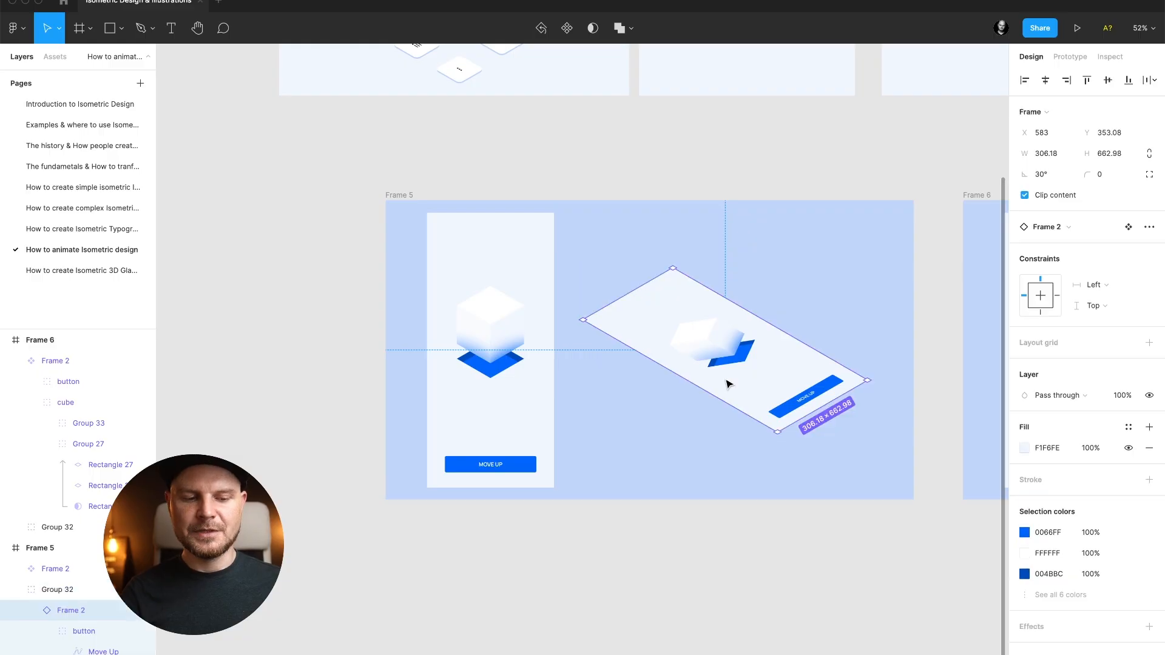
{"action": "scroll", "coordinate": [728, 384], "scroll_direction": "right", "scroll_amount": 15}
{"action": "left_click", "coordinate": [716, 378]}
{"action": "left_click", "coordinate": [720, 372]}
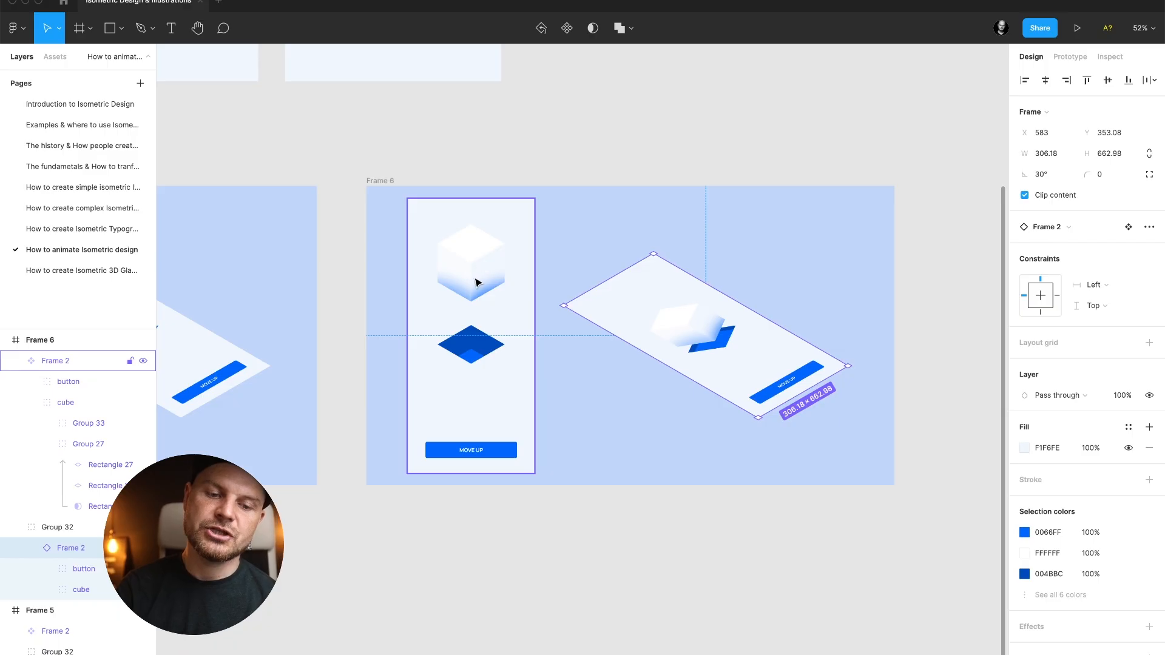
{"action": "left_click", "coordinate": [1064, 227]}
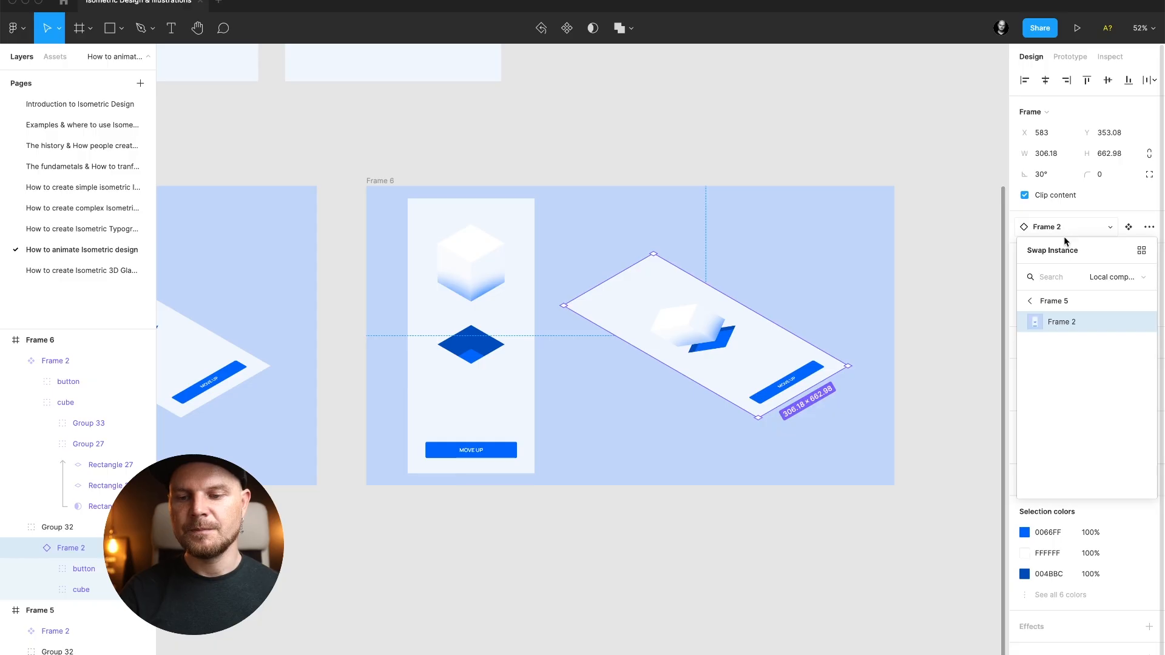
{"action": "left_click", "coordinate": [1062, 304]}
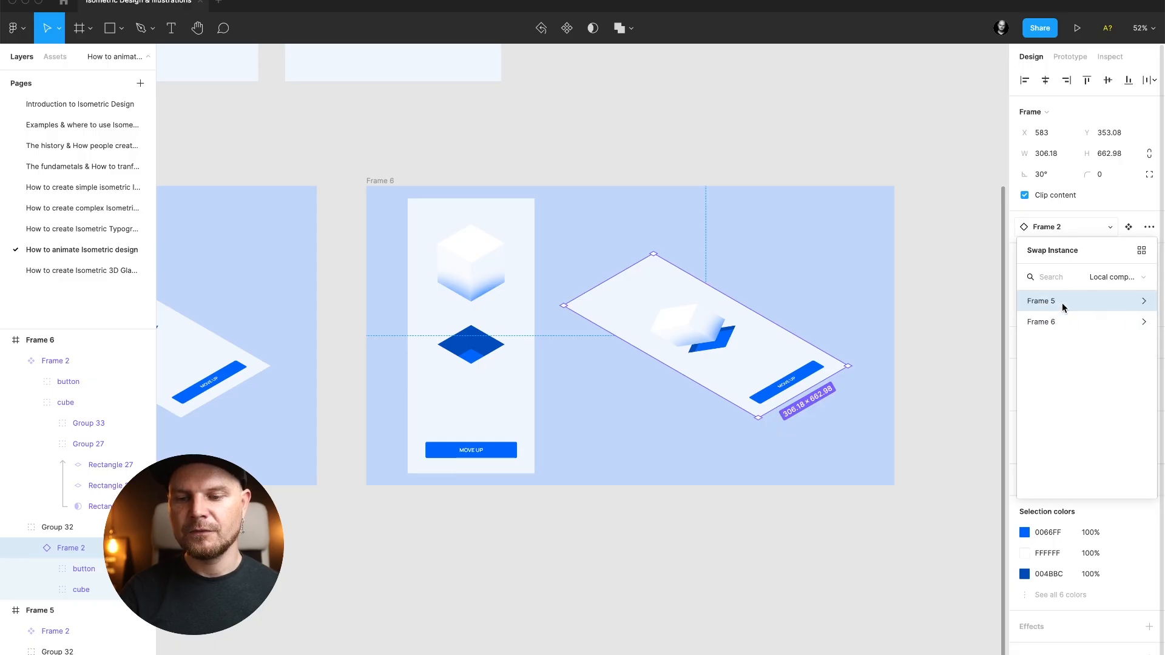
{"action": "left_click", "coordinate": [1061, 324]}
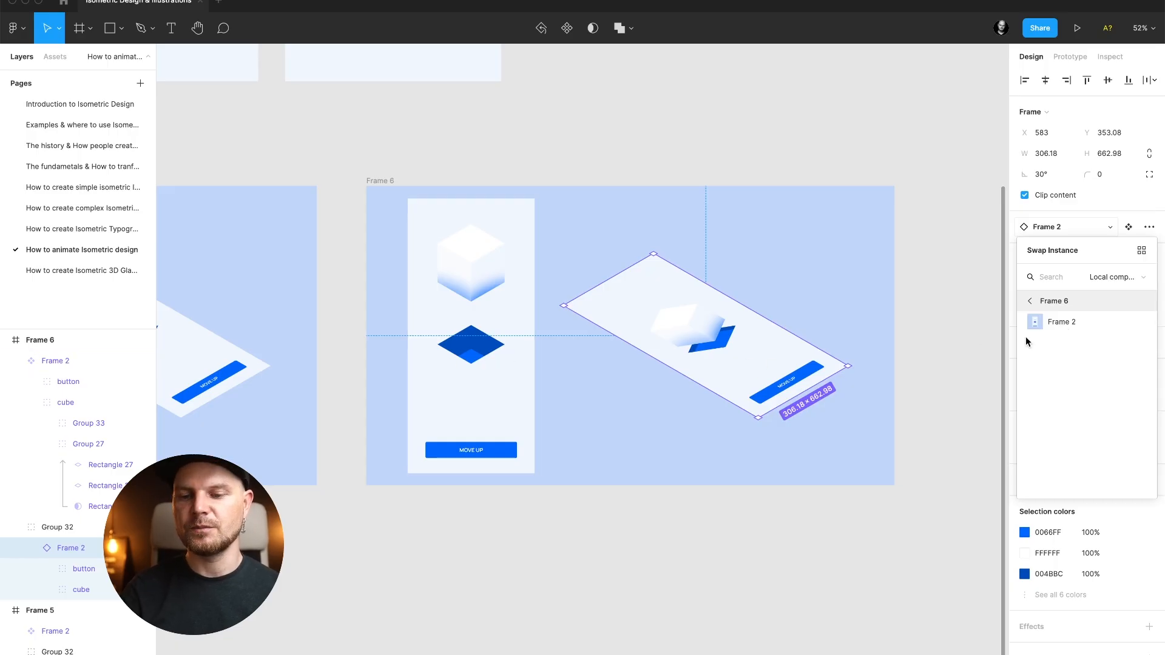
{"action": "left_click", "coordinate": [1061, 322]}
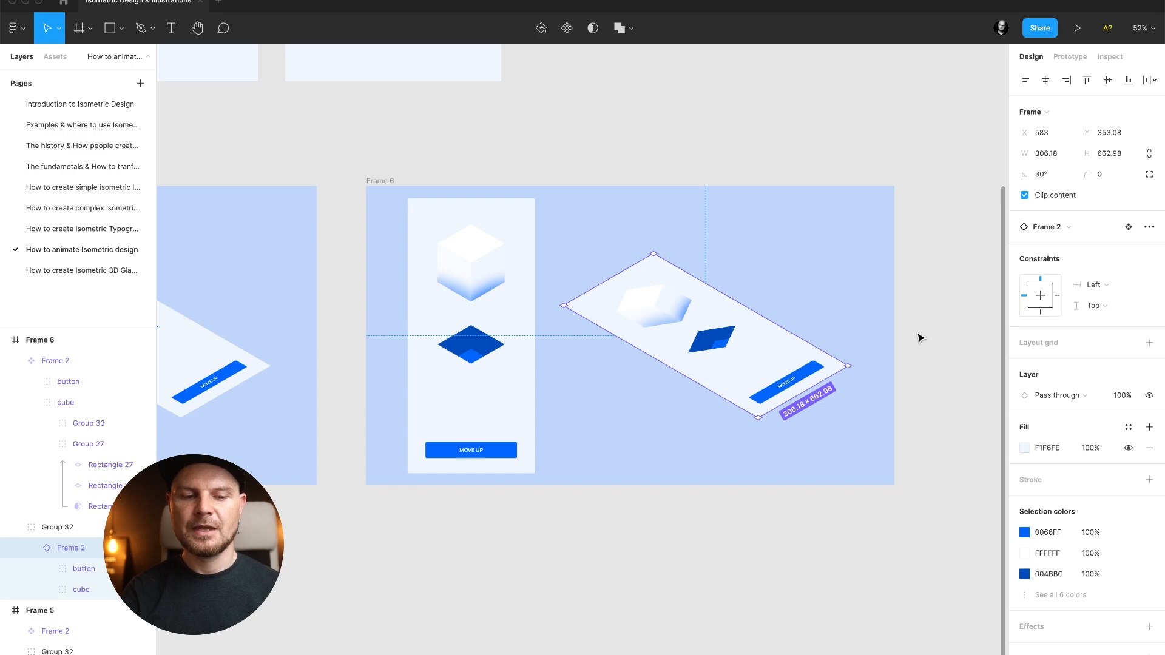
- Compare the isometric Group 32 in Frame 5 with the one in Frame 6
{"action": "scroll", "coordinate": [791, 326], "scroll_direction": "left", "scroll_amount": 5}
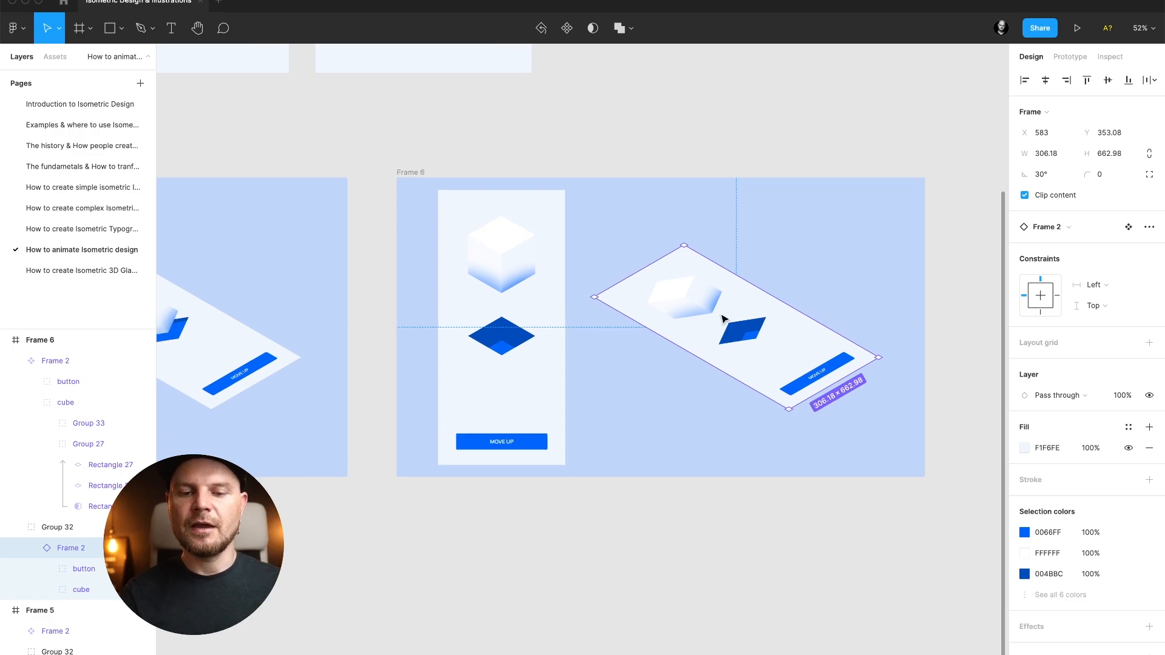
{"action": "scroll", "coordinate": [720, 313], "scroll_direction": "left", "scroll_amount": 7}
{"action": "left_click", "coordinate": [435, 357]}
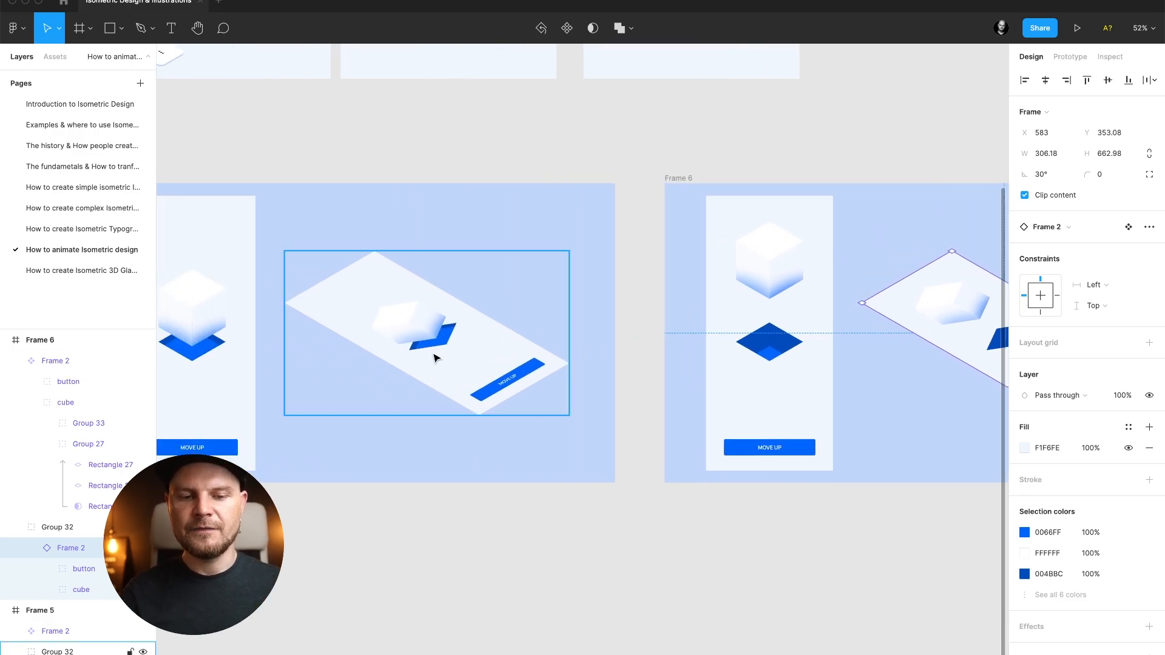
{"action": "scroll", "coordinate": [65, 576], "scroll_direction": "down", "scroll_amount": 3}
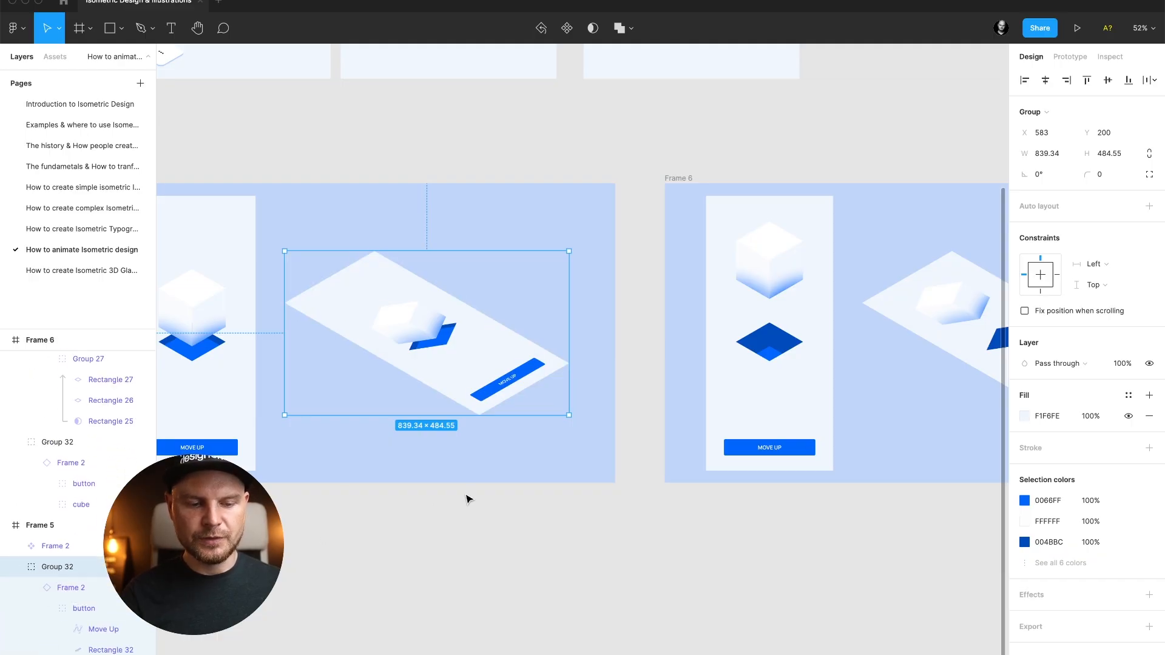
{"action": "scroll", "coordinate": [468, 494], "scroll_direction": "right", "scroll_amount": 6}
{"action": "left_click", "coordinate": [635, 378]}
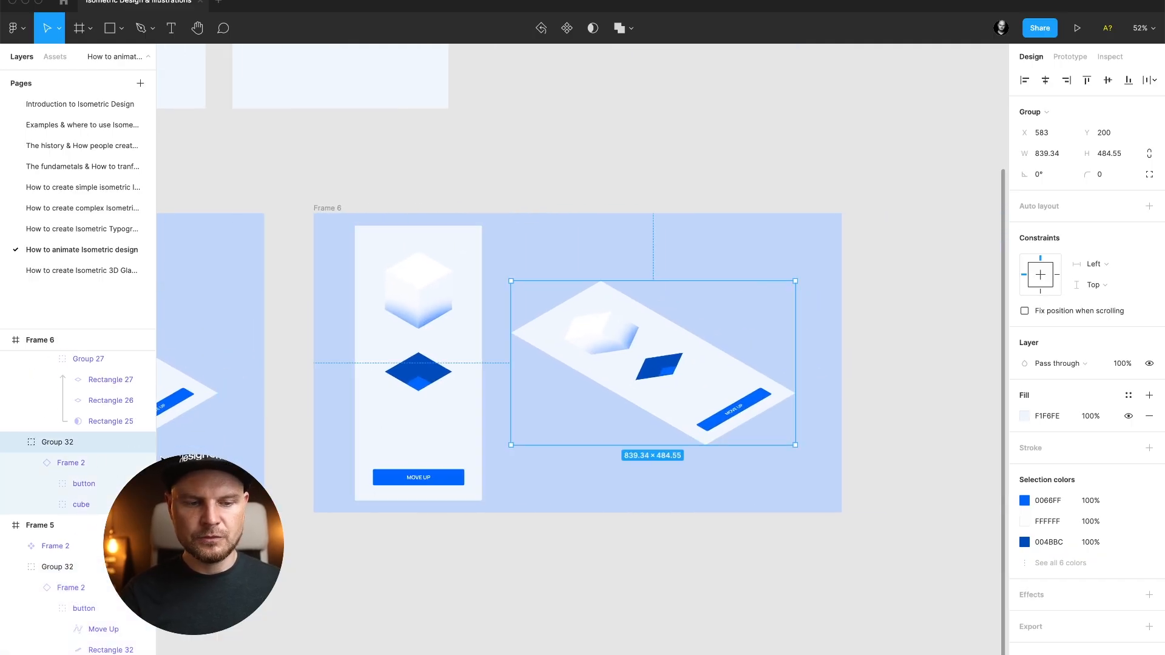
{"action": "scroll", "coordinate": [616, 376], "scroll_direction": "left", "scroll_amount": 6}
{"action": "scroll", "coordinate": [614, 375], "scroll_direction": "left", "scroll_amount": 1}
{"action": "scroll", "coordinate": [614, 376], "scroll_direction": "up", "scroll_amount": 1}
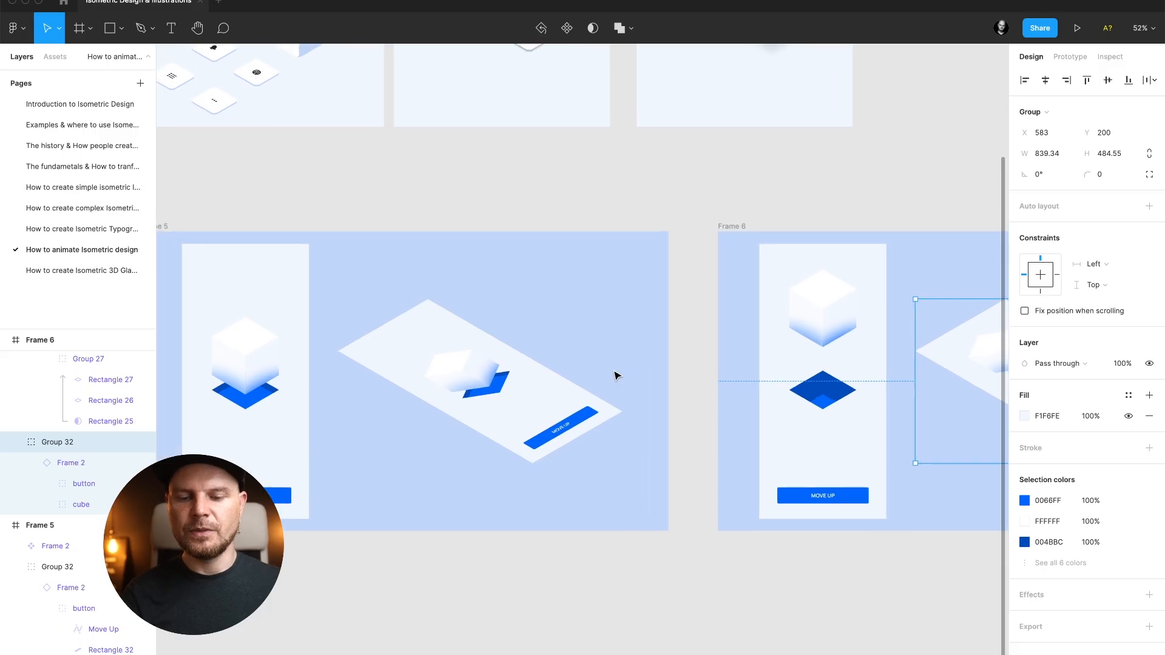
- Connect the MOVE UP button of Frame 5's upright component to Frame 6, navigating on click with Smart animate
{"action": "double_click", "coordinate": [279, 501]}
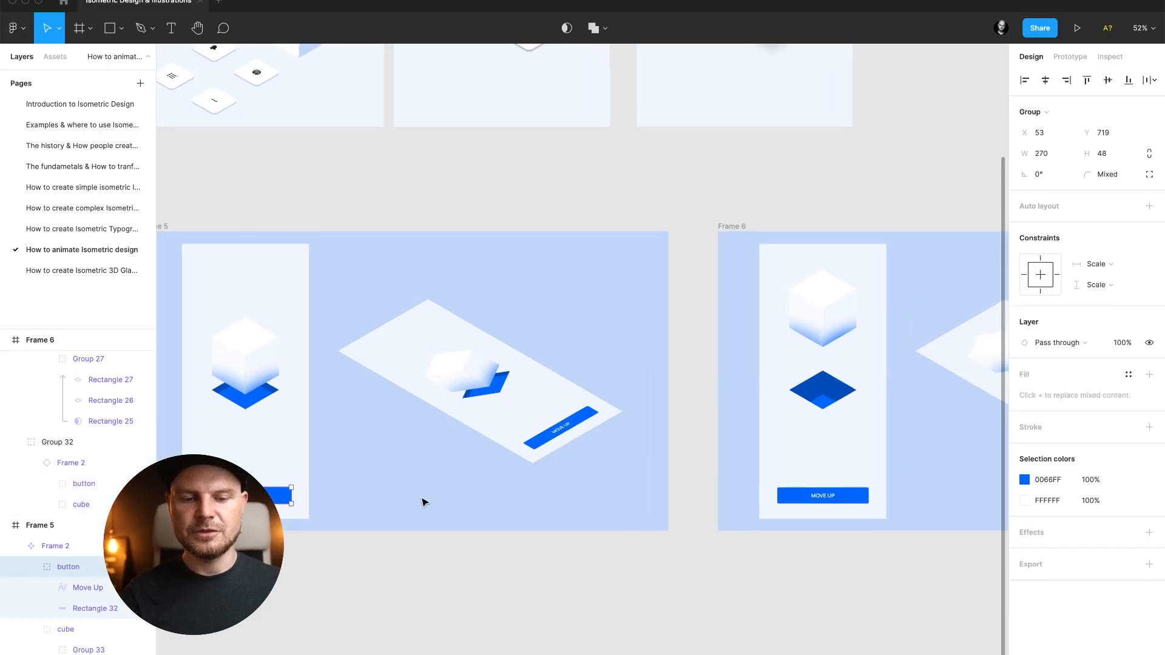
{"action": "scroll", "coordinate": [399, 495], "scroll_direction": "down", "scroll_amount": 2}
{"action": "scroll", "coordinate": [399, 496], "scroll_direction": "left", "scroll_amount": 2}
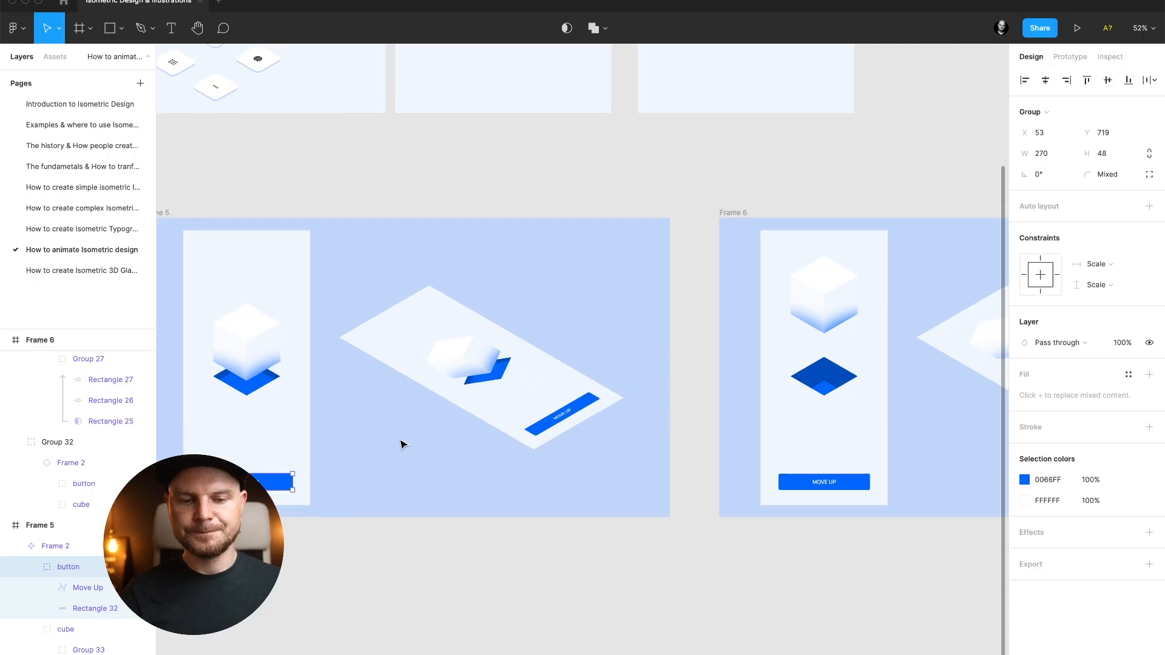
{"action": "left_click", "coordinate": [198, 210]}
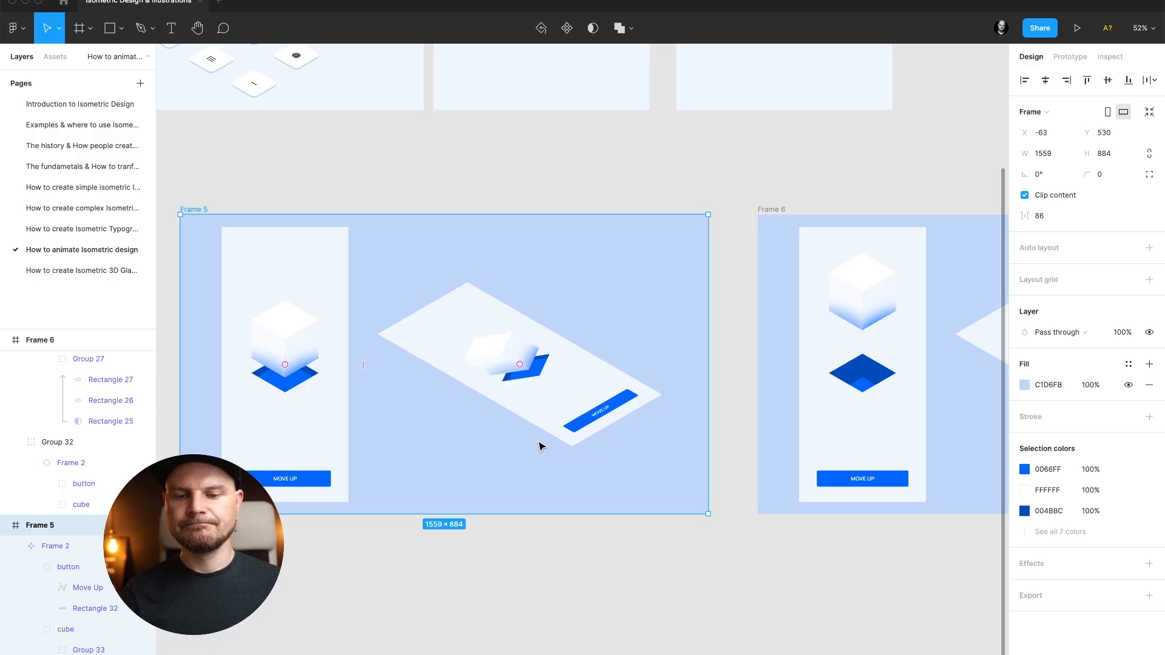
{"action": "double_click", "coordinate": [310, 486]}
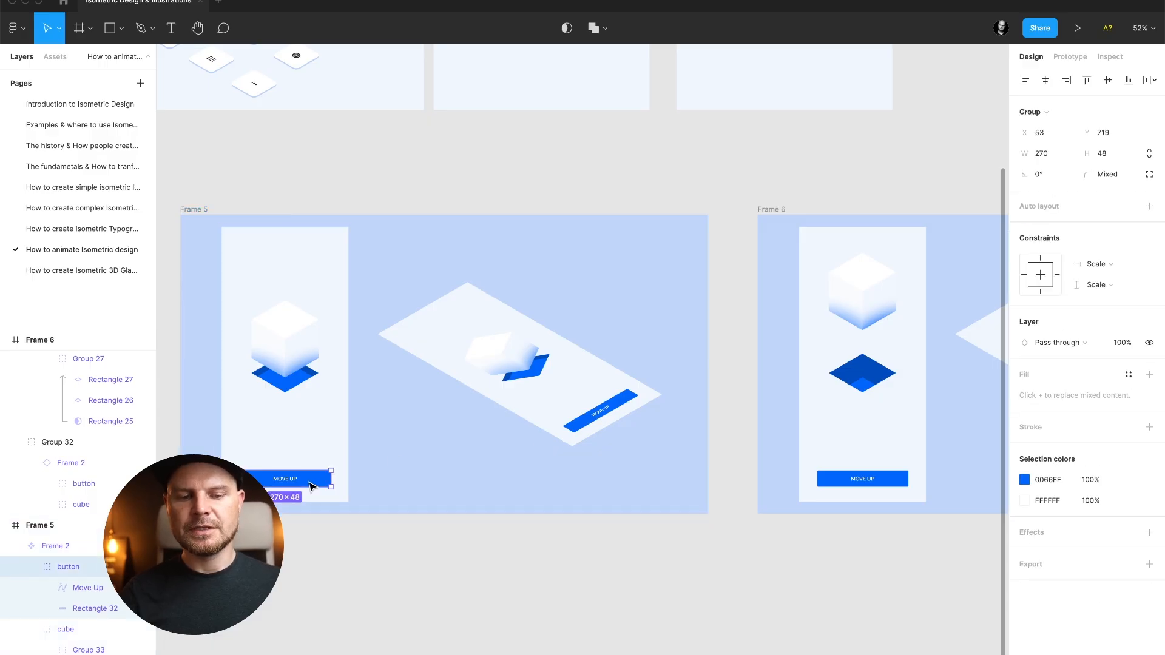
{"action": "left_click", "coordinate": [1075, 55]}
{"action": "left_click_drag", "start_coordinate": [331, 478], "coordinate": [839, 290]}
{"action": "scroll", "coordinate": [667, 397], "scroll_direction": "right", "scroll_amount": 3}
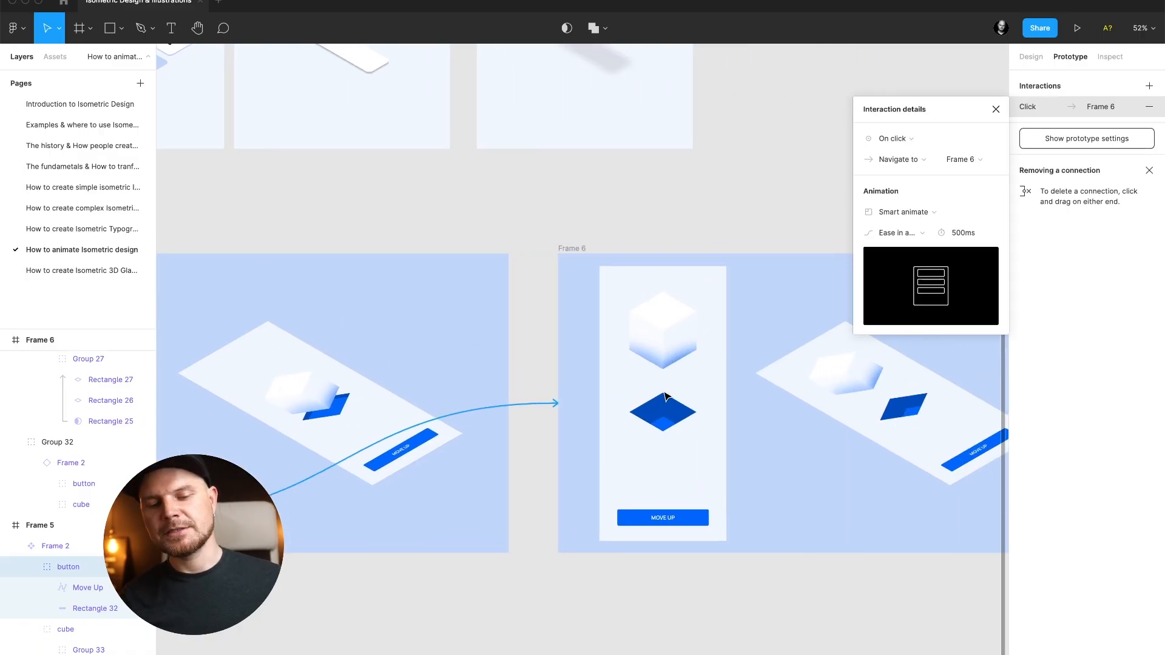
- Connect Frame 6 back to Frame 5, navigating on click with Smart animate
{"action": "scroll", "coordinate": [667, 397], "scroll_direction": "left", "scroll_amount": 1}
{"action": "scroll", "coordinate": [667, 397], "scroll_direction": "down", "scroll_amount": 4}
{"action": "scroll", "coordinate": [665, 392], "scroll_direction": "up", "scroll_amount": 1}
{"action": "scroll", "coordinate": [664, 392], "scroll_direction": "right", "scroll_amount": 1}
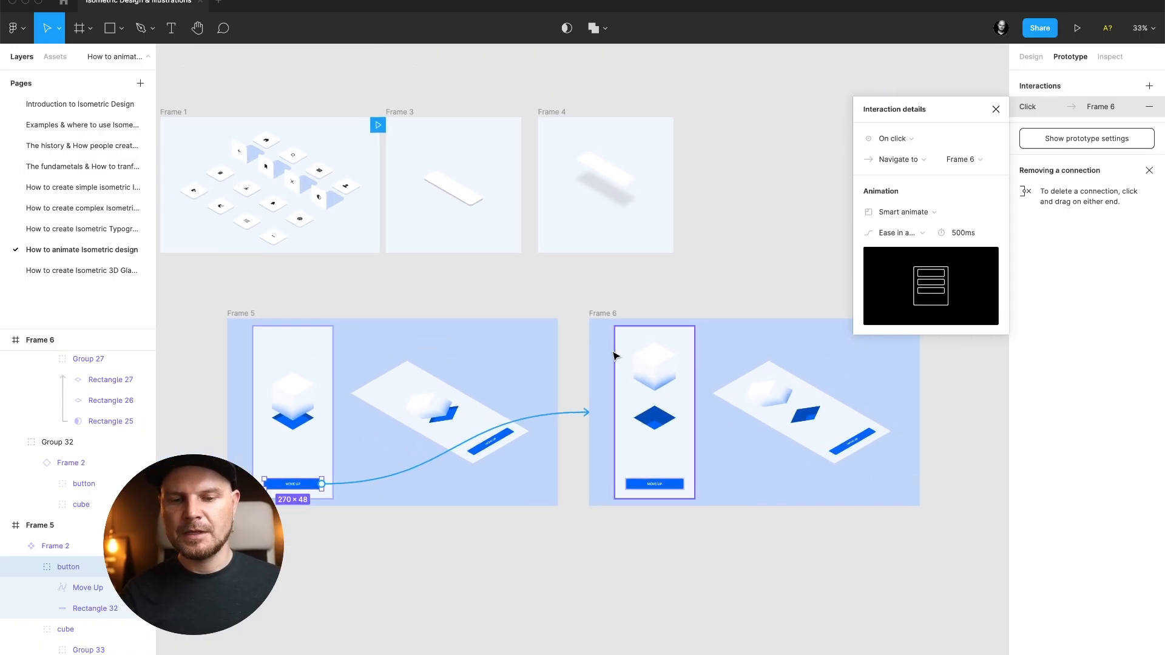
{"action": "left_click", "coordinate": [609, 317]}
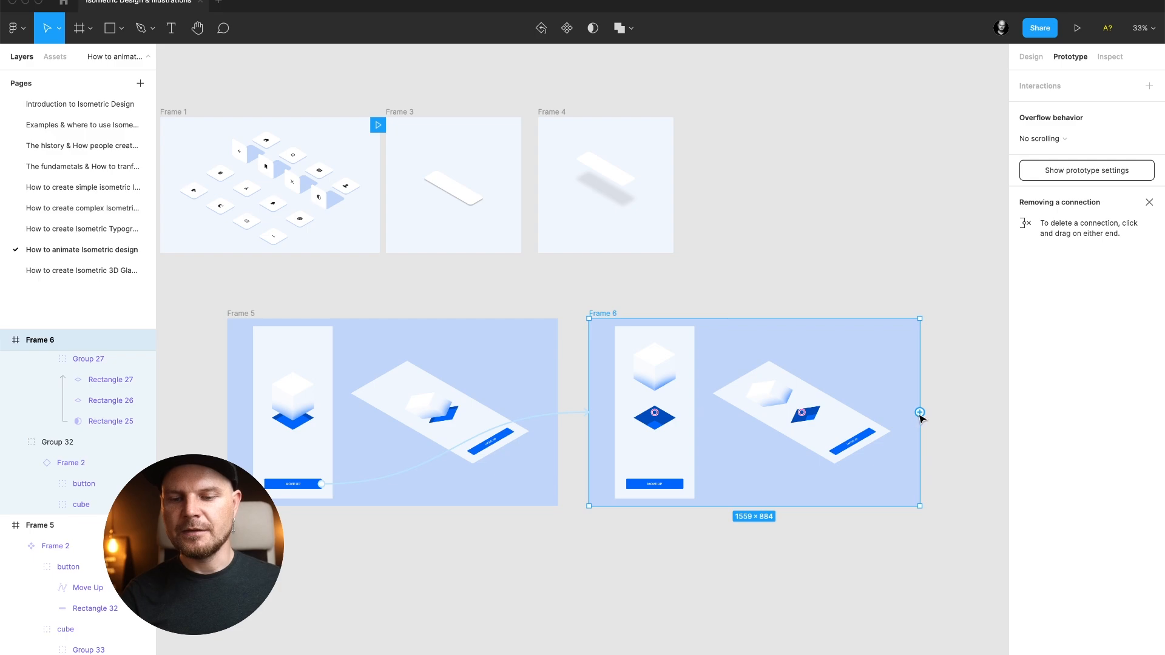
{"action": "left_click_drag", "start_coordinate": [920, 412], "coordinate": [552, 379]}
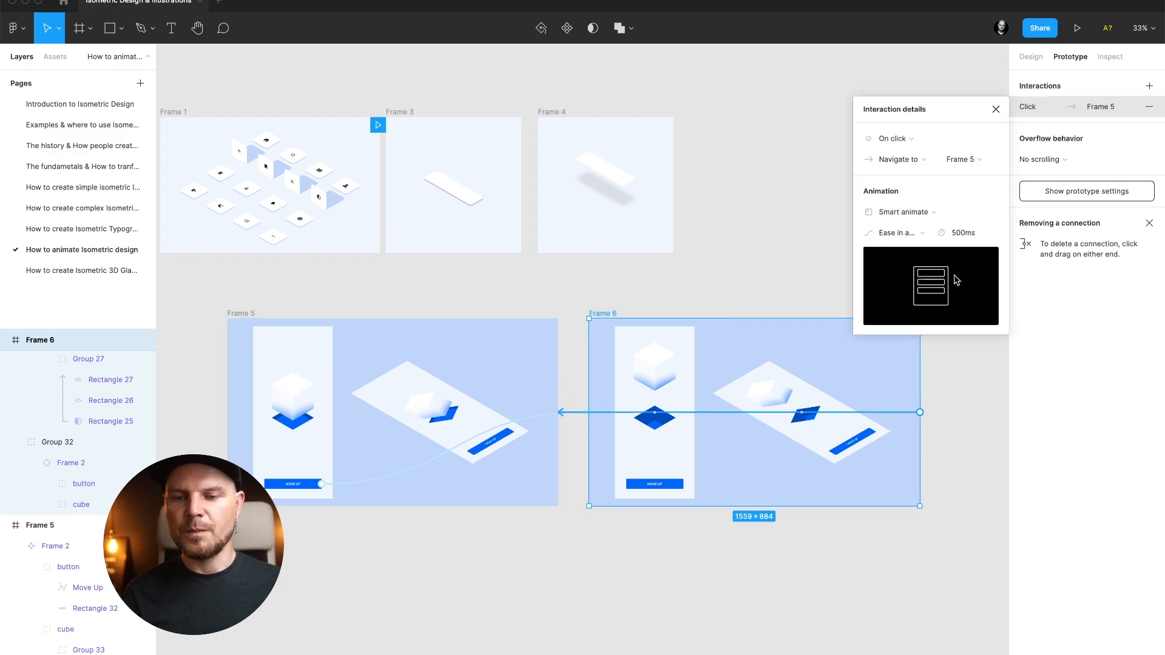
{"action": "left_click", "coordinate": [957, 236]}
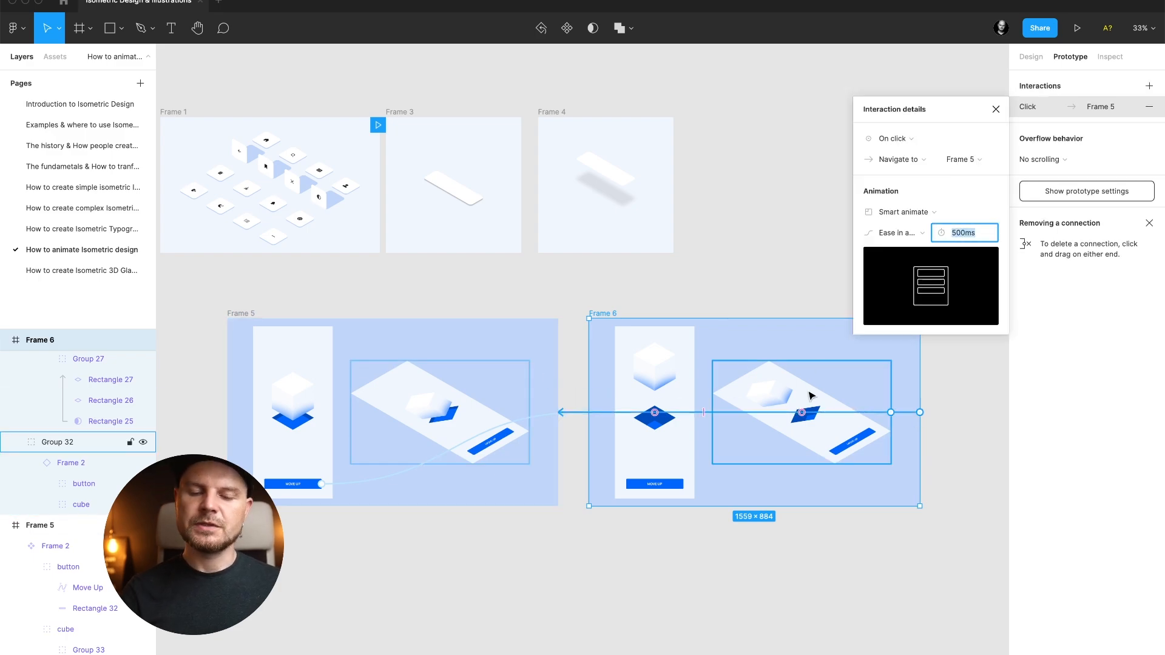
- Set the animation duration of the MOVE UP button's connection to Frame 6 to 2000 ms
{"action": "left_click", "coordinate": [377, 483]}
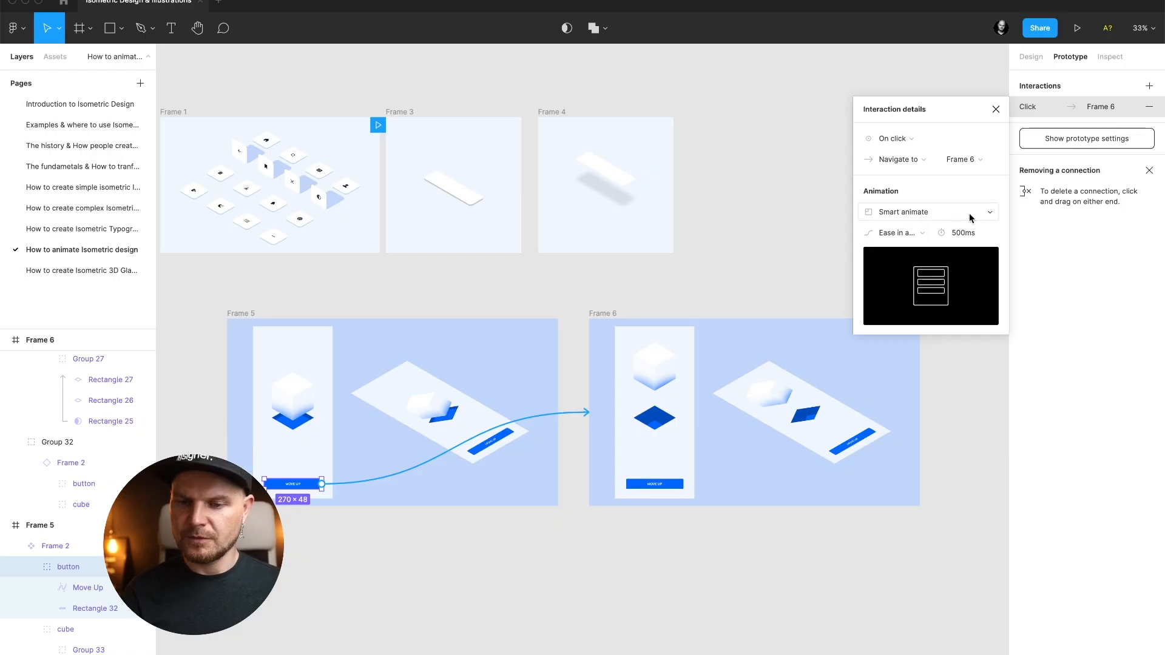
{"action": "left_click", "coordinate": [966, 234]}
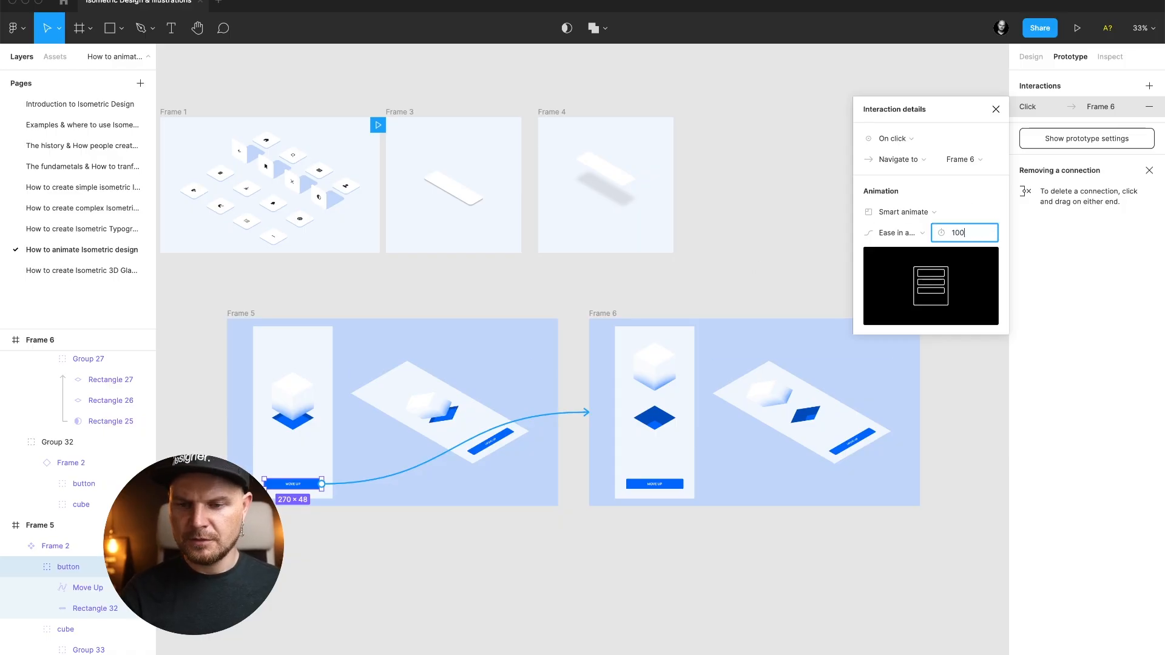
{"action": "key", "text": "Return"}
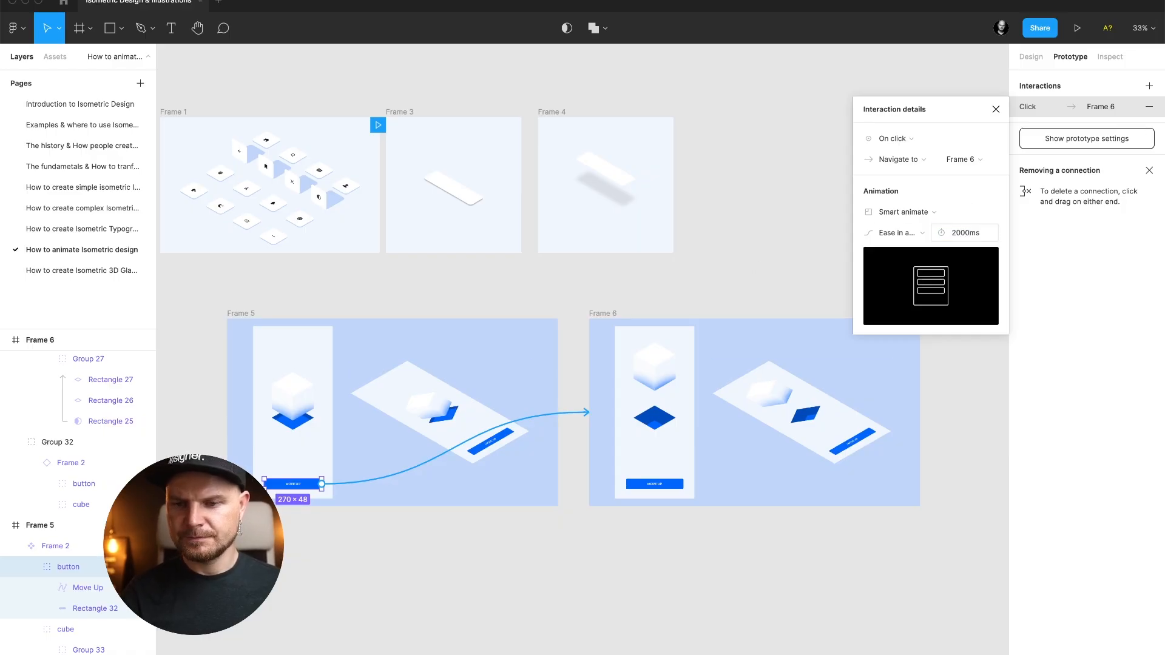
- Set the animation duration of Frame 6's connection back to Frame 5 to 1000 ms
{"action": "left_click", "coordinate": [604, 313]}
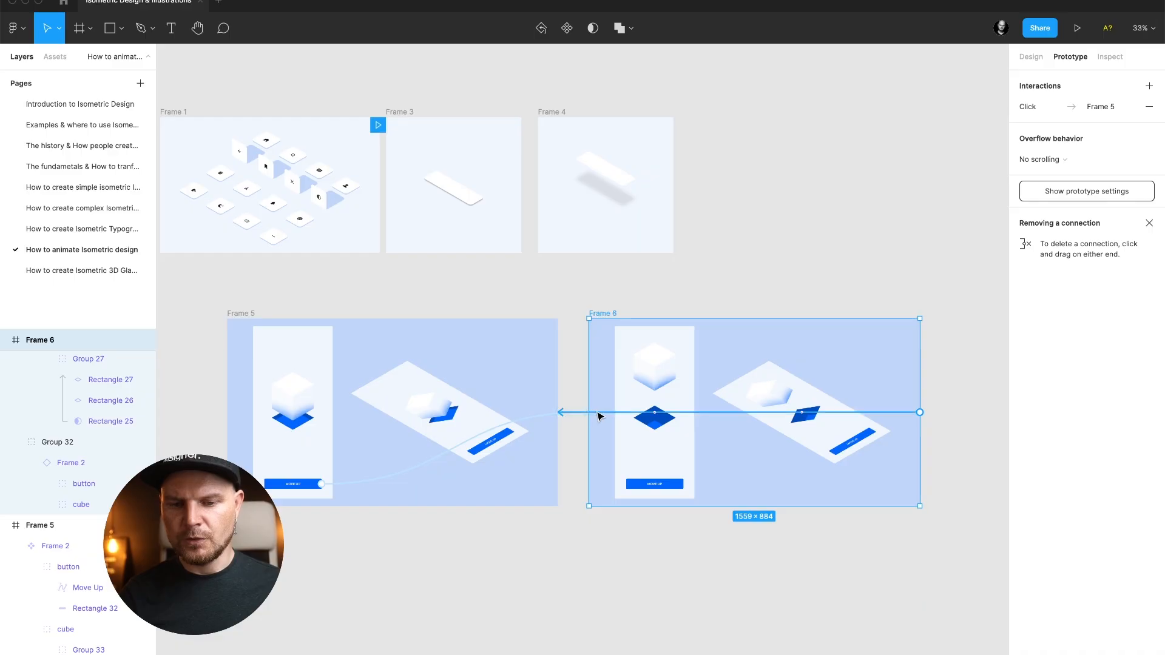
{"action": "left_click", "coordinate": [599, 413]}
{"action": "left_click", "coordinate": [966, 234]}
{"action": "type", "text": "1"}
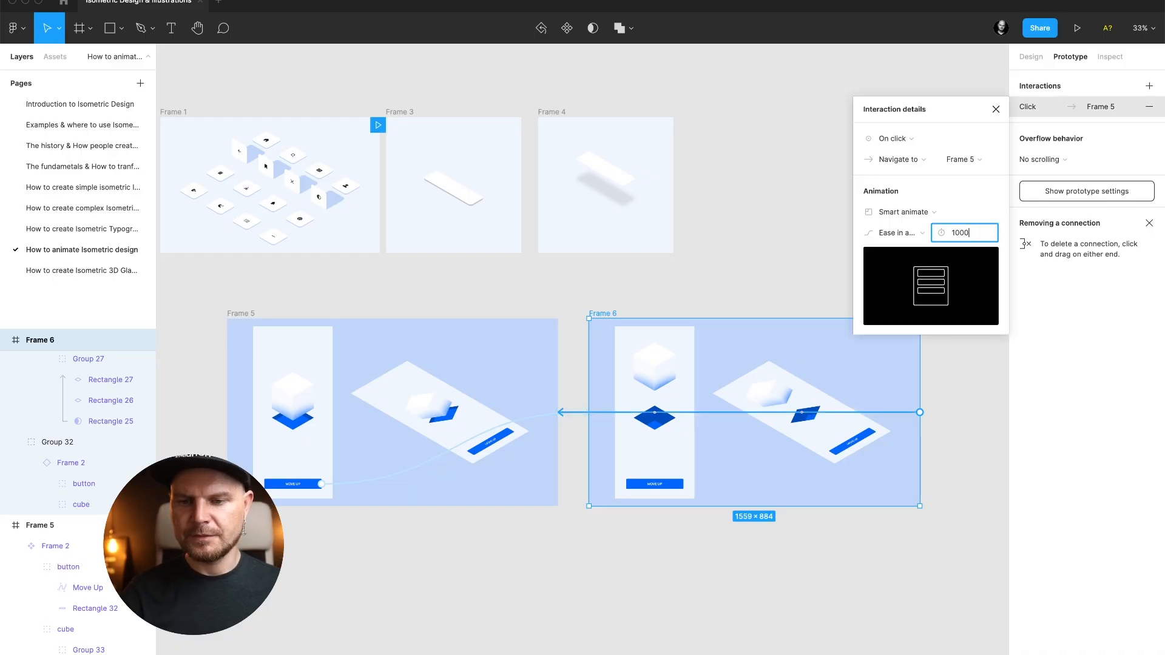
{"action": "type", "text": "000"}
{"action": "key", "text": "Return"}
- Make Frame 5 the prototype's starting frame by moving the starting point marker onto it from Frame 1
{"action": "left_click", "coordinate": [240, 313]}
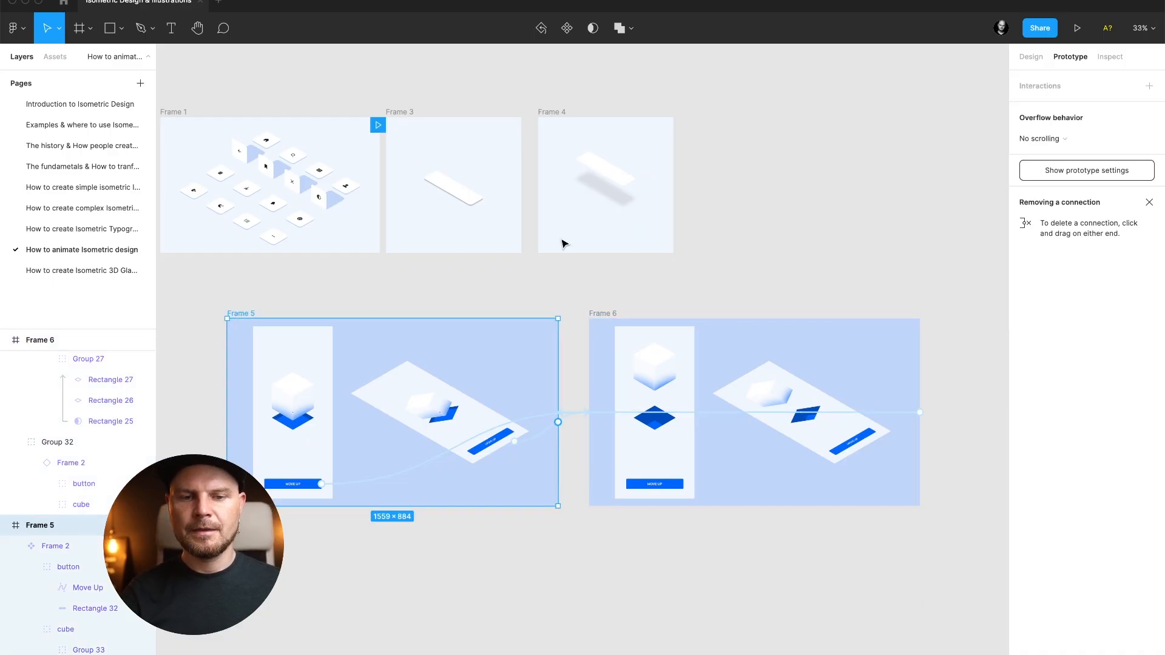
{"action": "scroll", "coordinate": [526, 158], "scroll_direction": "left", "scroll_amount": 4}
{"action": "left_click_drag", "start_coordinate": [505, 139], "coordinate": [344, 335]}
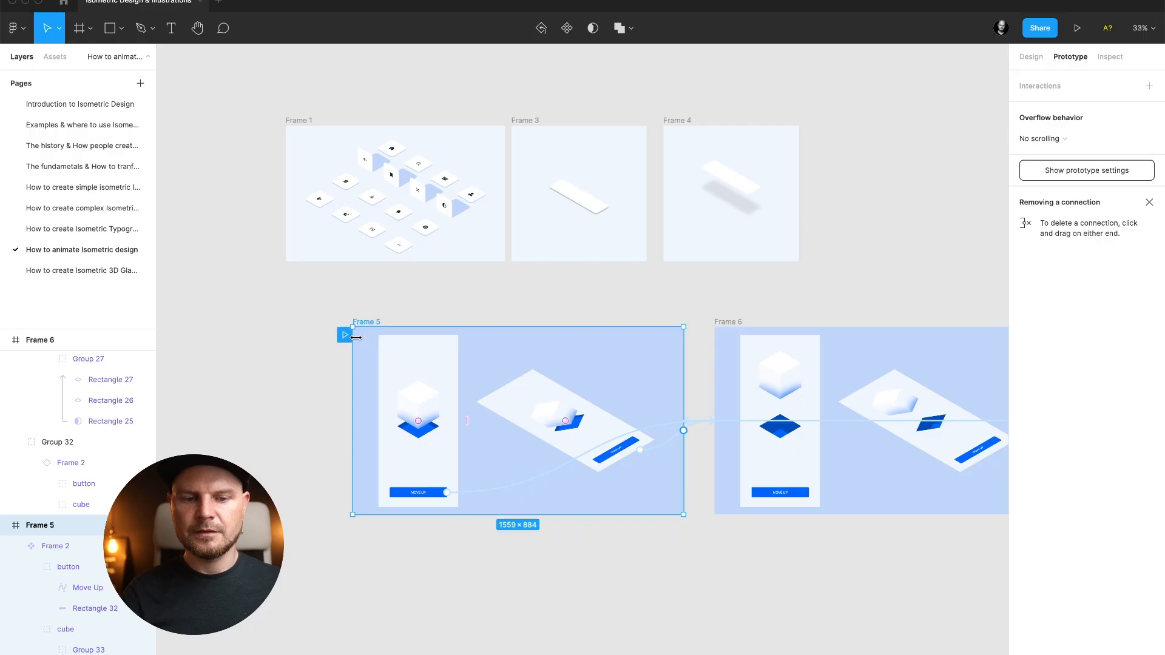
- Preview the prototype and play the MOVE UP transition and the return transition
{"action": "left_click", "coordinate": [1076, 30]}
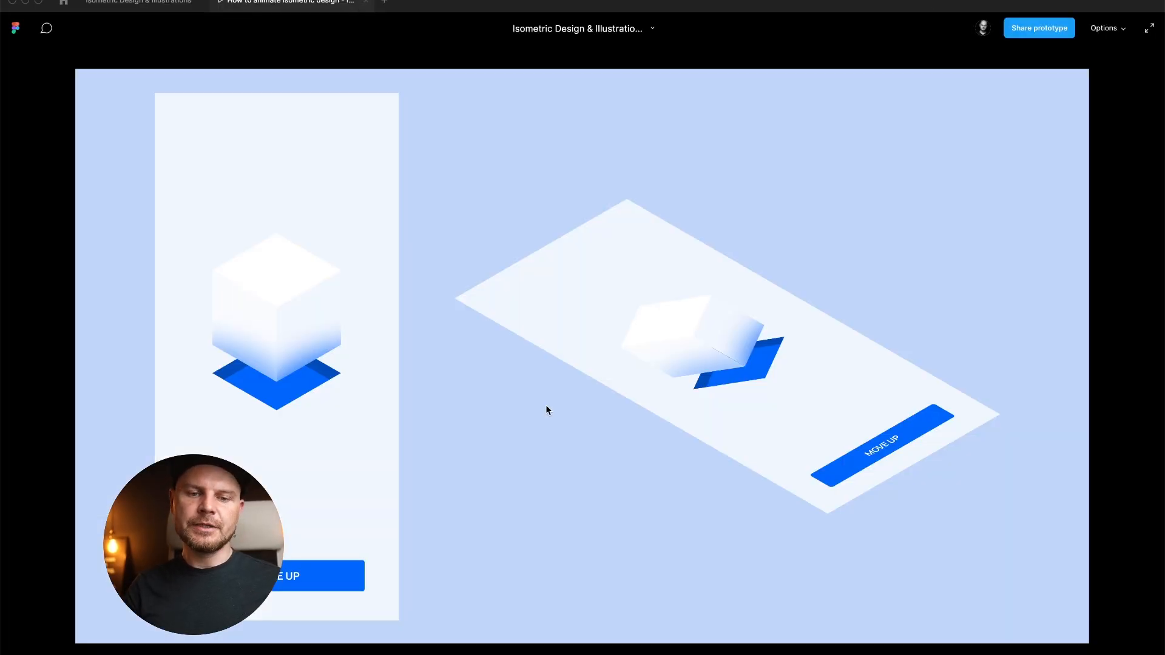
{"action": "left_click", "coordinate": [324, 580]}
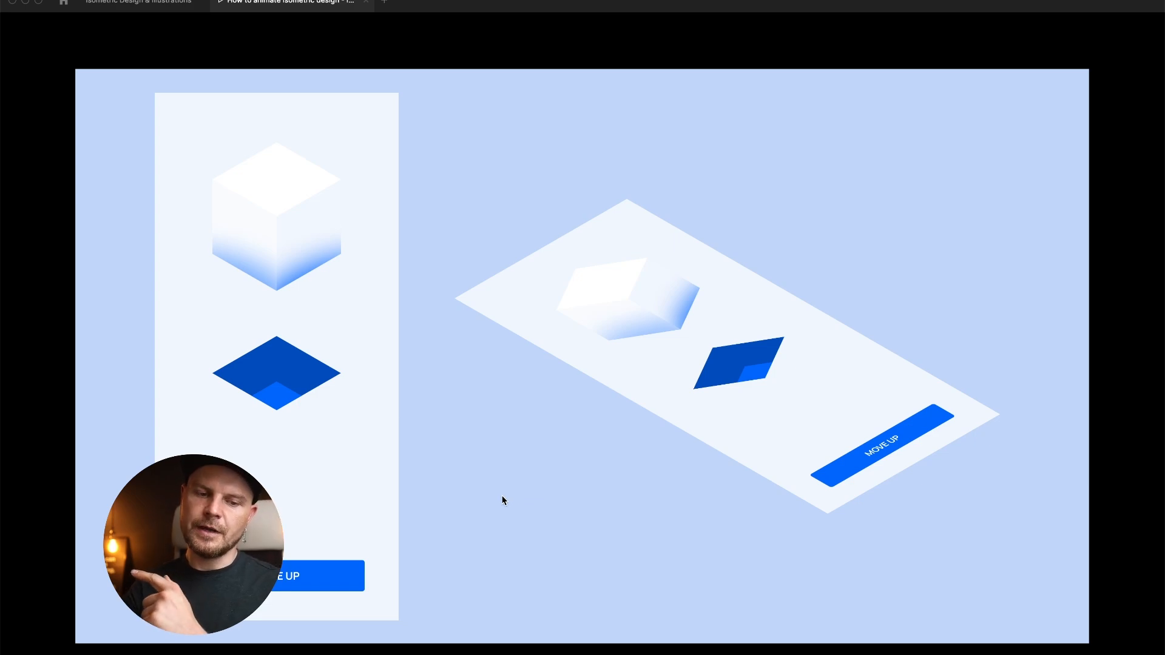
{"action": "left_click", "coordinate": [322, 577]}
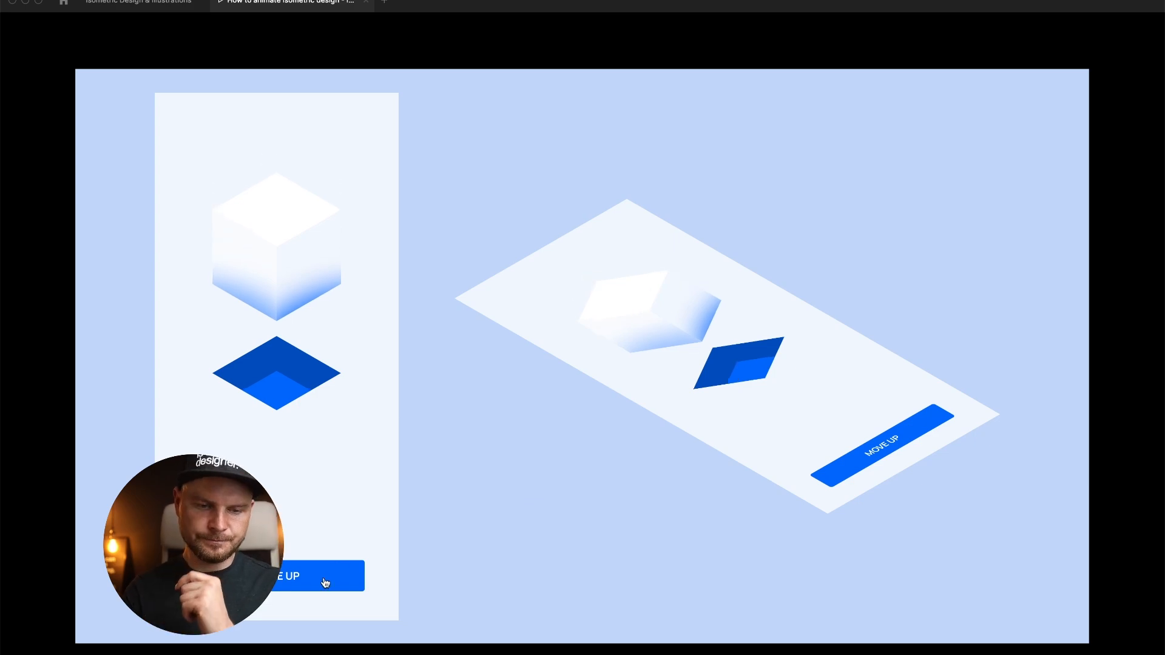
- Change the trigger of Frame 6's connection to Frame 5 to After delay with 1000 ms and check it in the preview
{"action": "left_click", "coordinate": [165, 3]}
{"action": "scroll", "coordinate": [697, 341], "scroll_direction": "right", "scroll_amount": 5}
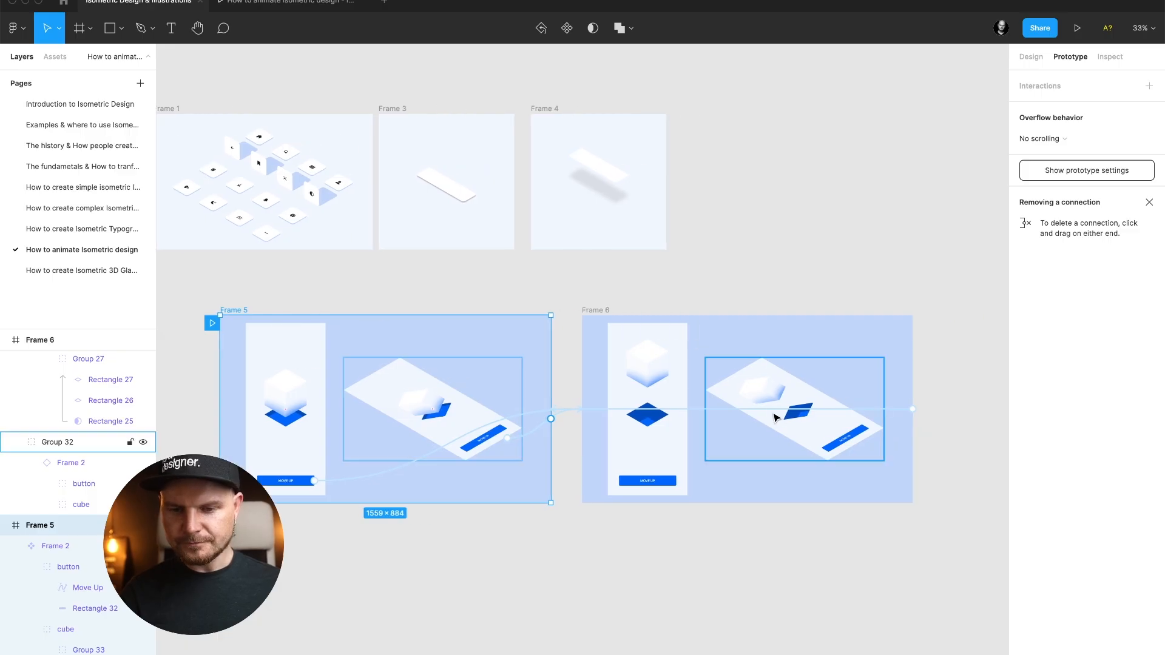
{"action": "left_click", "coordinate": [760, 414]}
{"action": "left_click", "coordinate": [893, 138]}
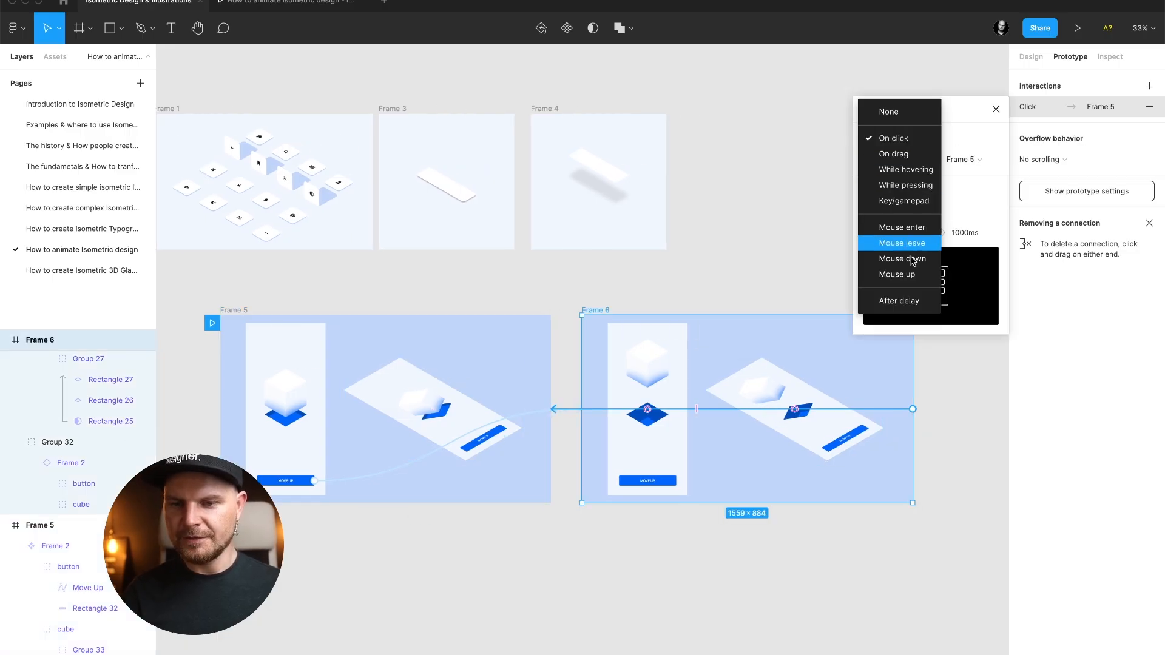
{"action": "left_click", "coordinate": [900, 301]}
{"action": "left_click", "coordinate": [971, 138]}
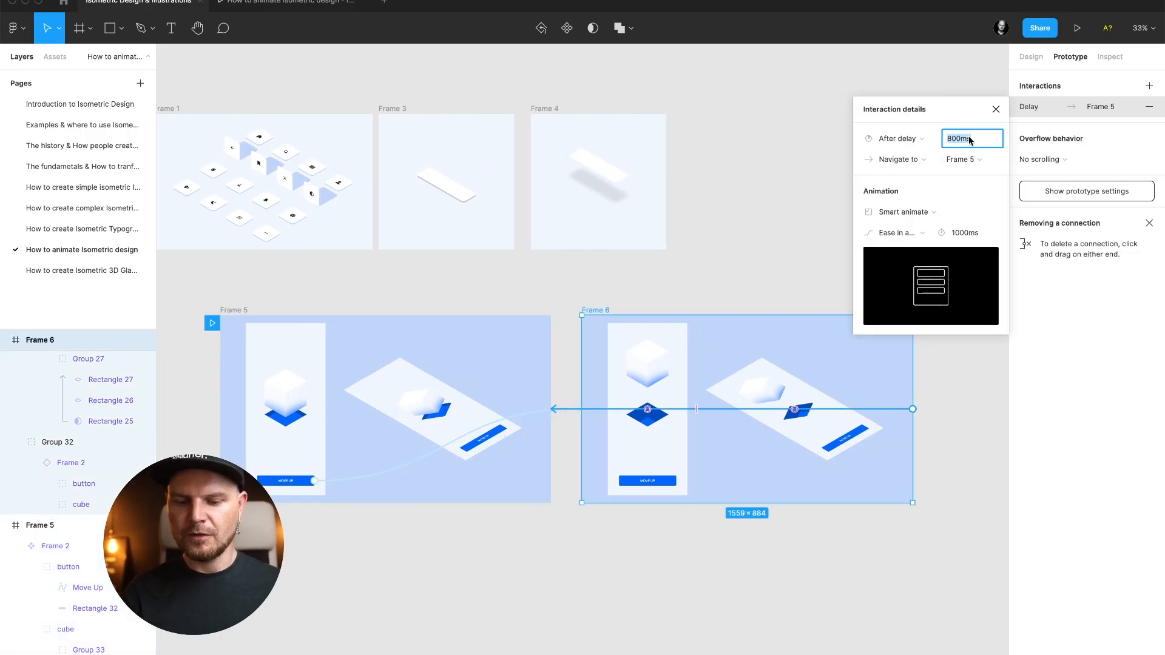
{"action": "type", "text": "1000"}
{"action": "key", "text": "Return"}
{"action": "left_click", "coordinate": [302, 4]}
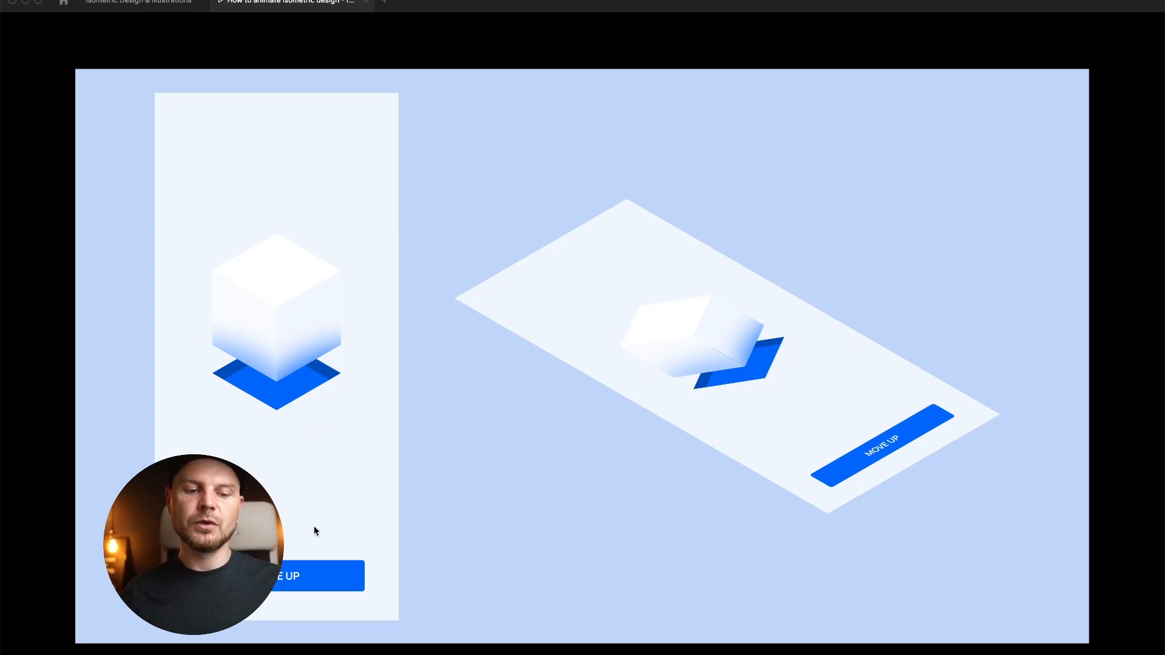
- Return to the design file and remove the connection from Frame 5's MOVE UP button to Frame 6
{"action": "left_click", "coordinate": [164, 11]}
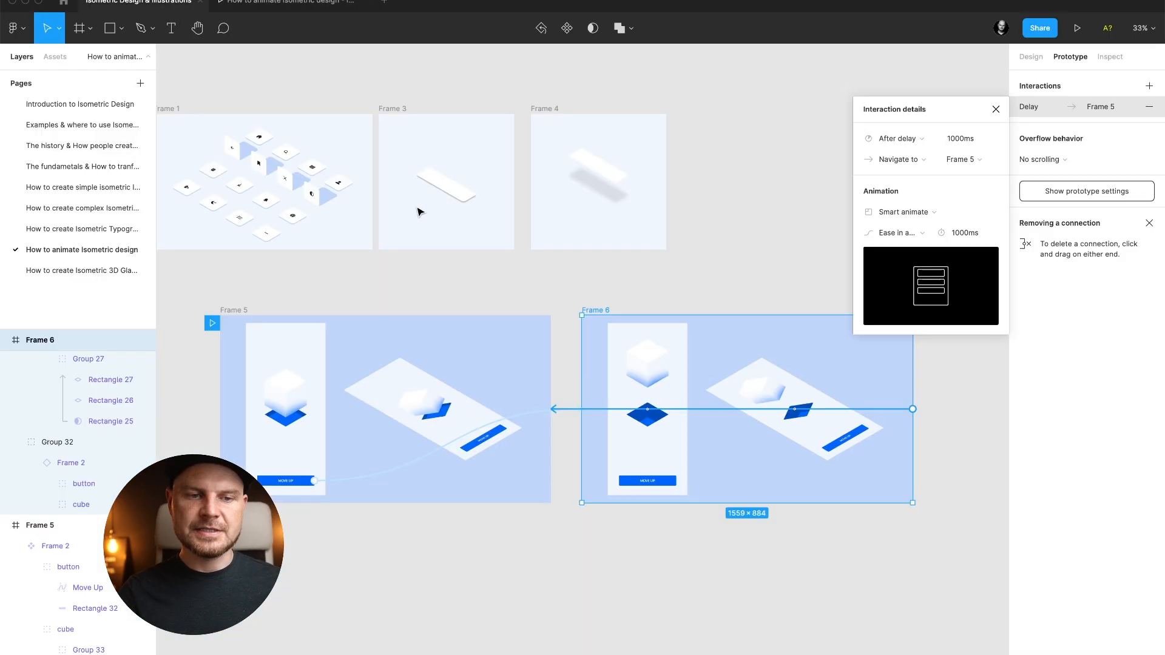
{"action": "scroll", "coordinate": [425, 218], "scroll_direction": "down", "scroll_amount": 2}
{"action": "scroll", "coordinate": [425, 219], "scroll_direction": "left", "scroll_amount": 1}
{"action": "left_click", "coordinate": [343, 358]}
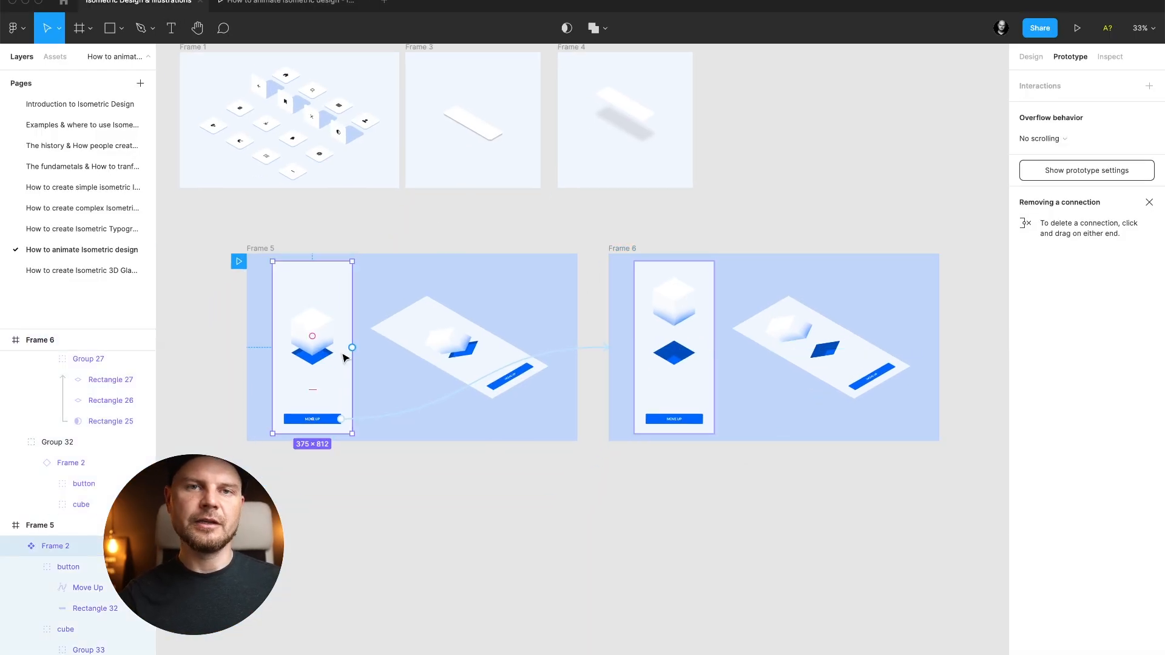
{"action": "scroll", "coordinate": [343, 358], "scroll_direction": "up", "scroll_amount": 1}
{"action": "scroll", "coordinate": [343, 358], "scroll_direction": "left", "scroll_amount": 1}
{"action": "left_click", "coordinate": [438, 447]}
{"action": "key", "text": "Delete"}
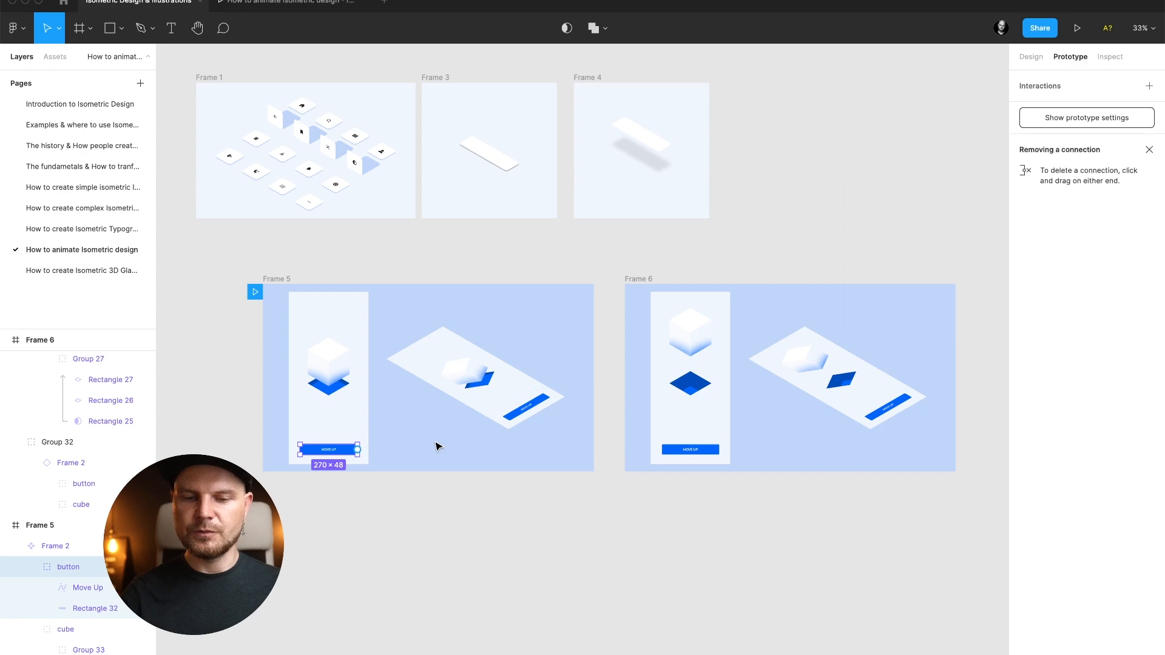
- Hide the upright Frame 2 component in both Frame 5 and Frame 6
{"action": "left_click", "coordinate": [363, 404]}
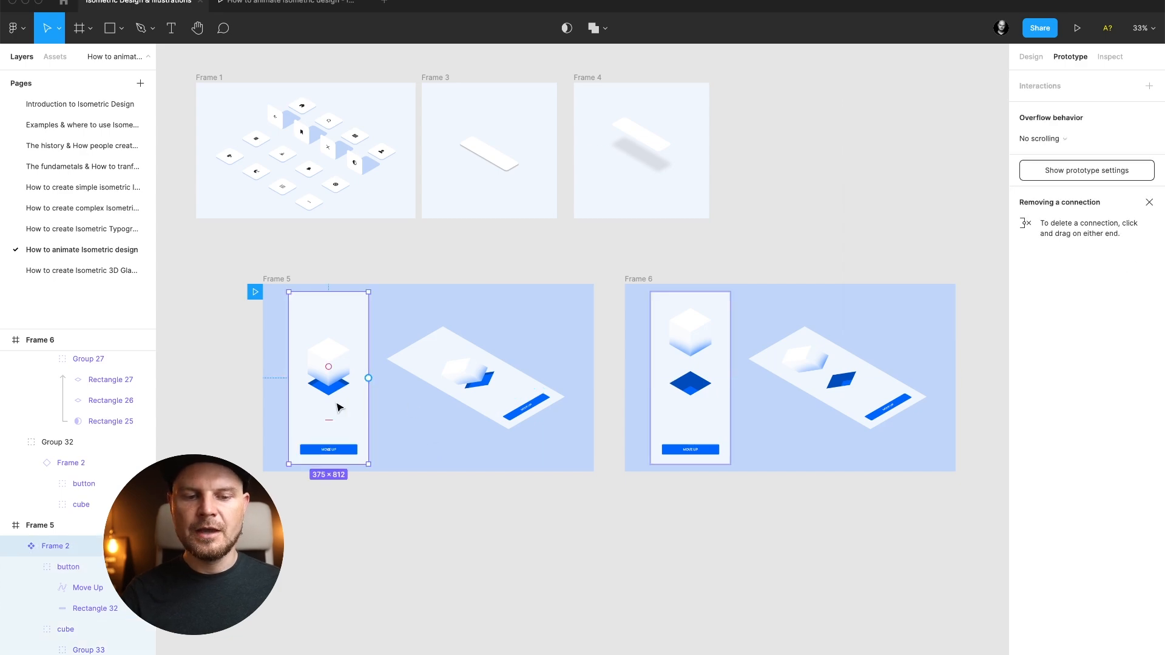
{"action": "key", "text": "super+shift+h"}
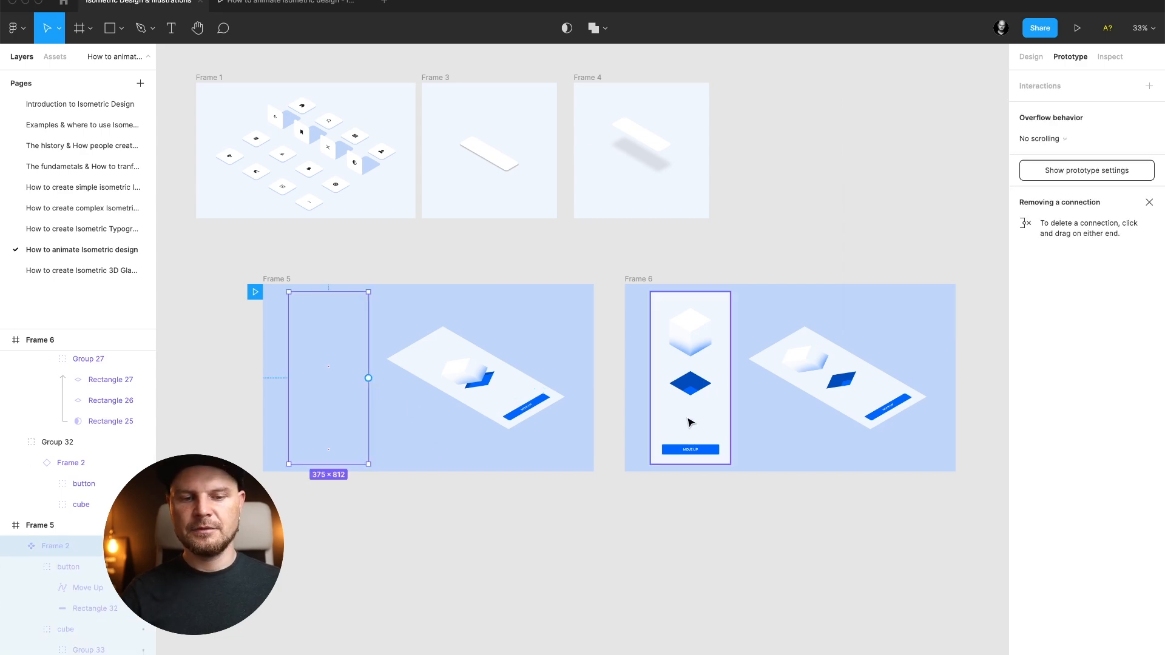
{"action": "left_click", "coordinate": [707, 414]}
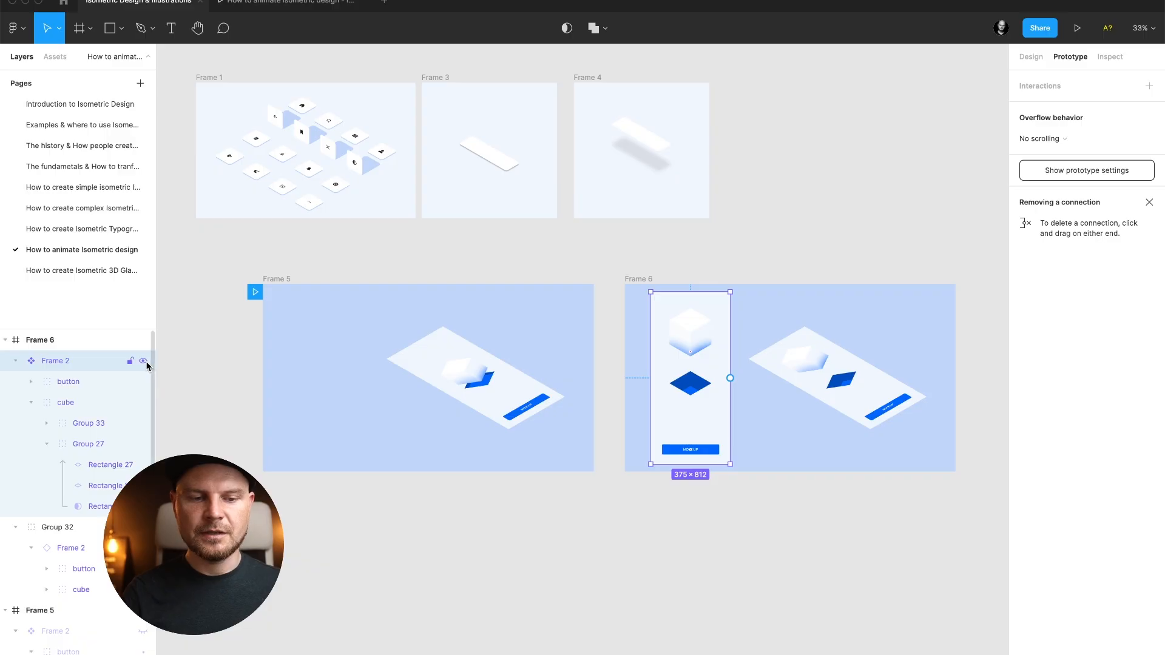
{"action": "left_click", "coordinate": [144, 361]}
- Move the isometric Group 32 in both frames together horizontally toward the frame centres, to about X 344
{"action": "left_click", "coordinate": [501, 395]}
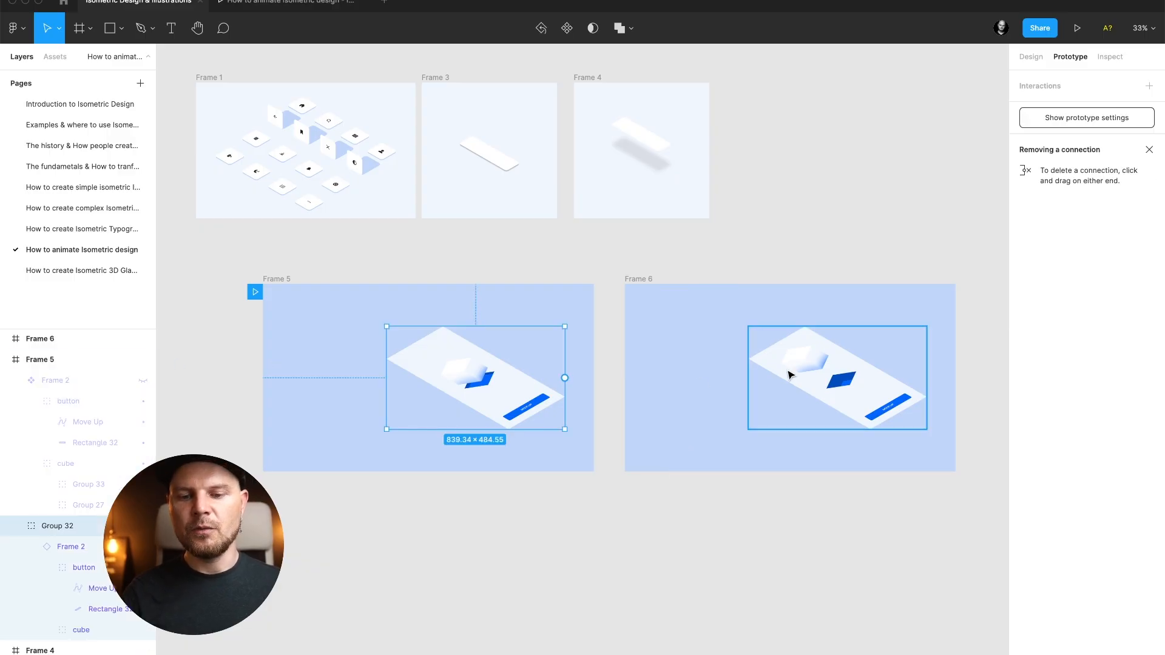
{"action": "left_click", "coordinate": [836, 380], "text": "shift"}
{"action": "left_click_drag", "start_coordinate": [843, 387], "coordinate": [806, 389]}
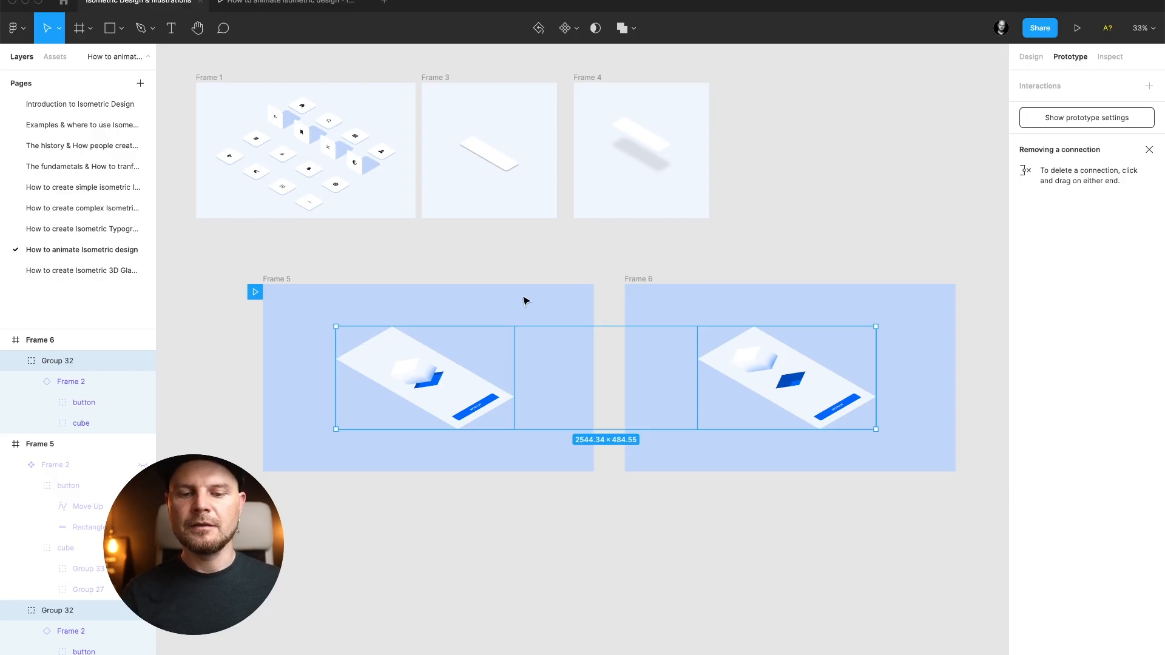
- Connect Frame 5 to Frame 6 with Smart animate, triggered after a delay of 2000 ms
{"action": "left_click", "coordinate": [284, 279]}
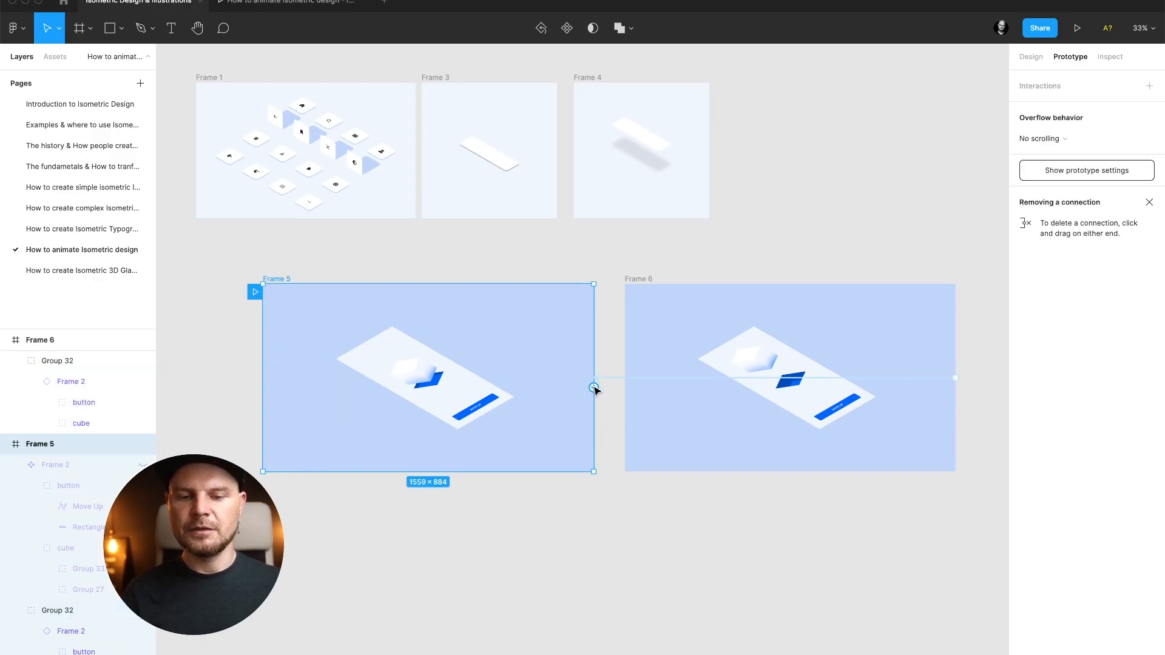
{"action": "left_click_drag", "start_coordinate": [631, 403], "coordinate": [641, 408]}
{"action": "left_click", "coordinate": [891, 139]}
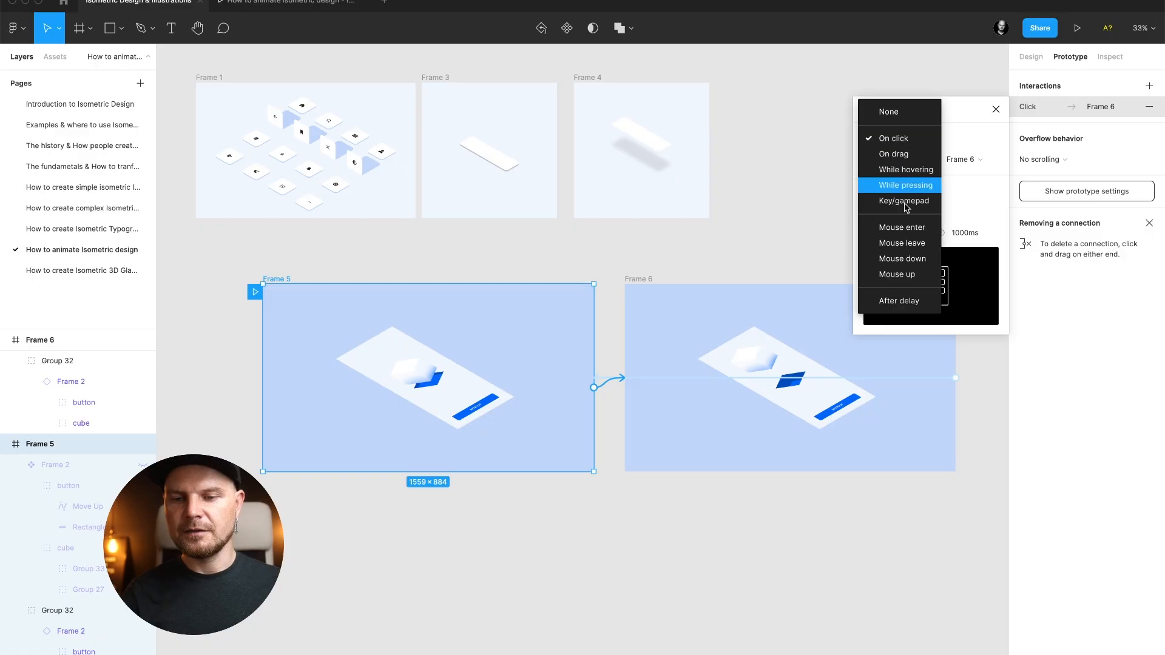
{"action": "left_click", "coordinate": [898, 302]}
{"action": "left_click", "coordinate": [969, 138]}
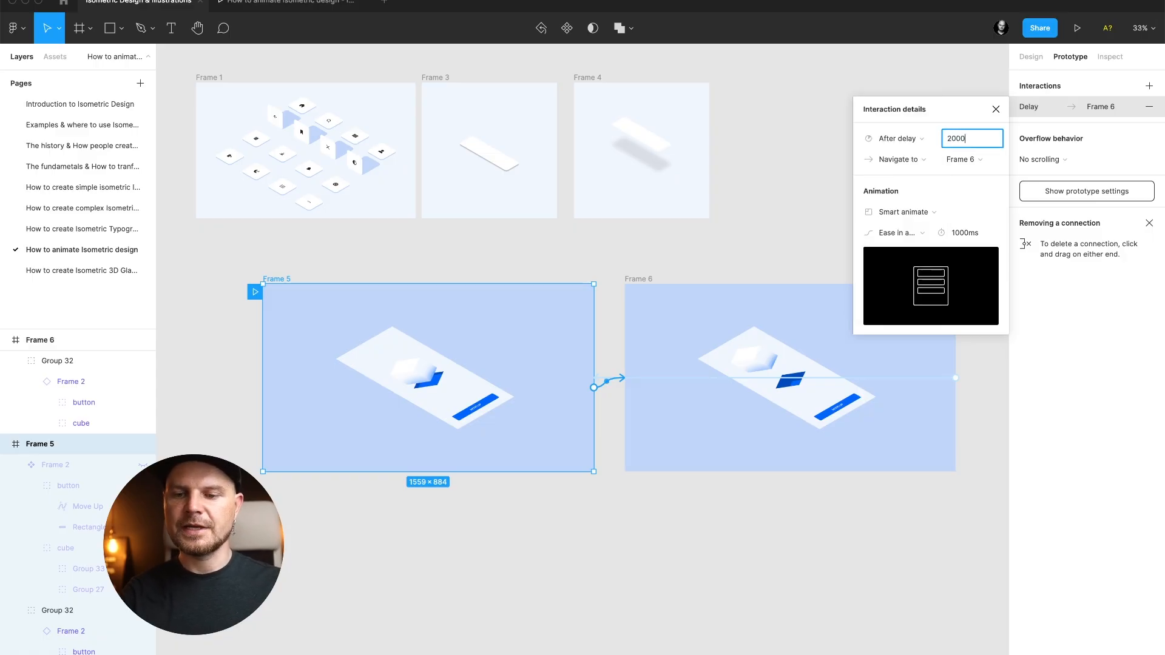
{"action": "left_click", "coordinate": [972, 207]}
- Set the animation duration of Frame 5's connection to Frame 6 to 2000 ms and close the interaction details
{"action": "left_click", "coordinate": [963, 231]}
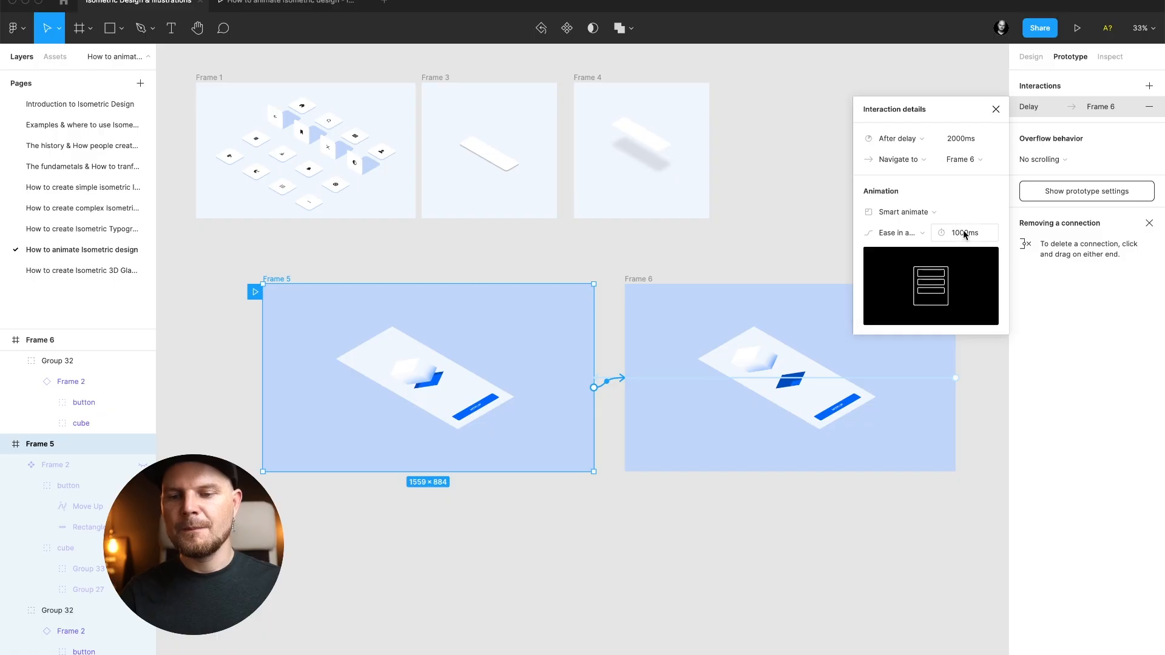
{"action": "left_click", "coordinate": [966, 236]}
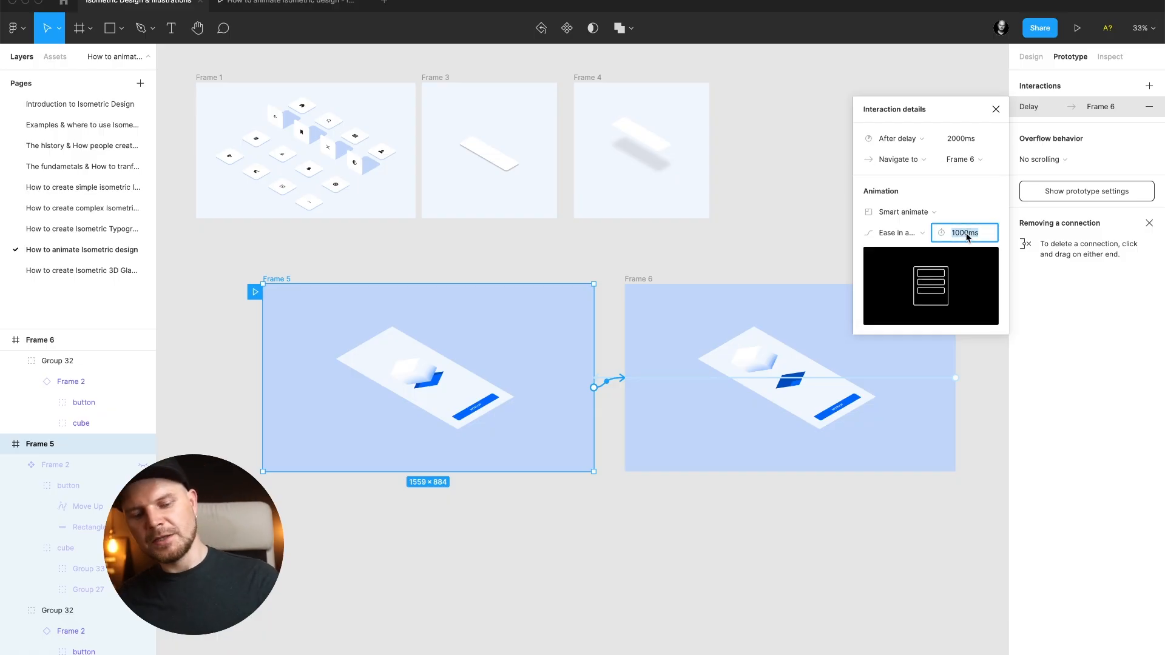
{"action": "key", "text": "Return"}
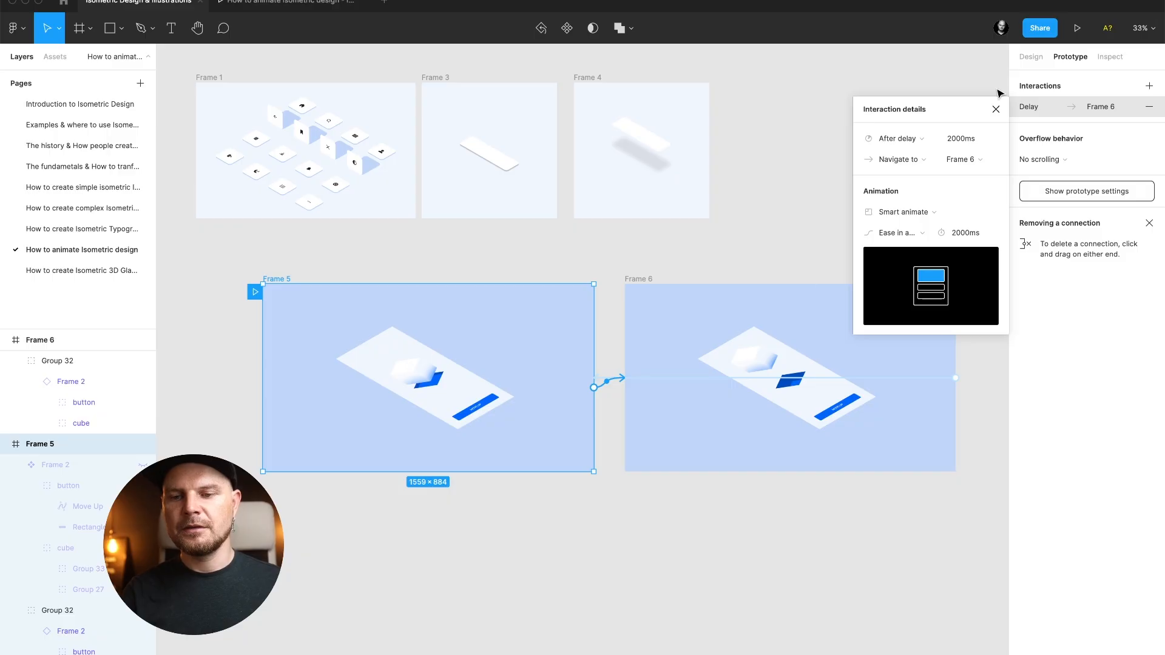
{"action": "left_click", "coordinate": [997, 109]}
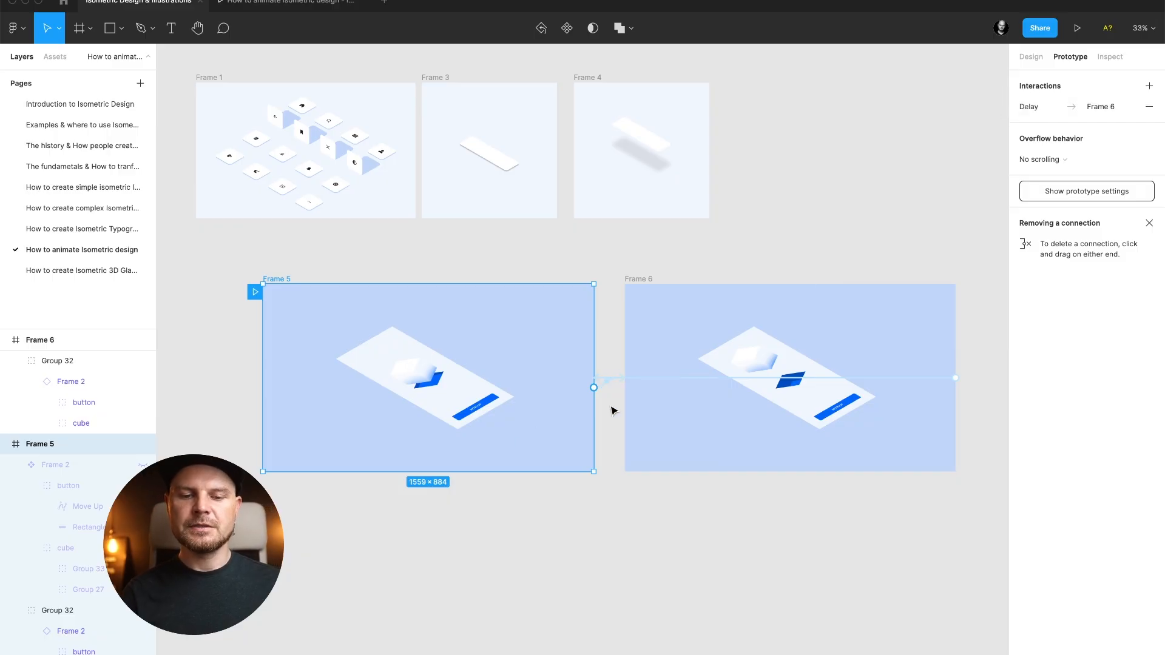
- Watch the automatic animation between Frame 5 and Frame 6 in the prototype preview, and close the preview
{"action": "key", "text": "Escape"}
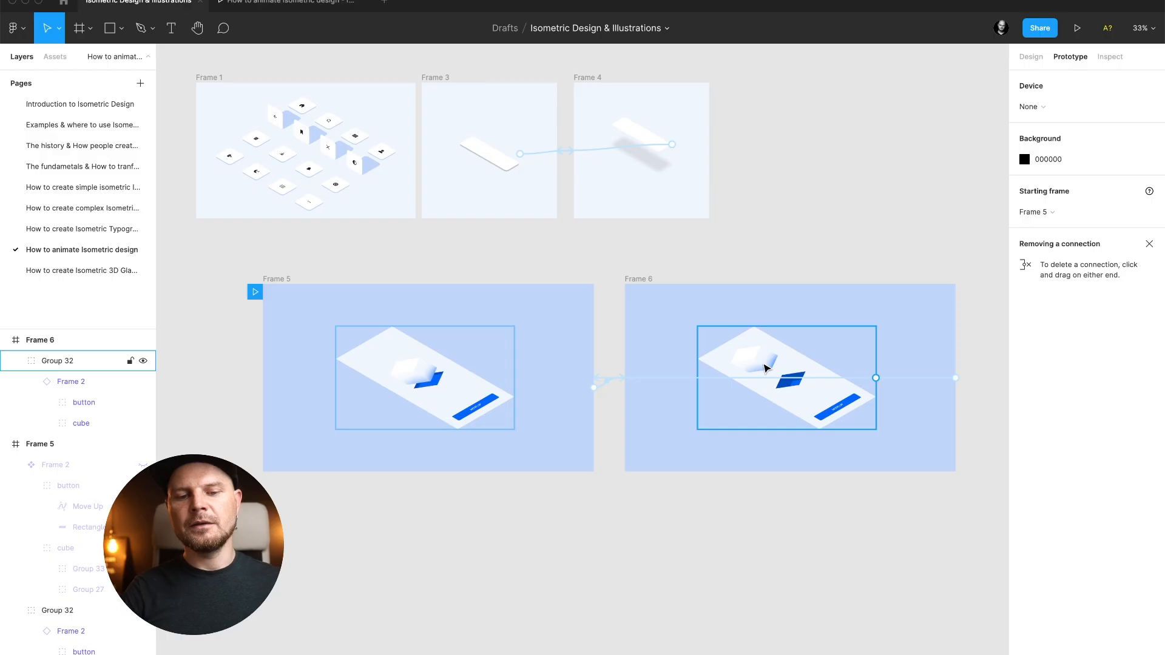
{"action": "left_click", "coordinate": [628, 235]}
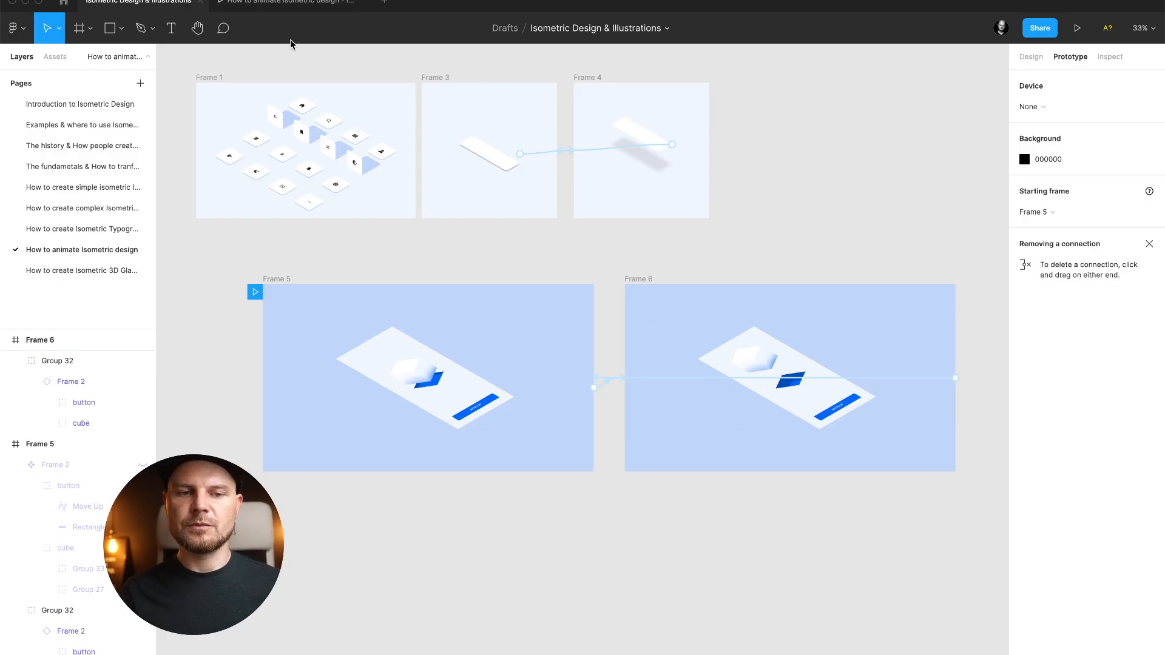
{"action": "left_click", "coordinate": [299, 6]}
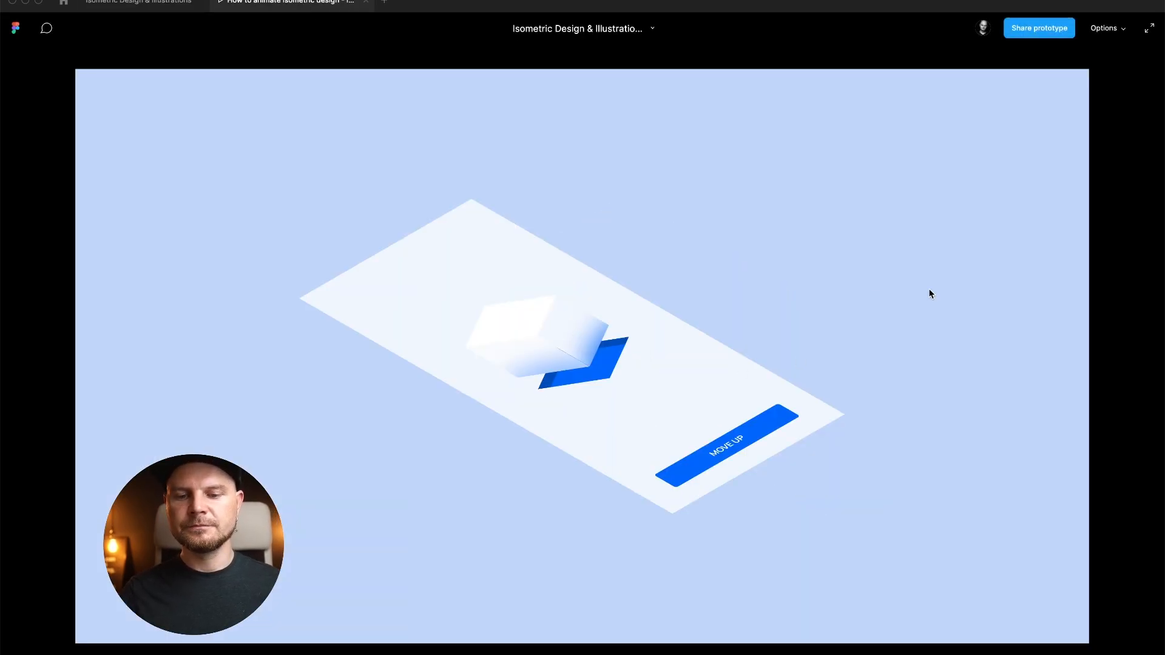
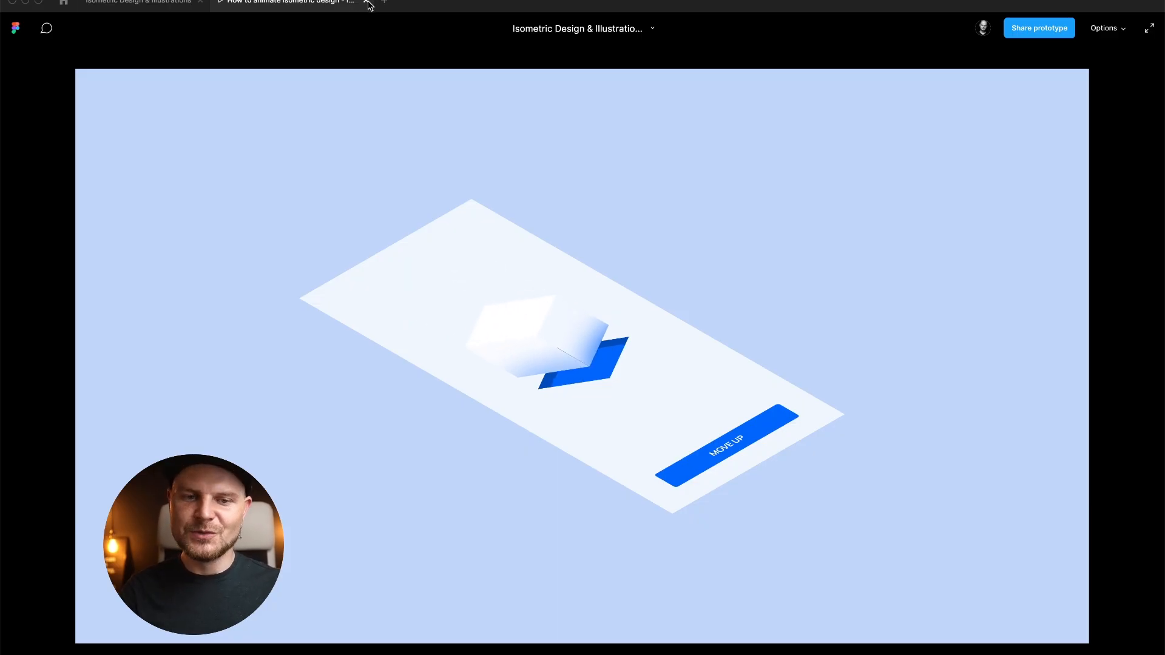
{"action": "left_click", "coordinate": [366, 3]}
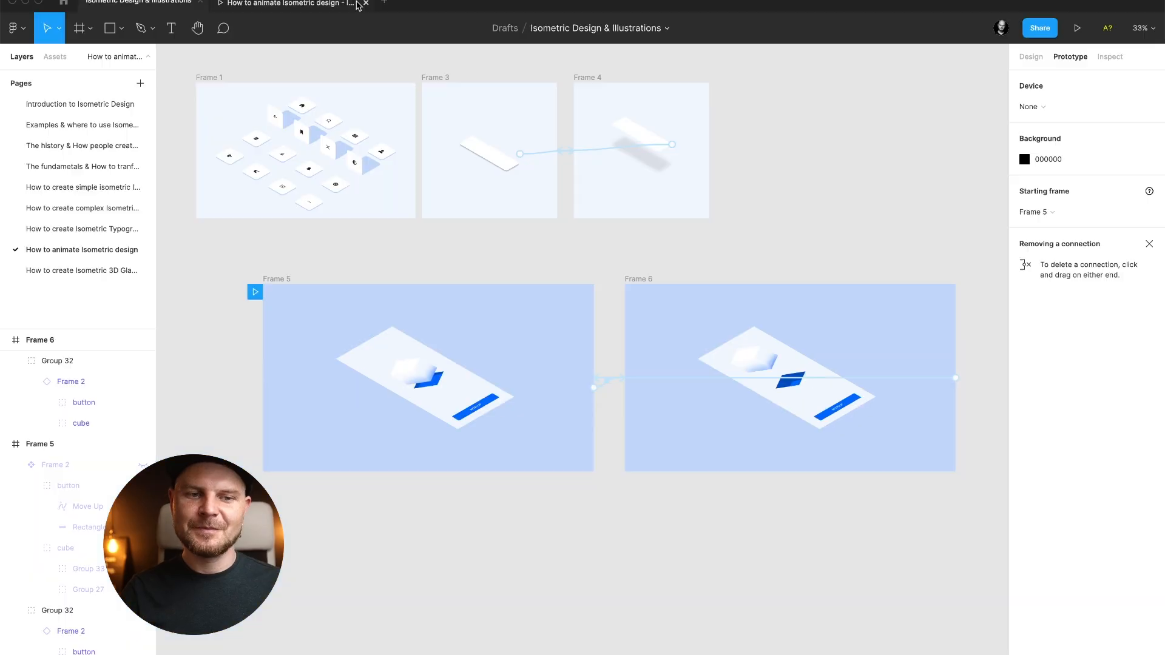
- Scale Group 32 in Frame 5 and Frame 6 together with the Scale tool to about 1649 × 952 each
{"action": "scroll", "coordinate": [456, 303], "scroll_direction": "down", "scroll_amount": 2}
{"action": "left_click", "coordinate": [420, 347]}
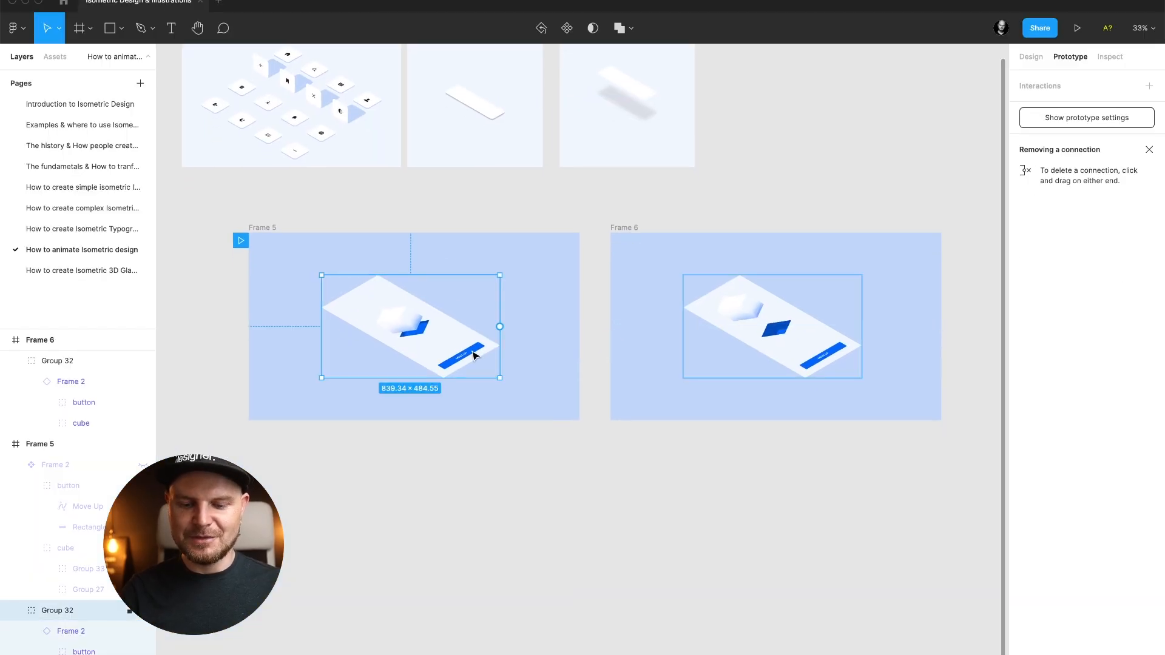
{"action": "key", "text": "k"}
{"action": "left_click", "coordinate": [1031, 60]}
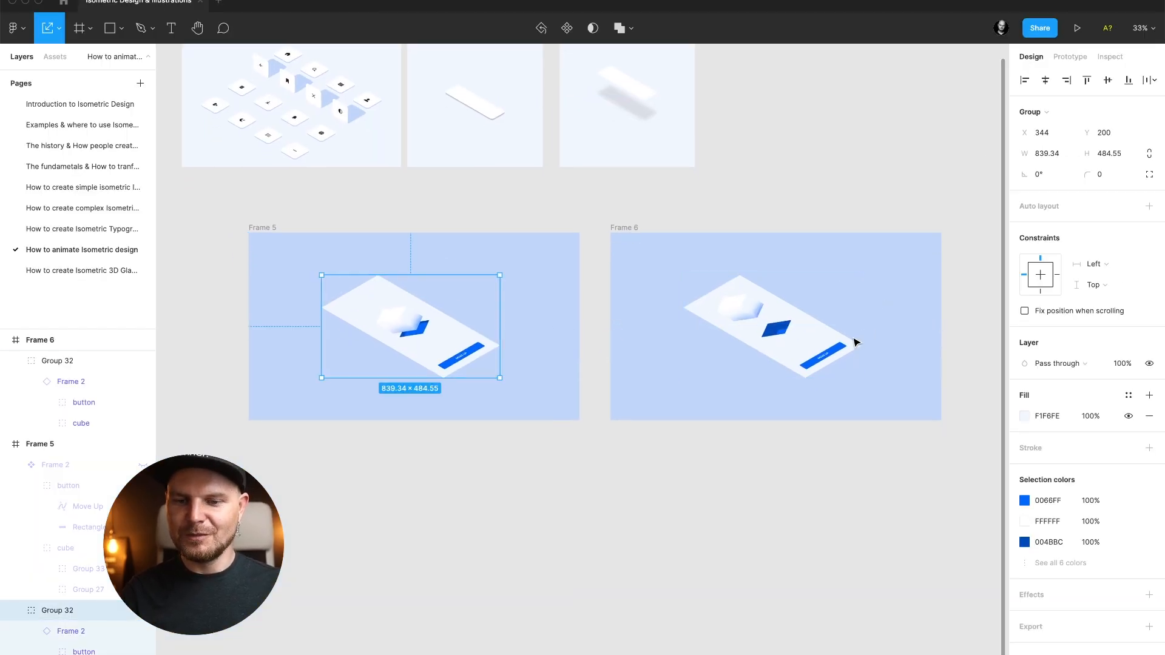
{"action": "left_click", "coordinate": [826, 347], "text": "shift"}
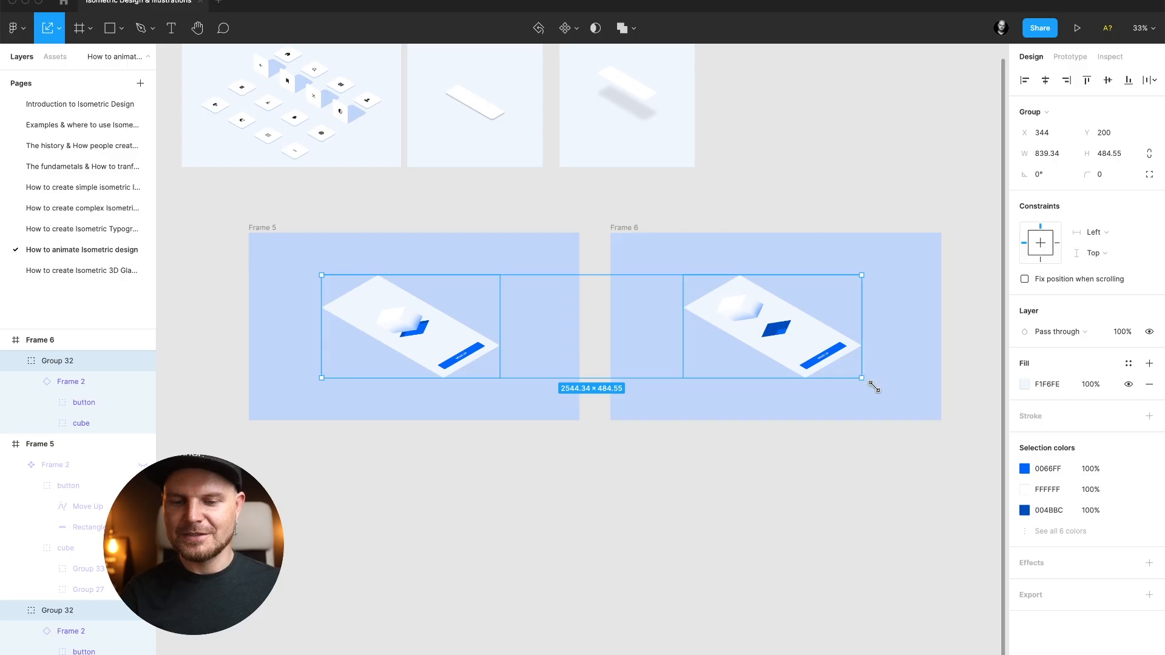
{"action": "left_click_drag", "start_coordinate": [873, 386], "coordinate": [993, 479]}
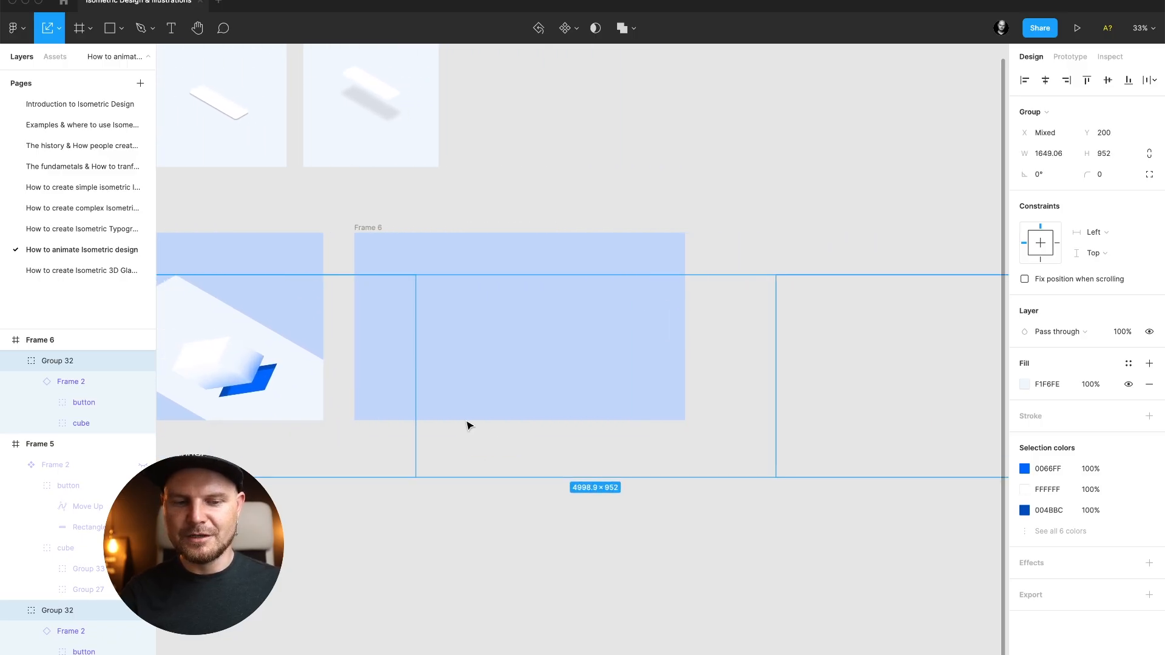
- Reposition the enlarged Group 32 at Y -34 and center it horizontally in both Frame 5 and Frame 6
{"action": "scroll", "coordinate": [468, 425], "scroll_direction": "left", "scroll_amount": 5}
{"action": "left_click_drag", "start_coordinate": [469, 425], "coordinate": [356, 377]}
{"action": "scroll", "coordinate": [364, 381], "scroll_direction": "left", "scroll_amount": 3}
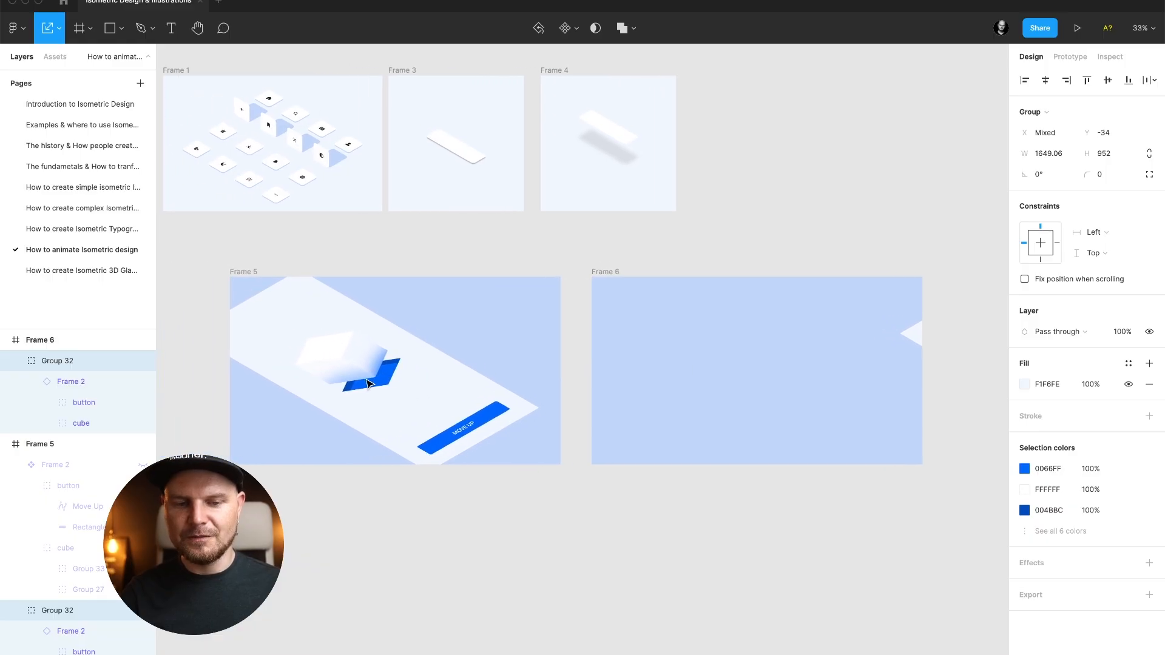
{"action": "left_click", "coordinate": [460, 408]}
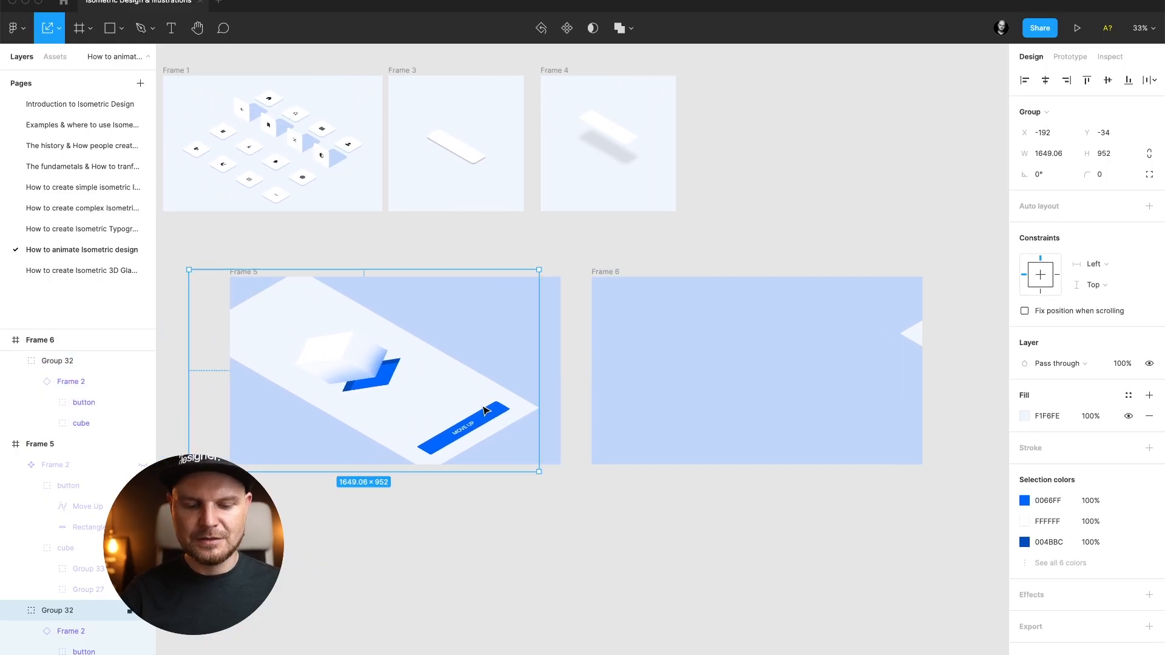
{"action": "key", "text": "alt+h"}
{"action": "left_click", "coordinate": [916, 343]}
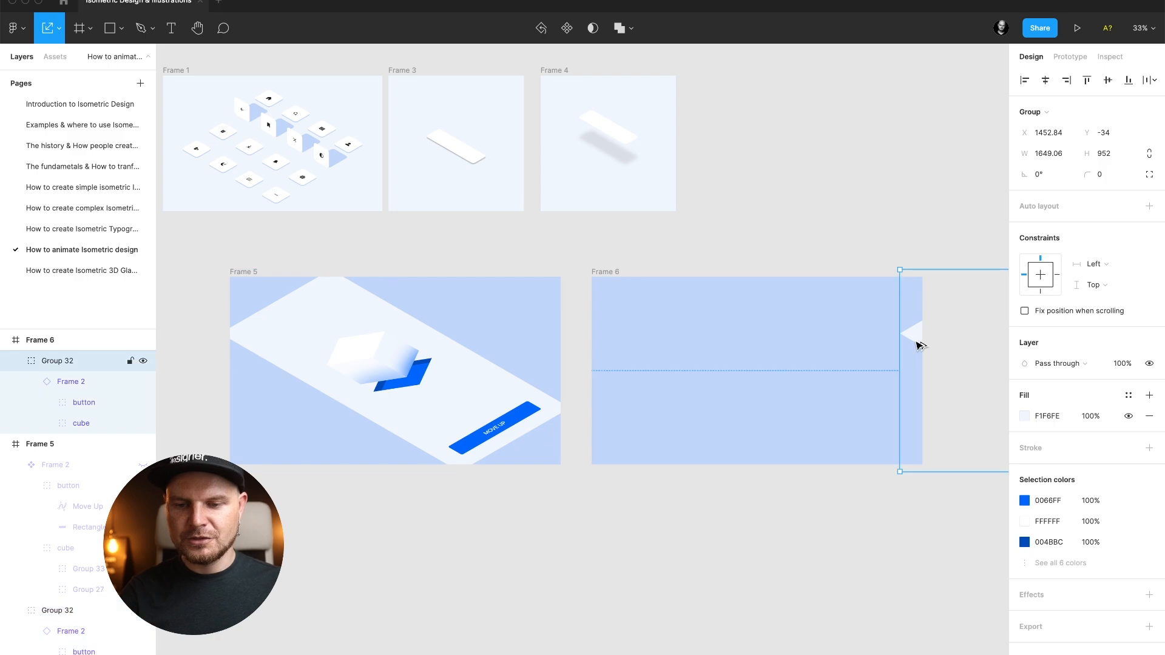
{"action": "key", "text": "alt+h"}
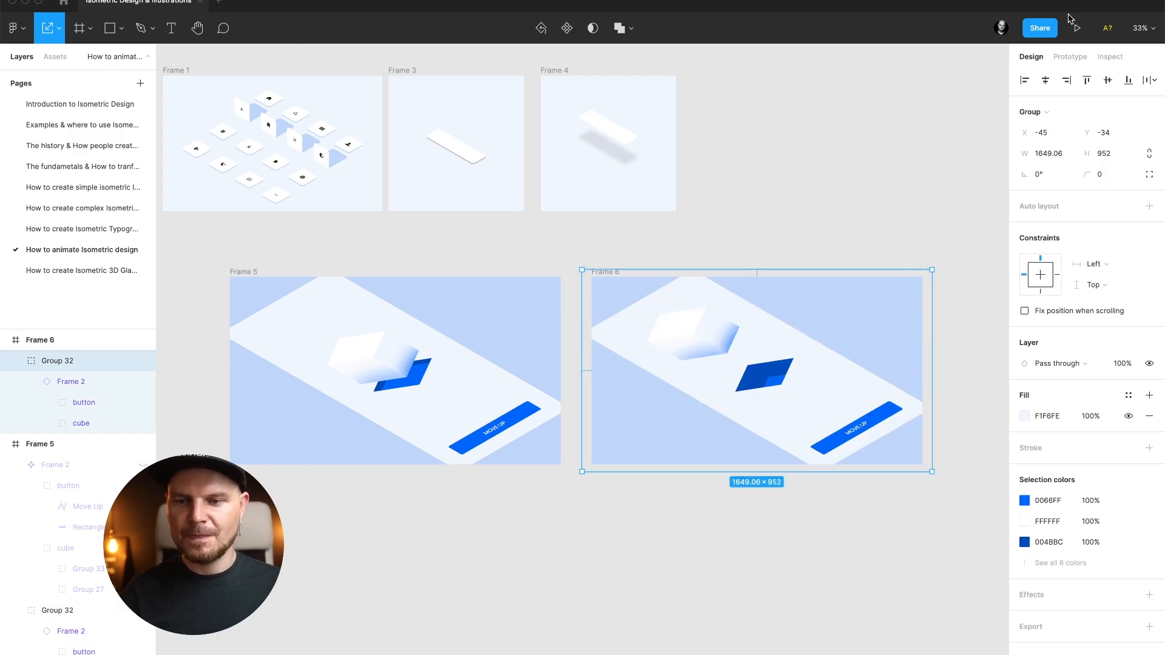
- Watch the enlarged cube animation in the prototype preview, return to the design file and clear the selection
{"action": "left_click", "coordinate": [1079, 28]}
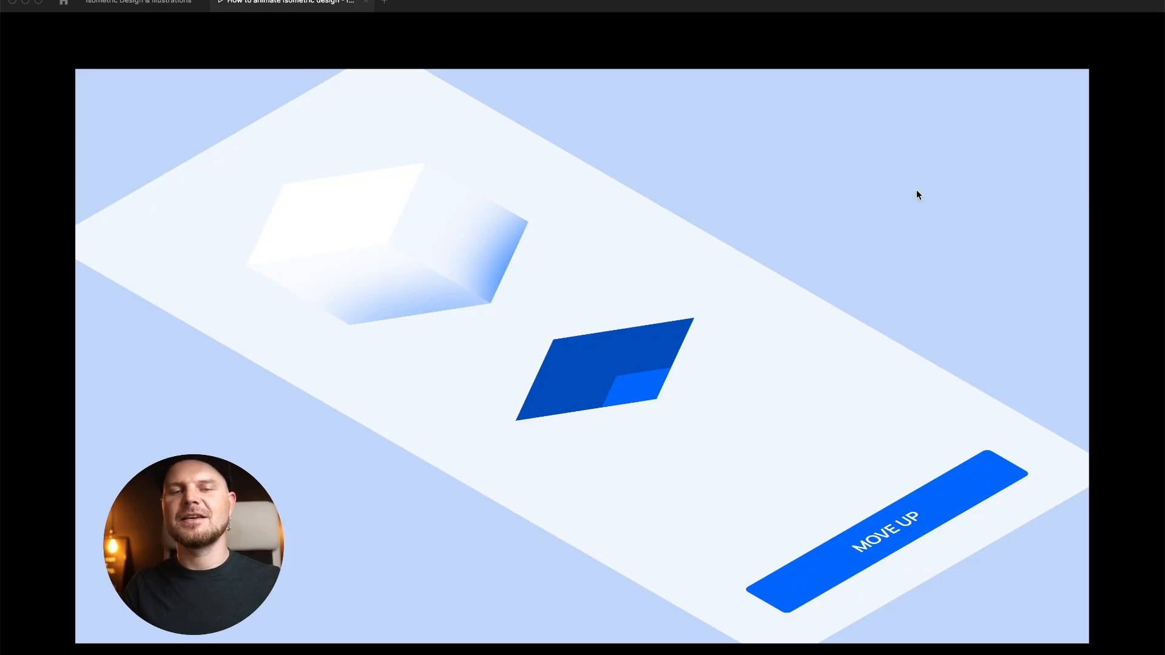
{"action": "left_click", "coordinate": [187, 5]}
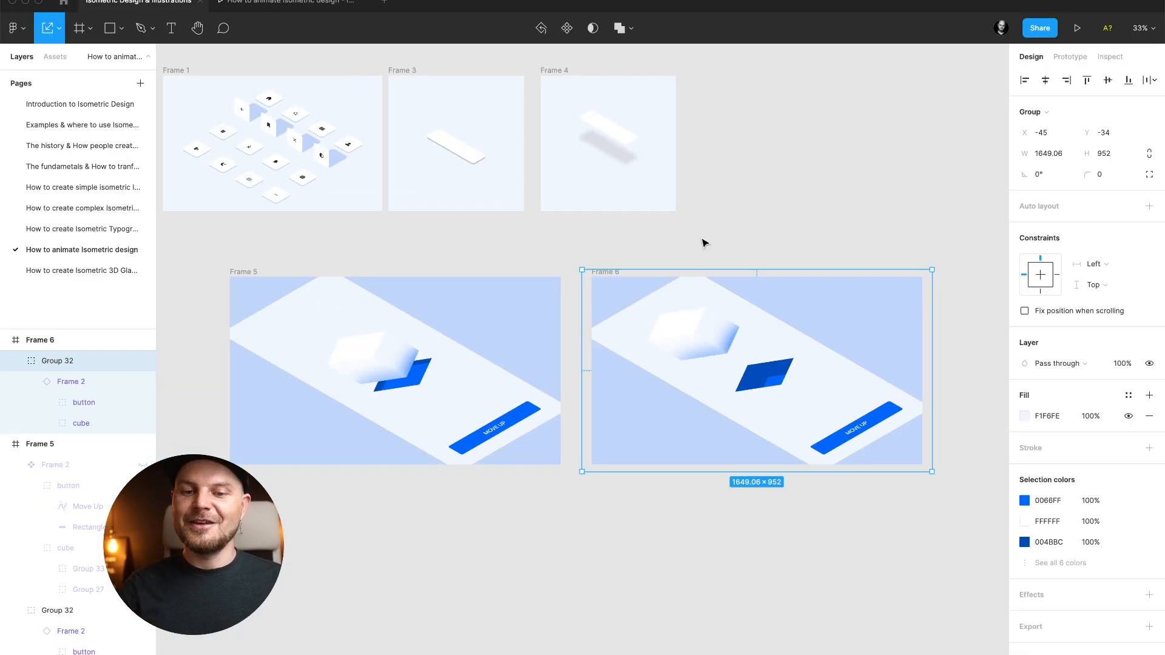
{"action": "left_click", "coordinate": [704, 243]}
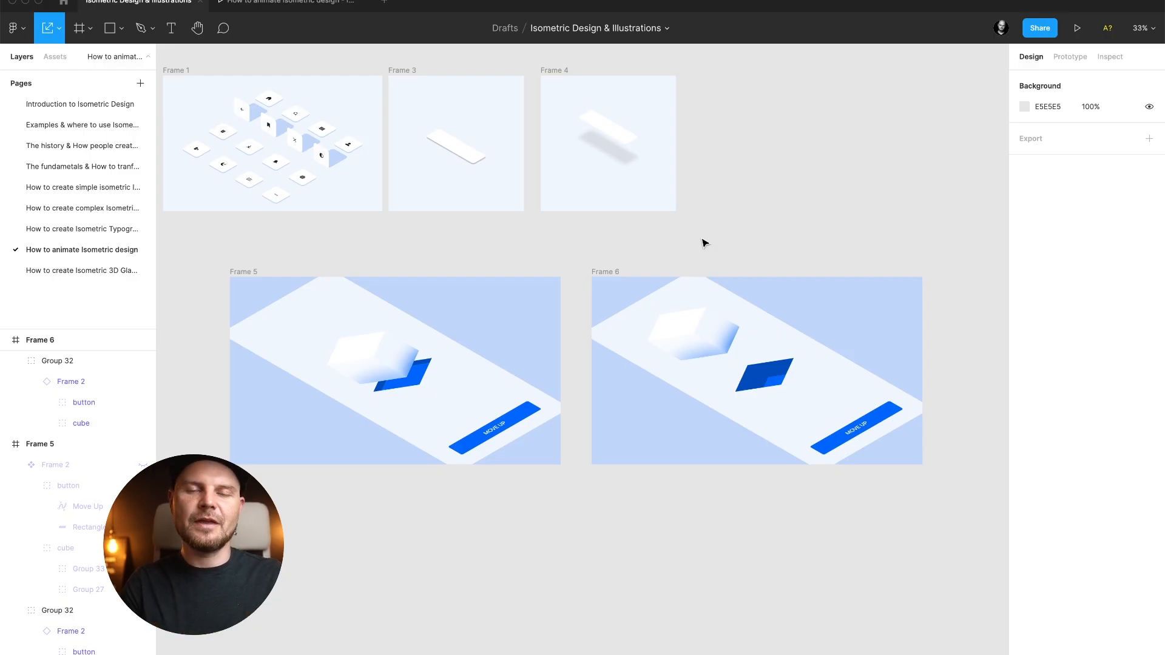
{"action": "left_click", "coordinate": [77, 270]}
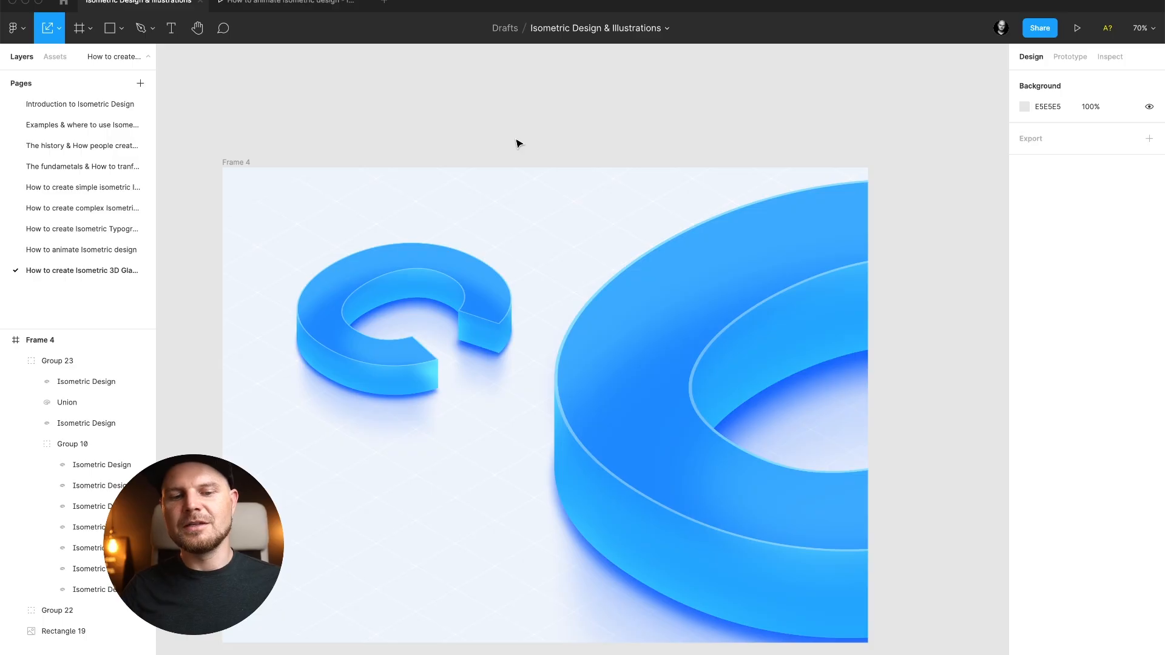
{"action": "left_click", "coordinate": [78, 242]}
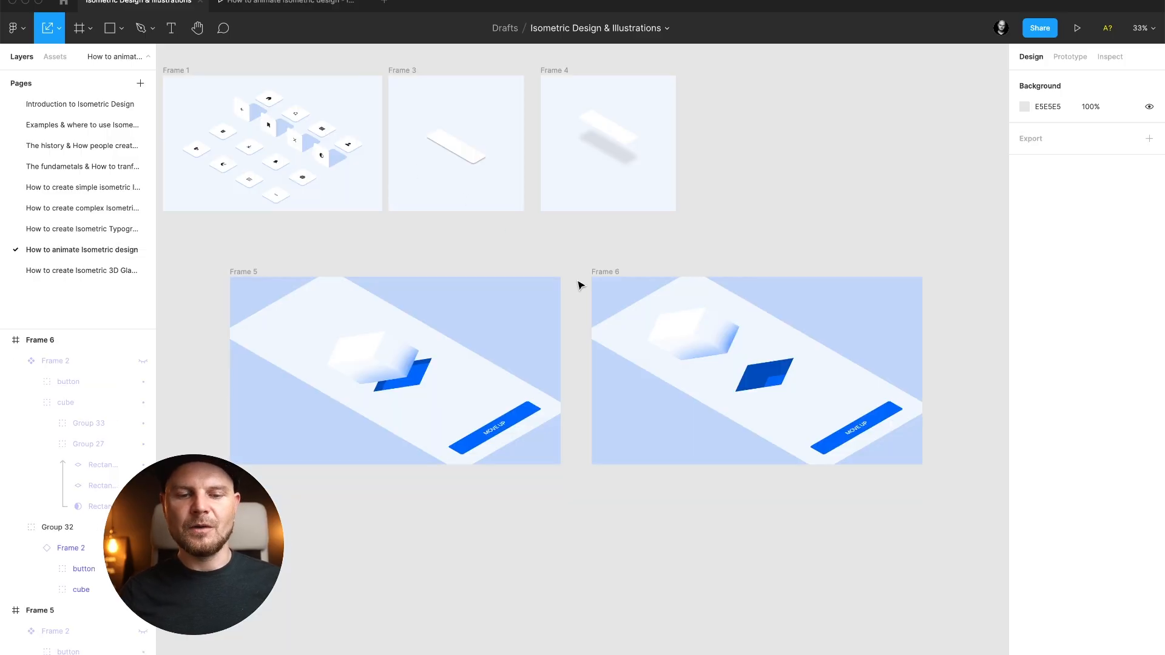
{"action": "scroll", "coordinate": [579, 285], "scroll_direction": "up", "scroll_amount": 3}
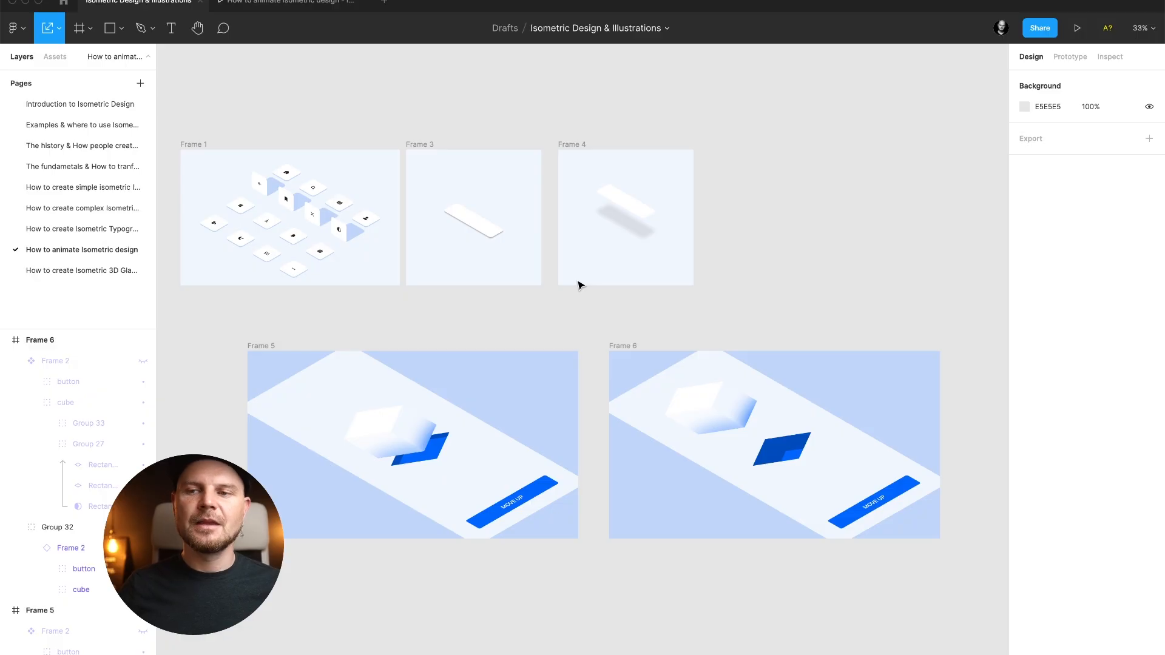
- Capture the blue isometric city from the Scalable Data Analytics Platform shot on the isometric examples page
{"action": "left_click", "coordinate": [105, 126]}
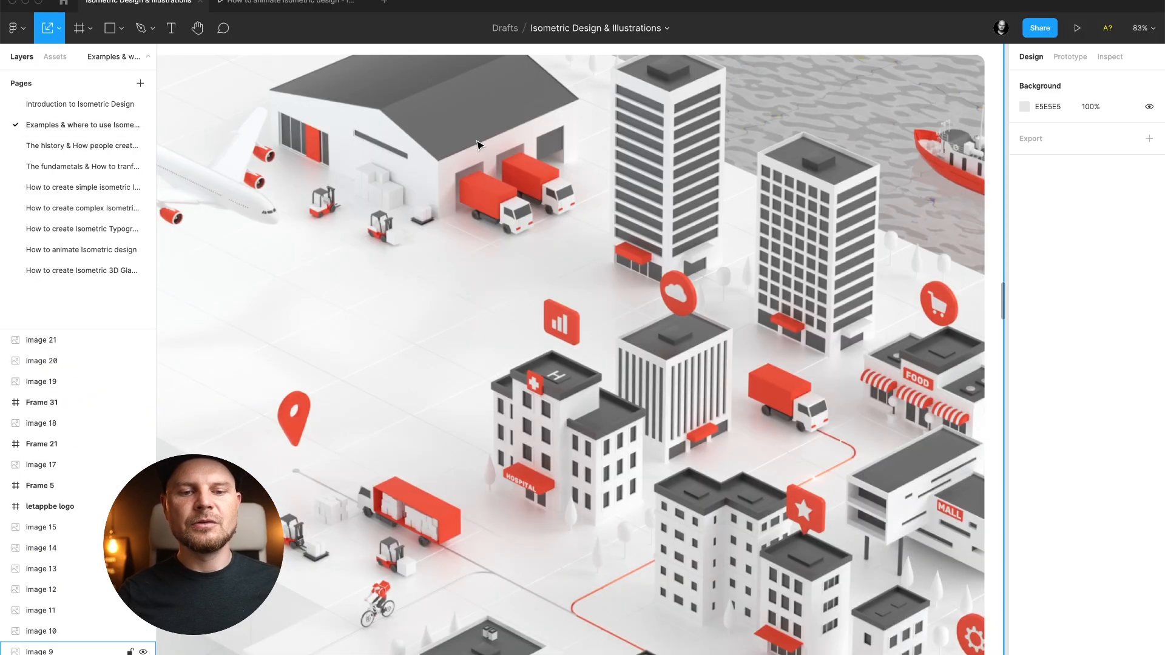
{"action": "scroll", "coordinate": [576, 212], "scroll_direction": "down", "scroll_amount": 5}
{"action": "scroll", "coordinate": [564, 255], "scroll_direction": "up", "scroll_amount": 2}
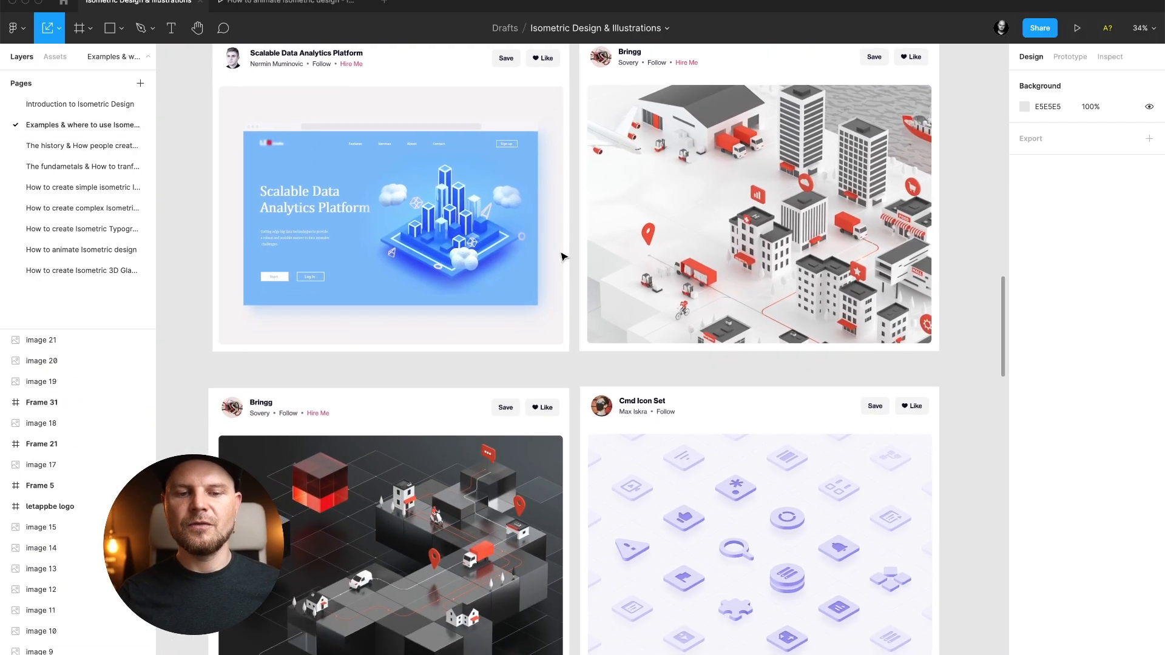
{"action": "left_click", "coordinate": [452, 243]}
{"action": "scroll", "coordinate": [449, 240], "scroll_direction": "up", "scroll_amount": 5}
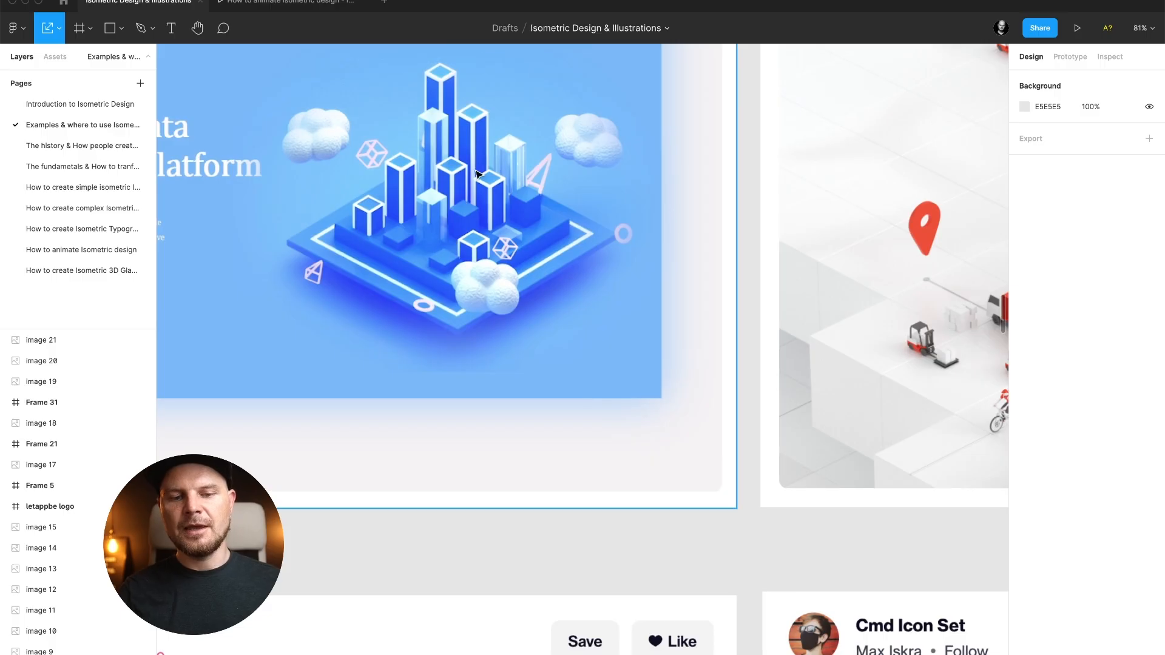
{"action": "left_click_drag", "start_coordinate": [274, 47], "coordinate": [654, 379]}
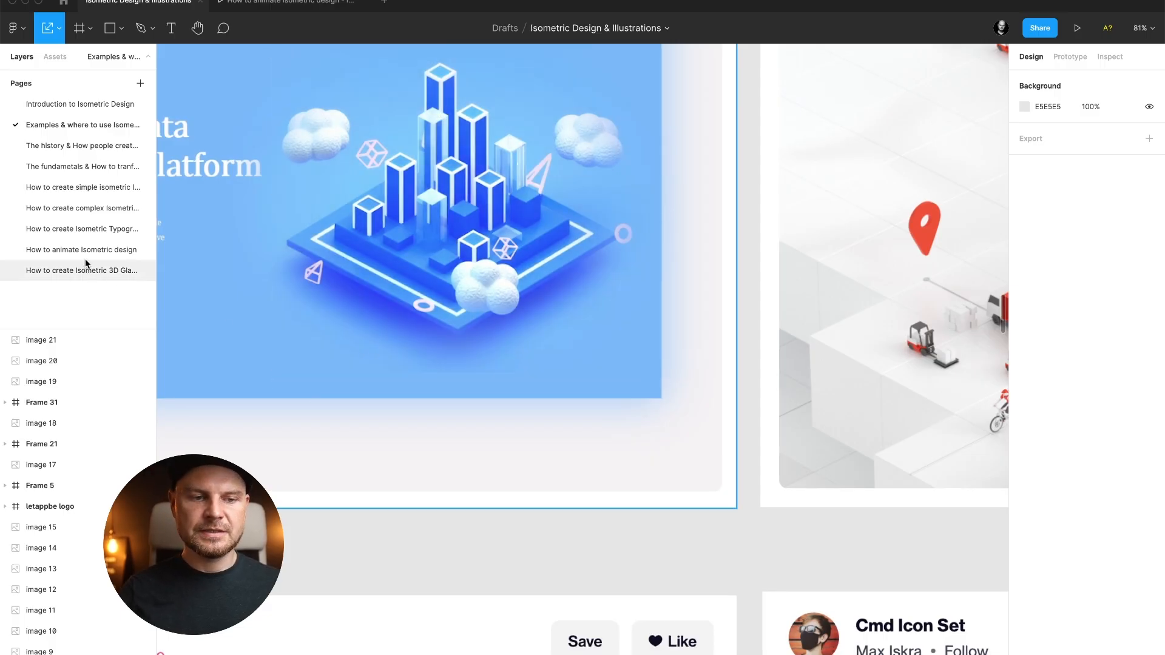
- Paste the captured city image on the complex isometric page and place it beside the blue grid frame
{"action": "left_click", "coordinate": [92, 192]}
{"action": "scroll", "coordinate": [237, 225], "scroll_direction": "down", "scroll_amount": 10}
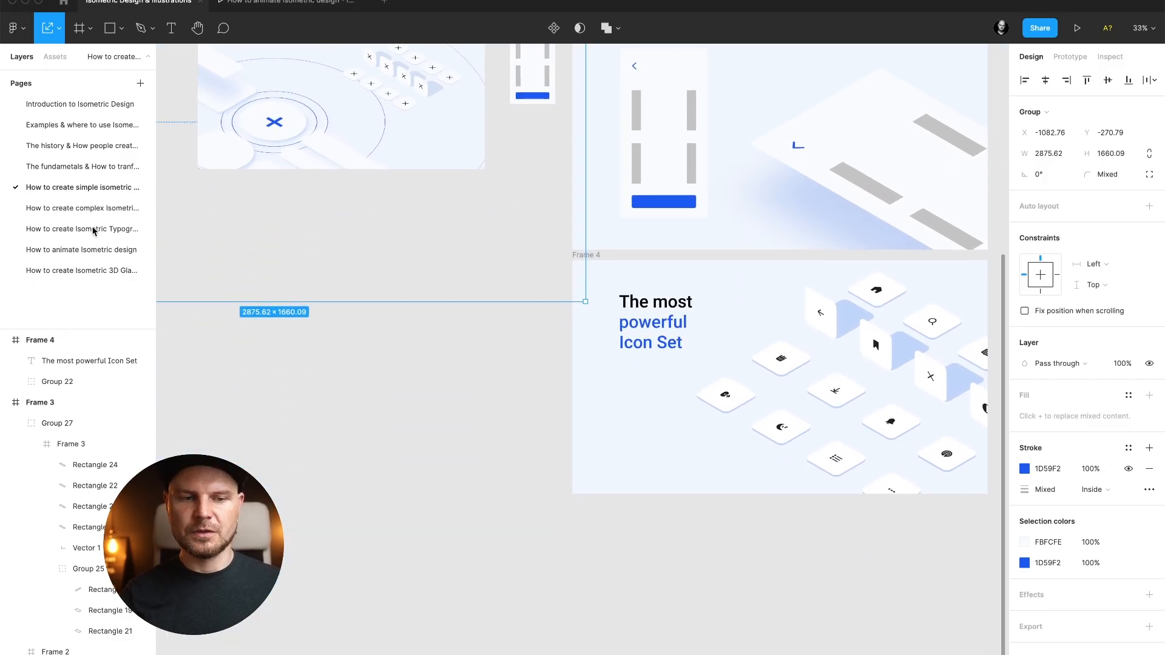
{"action": "left_click", "coordinate": [72, 207]}
{"action": "scroll", "coordinate": [389, 297], "scroll_direction": "right", "scroll_amount": 5}
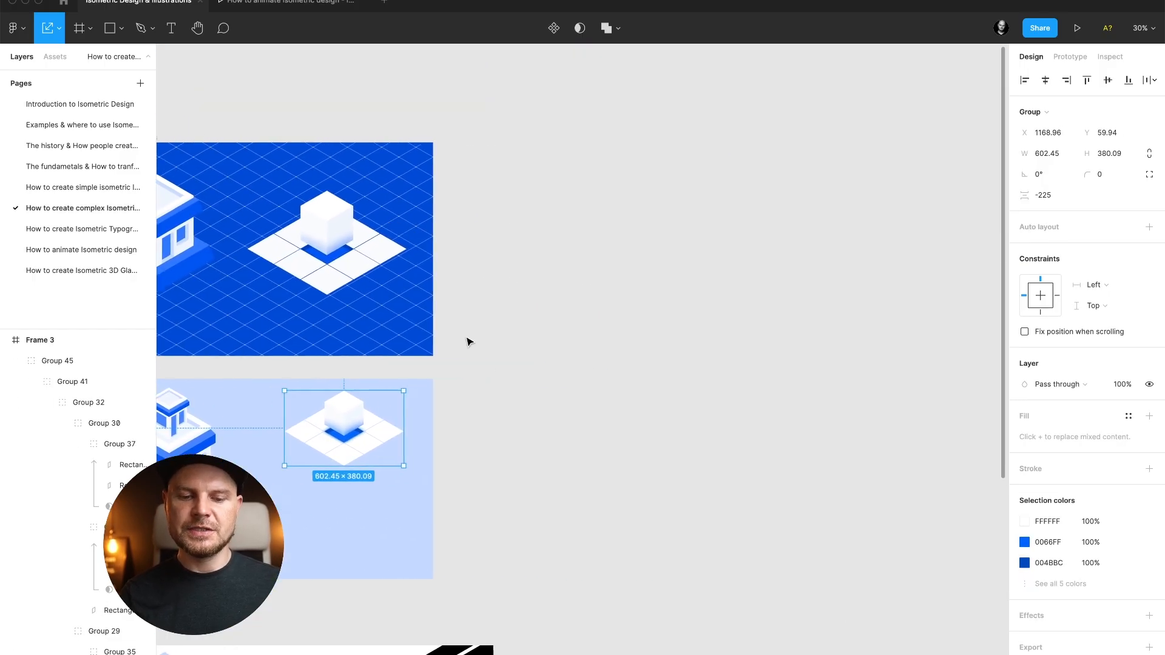
{"action": "left_click", "coordinate": [493, 364]}
{"action": "key", "text": "ctrl+v"}
{"action": "left_click_drag", "start_coordinate": [514, 393], "coordinate": [516, 270]}
{"action": "scroll", "coordinate": [543, 273], "scroll_direction": "down", "scroll_amount": 2}
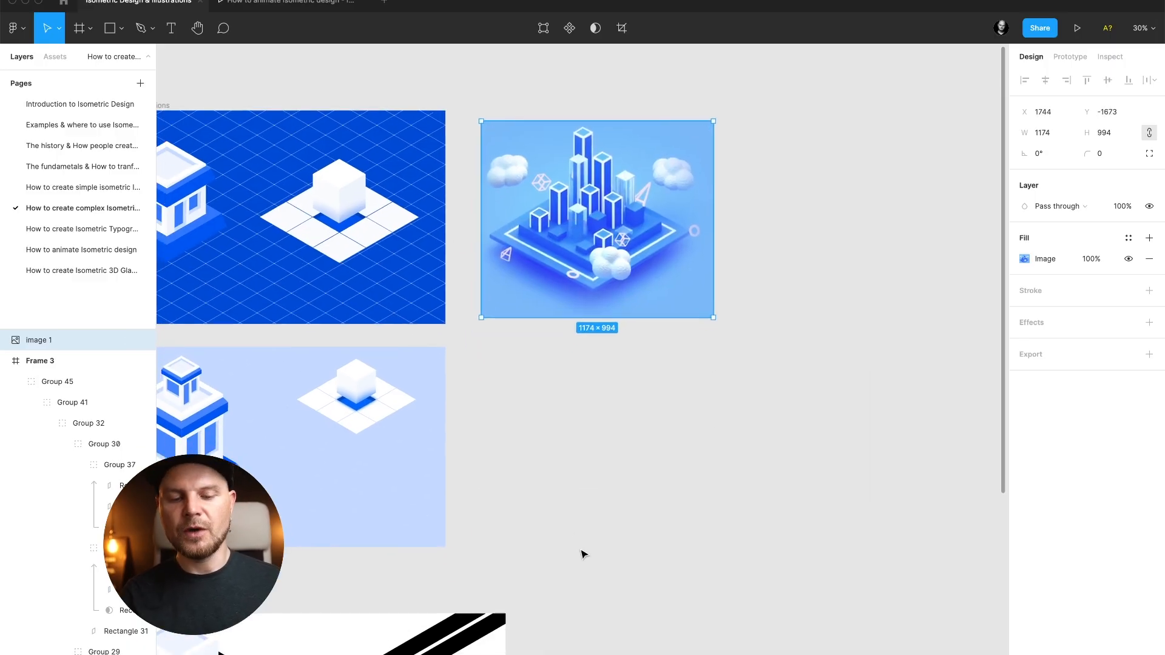
- Draw a frame about 1217 × 1132 below the city image and copy a white isometric floor tile into it
{"action": "key", "text": "f"}
{"action": "left_click_drag", "start_coordinate": [474, 335], "coordinate": [719, 559]}
{"action": "scroll", "coordinate": [760, 519], "scroll_direction": "left", "scroll_amount": 1}
{"action": "scroll", "coordinate": [761, 518], "scroll_direction": "left", "scroll_amount": 1}
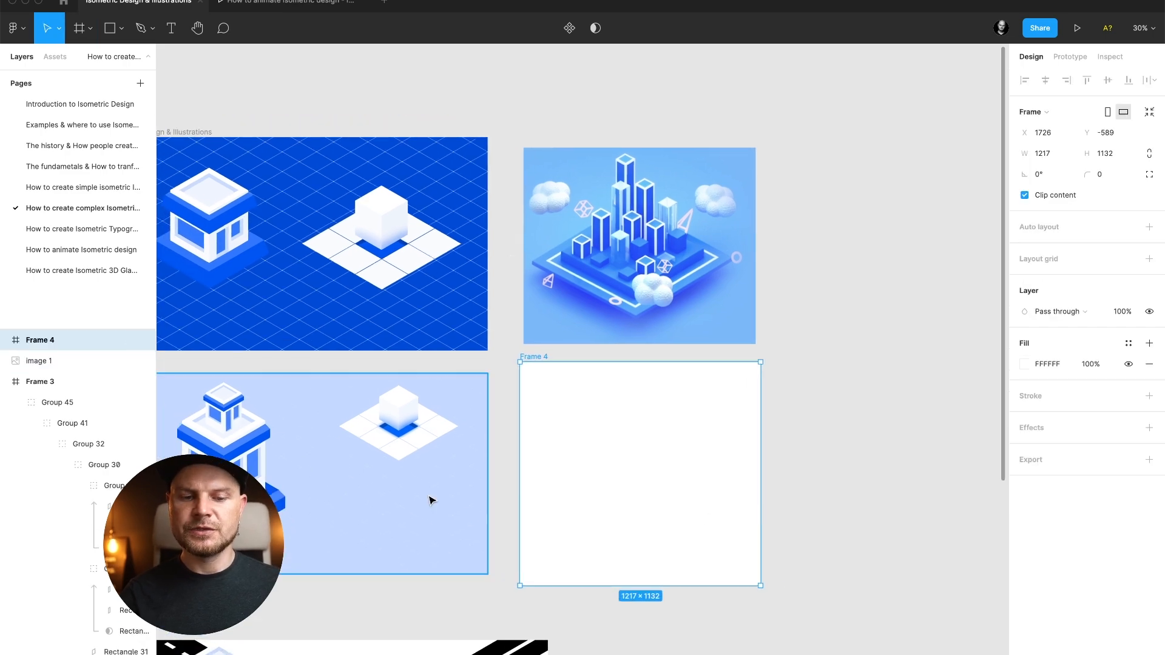
{"action": "left_click", "coordinate": [407, 455], "text": "super"}
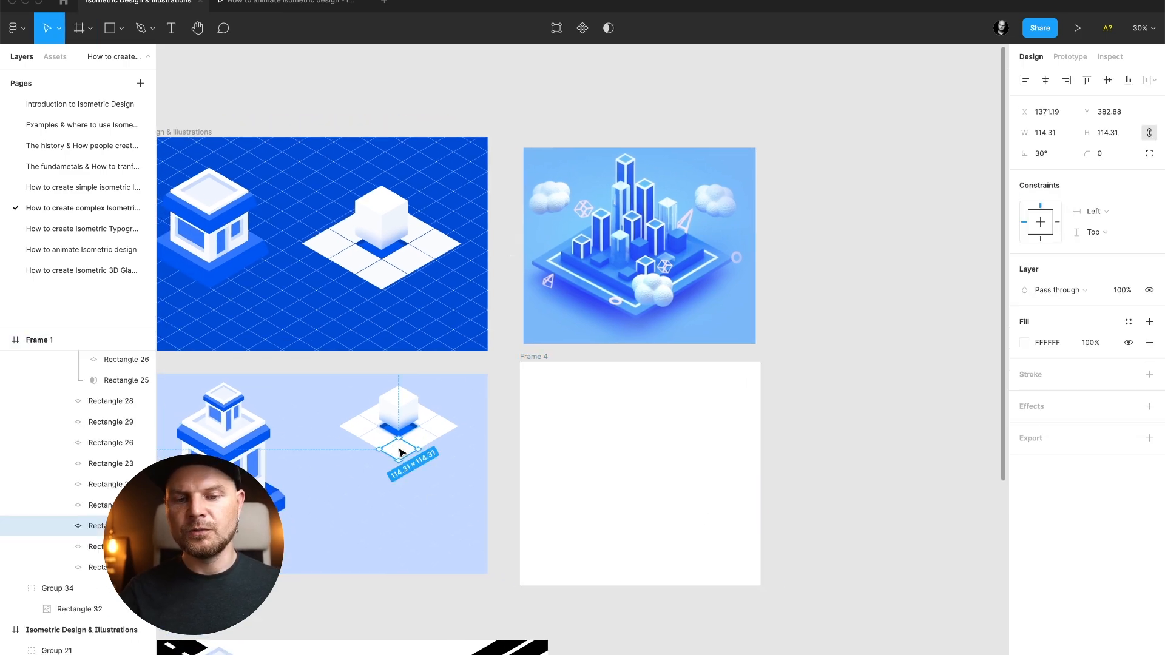
{"action": "left_click_drag", "start_coordinate": [399, 452], "coordinate": [649, 492]}
- Fill Frame 4 with the light blue background color sampled from the city image
{"action": "left_click", "coordinate": [557, 376]}
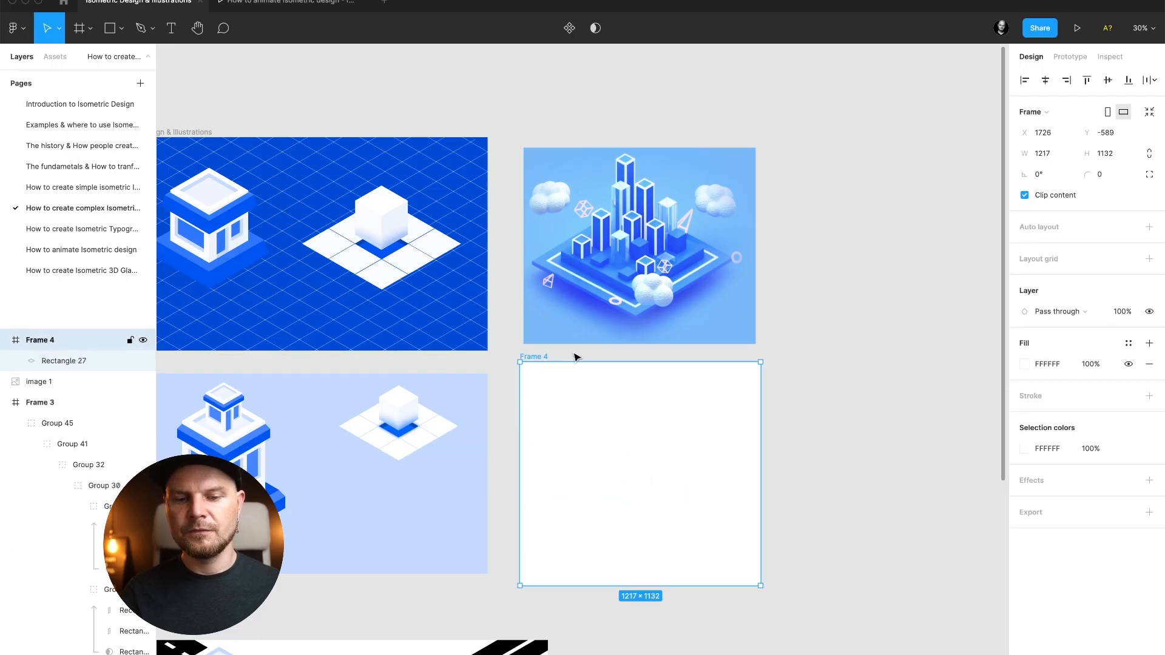
{"action": "key", "text": "i"}
{"action": "left_click", "coordinate": [736, 318]}
- Duplicate the white tile, enlarged to about 493 × 493, and place the copy behind it, about 26 px lower
{"action": "mouse_move", "coordinate": [648, 497]}
{"action": "left_mouse_down"}
{"action": "mouse_move", "coordinate": [710, 502]}
{"action": "mouse_move", "coordinate": [653, 473]}
{"action": "mouse_move", "coordinate": [648, 487]}
{"action": "left_mouse_up"}
{"action": "key", "text": "ctrl+d"}
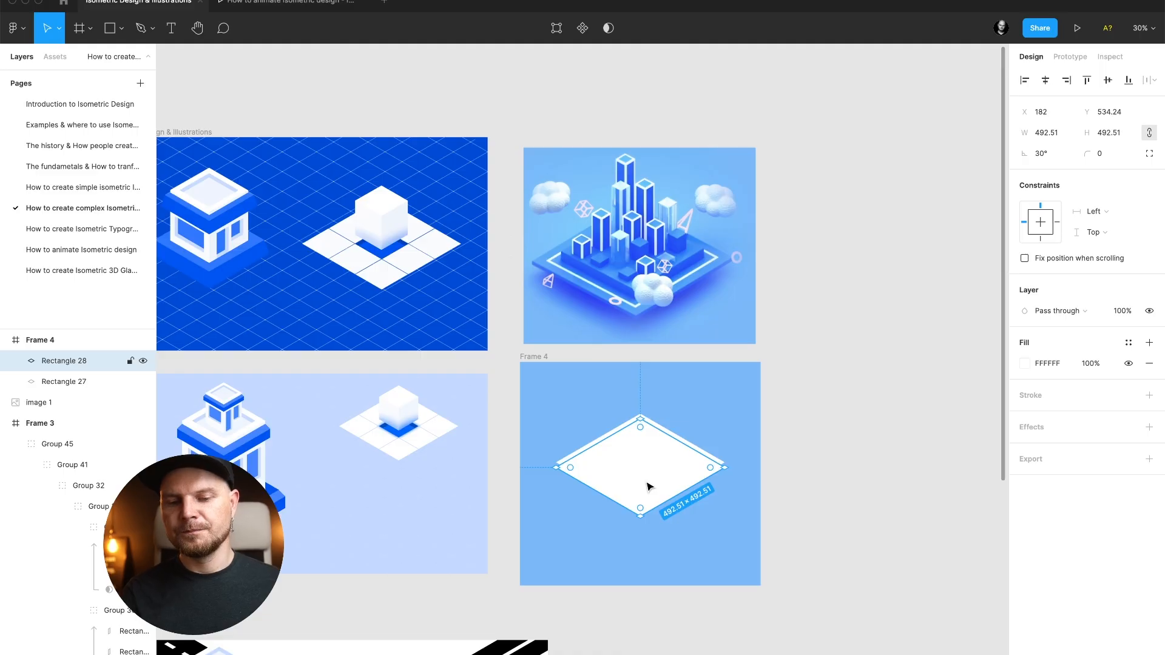
{"action": "key", "text": "ctrl+bracketleft"}
- Color the lower tile 3767F5 and the upper tile 60A9FA by sampling blues from the city image
{"action": "key", "text": "i"}
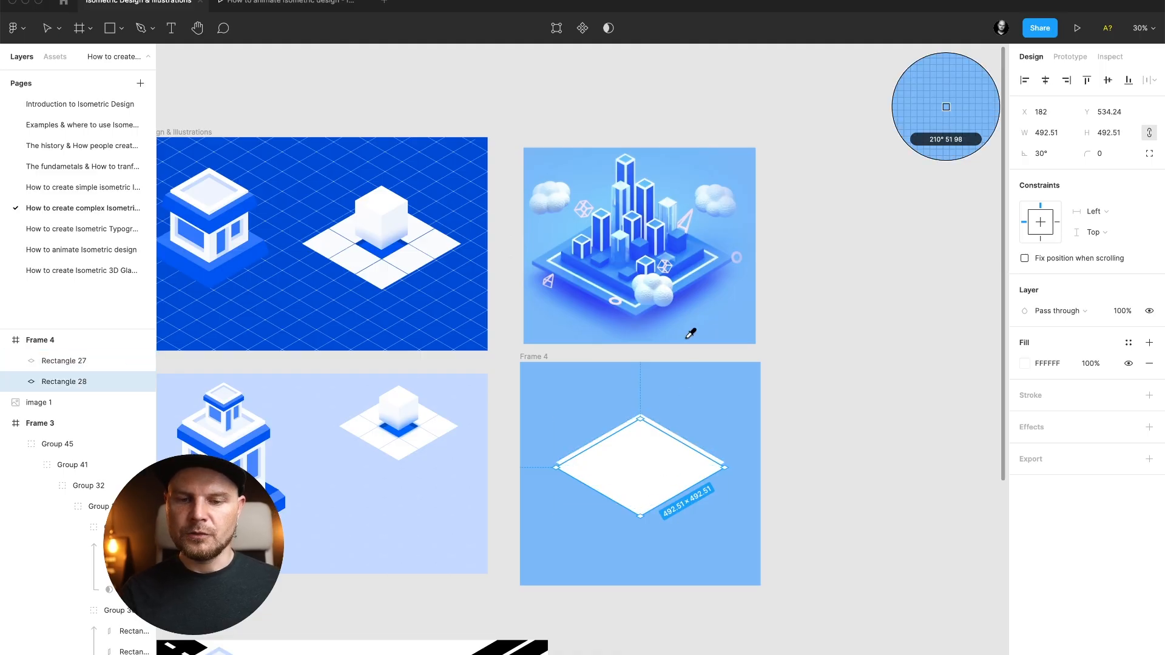
{"action": "left_click", "coordinate": [690, 286]}
{"action": "left_click", "coordinate": [644, 474]}
{"action": "key", "text": "i"}
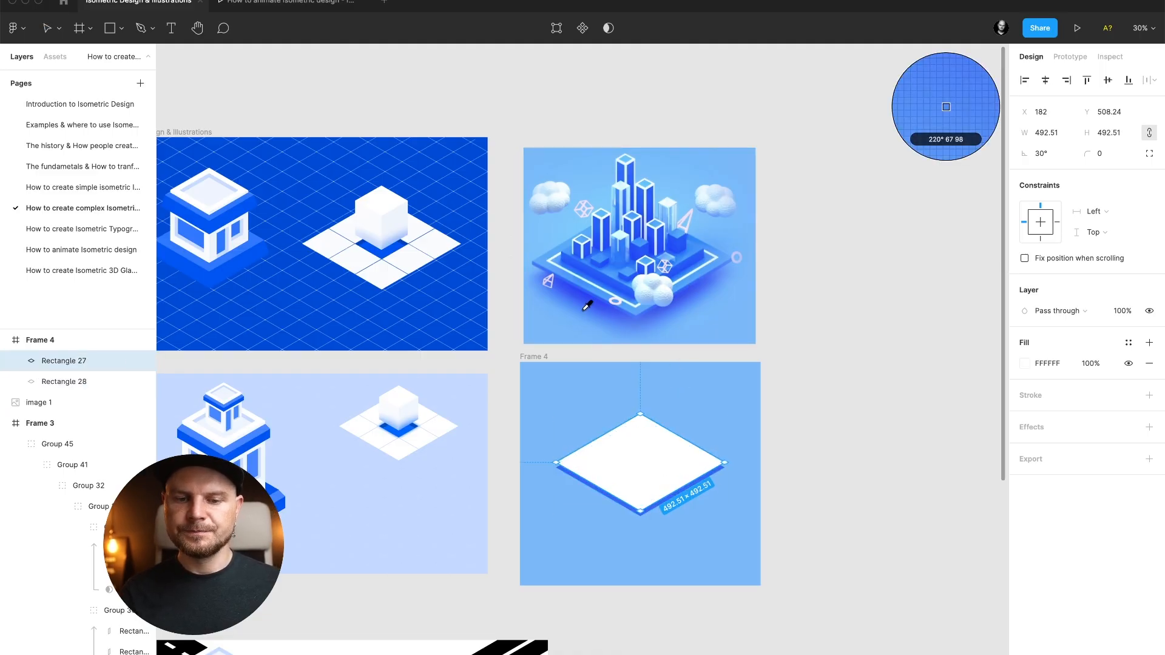
{"action": "left_click", "coordinate": [549, 261]}
{"action": "left_click", "coordinate": [828, 479]}
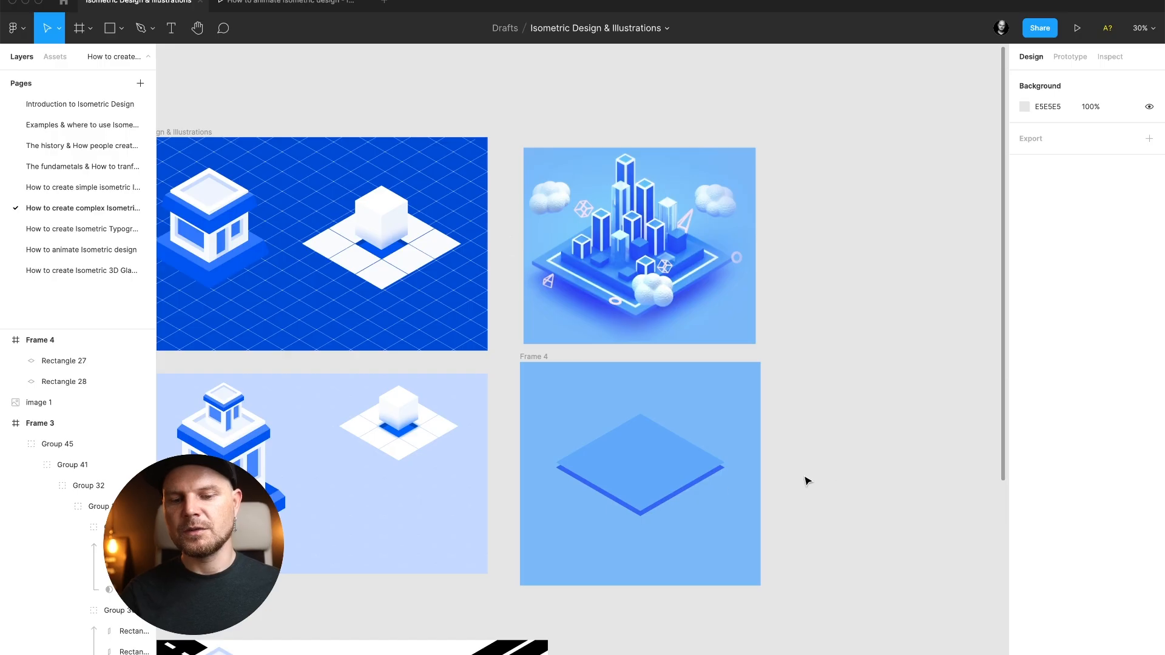
- Add a vector point to Rectangle 28's upper-right edge and move it to the upper tile's right corner, at about 1035, 508.5
{"action": "scroll", "coordinate": [698, 492], "scroll_direction": "up", "scroll_amount": 5}
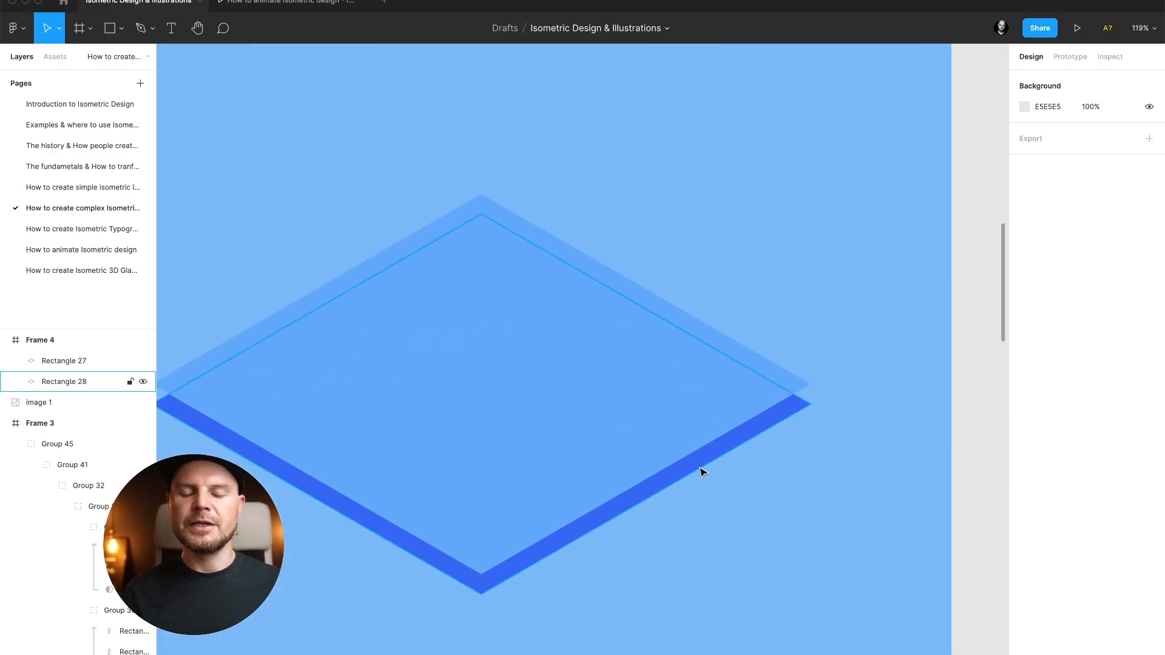
{"action": "left_click", "coordinate": [702, 472]}
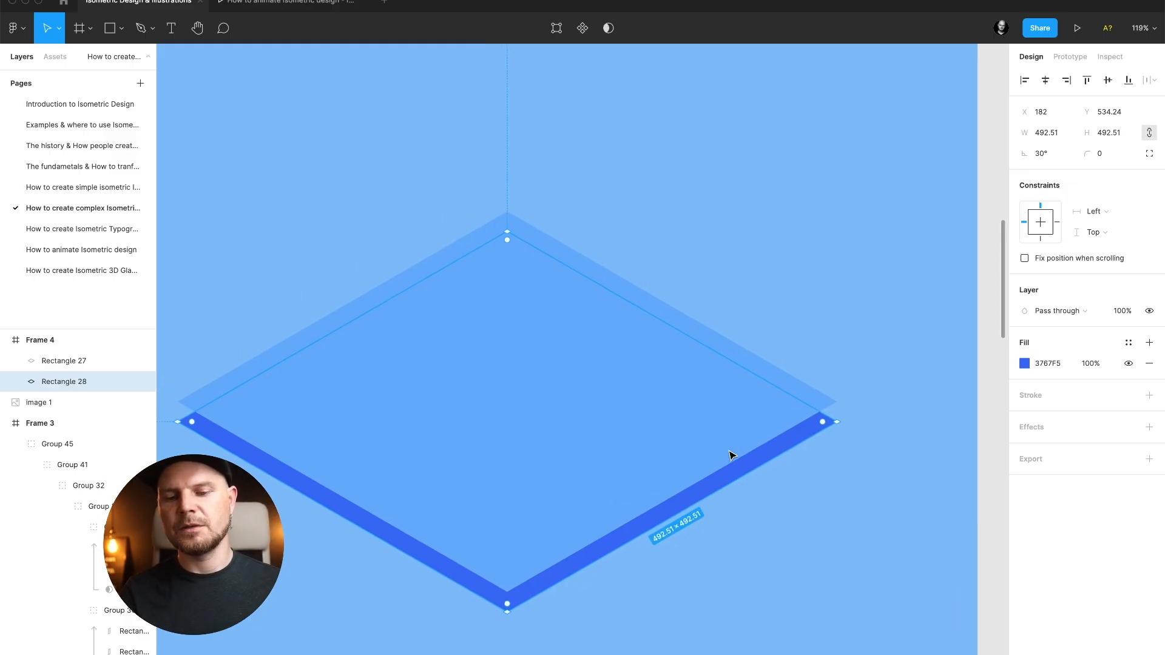
{"action": "scroll", "coordinate": [727, 449], "scroll_direction": "up", "scroll_amount": 1}
{"action": "scroll", "coordinate": [728, 450], "scroll_direction": "left", "scroll_amount": 1}
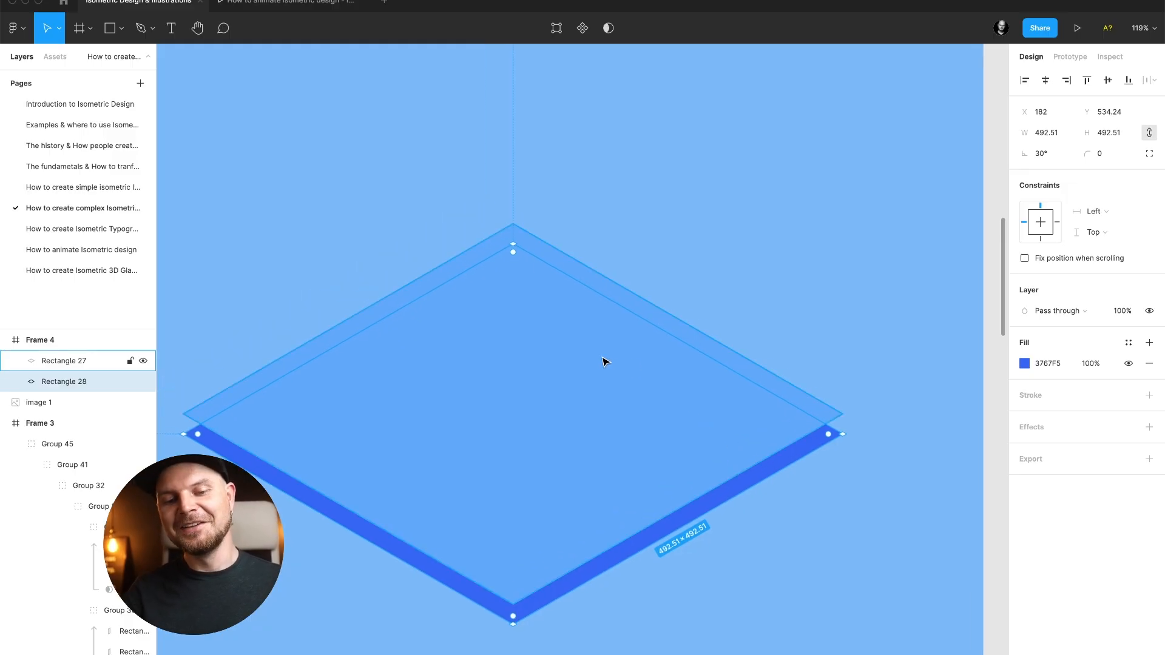
{"action": "double_click", "coordinate": [671, 339]}
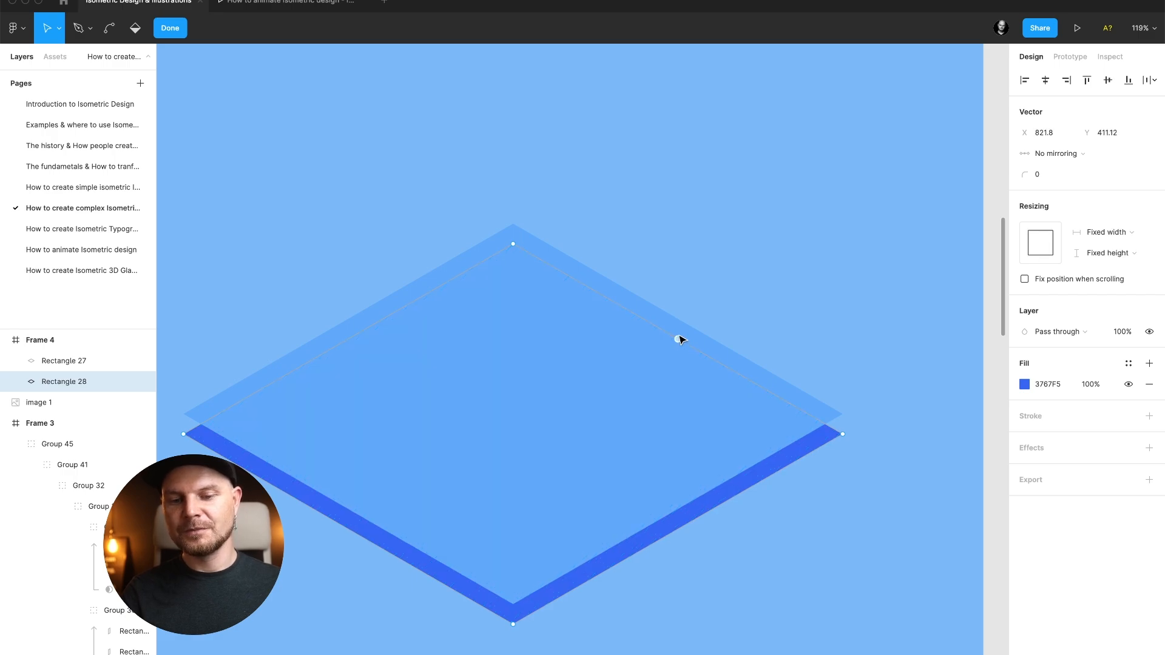
{"action": "left_click_drag", "start_coordinate": [679, 341], "coordinate": [845, 427]}
{"action": "scroll", "coordinate": [842, 417], "scroll_direction": "up", "scroll_amount": 5}
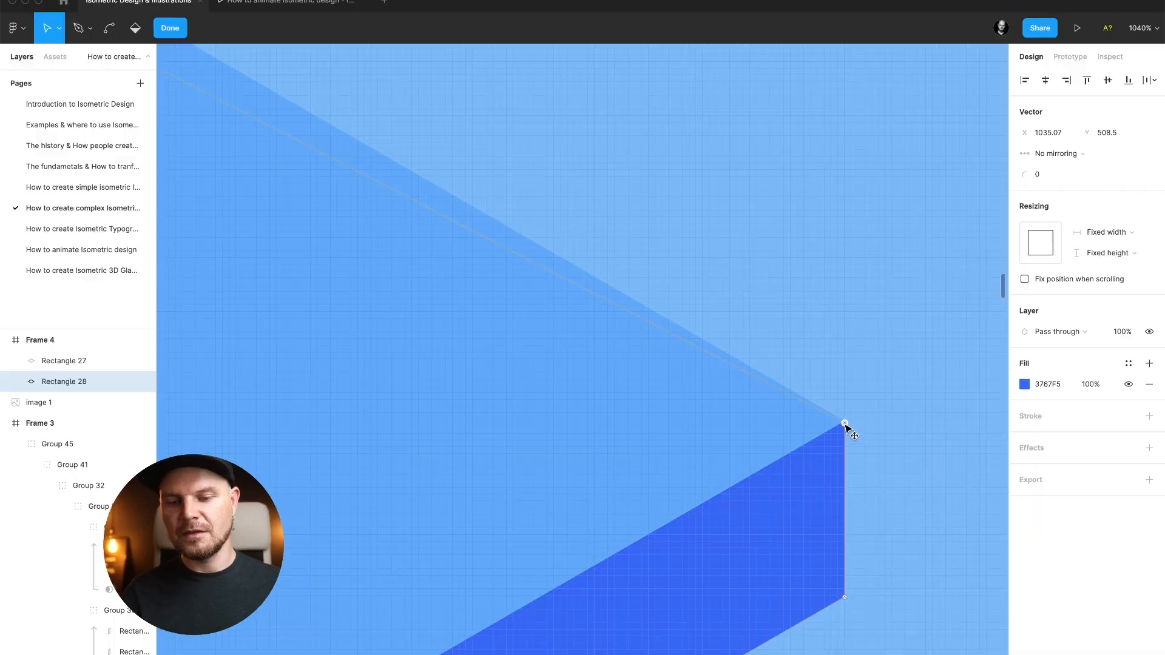
- Add a vector point to Rectangle 28's upper-left edge, move it to the upper tile's left corner at 182, 509, and finish editing
{"action": "scroll", "coordinate": [845, 424], "scroll_direction": "down", "scroll_amount": 5}
{"action": "scroll", "coordinate": [847, 426], "scroll_direction": "left", "scroll_amount": 8}
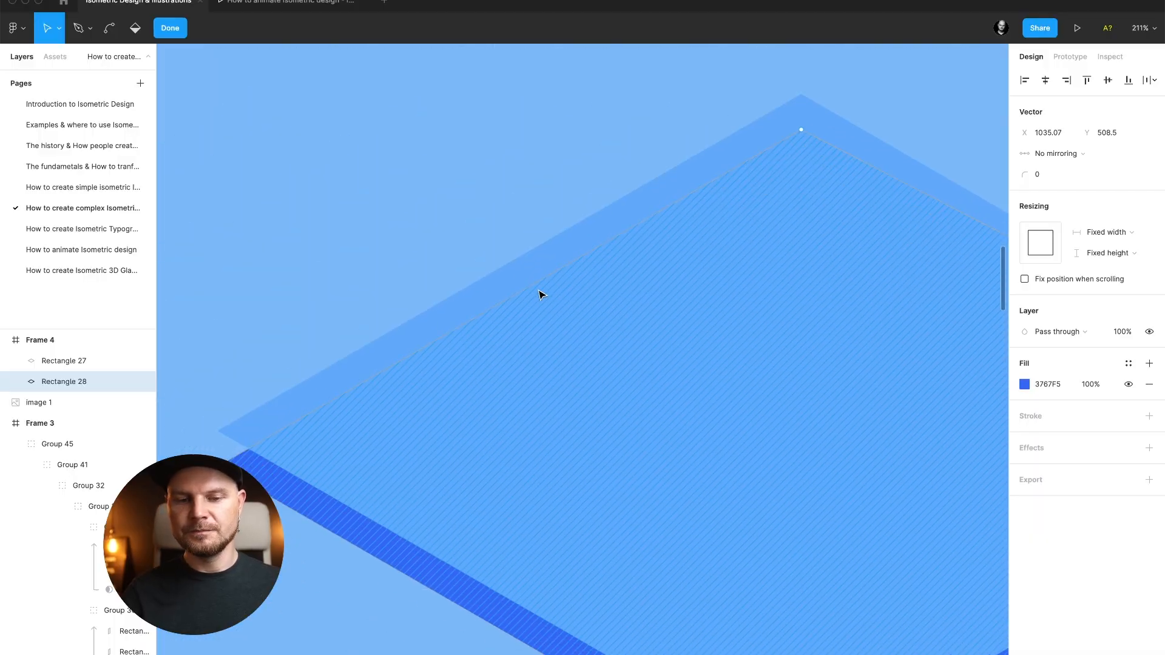
{"action": "left_click", "coordinate": [510, 299]}
{"action": "left_click_drag", "start_coordinate": [509, 299], "coordinate": [223, 418]}
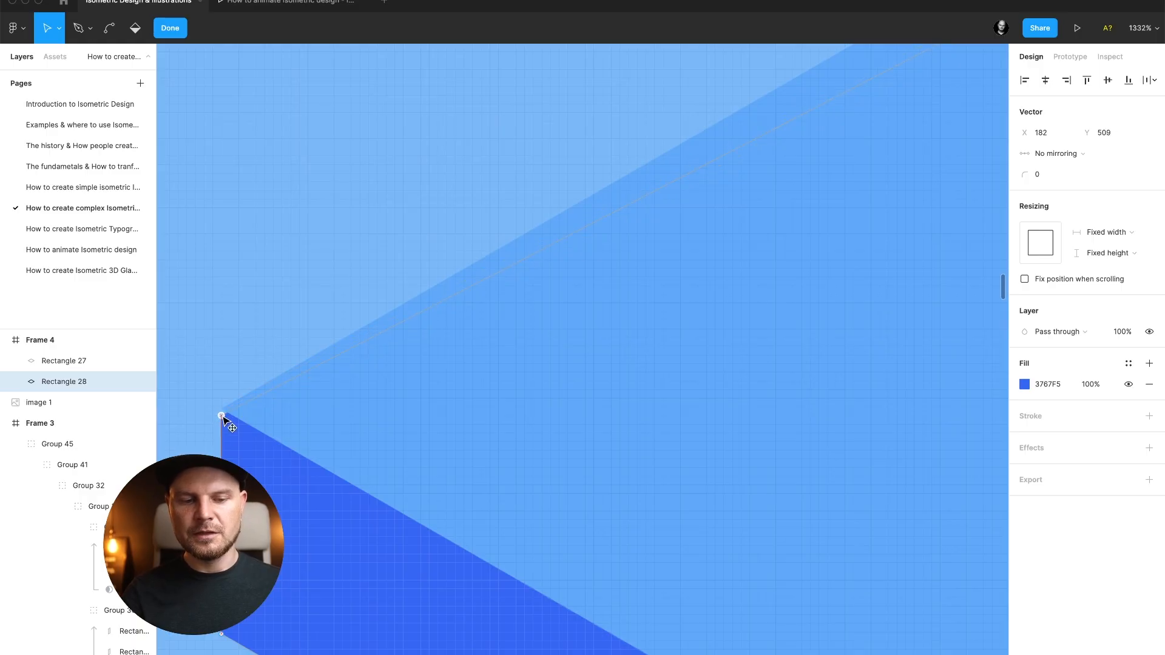
{"action": "scroll", "coordinate": [299, 310], "scroll_direction": "down", "scroll_amount": 2}
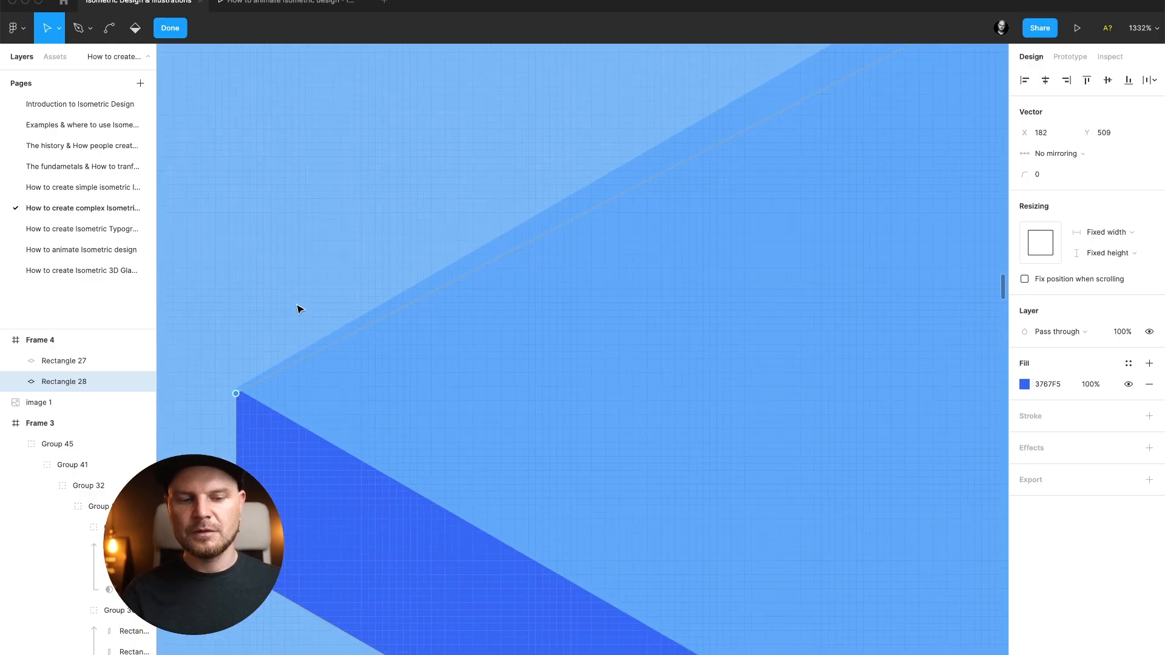
{"action": "scroll", "coordinate": [299, 310], "scroll_direction": "down", "scroll_amount": 10}
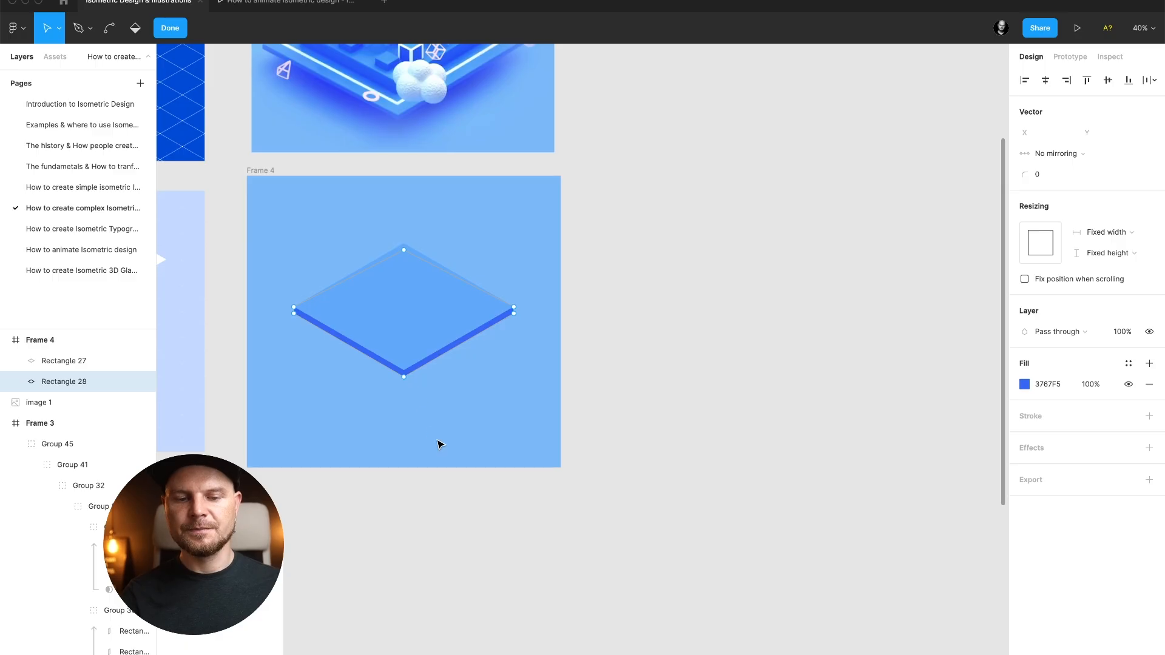
{"action": "left_click", "coordinate": [440, 445]}
{"action": "left_click", "coordinate": [440, 442]}
- Duplicate both platform tiles, shrink the copies about their center to about 720.5 × 416.35, and move them up about 30 px
{"action": "scroll", "coordinate": [440, 440], "scroll_direction": "up", "scroll_amount": 3}
{"action": "scroll", "coordinate": [440, 440], "scroll_direction": "left", "scroll_amount": 2}
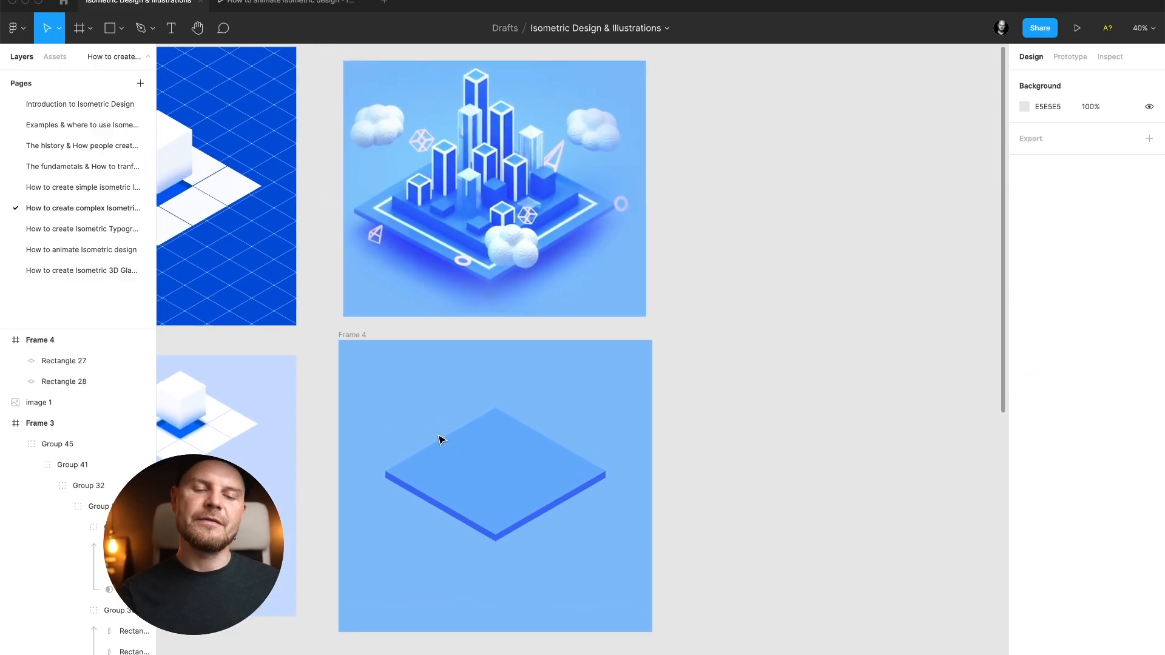
{"action": "left_click_drag", "start_coordinate": [521, 539], "coordinate": [523, 520]}
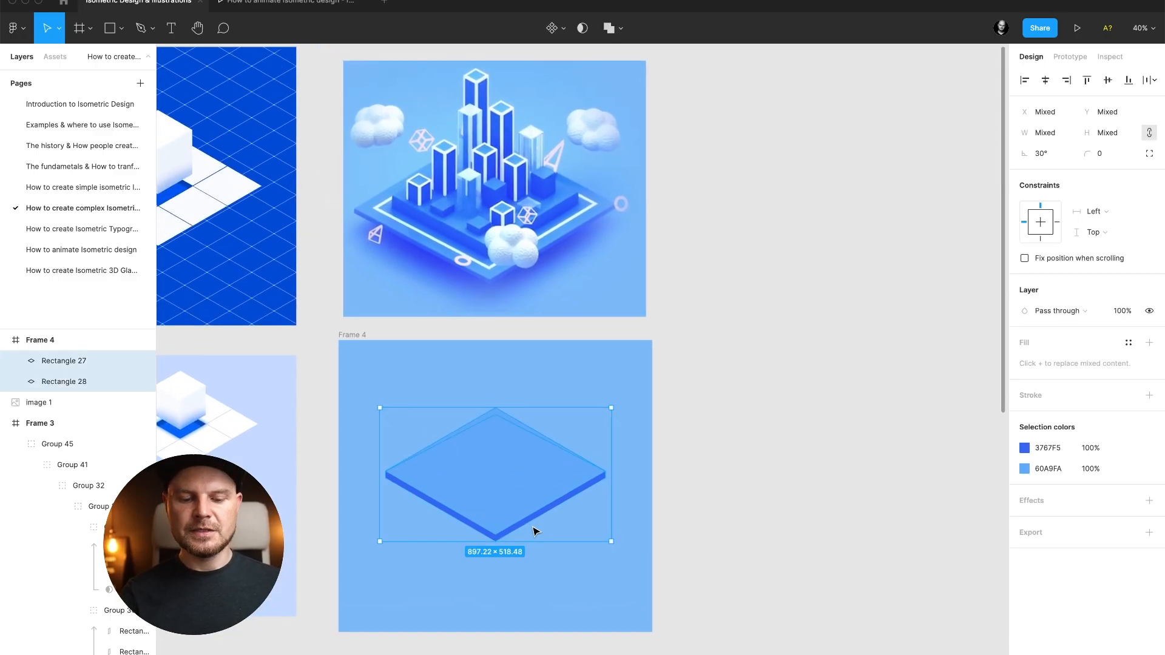
{"action": "key", "text": "super+d"}
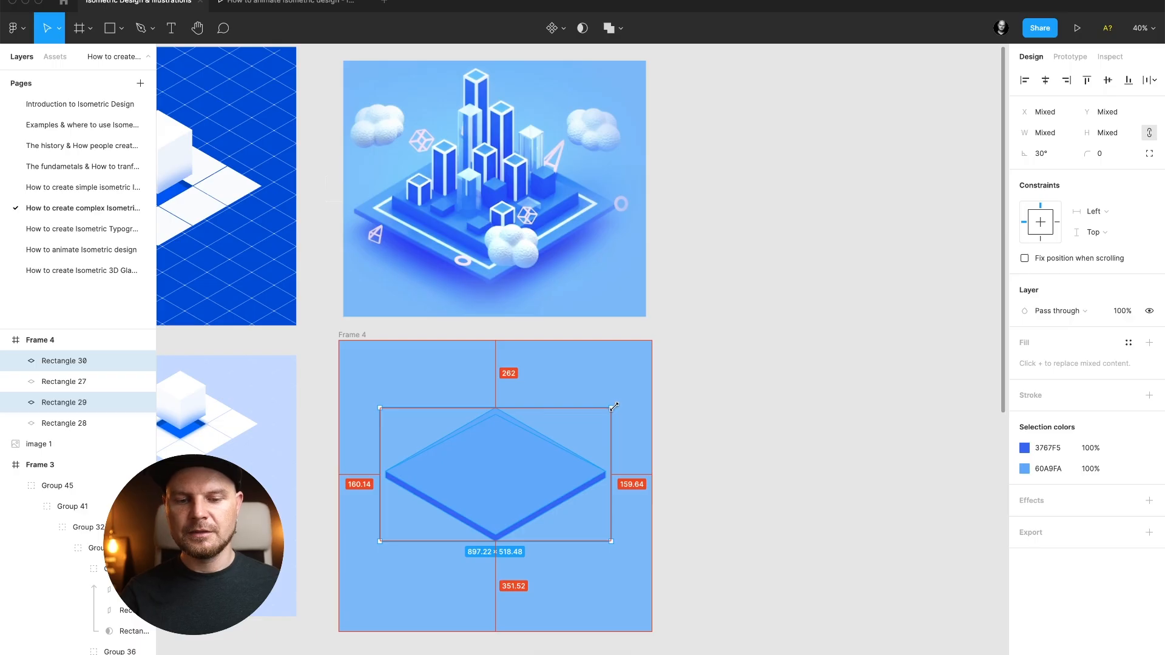
{"action": "left_click_drag", "start_coordinate": [613, 407], "coordinate": [588, 421]}
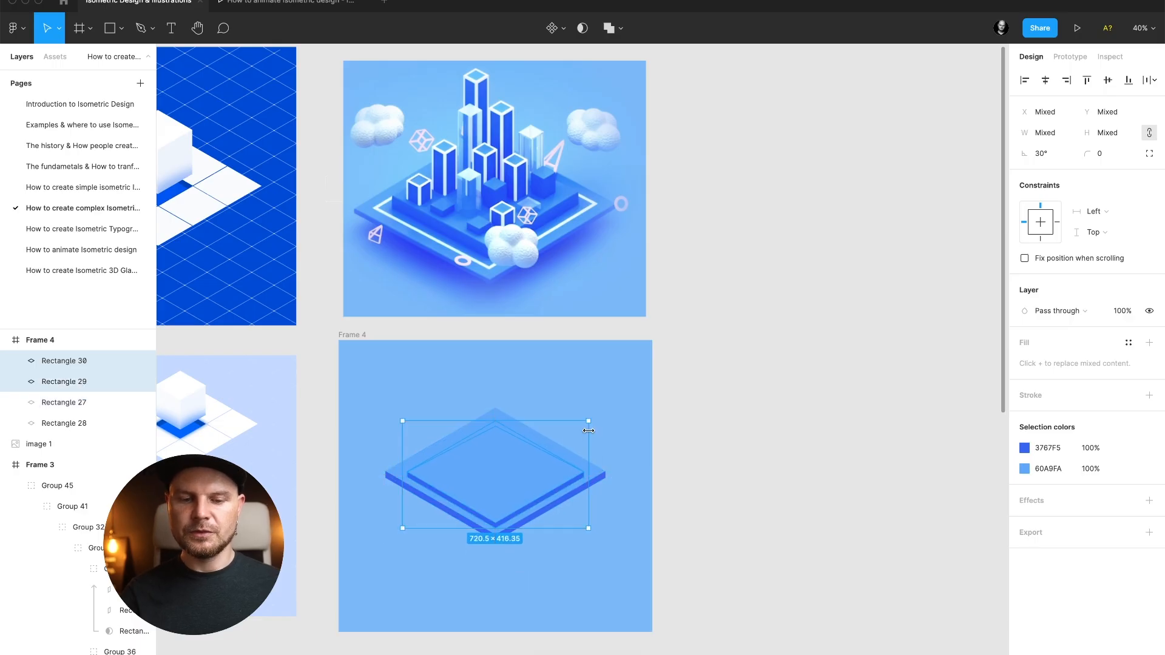
{"action": "key", "text": "shift+Up"}
{"action": "key", "text": "shift+Up"}
{"action": "key", "text": "shift+Up"}
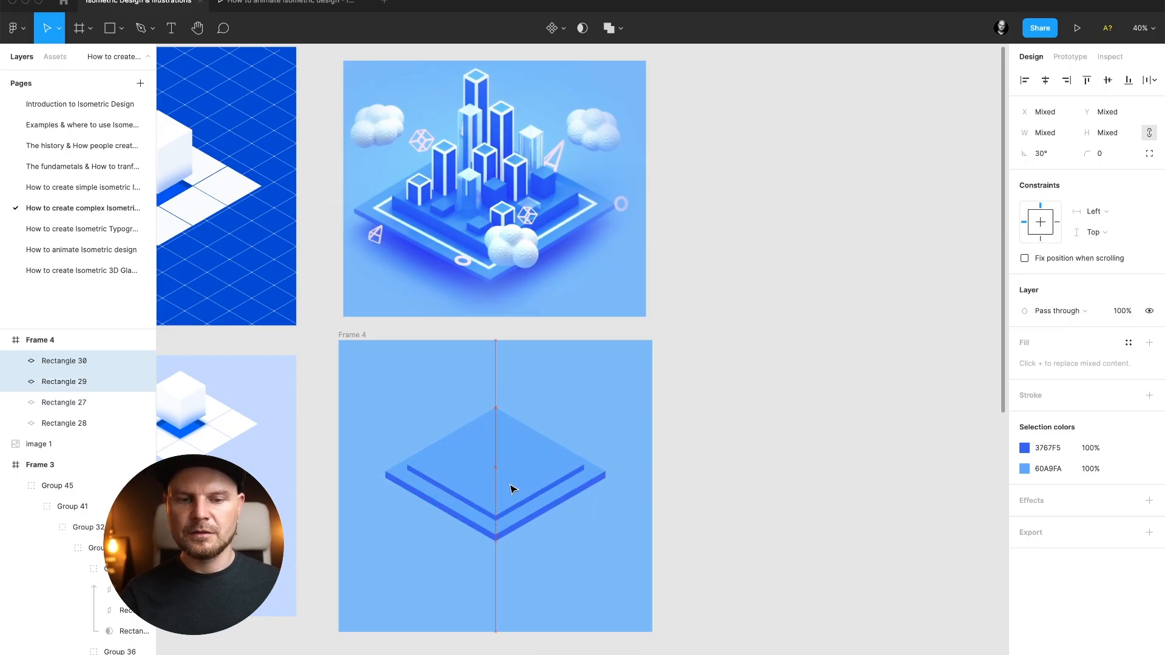
- Recolor the smaller upper tile 3B8FF9 by sampling a blue from the city image, and raise it 40 px
{"action": "left_click", "coordinate": [546, 467]}
{"action": "key", "text": "i"}
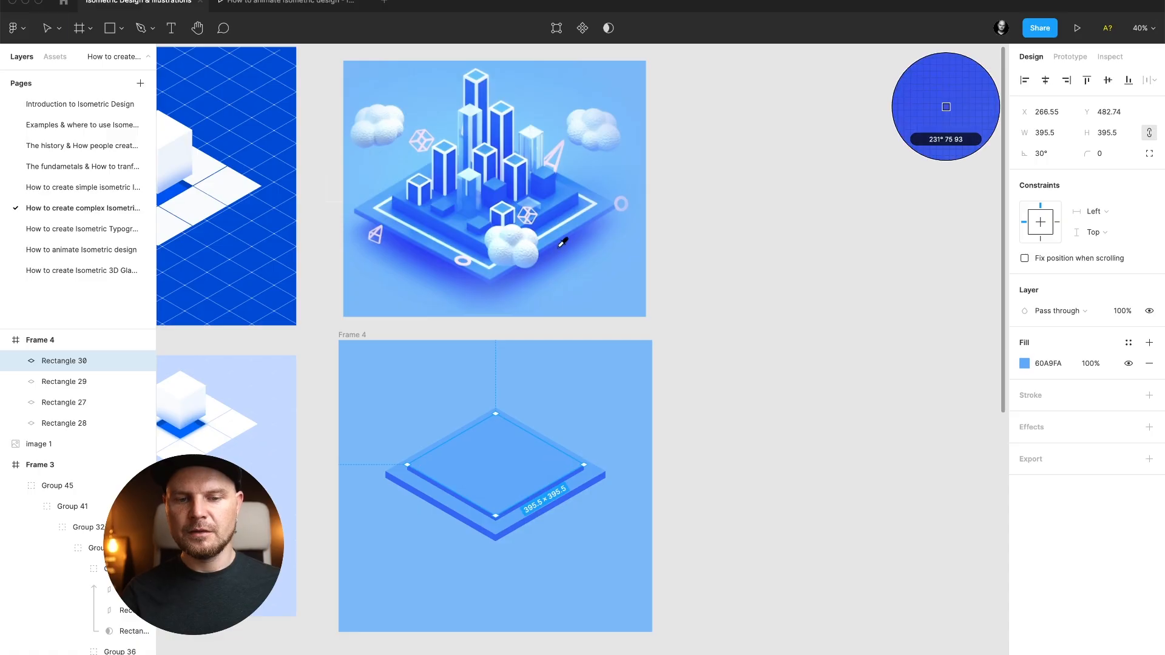
{"action": "left_click", "coordinate": [560, 198]}
{"action": "scroll", "coordinate": [513, 467], "scroll_direction": "up", "scroll_amount": 5}
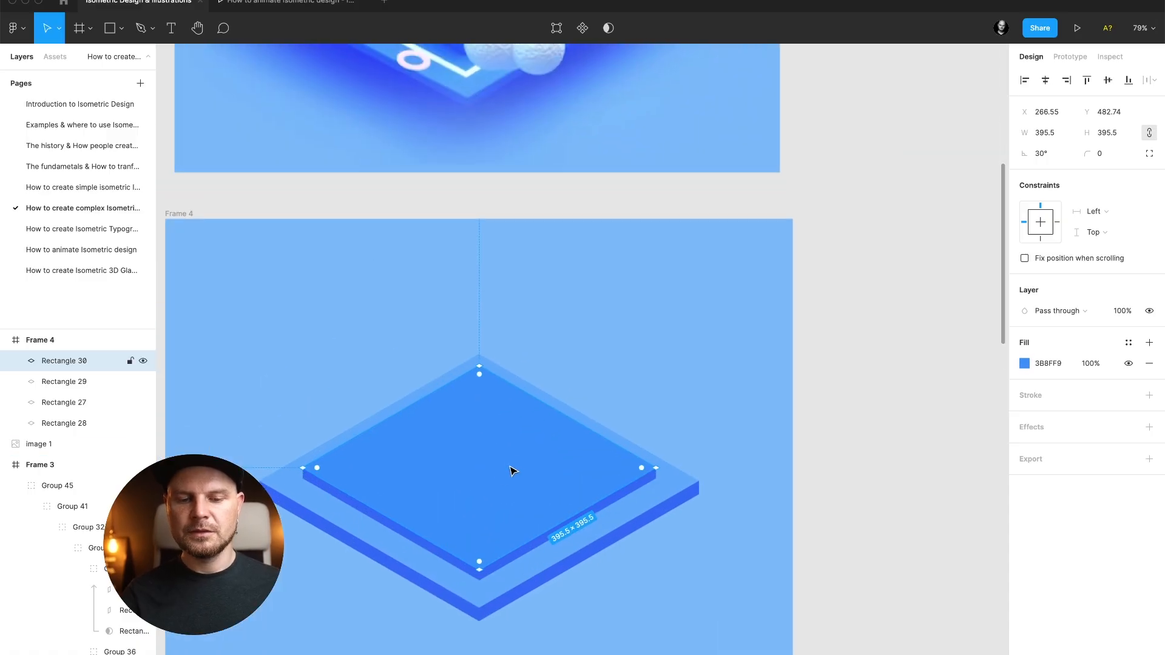
{"action": "key", "text": "shift+Up"}
{"action": "key", "text": "shift+Up"}
{"action": "key", "text": "shift+Up"}
{"action": "key", "text": "shift+Up"}
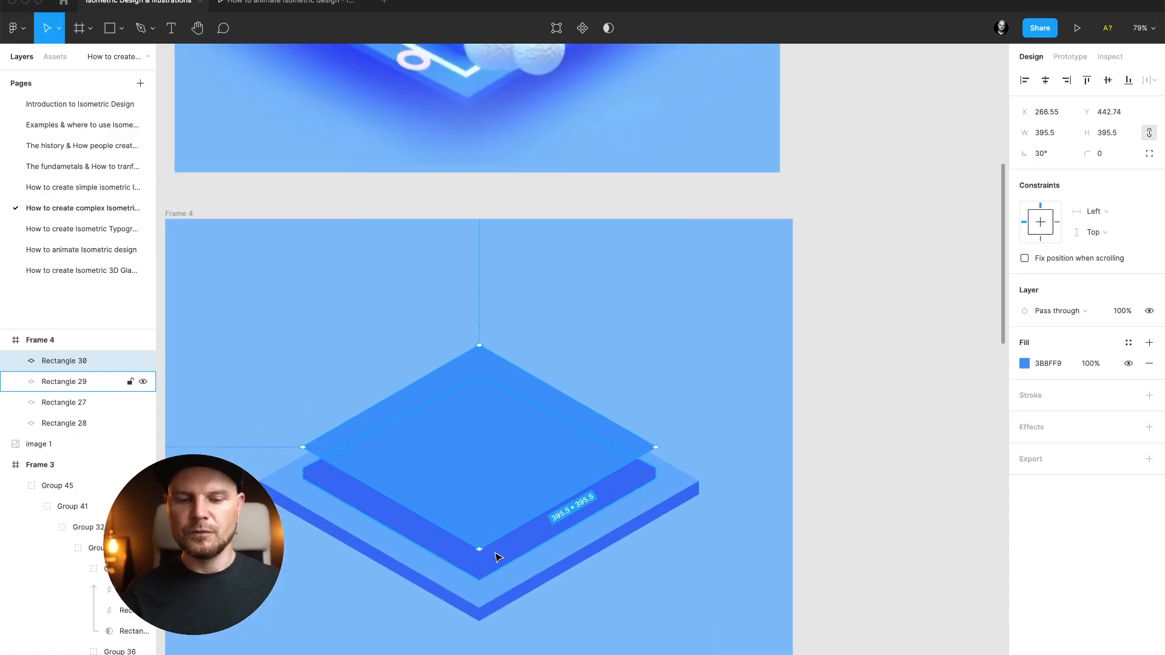
- Raise Rectangle 29's two upper side points 40 px to meet the upper tile's left and right corners, and finish editing
{"action": "left_click", "coordinate": [513, 553]}
{"action": "key", "text": "Return"}
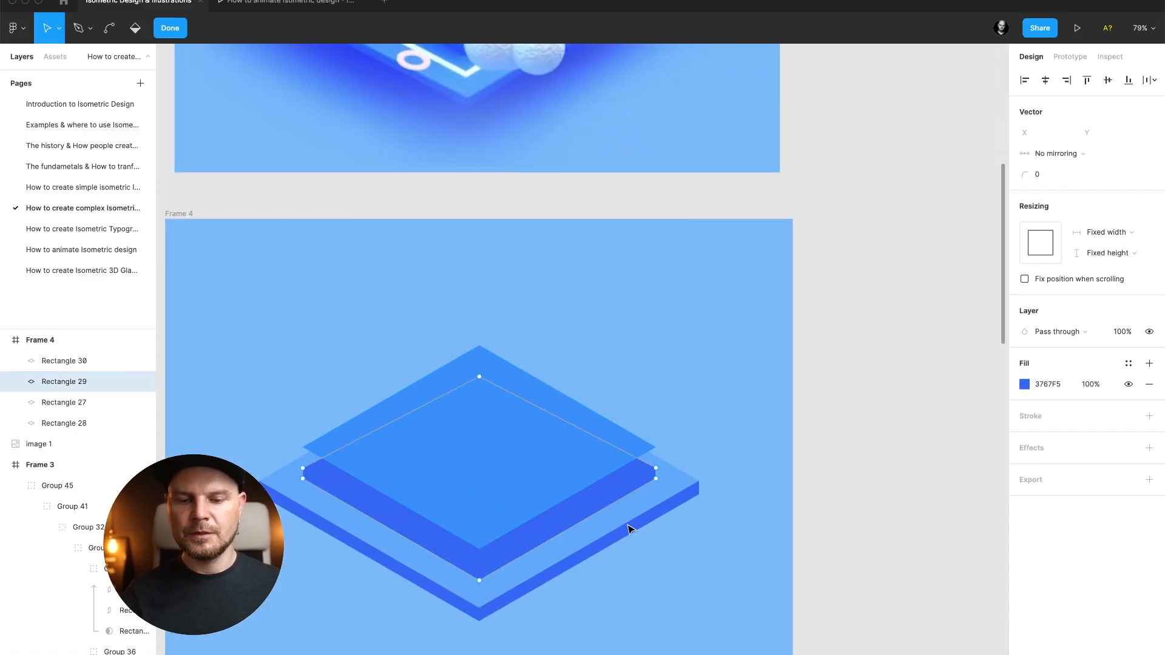
{"action": "left_click", "coordinate": [657, 469]}
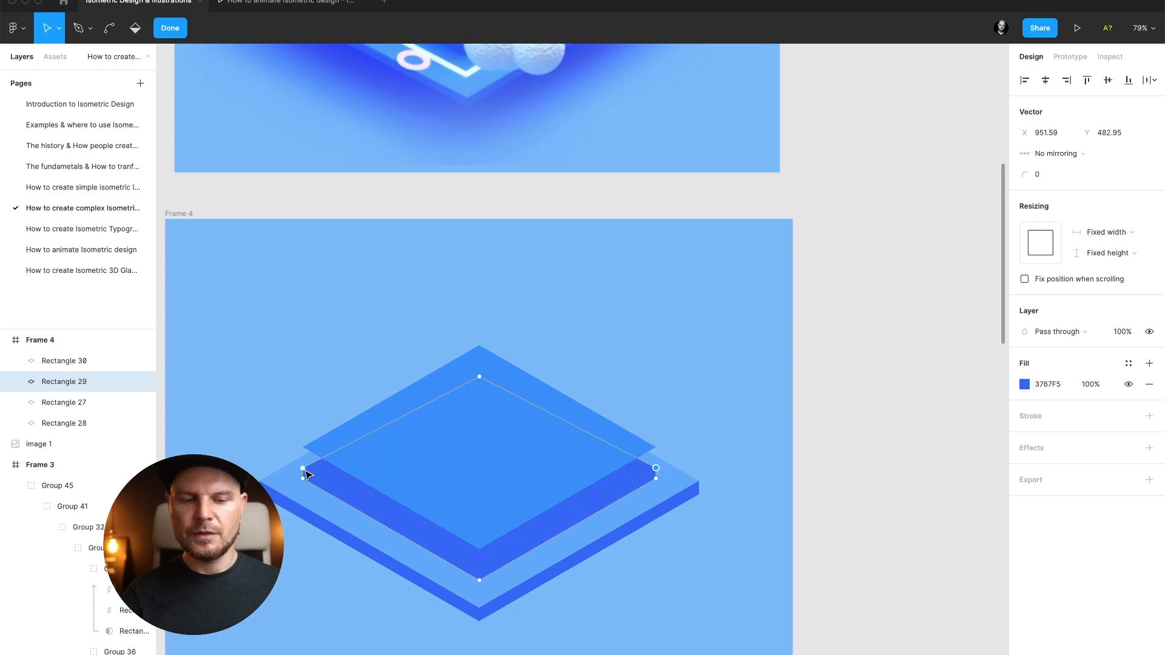
{"action": "left_click", "coordinate": [304, 469], "text": "shift"}
{"action": "key", "text": "shift+Up"}
{"action": "key", "text": "shift+Up"}
{"action": "key", "text": "shift+Up"}
{"action": "key", "text": "shift+Up"}
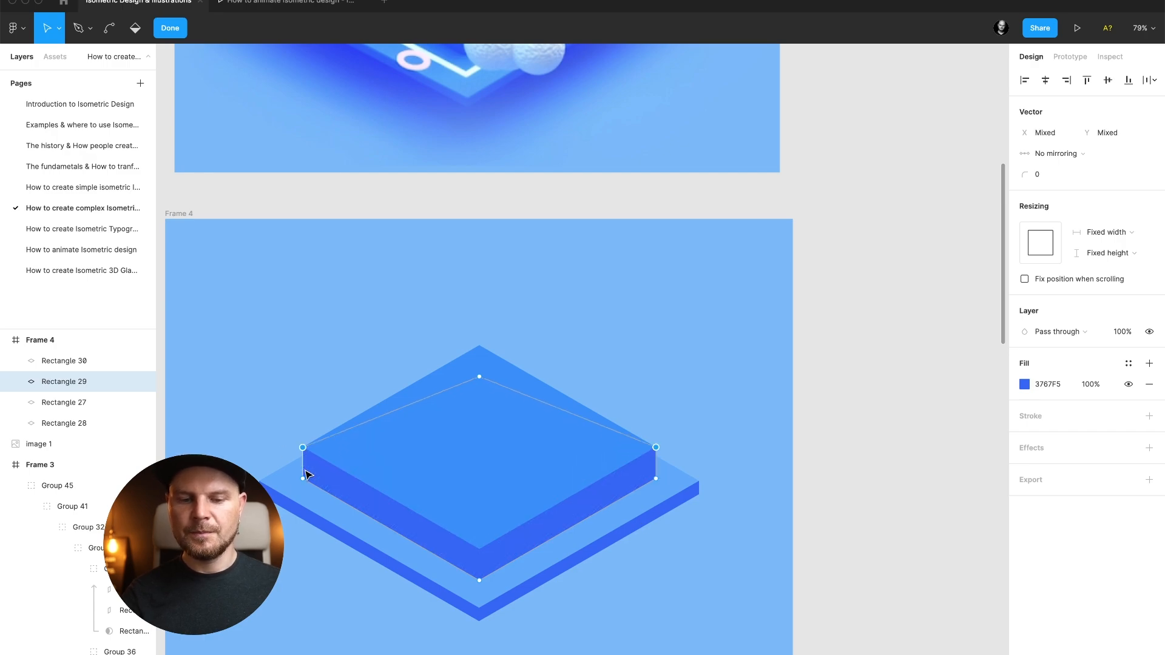
{"action": "double_click", "coordinate": [674, 368]}
- Group Rectangle 30 and Rectangle 29, the two shapes of the platform's raised block
{"action": "scroll", "coordinate": [675, 367], "scroll_direction": "down", "scroll_amount": 5}
{"action": "scroll", "coordinate": [675, 368], "scroll_direction": "up", "scroll_amount": 1}
{"action": "left_click_drag", "start_coordinate": [761, 400], "coordinate": [634, 402]}
{"action": "scroll", "coordinate": [635, 403], "scroll_direction": "up", "scroll_amount": 3}
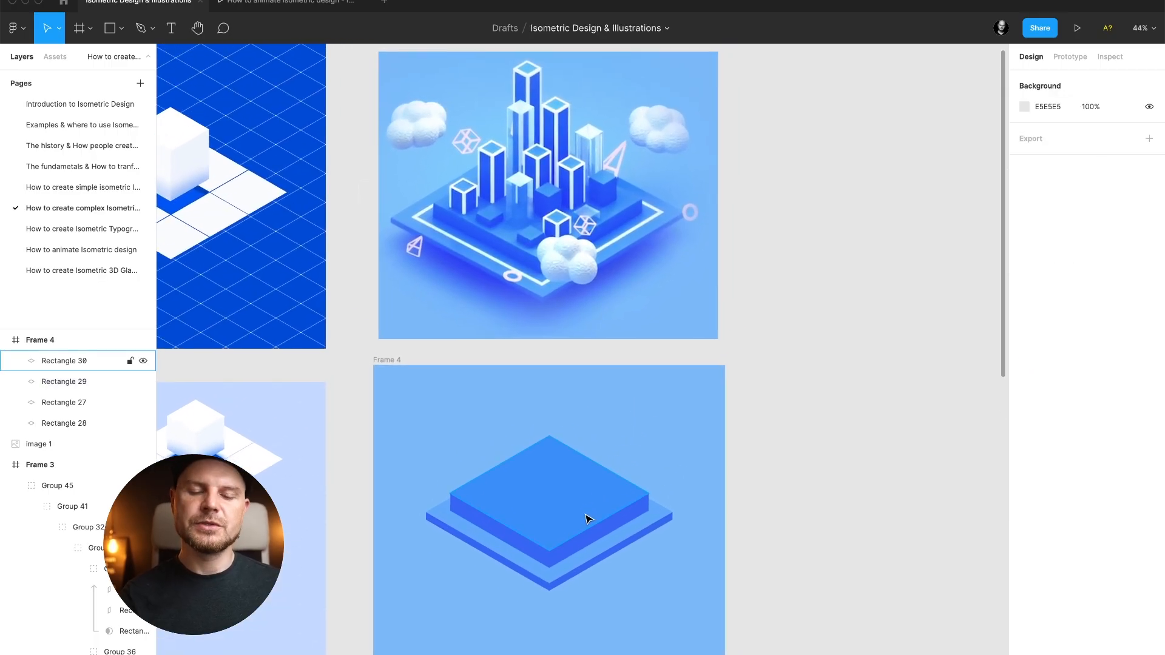
{"action": "left_click", "coordinate": [589, 517]}
{"action": "left_click", "coordinate": [637, 514], "text": "shift"}
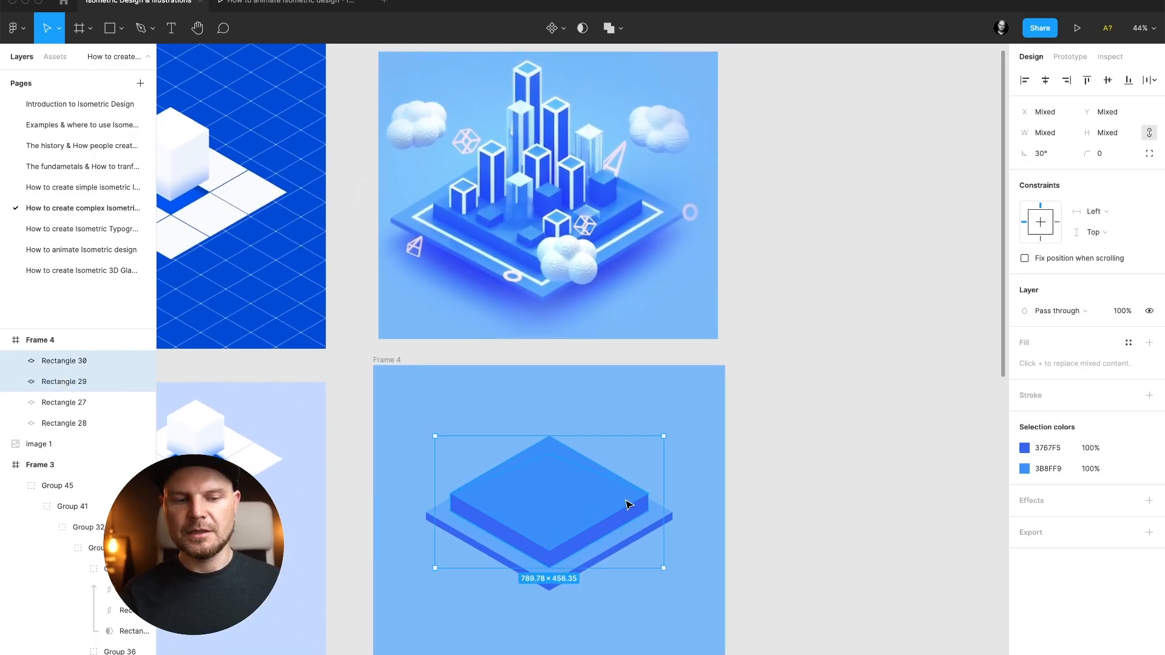
{"action": "key", "text": "ctrl+g"}
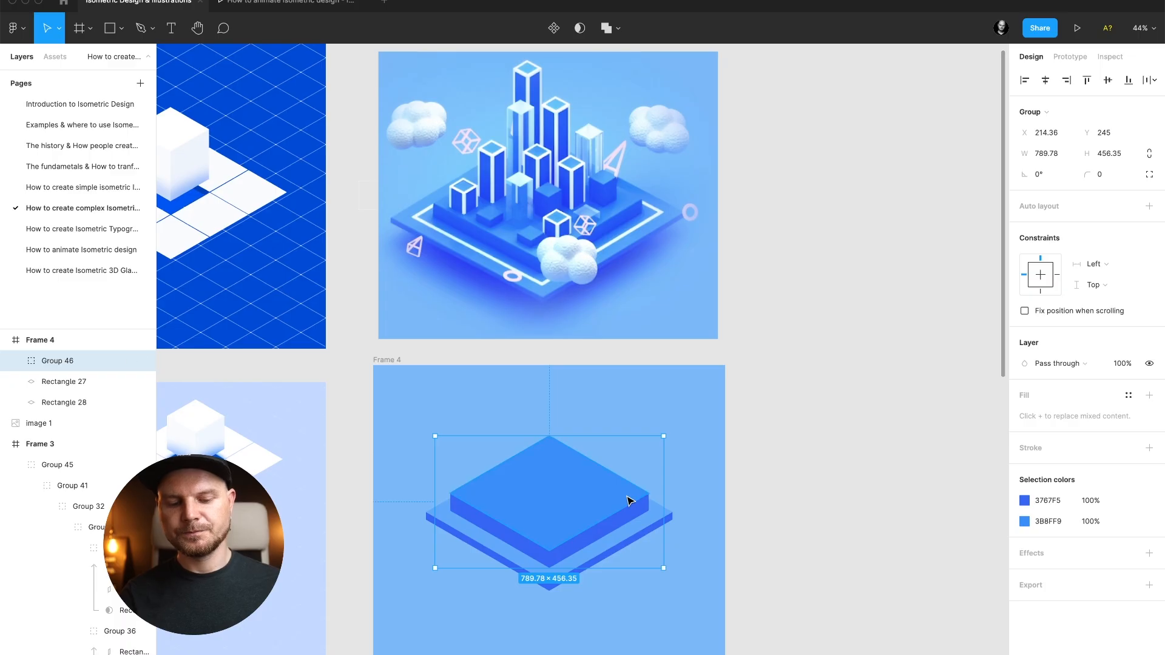
- Duplicate the raised block's group and scale the copy down to about 229.5 × 132.61 near the platform's middle
{"action": "key", "text": "ctrl+d"}
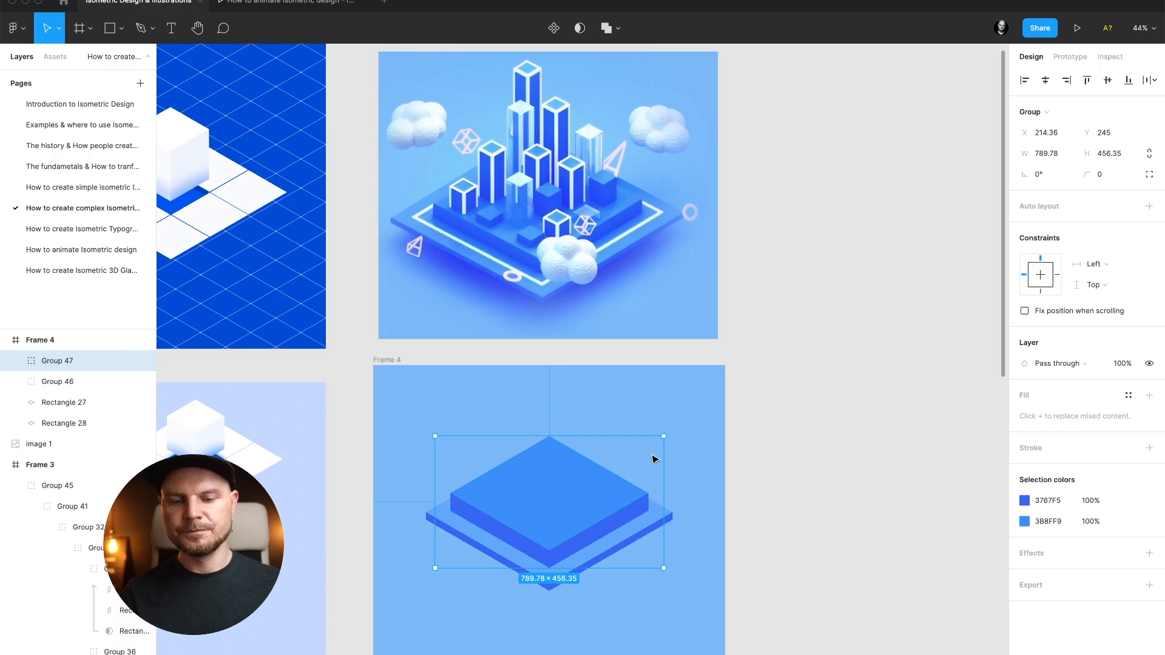
{"action": "key", "text": "alt"}
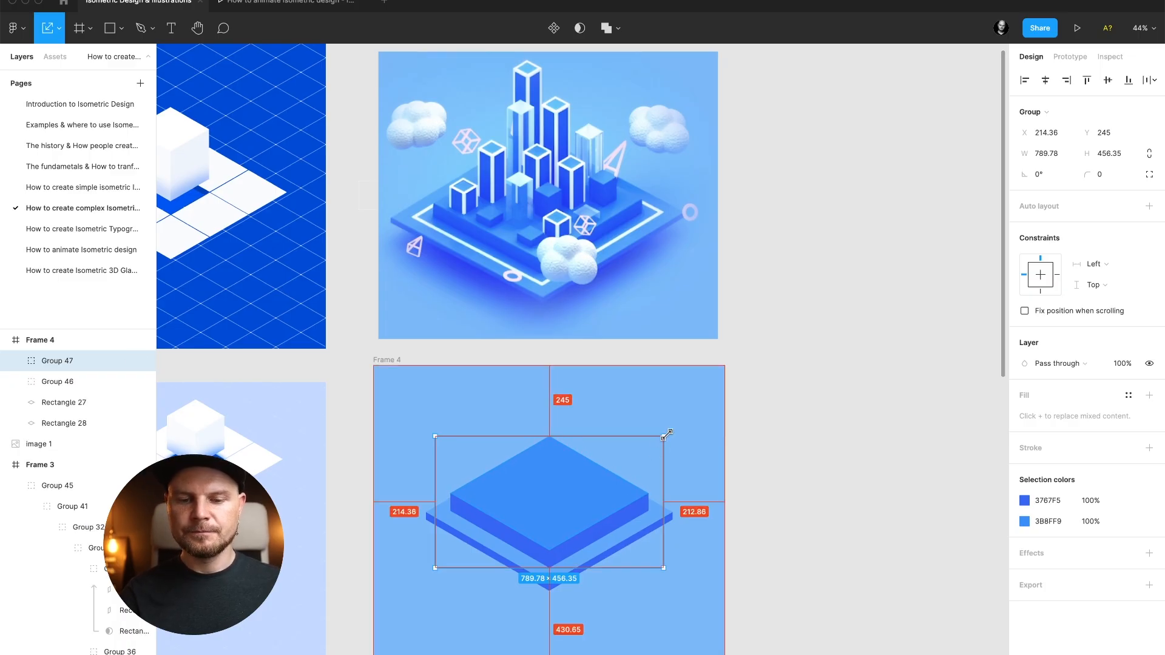
{"action": "left_click_drag", "start_coordinate": [667, 435], "coordinate": [549, 521]}
- Recolor the small block's top face 4CA2F8 by sampling a lighter blue from the city image
{"action": "key", "text": "i"}
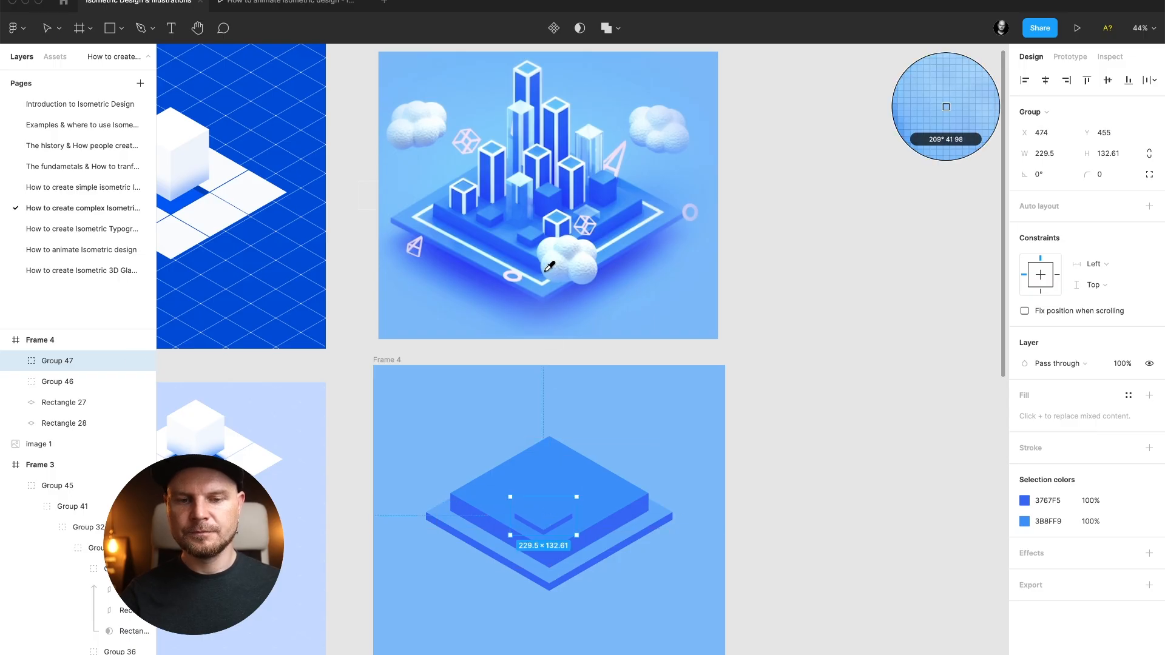
{"action": "key", "text": "Escape"}
{"action": "double_click", "coordinate": [544, 516]}
{"action": "key", "text": "i"}
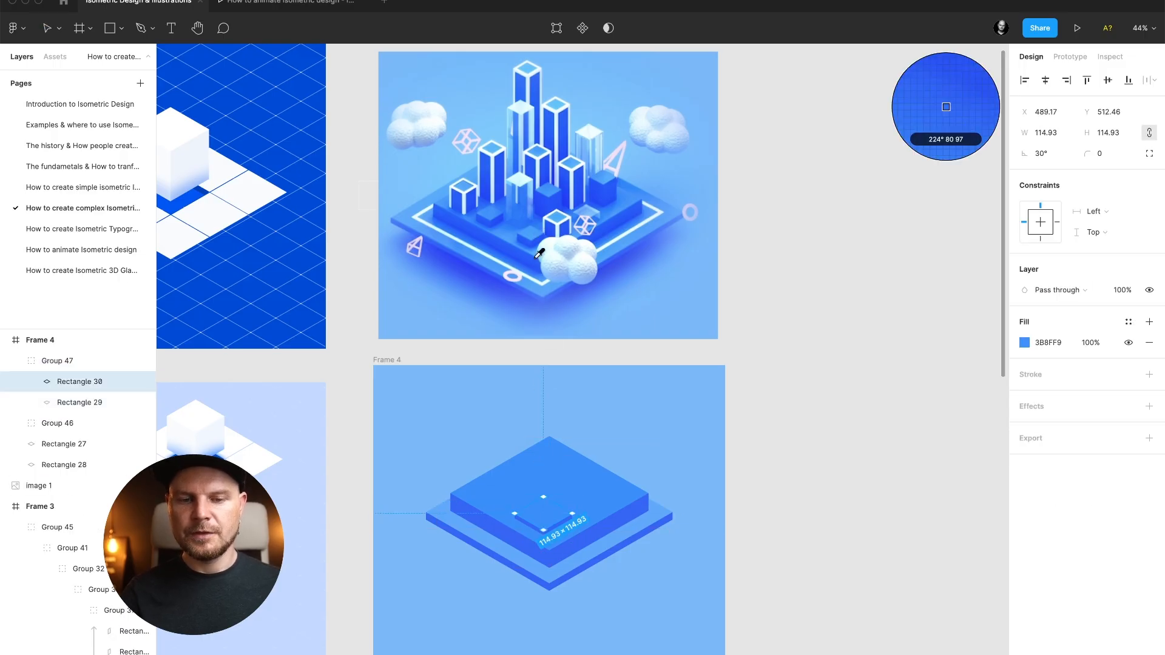
{"action": "left_click", "coordinate": [539, 254]}
{"action": "left_click", "coordinate": [739, 476]}
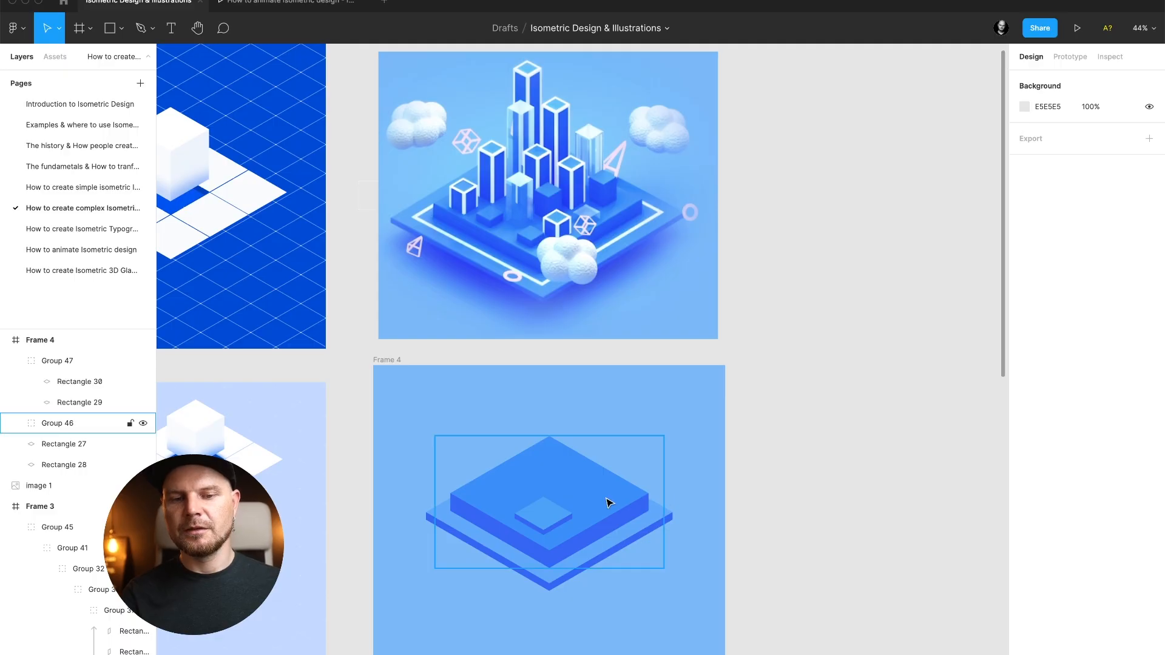
{"action": "left_click", "coordinate": [554, 510]}
{"action": "left_click_drag", "start_coordinate": [554, 504], "coordinate": [561, 483]}
{"action": "scroll", "coordinate": [555, 480], "scroll_direction": "up", "scroll_amount": 3}
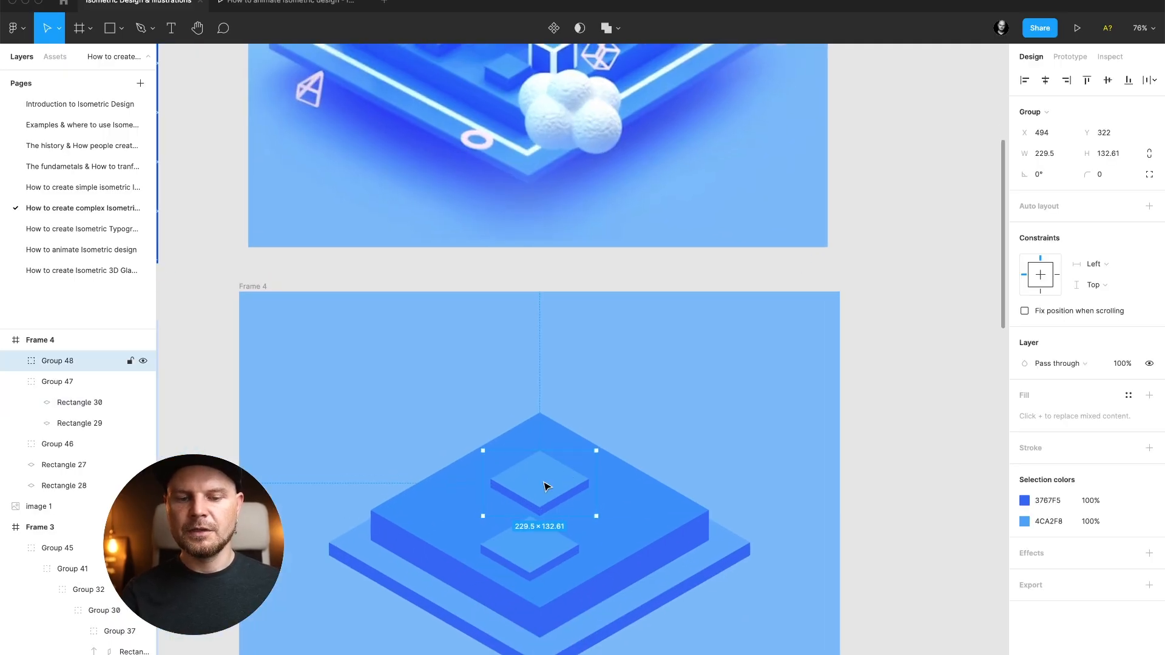
{"action": "key", "text": "Delete"}
{"action": "scroll", "coordinate": [544, 484], "scroll_direction": "down", "scroll_amount": 3}
- Scale the small block down to about 159 × 91.87 and place it toward the platform's left corner, at 361, 416
{"action": "left_click", "coordinate": [534, 533]}
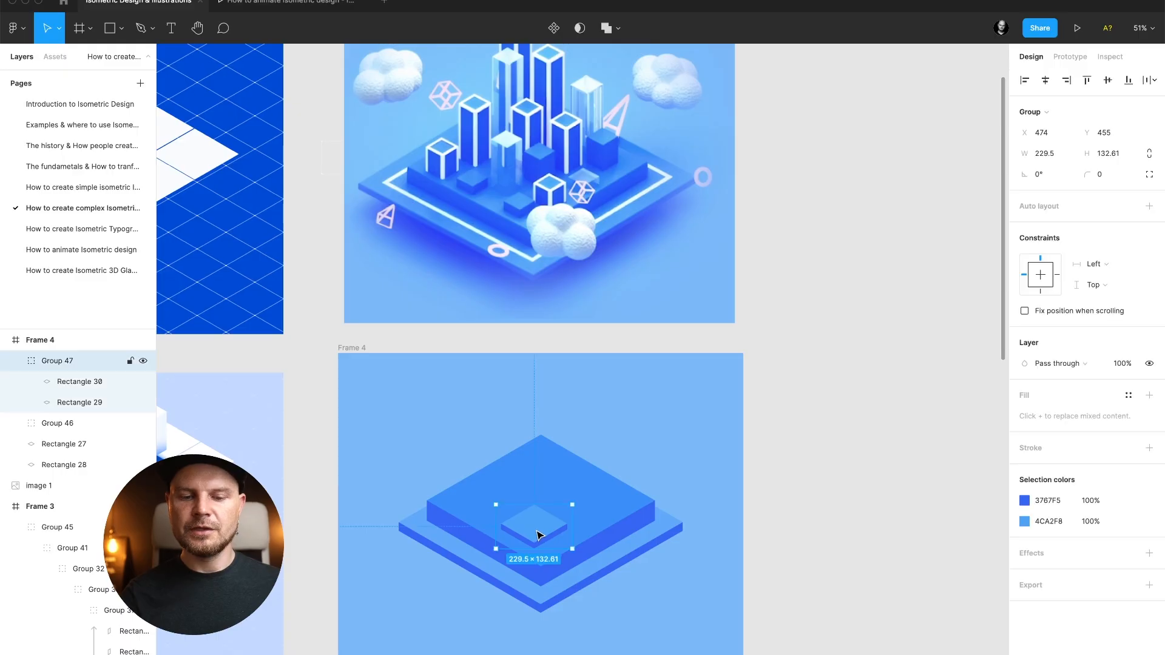
{"action": "left_click_drag", "start_coordinate": [534, 532], "coordinate": [496, 508]}
{"action": "key", "text": "super+z"}
{"action": "left_click", "coordinate": [626, 559]}
{"action": "left_click", "coordinate": [545, 537]}
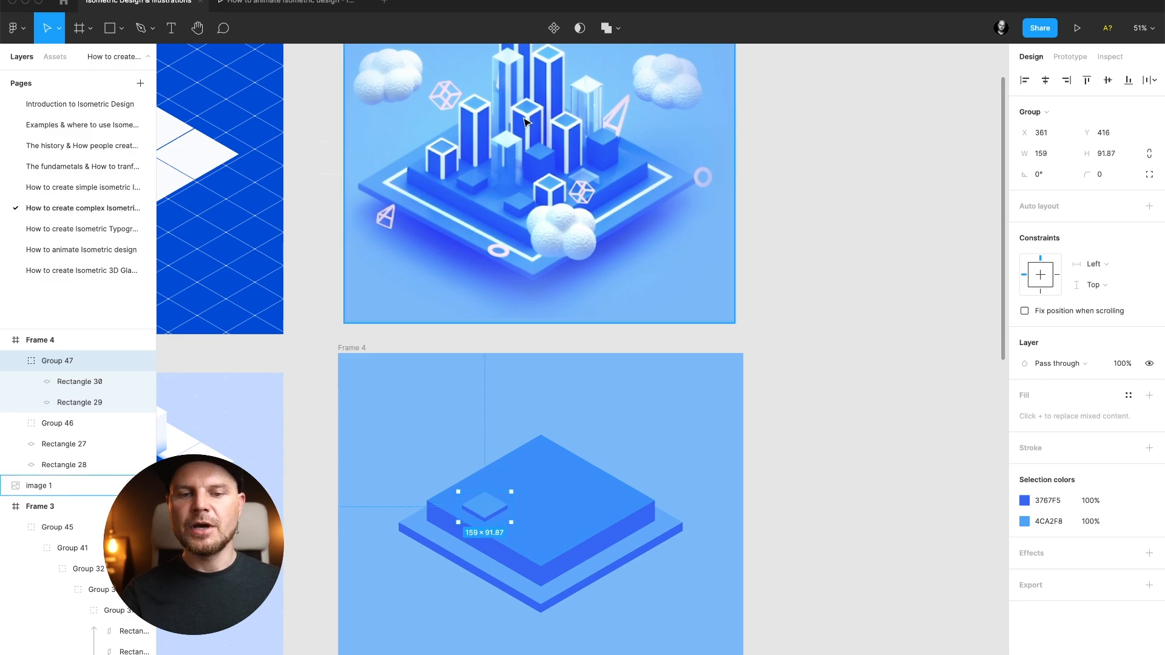
- Copy the white cube from the light-blue frame onto the platform in Frame 4, at about 461, 287
{"action": "scroll", "coordinate": [504, 151], "scroll_direction": "left", "scroll_amount": 4}
{"action": "scroll", "coordinate": [503, 152], "scroll_direction": "down", "scroll_amount": 2}
{"action": "left_click", "coordinate": [377, 318]}
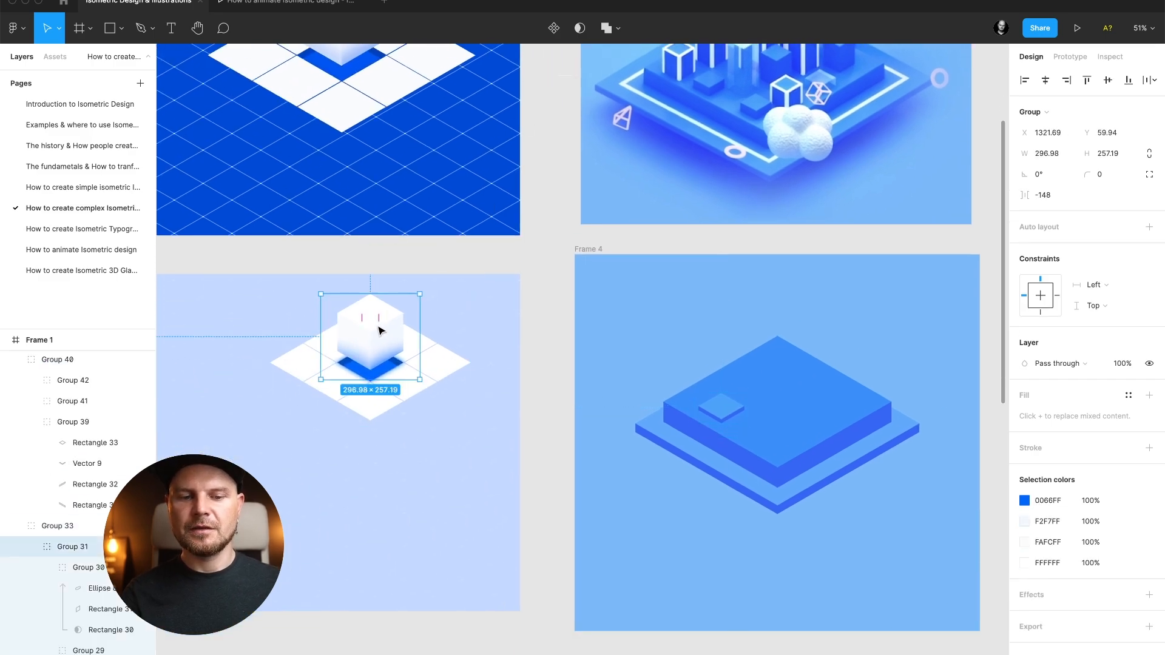
{"action": "left_click_drag", "start_coordinate": [382, 330], "coordinate": [787, 385]}
{"action": "scroll", "coordinate": [787, 384], "scroll_direction": "up", "scroll_amount": 3}
{"action": "scroll", "coordinate": [787, 384], "scroll_direction": "right", "scroll_amount": 3}
{"action": "scroll", "coordinate": [787, 384], "scroll_direction": "right", "scroll_amount": 2}
{"action": "scroll", "coordinate": [786, 384], "scroll_direction": "up", "scroll_amount": 1}
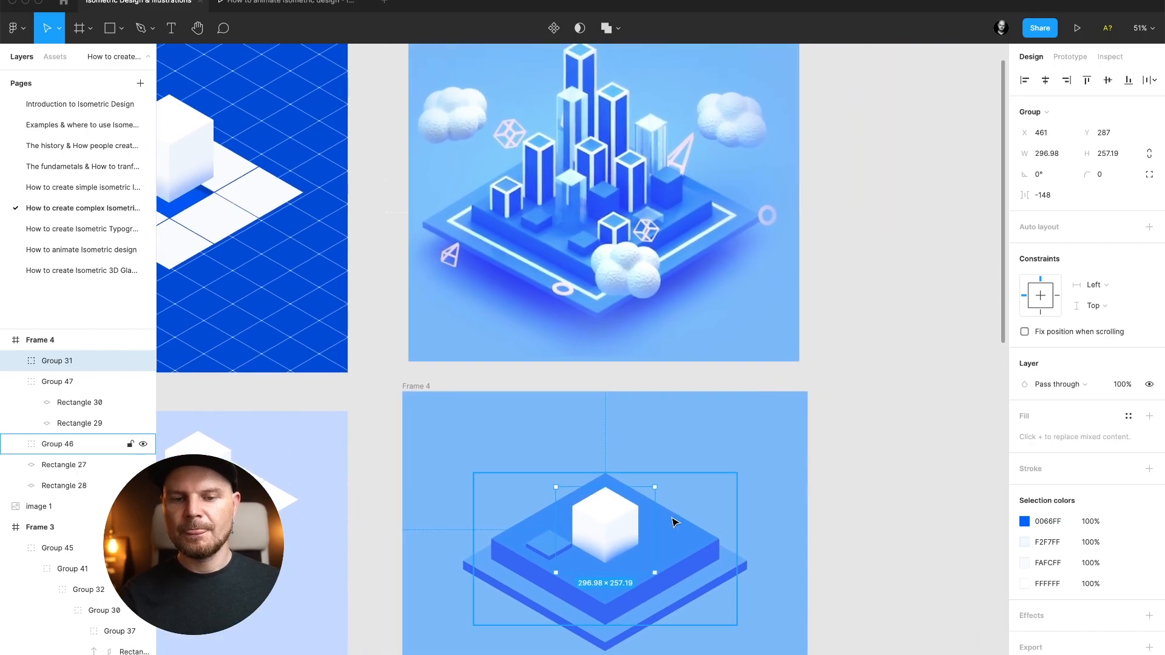
- Delete the two Ellipse 8 shading shapes from the copied cube's side faces
{"action": "scroll", "coordinate": [673, 520], "scroll_direction": "up", "scroll_amount": 3}
{"action": "scroll", "coordinate": [615, 550], "scroll_direction": "right", "scroll_amount": 1}
{"action": "scroll", "coordinate": [616, 549], "scroll_direction": "up", "scroll_amount": 1}
{"action": "double_click", "coordinate": [584, 594]}
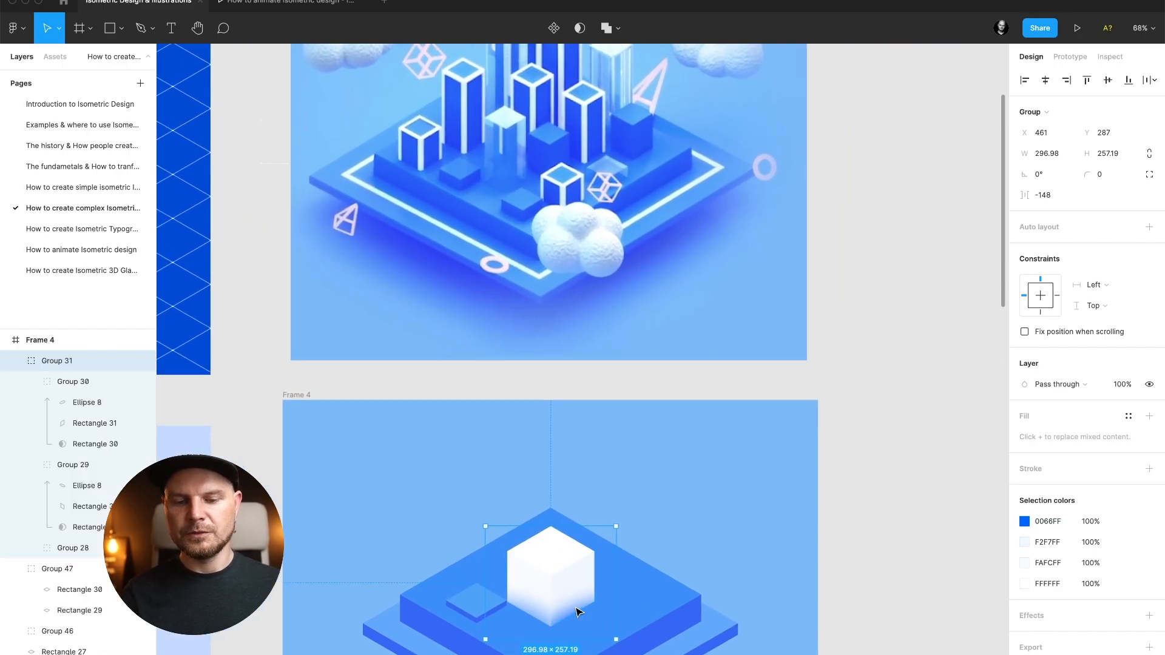
{"action": "left_click", "coordinate": [540, 615], "text": "shift"}
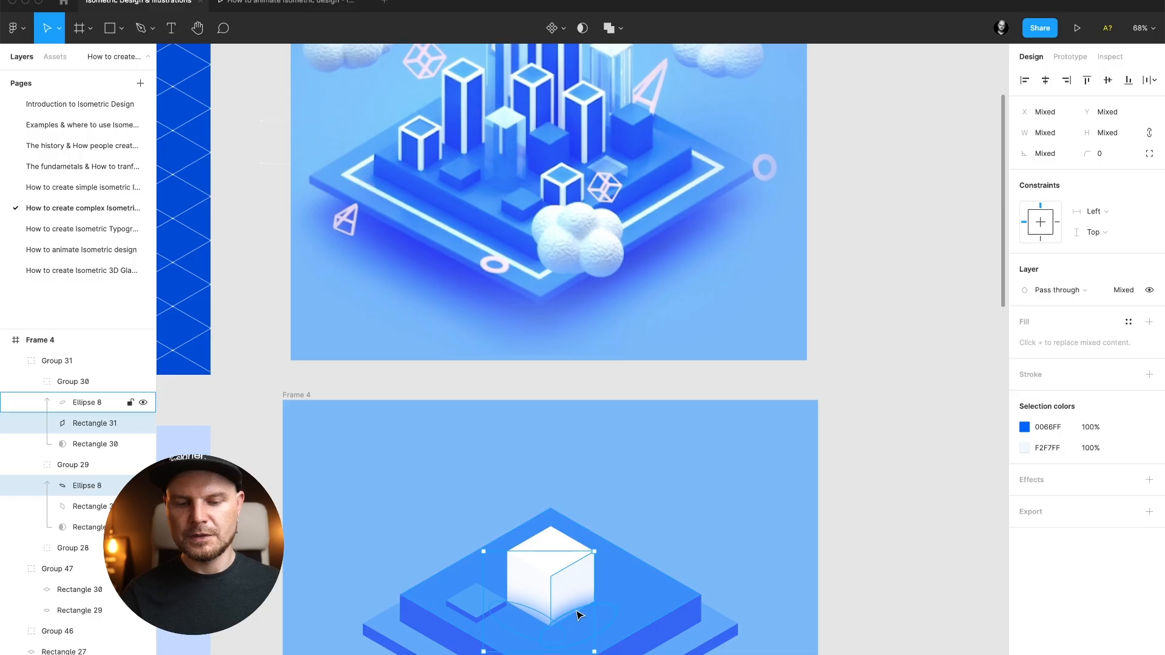
{"action": "left_click", "coordinate": [576, 606], "text": "shift"}
{"action": "key", "text": "Delete"}
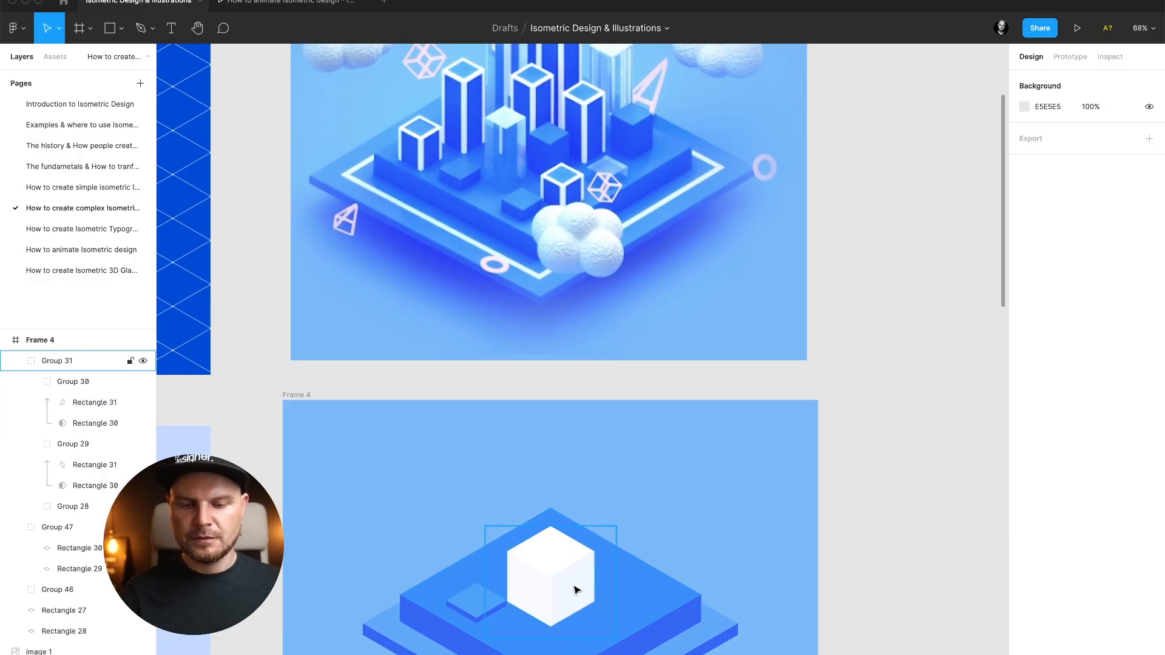
- Delete the Rectangle 30 masks from Group 30 and Group 29 inside the copied cube
{"action": "left_click", "coordinate": [573, 595]}
{"action": "left_click", "coordinate": [89, 423]}
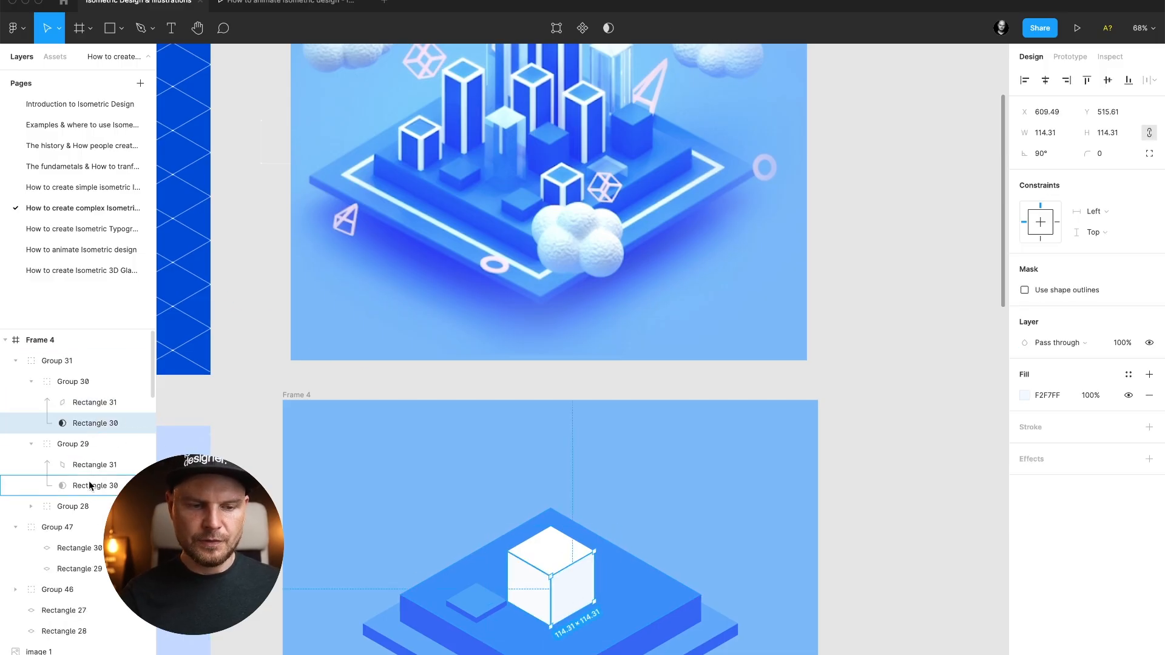
{"action": "left_click", "coordinate": [91, 485], "text": "shift"}
{"action": "key", "text": "Delete"}
- Fill both side faces of the cube with 2553F6 by sampling a dark blue from the city image
{"action": "left_click", "coordinate": [573, 593]}
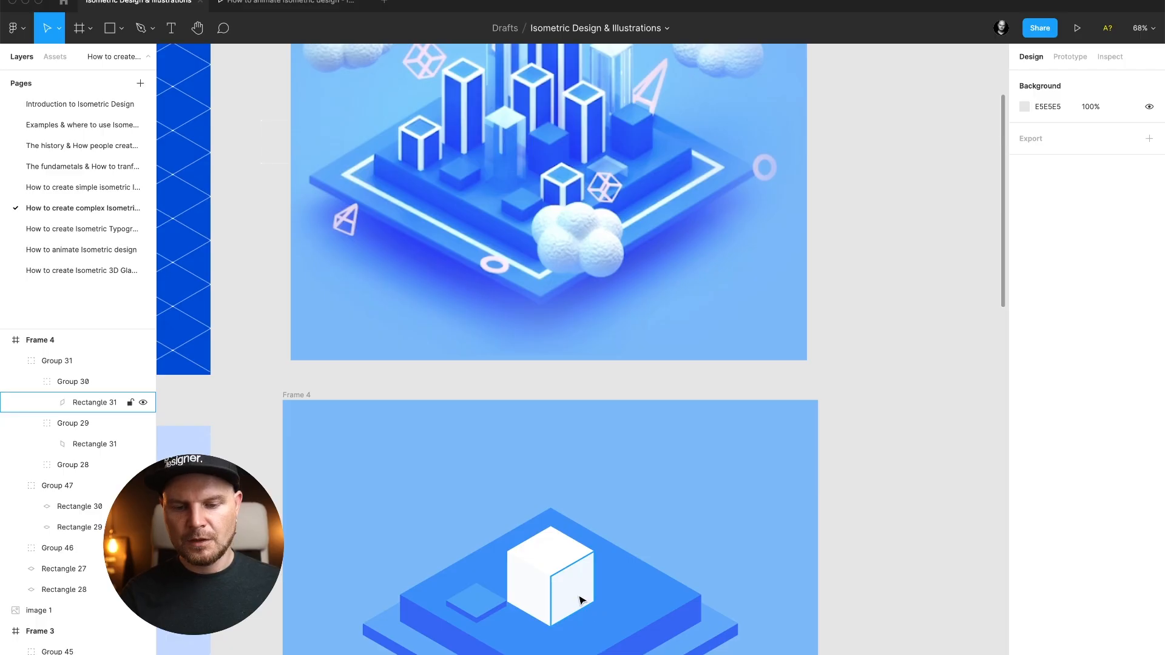
{"action": "left_click", "coordinate": [539, 601], "text": "shift"}
{"action": "key", "text": "i"}
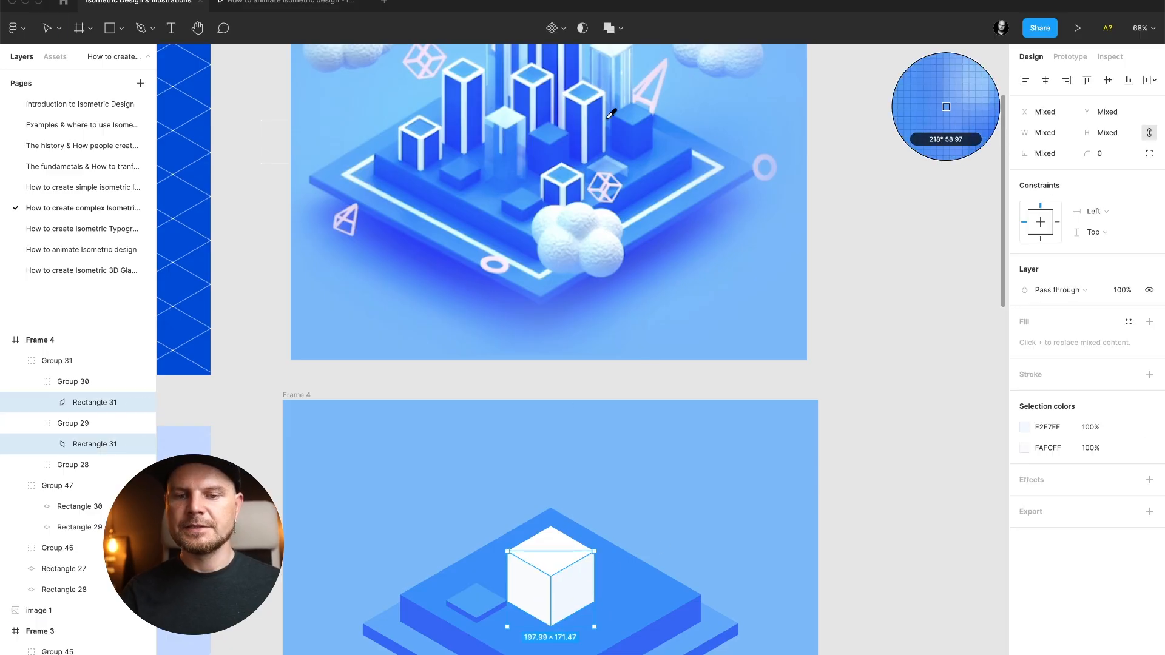
{"action": "left_click", "coordinate": [654, 611]}
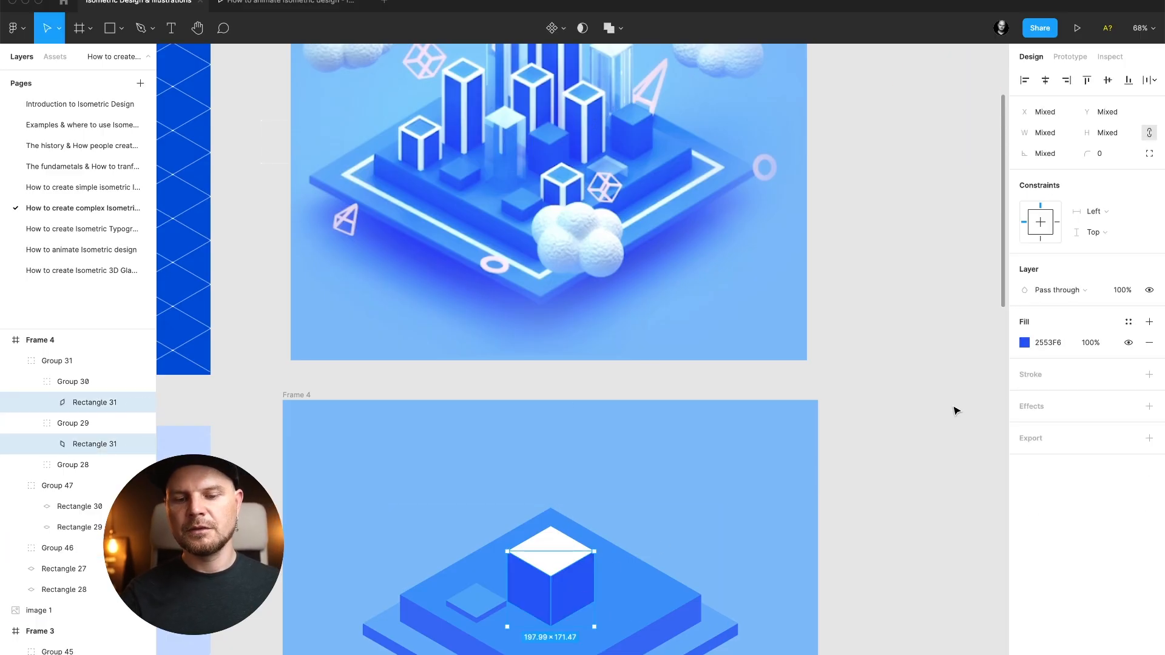
- Add an inside stroke to the cube's two side faces, with thickness 5 and color FFFFFF
{"action": "left_click", "coordinate": [1148, 374]}
{"action": "left_click", "coordinate": [1085, 413]}
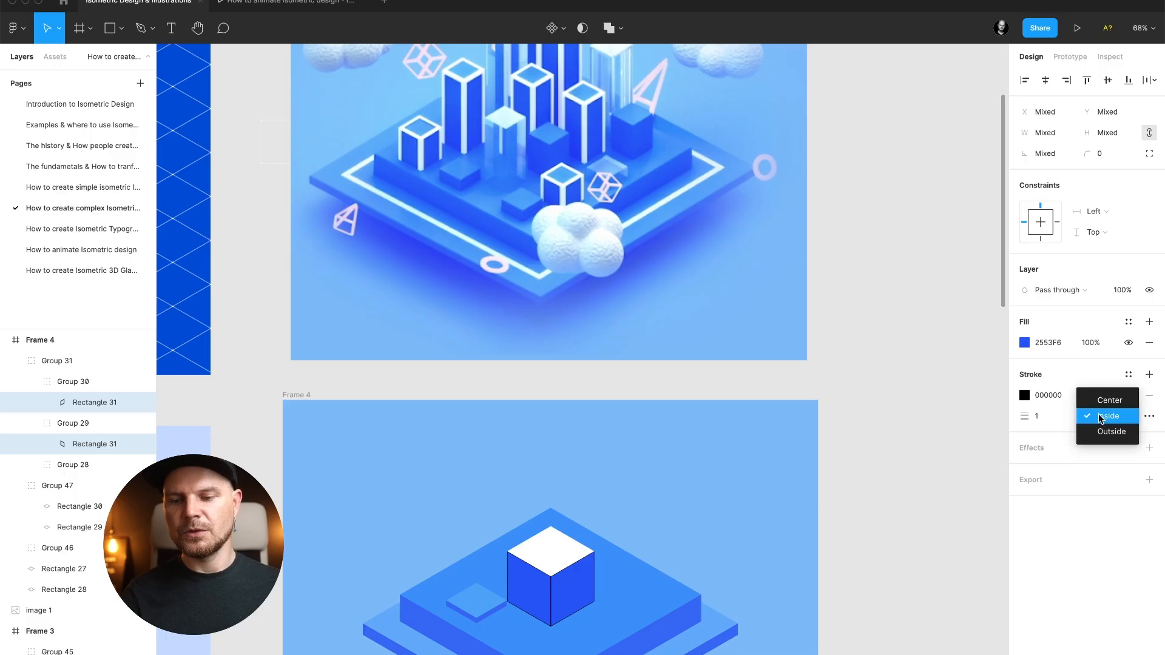
{"action": "left_click", "coordinate": [1097, 416]}
{"action": "left_click", "coordinate": [1048, 395]}
{"action": "left_click", "coordinate": [1039, 417]}
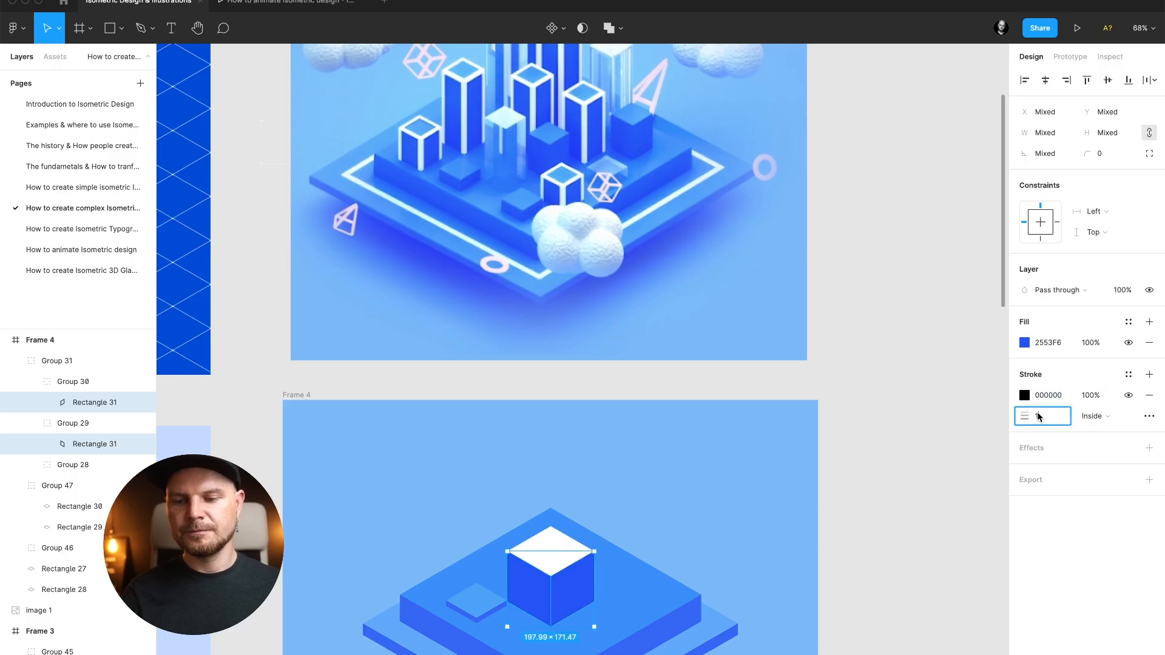
{"action": "type", "text": "5"}
{"action": "key", "text": "Return"}
{"action": "left_click", "coordinate": [1040, 395]}
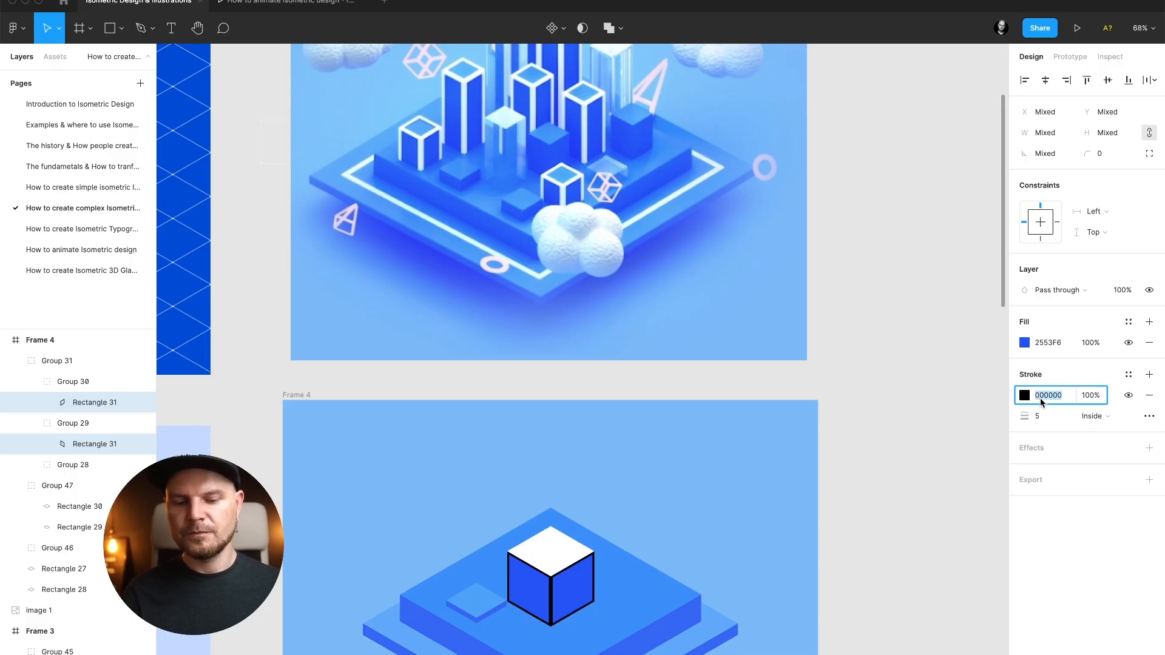
{"action": "type", "text": "ff"}
{"action": "key", "text": "Return"}
{"action": "scroll", "coordinate": [624, 479], "scroll_direction": "up", "scroll_amount": 1}
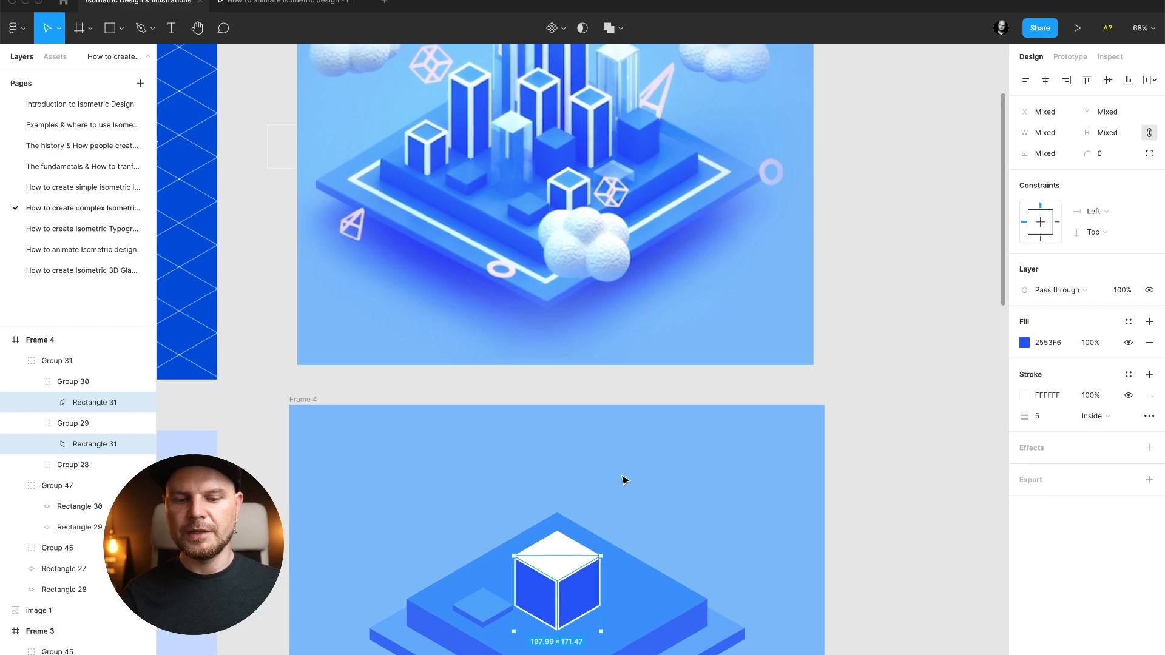
- Fill the cube's top face with 51A9FB by sampling the light blue of a building roof in the city image
{"action": "left_click", "coordinate": [623, 479]}
{"action": "scroll", "coordinate": [624, 479], "scroll_direction": "down", "scroll_amount": 1}
{"action": "scroll", "coordinate": [623, 444], "scroll_direction": "up", "scroll_amount": 1}
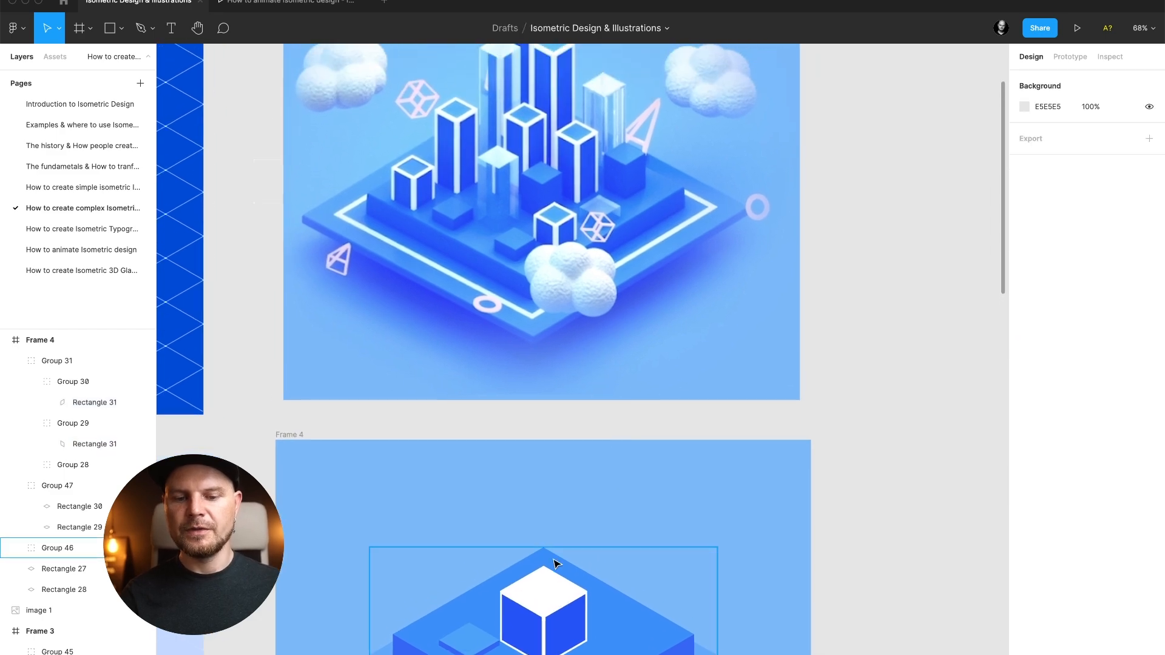
{"action": "left_click", "coordinate": [554, 599], "text": "super"}
{"action": "left_click", "coordinate": [569, 637], "text": "super"}
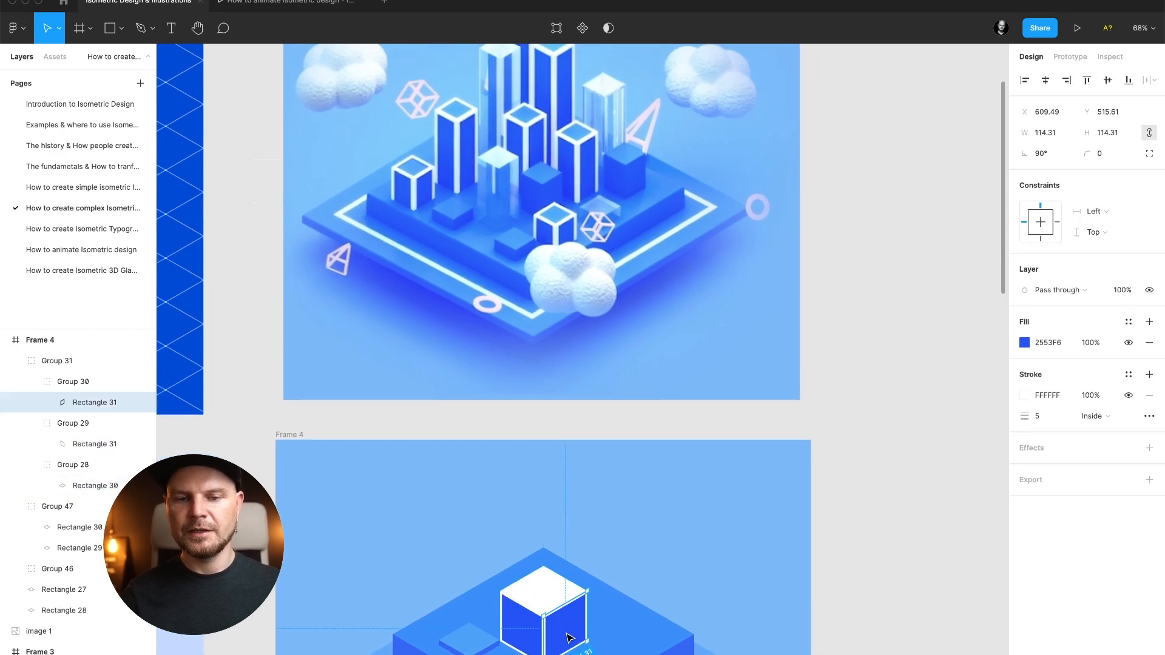
{"action": "left_click", "coordinate": [546, 590], "text": "super"}
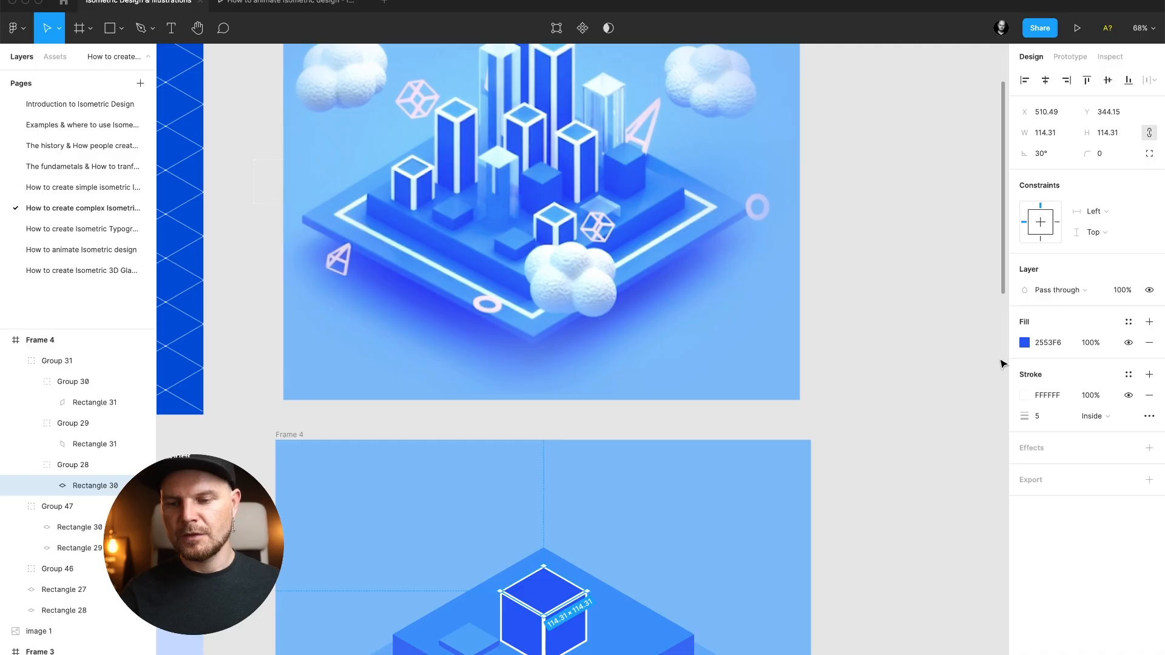
{"action": "key", "text": "i"}
{"action": "left_click", "coordinate": [577, 136]}
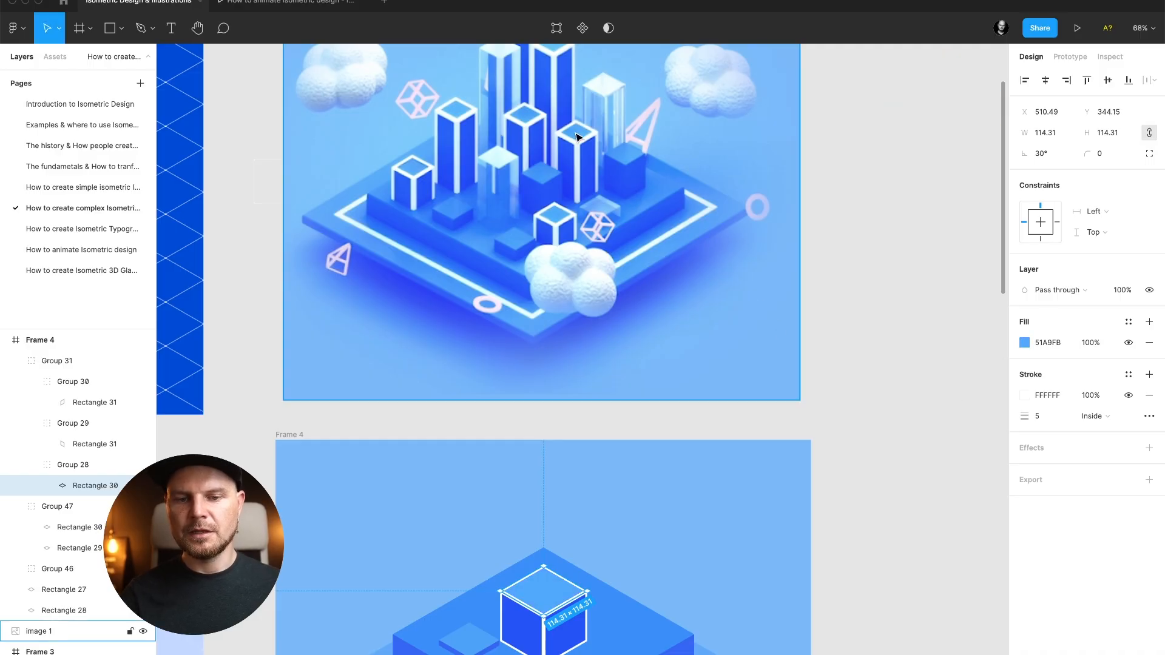
{"action": "left_click", "coordinate": [715, 412]}
- Stretch the cube's two side faces upward to a height of about 270 each to form a tall building
{"action": "left_click", "coordinate": [566, 628], "text": "super"}
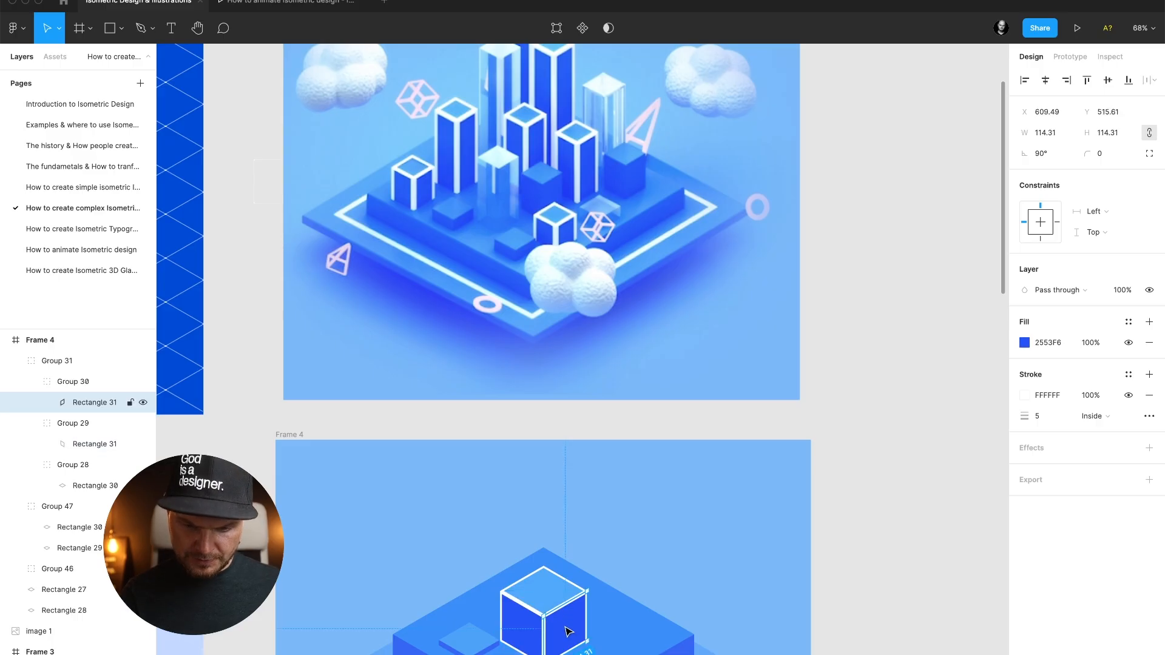
{"action": "left_click_drag", "start_coordinate": [565, 606], "coordinate": [565, 536]}
{"action": "left_click", "coordinate": [532, 625]}
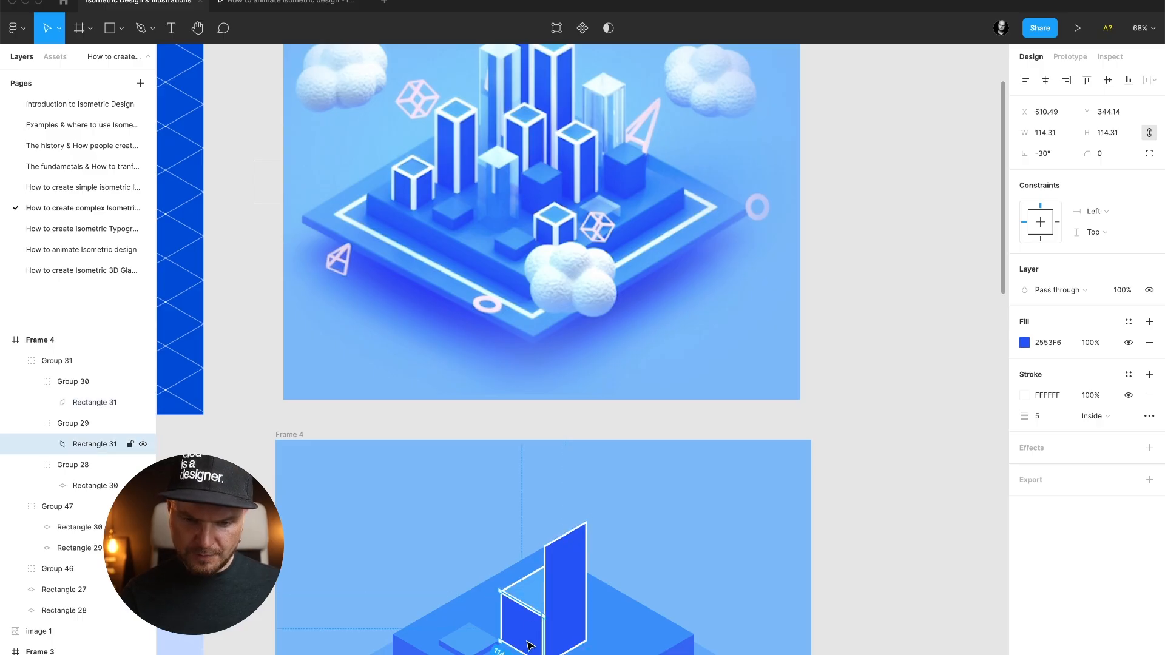
{"action": "left_click_drag", "start_coordinate": [526, 606], "coordinate": [529, 538]}
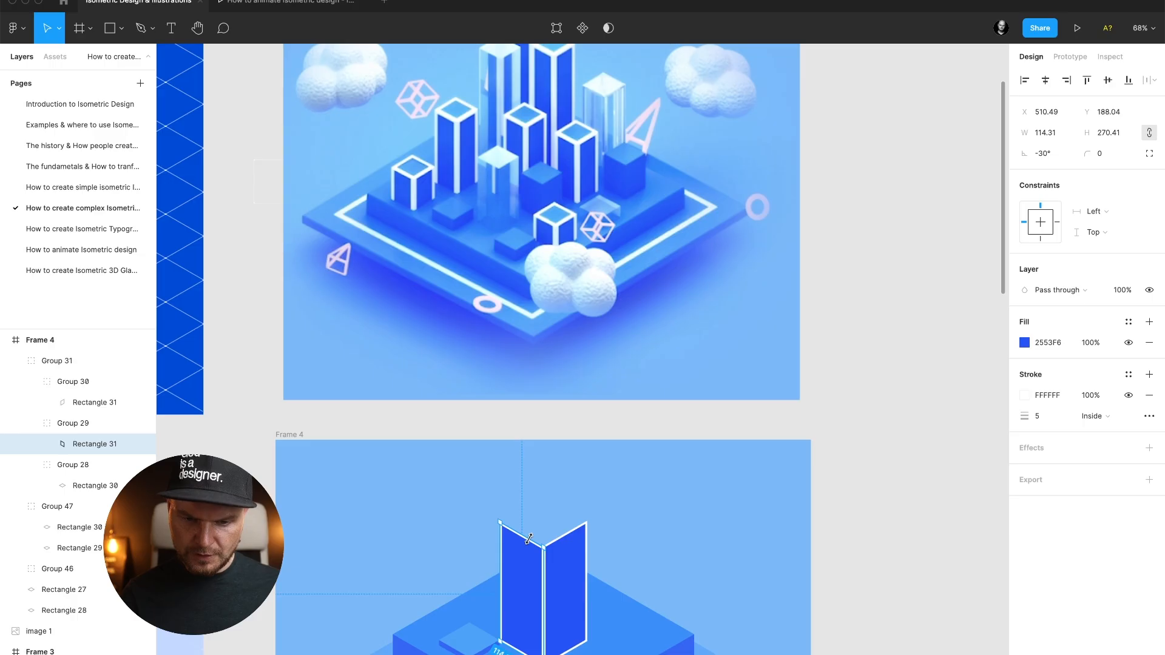
- Move the top face Rectangle 30 straight up onto the stretched side faces, at about Y 189, so its edges meet theirs
{"action": "left_click", "coordinate": [82, 403]}
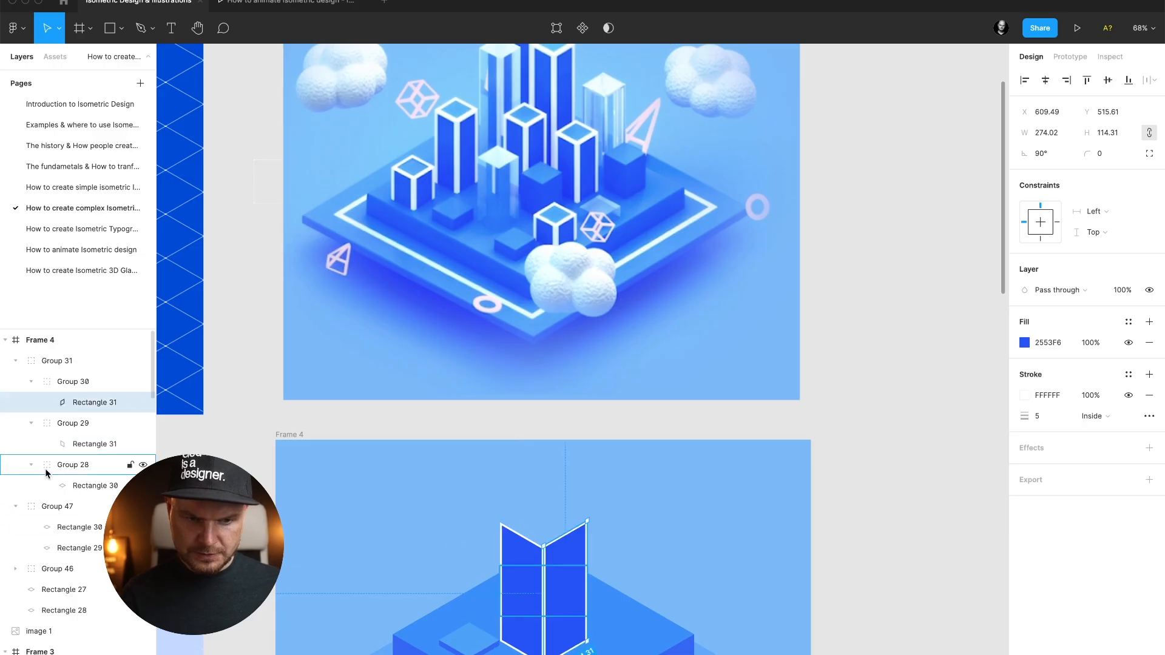
{"action": "left_click", "coordinate": [82, 485]}
{"action": "left_click_drag", "start_coordinate": [548, 594], "coordinate": [549, 529]}
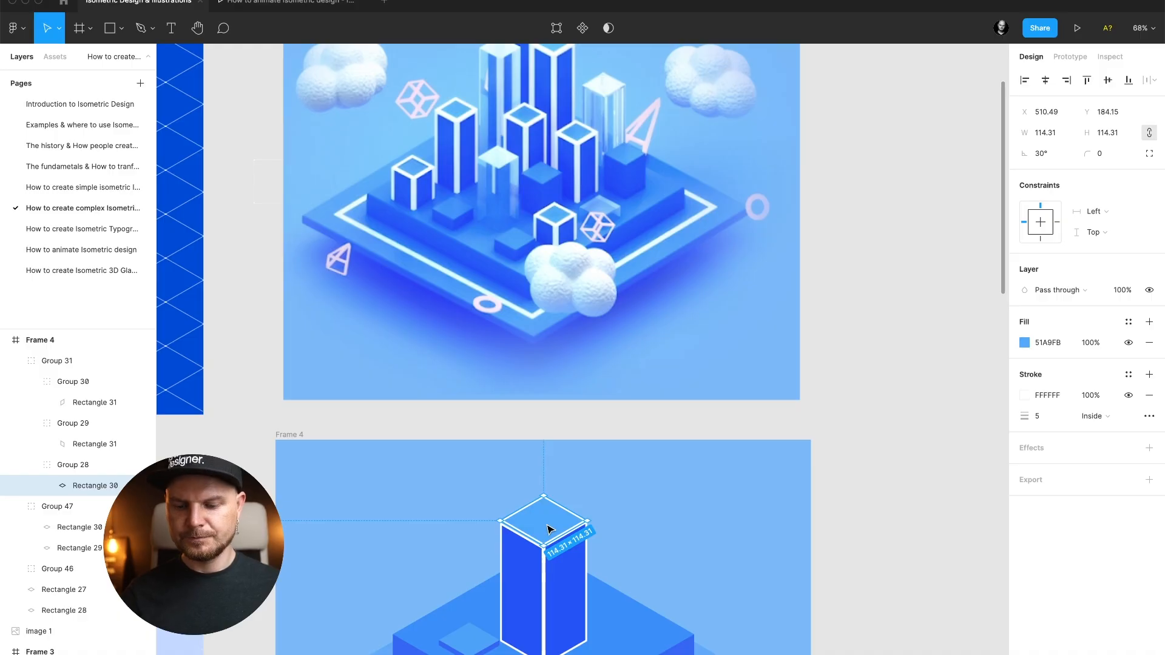
{"action": "key", "text": "Down"}
{"action": "key", "text": "Down"}
{"action": "key", "text": "Down"}
{"action": "key", "text": "Down"}
{"action": "key", "text": "Down"}
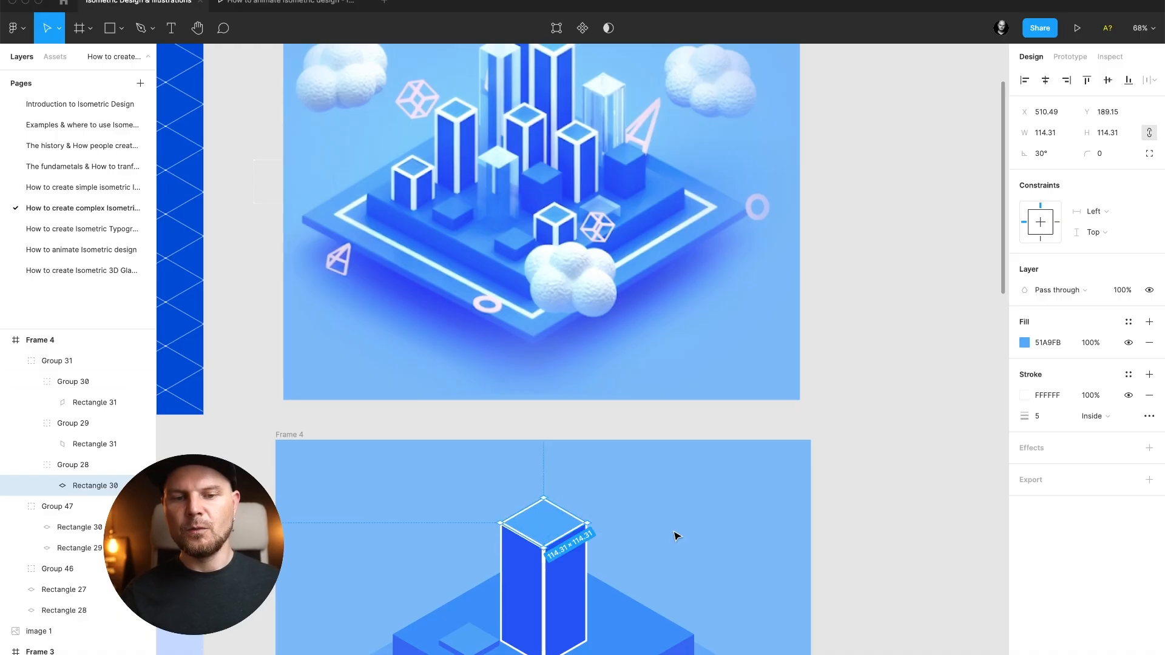
{"action": "left_click", "coordinate": [676, 536]}
- Scale the building group (Group 31) down to side faces about 124 by 52 and stand it near the platform's back corner
{"action": "scroll", "coordinate": [674, 536], "scroll_direction": "down", "scroll_amount": 5}
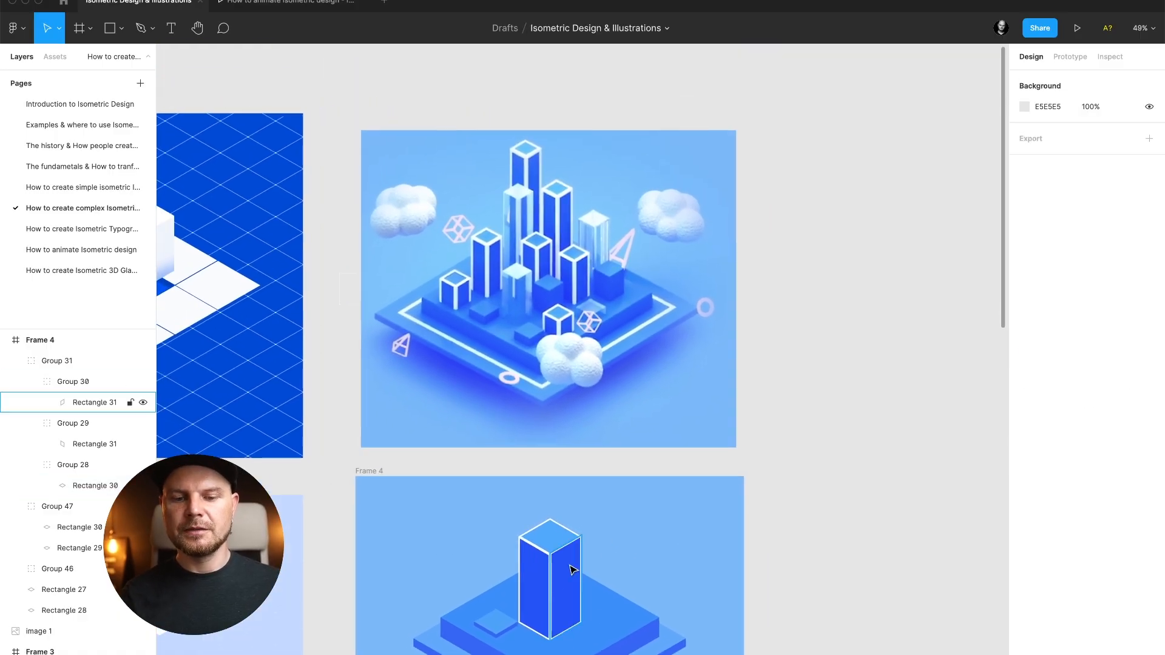
{"action": "left_click", "coordinate": [573, 569]}
{"action": "left_click", "coordinate": [540, 576], "text": "shift"}
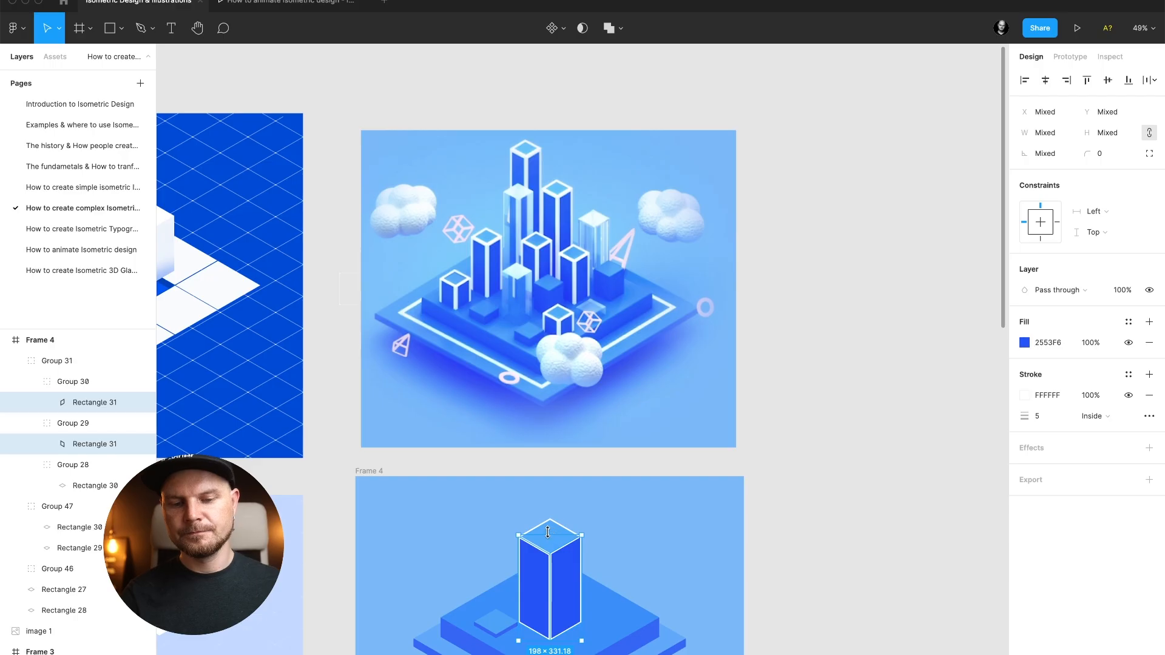
{"action": "left_click", "coordinate": [549, 532], "text": "shift"}
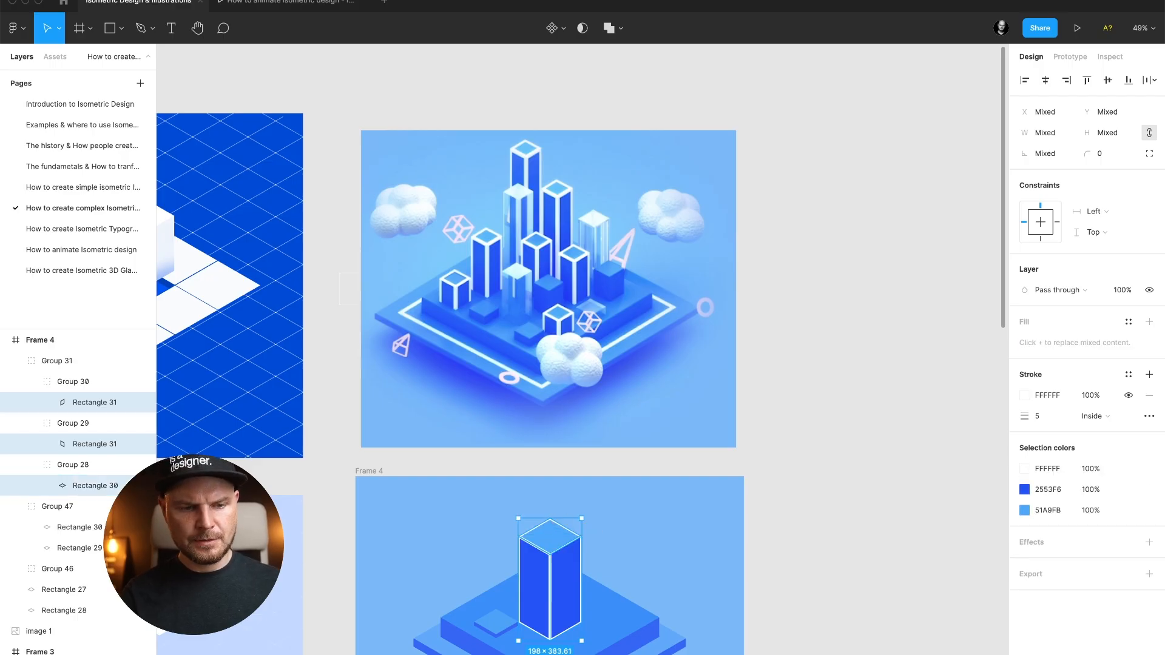
{"action": "left_click", "coordinate": [57, 360]}
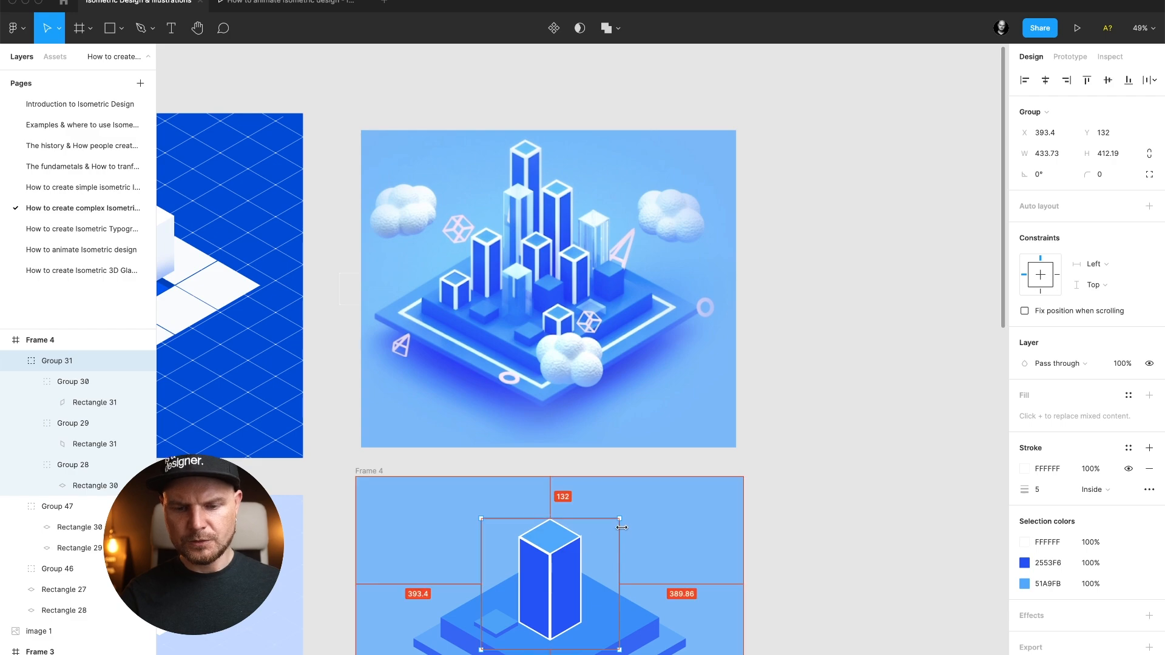
{"action": "left_click_drag", "start_coordinate": [620, 518], "coordinate": [539, 591]}
{"action": "left_click", "coordinate": [539, 590], "text": "super"}
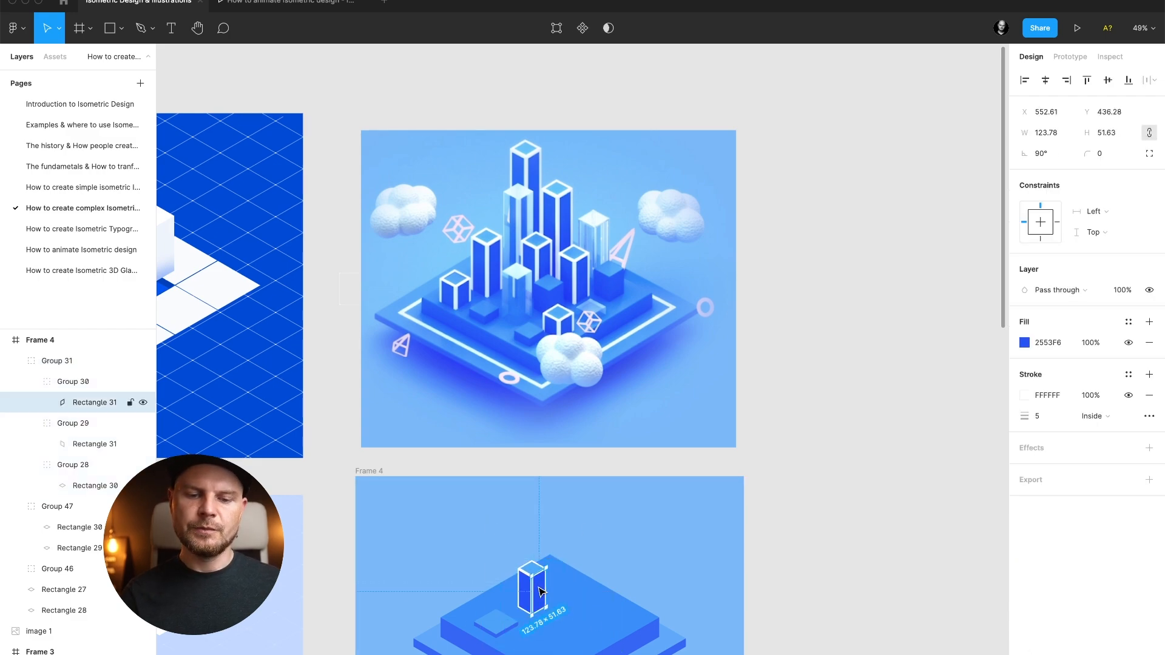
{"action": "left_click", "coordinate": [680, 503]}
- Compare the building on the platform with the city reference image and look over the page's other frames
{"action": "scroll", "coordinate": [665, 522], "scroll_direction": "down", "scroll_amount": 1}
{"action": "scroll", "coordinate": [666, 523], "scroll_direction": "down", "scroll_amount": 1}
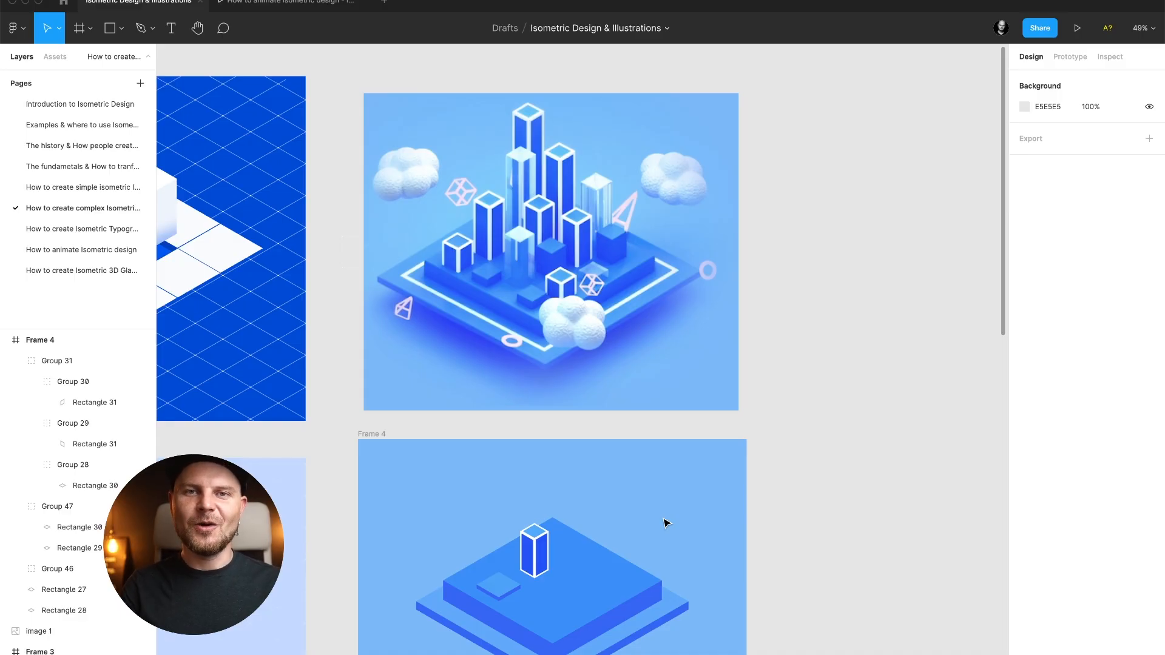
{"action": "scroll", "coordinate": [667, 524], "scroll_direction": "left", "scroll_amount": 3}
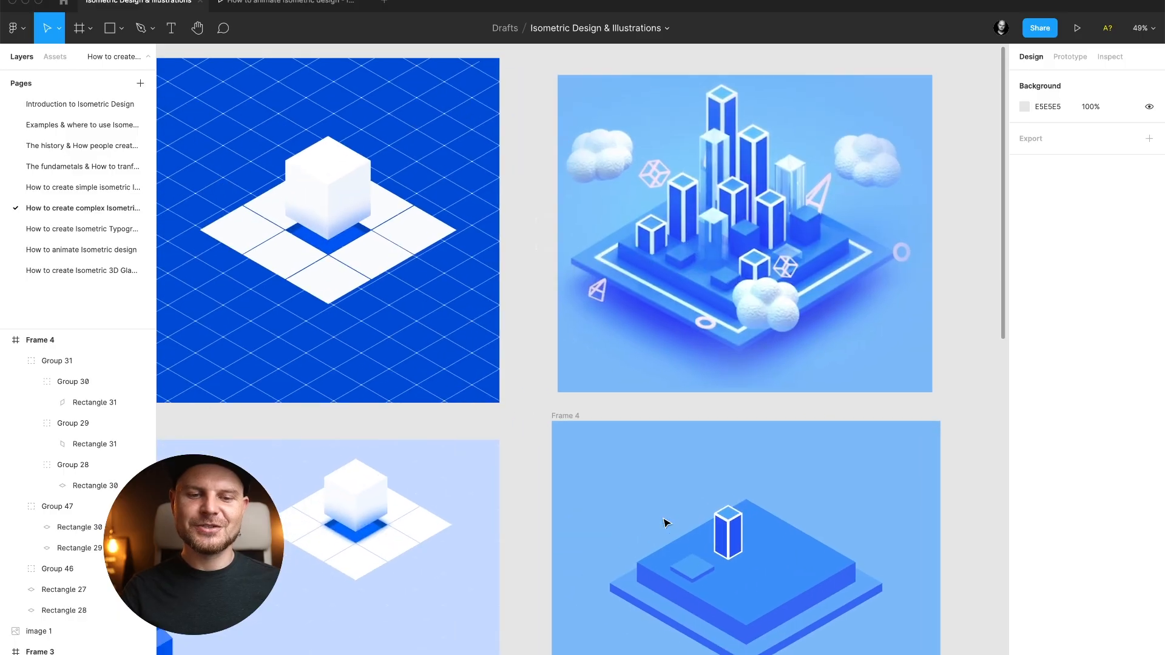
{"action": "scroll", "coordinate": [666, 524], "scroll_direction": "down", "scroll_amount": 5}
{"action": "scroll", "coordinate": [667, 524], "scroll_direction": "down", "scroll_amount": 1}
{"action": "scroll", "coordinate": [629, 489], "scroll_direction": "up", "scroll_amount": 3}
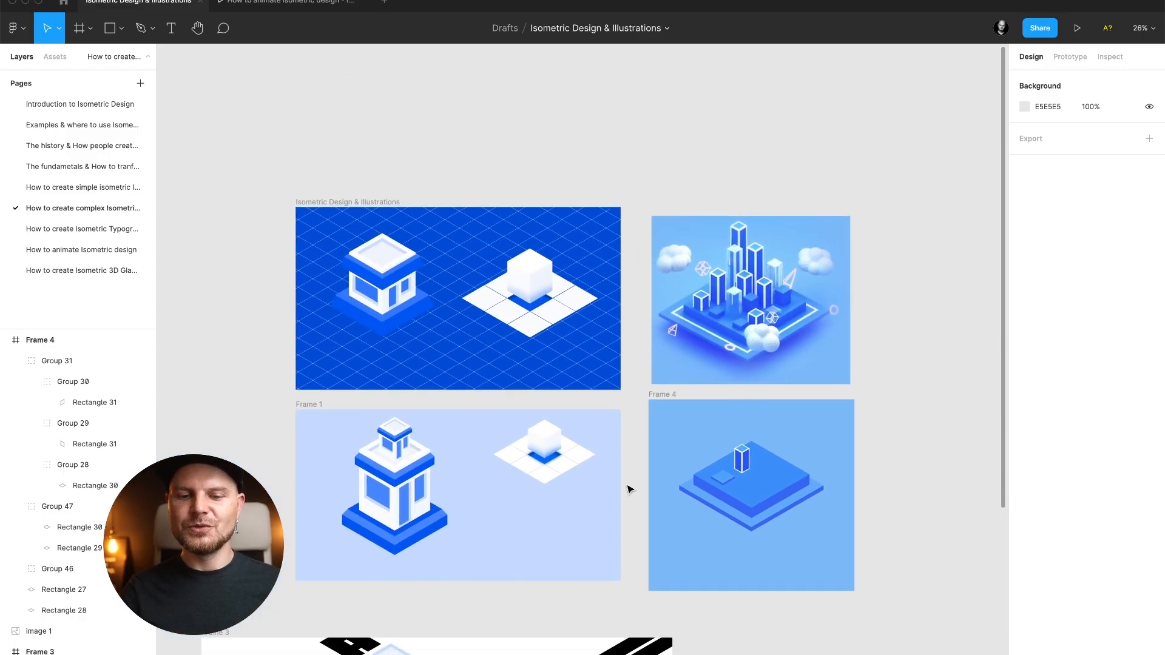
{"action": "scroll", "coordinate": [628, 488], "scroll_direction": "down", "scroll_amount": 7}
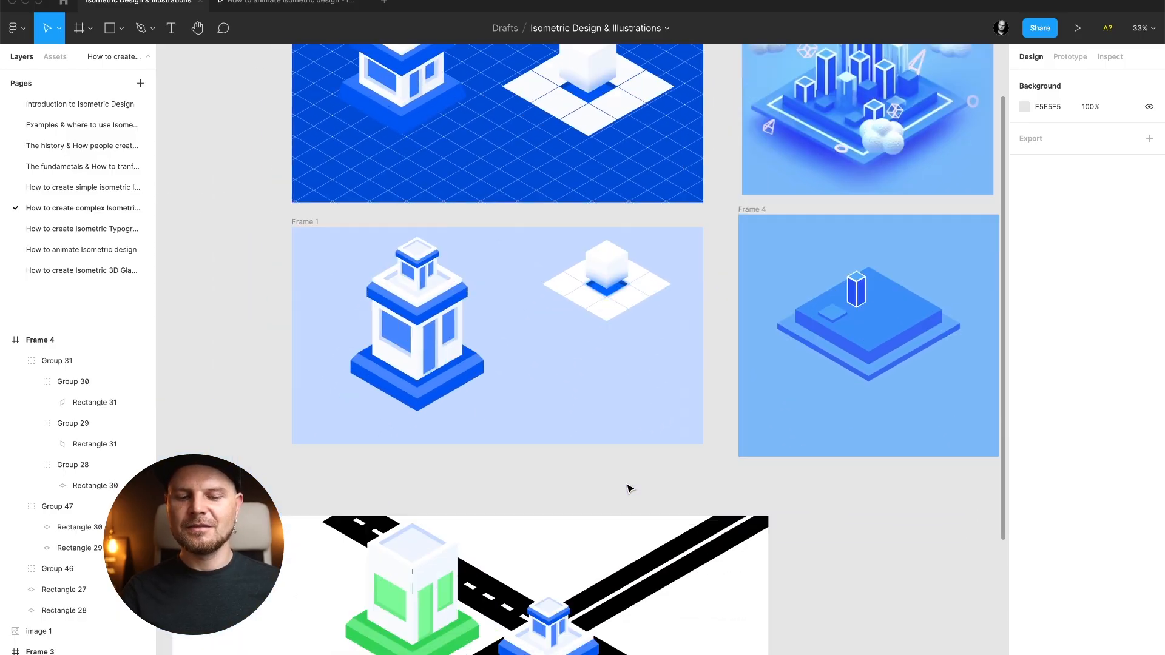
{"action": "scroll", "coordinate": [629, 488], "scroll_direction": "up", "scroll_amount": 4}
{"action": "scroll", "coordinate": [628, 488], "scroll_direction": "up", "scroll_amount": 4}
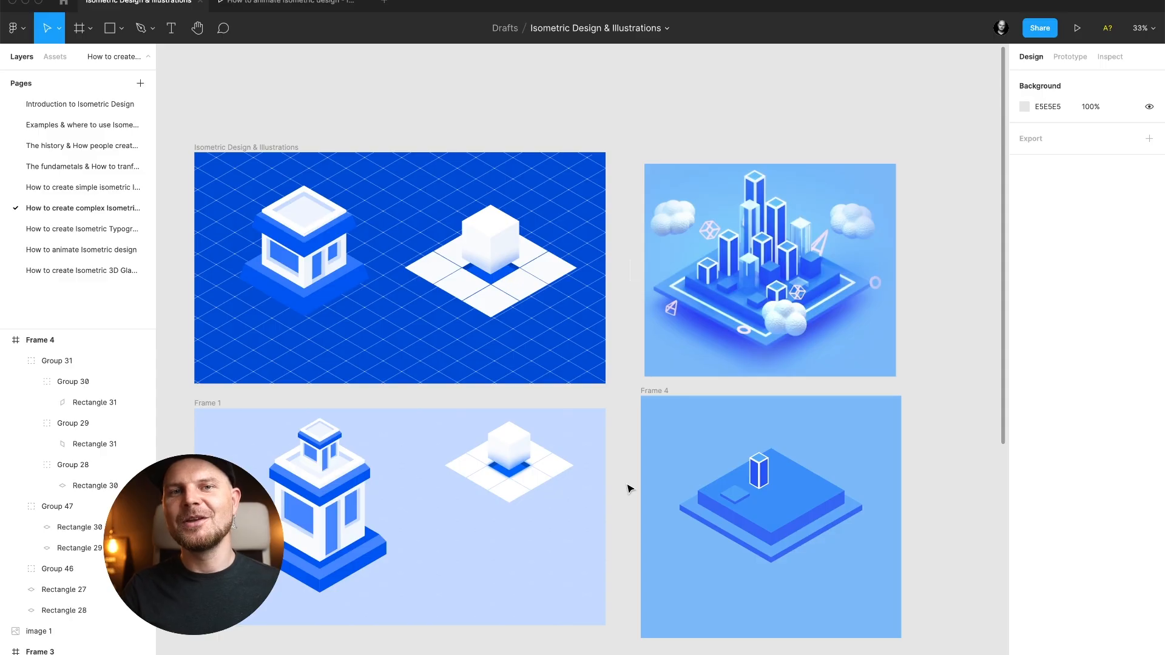
- Open the isometric 3D glass page and select the large glass letter C (Group 22) in Frame 4
{"action": "left_click", "coordinate": [82, 270]}
{"action": "key", "text": "Escape"}
{"action": "left_click", "coordinate": [532, 143]}
{"action": "left_click", "coordinate": [676, 445]}
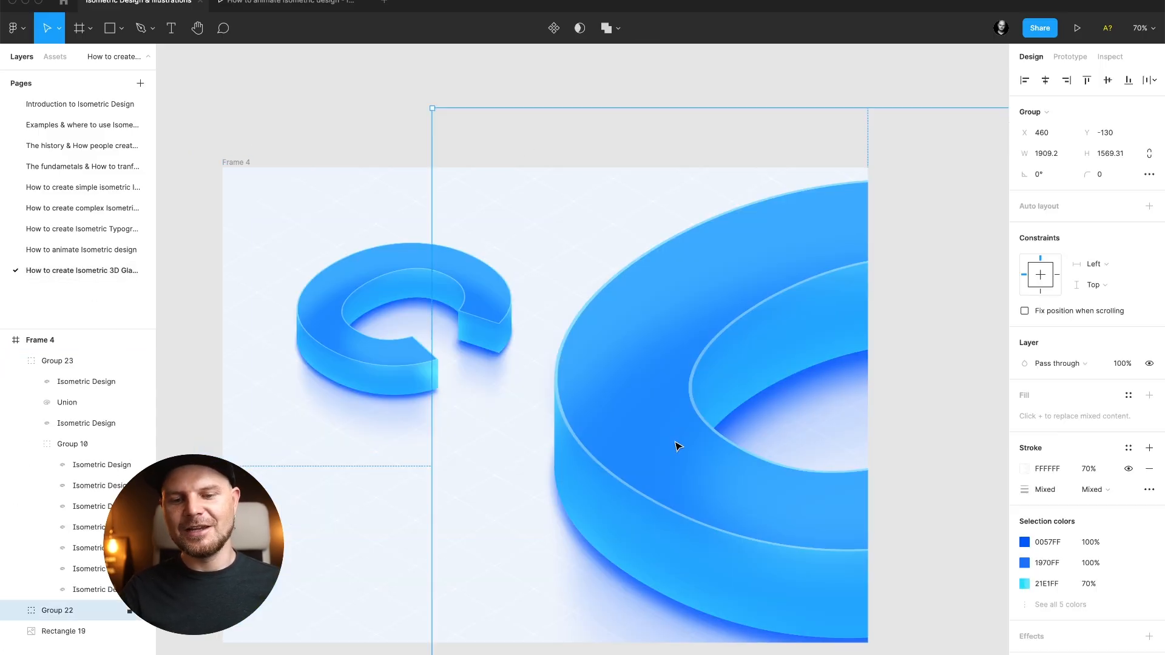
- Turn off content clipping for Frame 4 so the large glass letter shows beyond the frame
{"action": "left_click", "coordinate": [236, 163]}
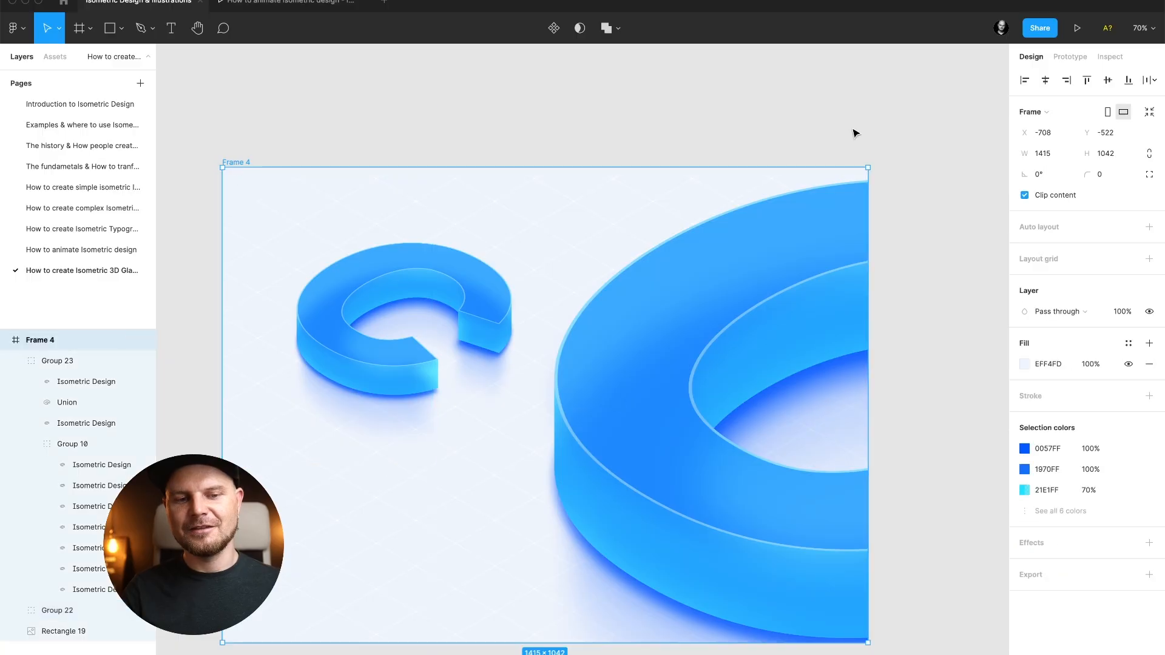
{"action": "left_click", "coordinate": [1024, 196]}
{"action": "left_click", "coordinate": [645, 122]}
{"action": "scroll", "coordinate": [644, 122], "scroll_direction": "down", "scroll_amount": 5}
{"action": "scroll", "coordinate": [645, 122], "scroll_direction": "right", "scroll_amount": 2}
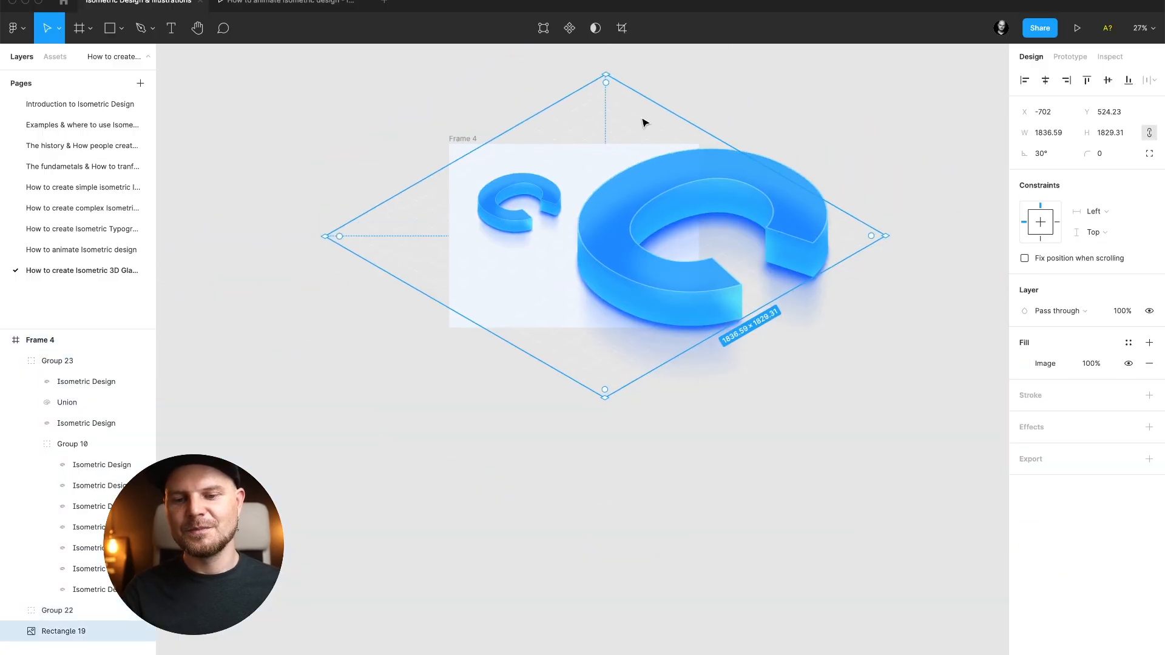
{"action": "left_click", "coordinate": [616, 91]}
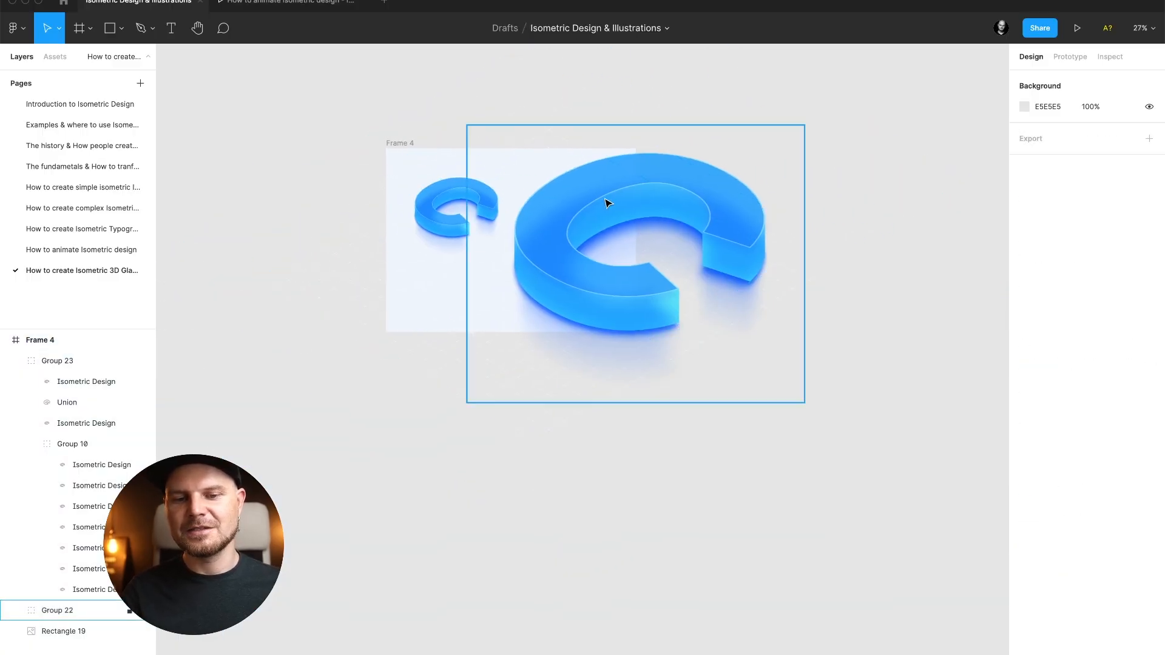
- Move the large glass letter C straight down so it extends below the frame's lower edge
{"action": "left_click", "coordinate": [606, 244]}
{"action": "left_click_drag", "start_coordinate": [605, 243], "coordinate": [605, 277]}
{"action": "left_click", "coordinate": [600, 122]}
{"action": "scroll", "coordinate": [600, 122], "scroll_direction": "up", "scroll_amount": 2}
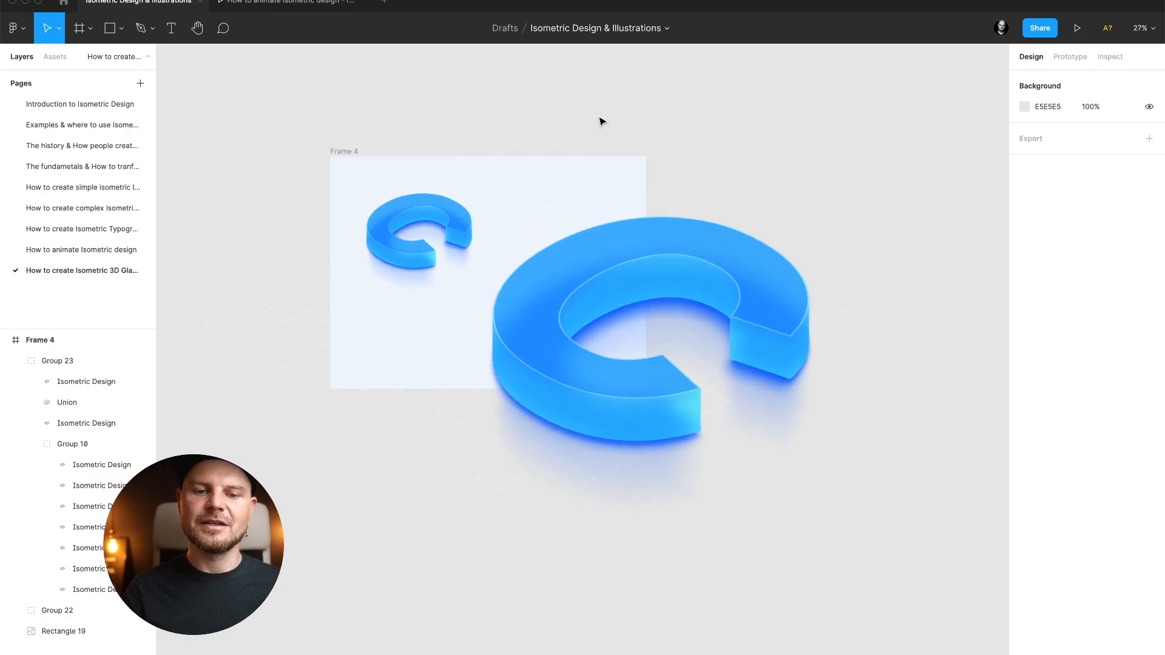
- Reposition the tilted background image Rectangle 19 behind the glass letters, to about X -724, Y 746
{"action": "left_click", "coordinate": [537, 211]}
{"action": "double_click", "coordinate": [535, 218]}
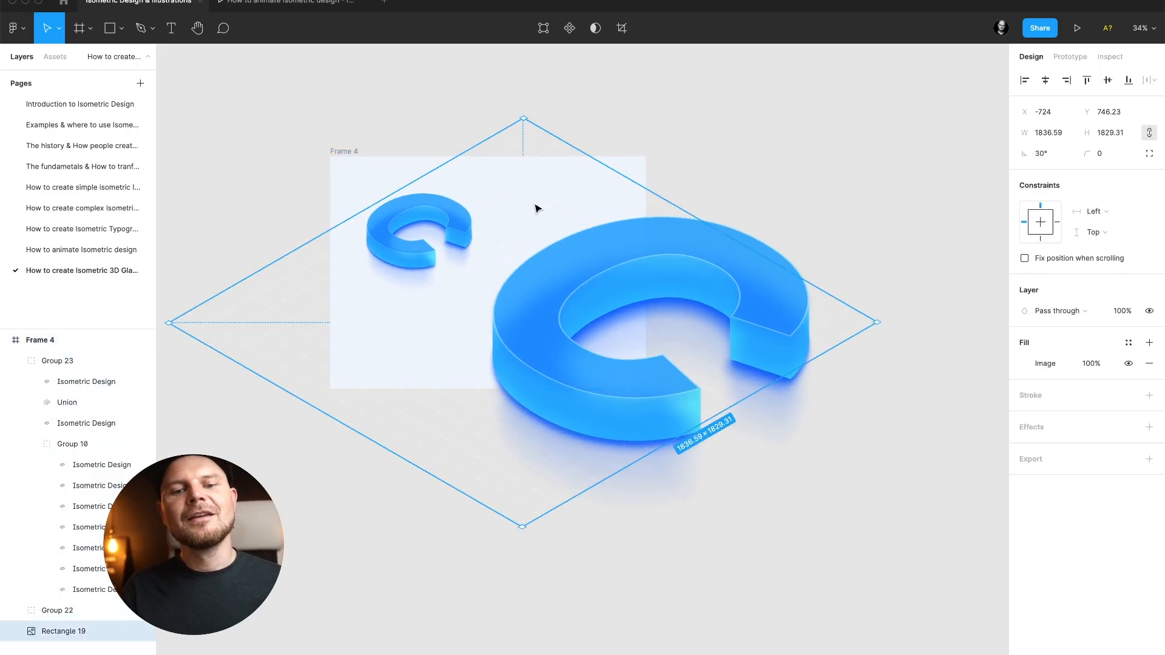
{"action": "left_click_drag", "start_coordinate": [535, 205], "coordinate": [529, 195]}
{"action": "left_click", "coordinate": [686, 100]}
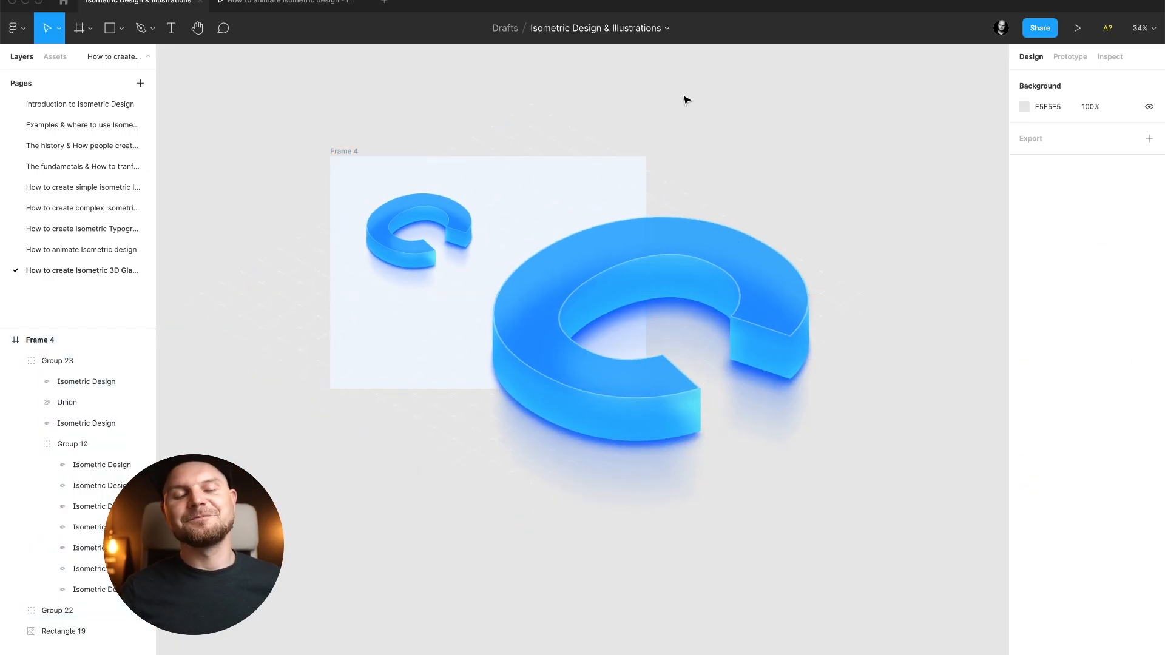